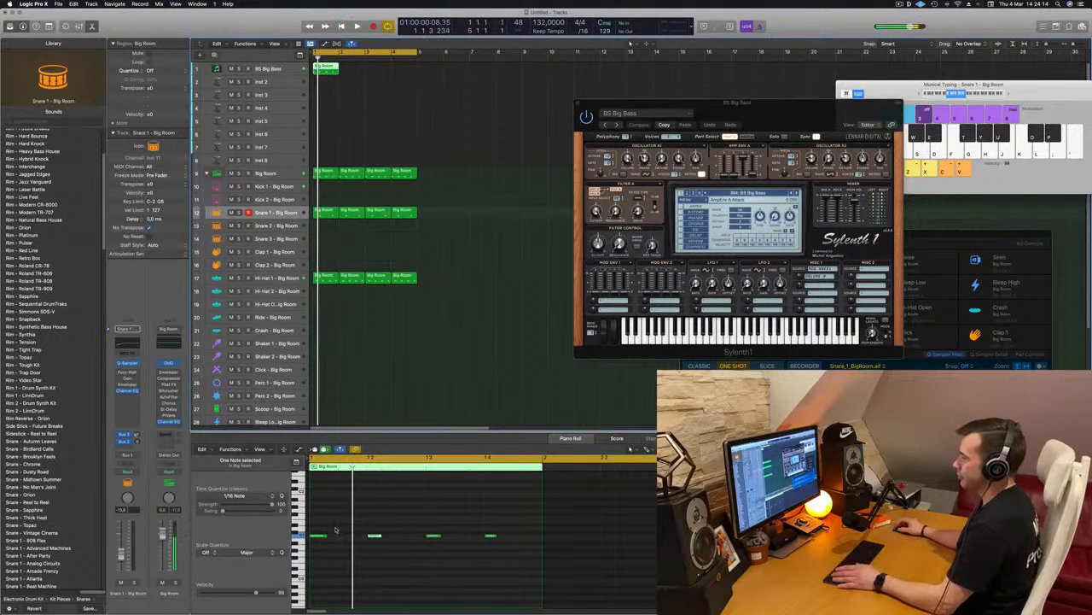
Move all four notes of the bass region up one octave and shorten them together.
{"action": "left_click_drag", "start_coordinate": [313, 526], "coordinate": [540, 555]}
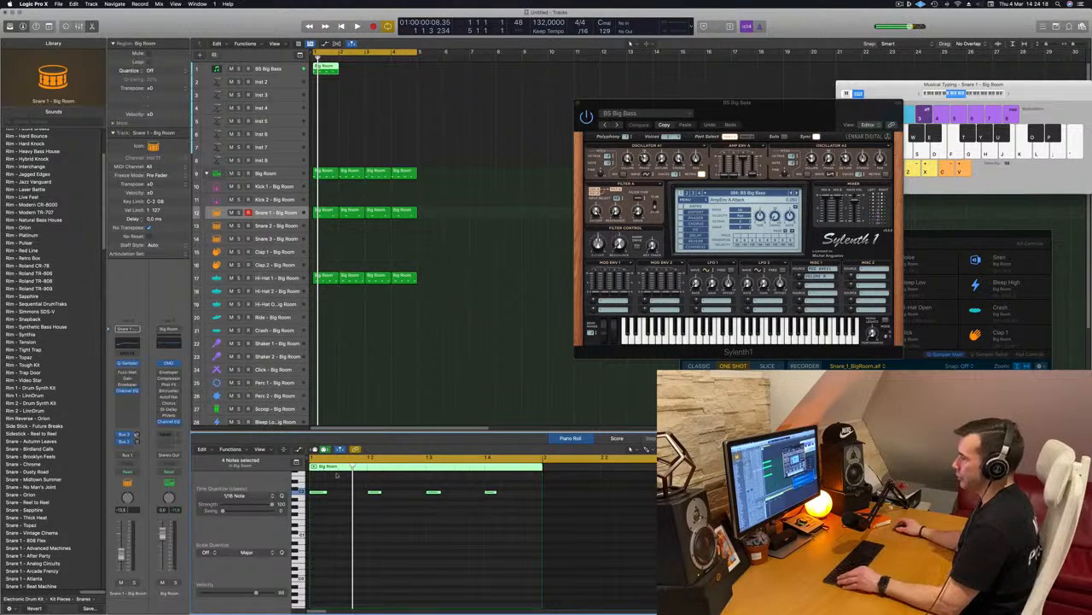
{"action": "scroll", "coordinate": [342, 500], "scroll_direction": "up", "scroll_amount": 5}
{"action": "scroll", "coordinate": [365, 496], "scroll_direction": "left", "scroll_amount": 3}
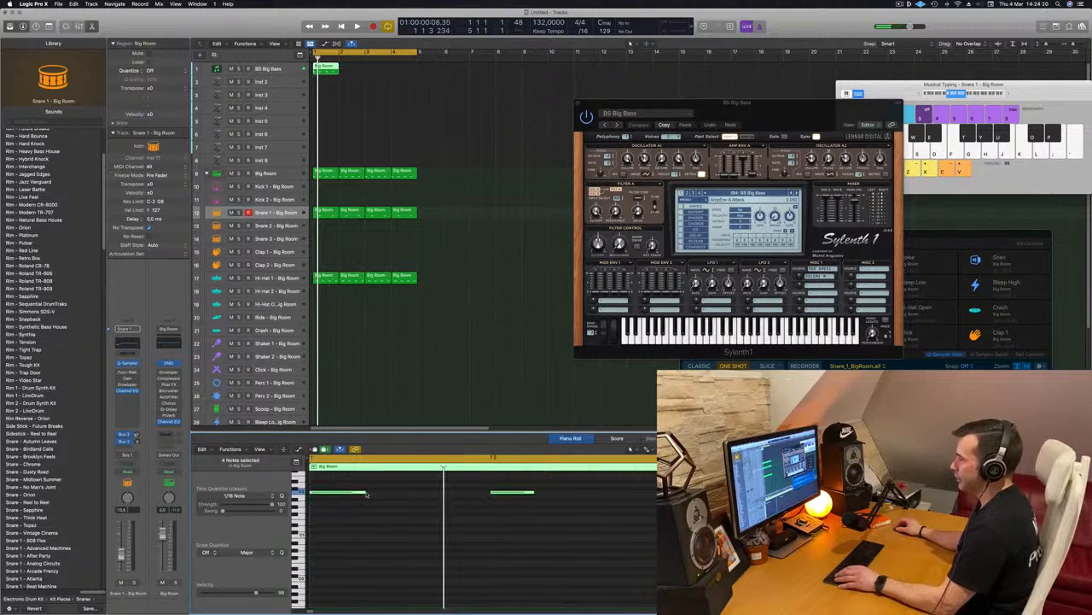
{"action": "left_click_drag", "start_coordinate": [363, 493], "coordinate": [337, 497]}
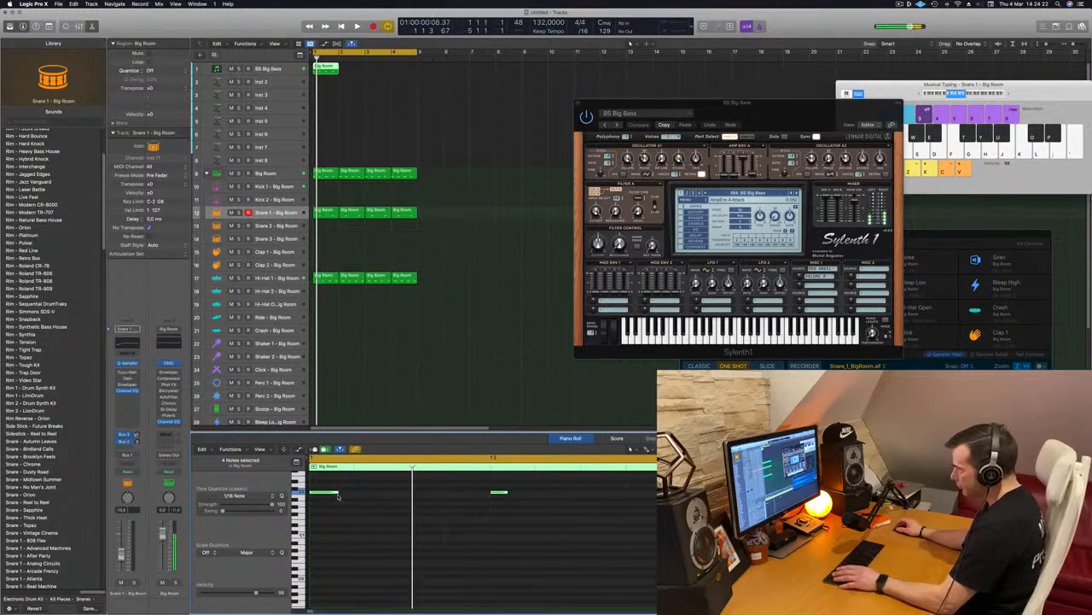
Build a syncopated one-bar bass pattern on three pitches by copying the short notes, placing the lowest pitch on all four beats.
{"action": "scroll", "coordinate": [361, 495], "scroll_direction": "down", "scroll_amount": 4}
{"action": "key", "text": "space"}
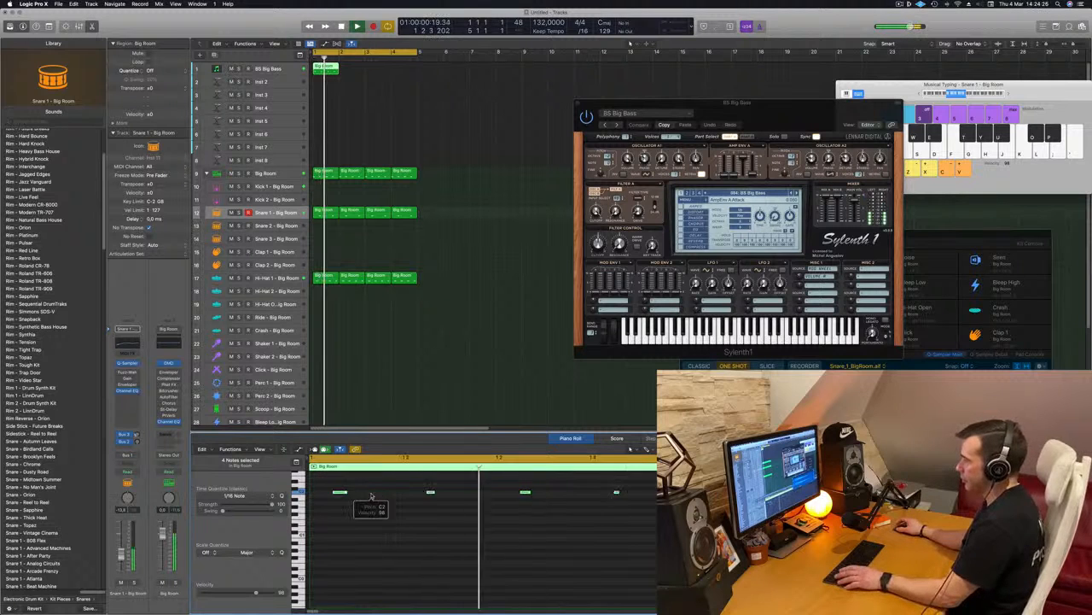
{"action": "scroll", "coordinate": [358, 497], "scroll_direction": "down", "scroll_amount": 2}
{"action": "mouse_move", "coordinate": [326, 491]}
{"action": "left_mouse_down"}
{"action": "mouse_move", "coordinate": [357, 495]}
{"action": "mouse_move", "coordinate": [315, 505]}
{"action": "left_mouse_up"}
{"action": "key", "text": "space"}
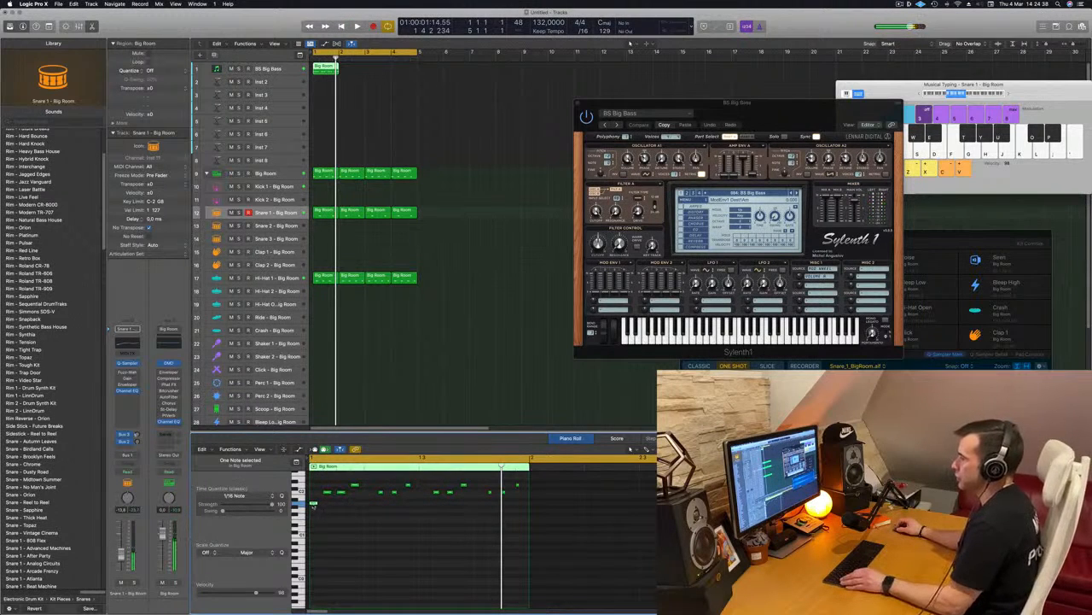
{"action": "left_click_drag", "start_coordinate": [313, 504], "coordinate": [479, 505]}
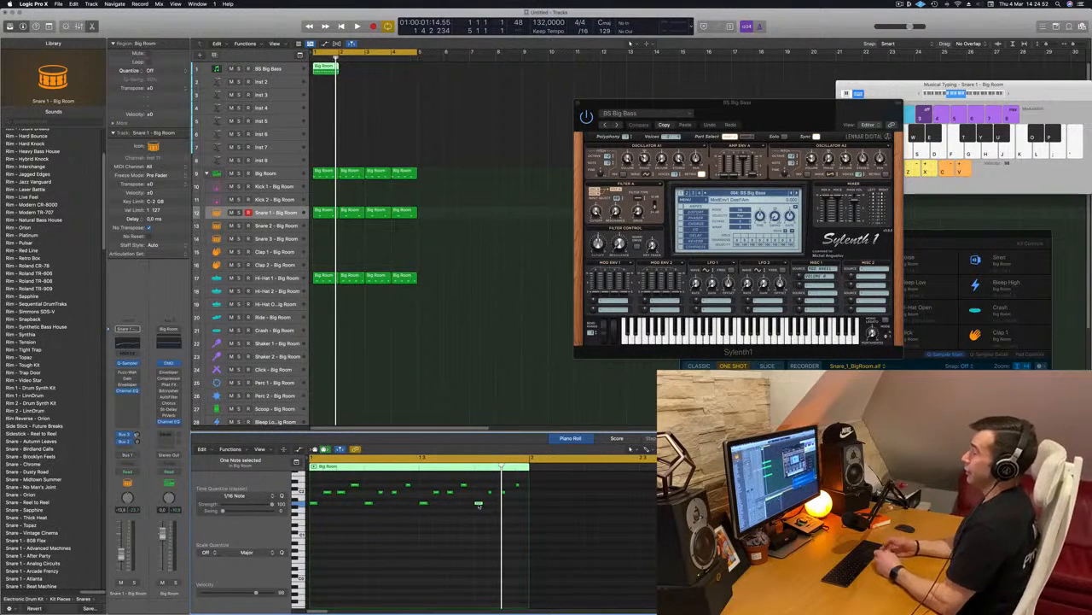
Copy the one-bar bass region across bars 2 to 4 and play the loop.
{"action": "key", "text": "space"}
{"action": "left_click_drag", "start_coordinate": [329, 73], "coordinate": [383, 72]}
{"action": "left_click", "coordinate": [343, 77]}
{"action": "key", "text": "space"}
Audition the Sylenth1 bass presets during playback with the bass track selected, stepping on from BS Classic PWM to BS Italo.
{"action": "left_click_drag", "start_coordinate": [675, 65], "coordinate": [630, 75]}
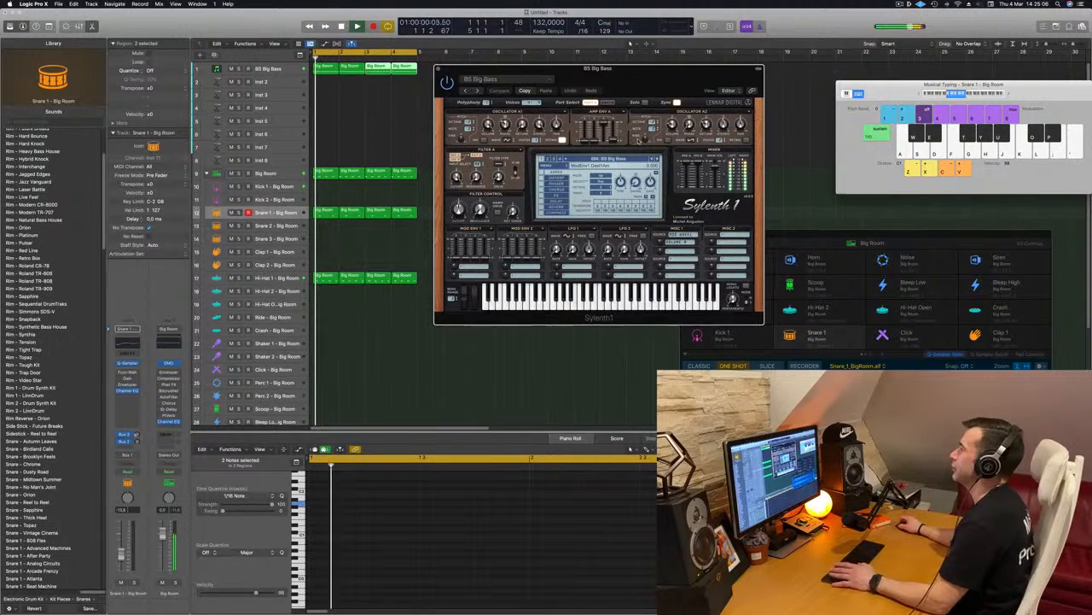
{"action": "left_click", "coordinate": [659, 158]}
{"action": "left_click_drag", "start_coordinate": [640, 69], "coordinate": [707, 53]}
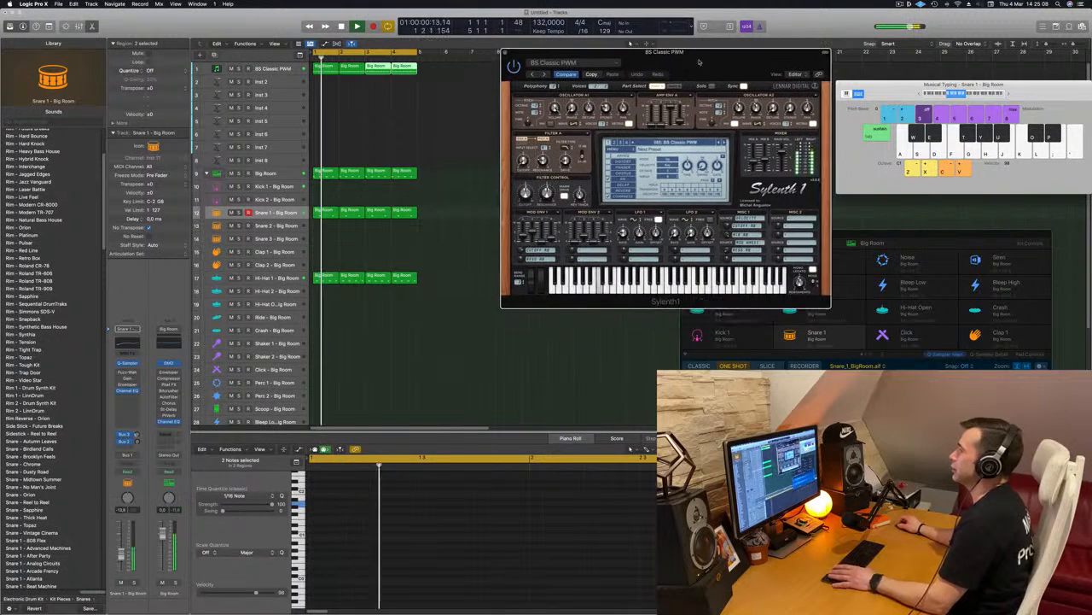
{"action": "left_click", "coordinate": [282, 68]}
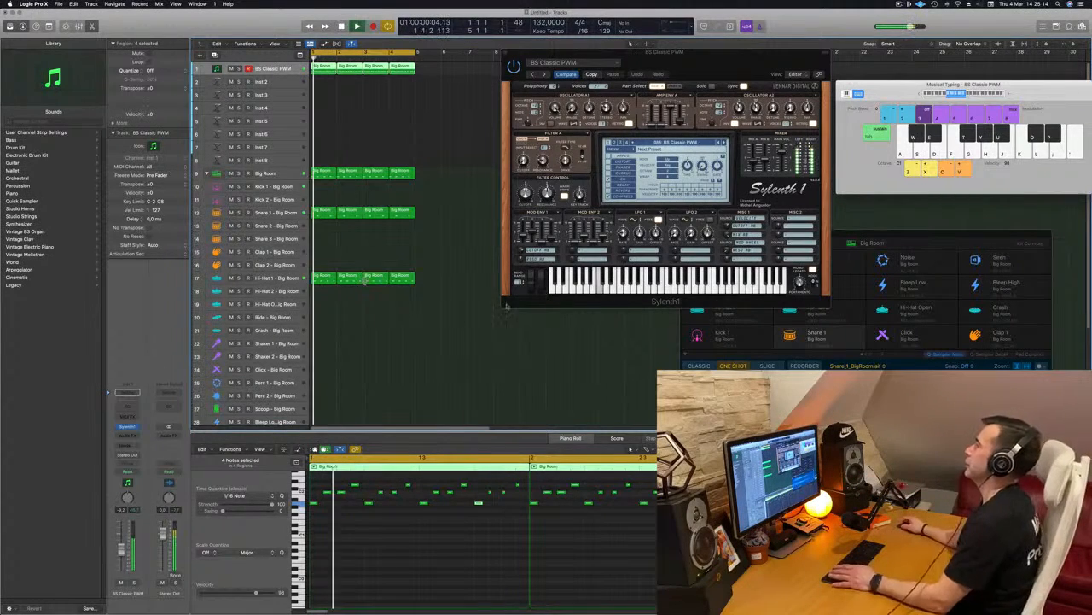
{"action": "left_click_drag", "start_coordinate": [714, 53], "coordinate": [512, 88]}
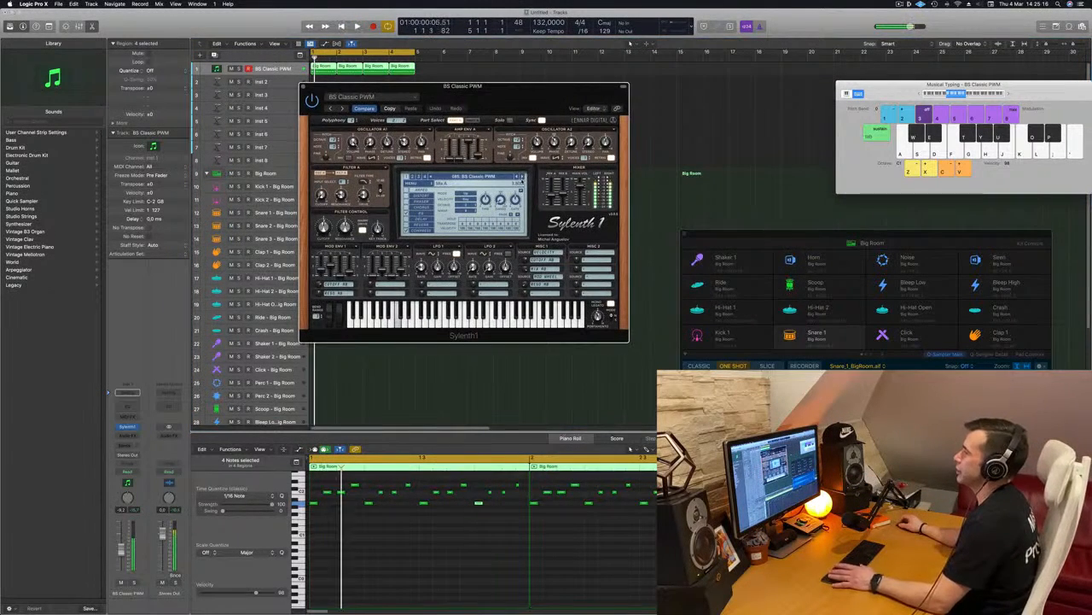
{"action": "left_click", "coordinate": [521, 176]}
{"action": "left_click", "coordinate": [523, 176]}
{"action": "left_click_drag", "start_coordinate": [521, 93], "coordinate": [581, 104]}
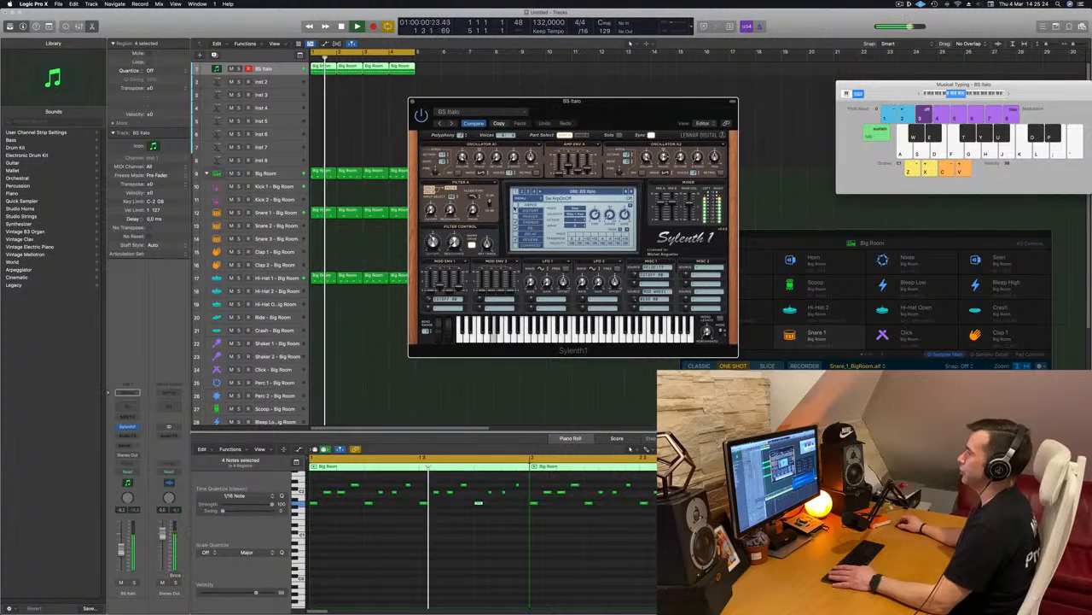
Audition the Sylenth1 presets after BS Italo, including BS LMBass, BS Point Bass, BS SquareRoot and BS WetSub, up to ORG Another DrawBar.
{"action": "left_click_drag", "start_coordinate": [637, 122], "coordinate": [606, 126]}
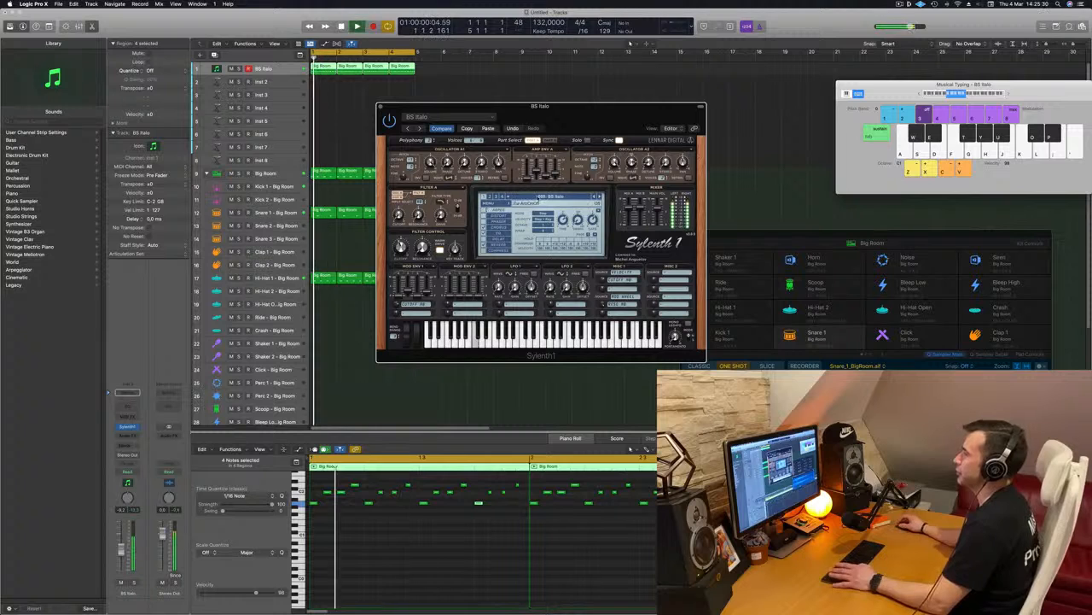
{"action": "left_click", "coordinate": [597, 197]}
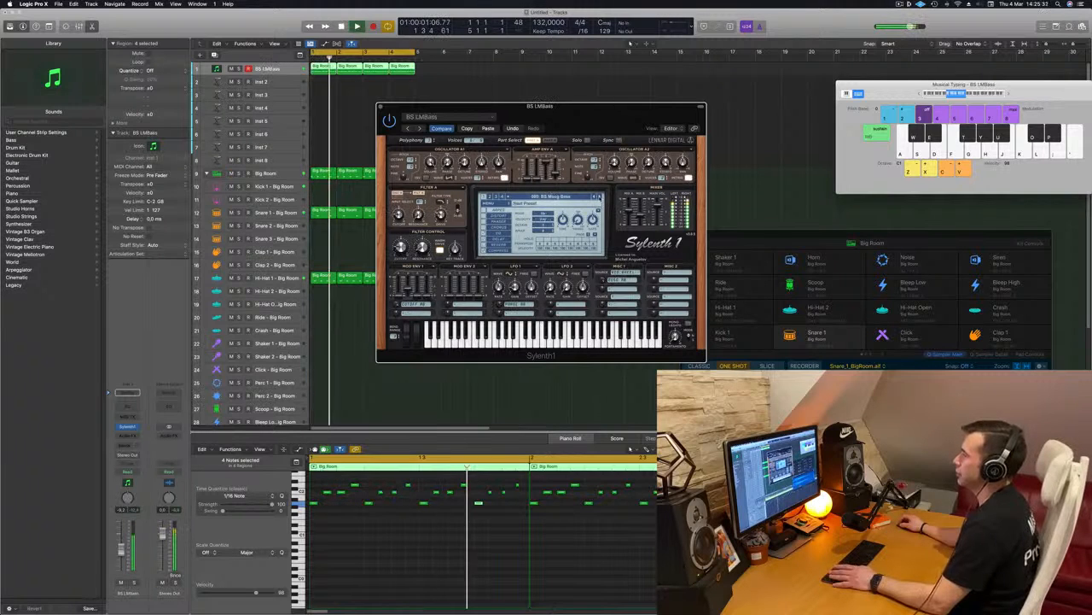
{"action": "left_click", "coordinate": [598, 197]}
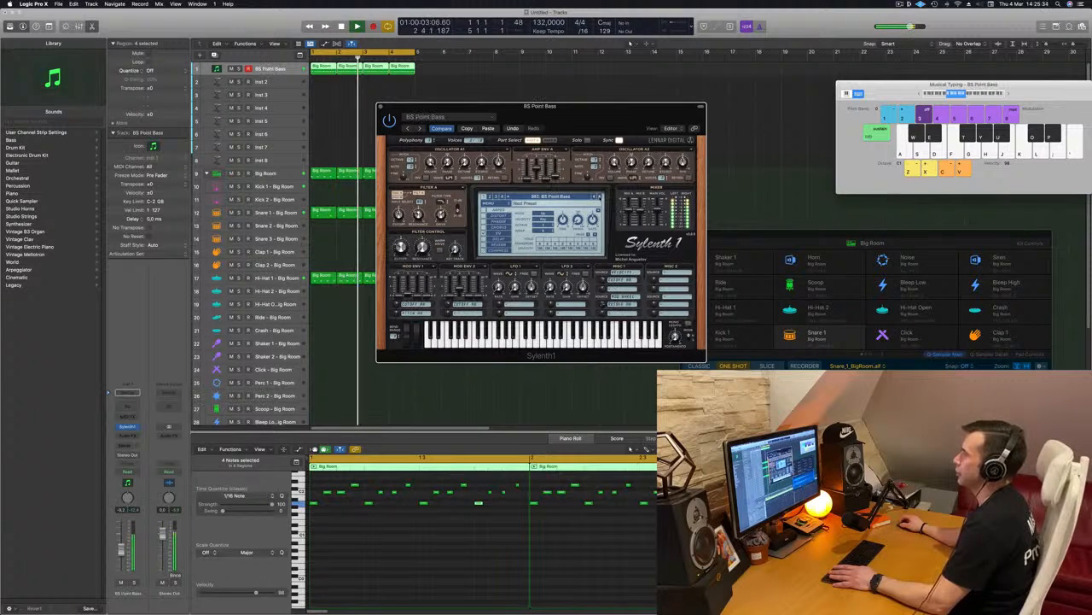
{"action": "left_click", "coordinate": [597, 197]}
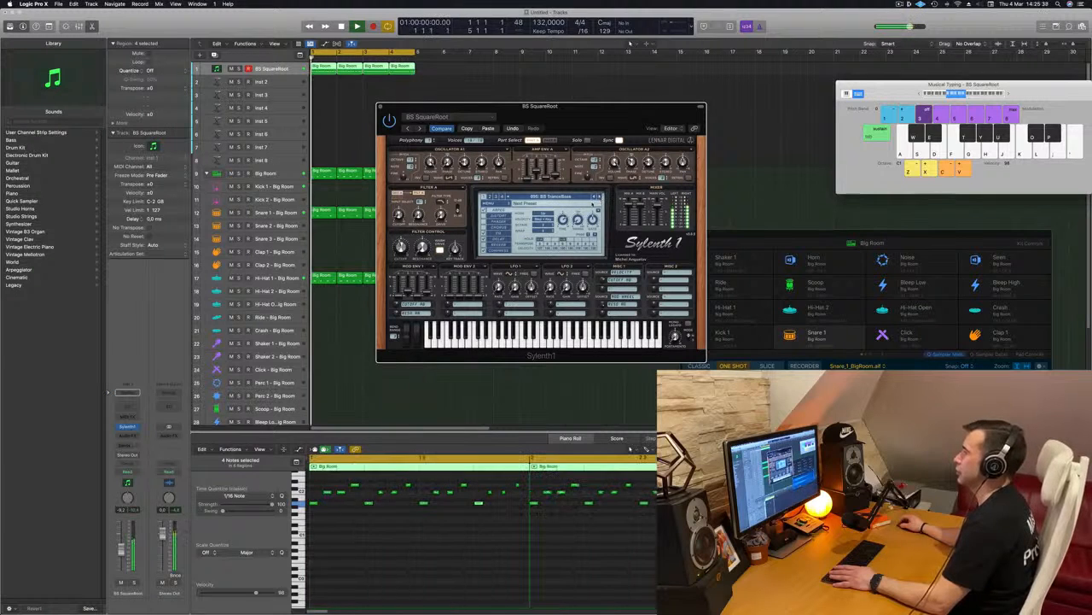
{"action": "left_click_drag", "start_coordinate": [539, 105], "coordinate": [559, 106]}
{"action": "left_click", "coordinate": [614, 197]}
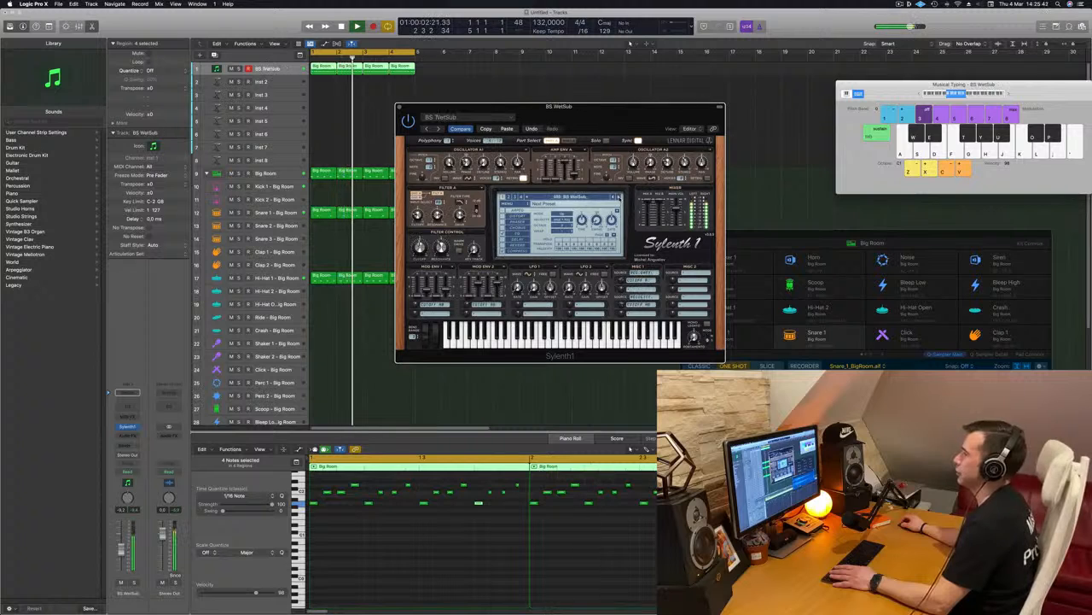
{"action": "left_click", "coordinate": [614, 197]}
{"action": "key", "text": "space"}
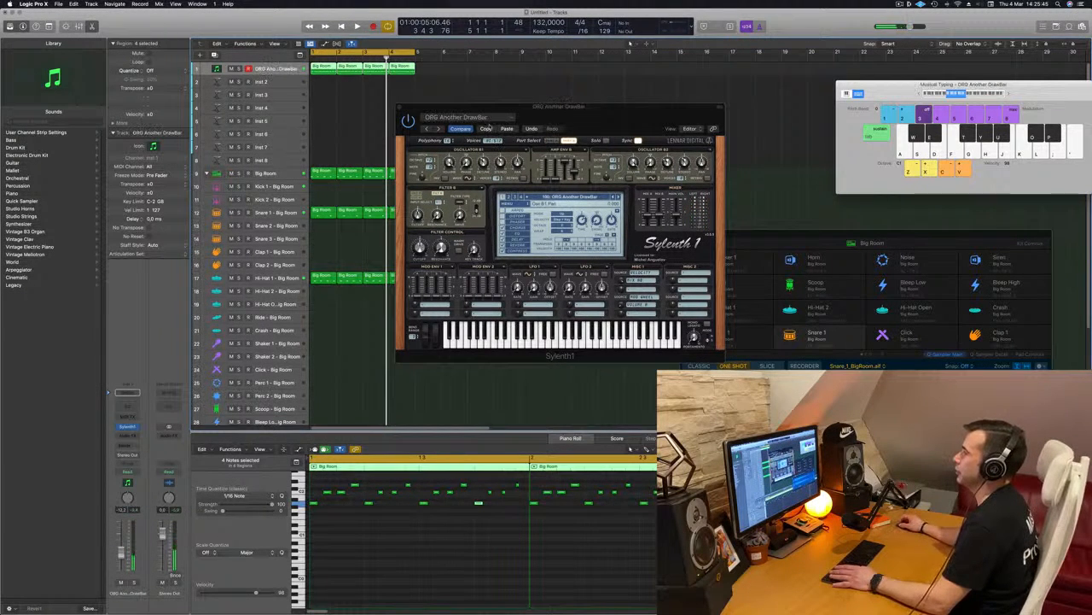
Restore the BS Italo sound in Sylenth1, close its window and play the loop from the start.
{"action": "left_click", "coordinate": [513, 128]}
{"action": "key", "text": "space"}
{"action": "left_click_drag", "start_coordinate": [654, 116], "coordinate": [603, 144]}
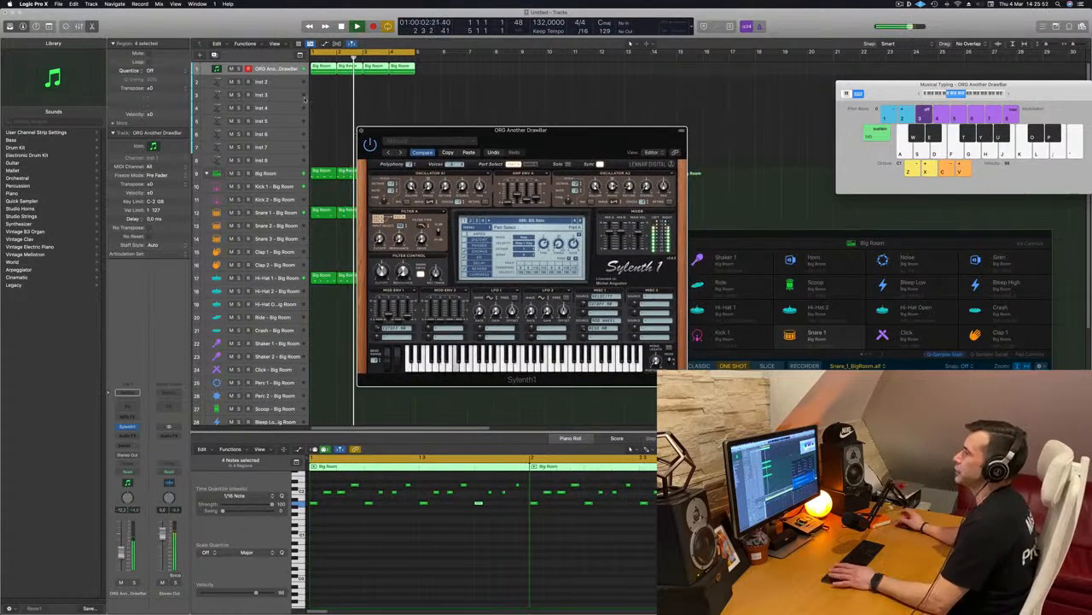
{"action": "left_click", "coordinate": [362, 128]}
{"action": "key", "text": "space"}
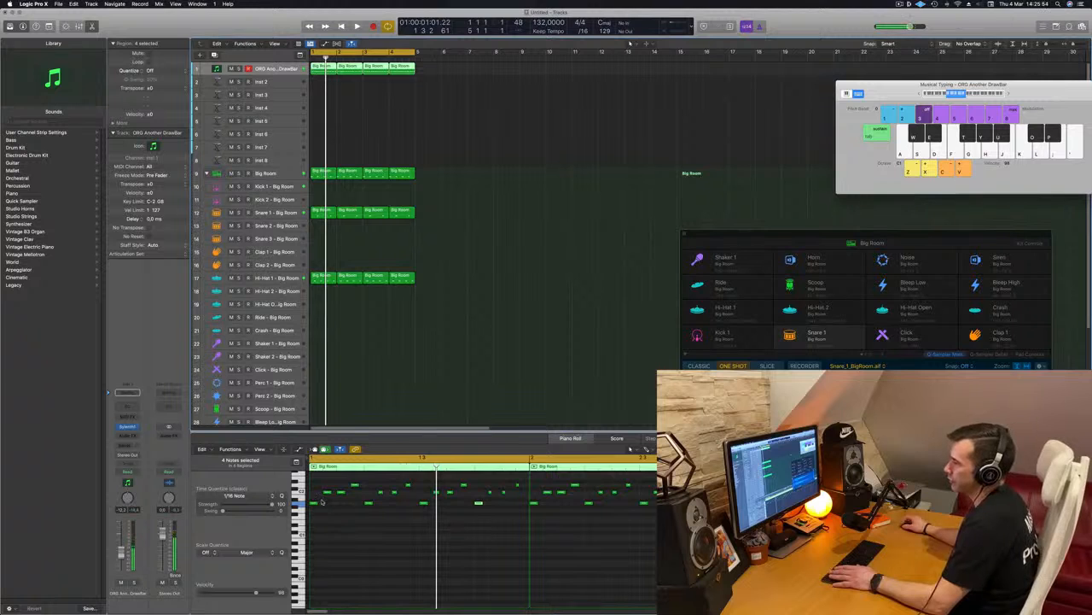
{"action": "key", "text": "space"}
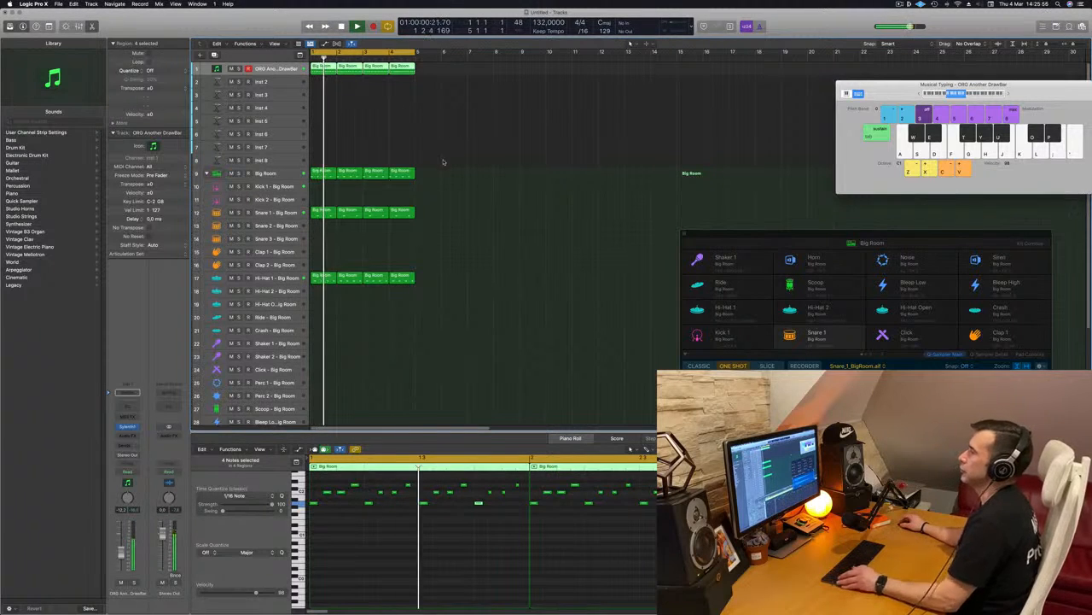
{"action": "key", "text": "Return"}
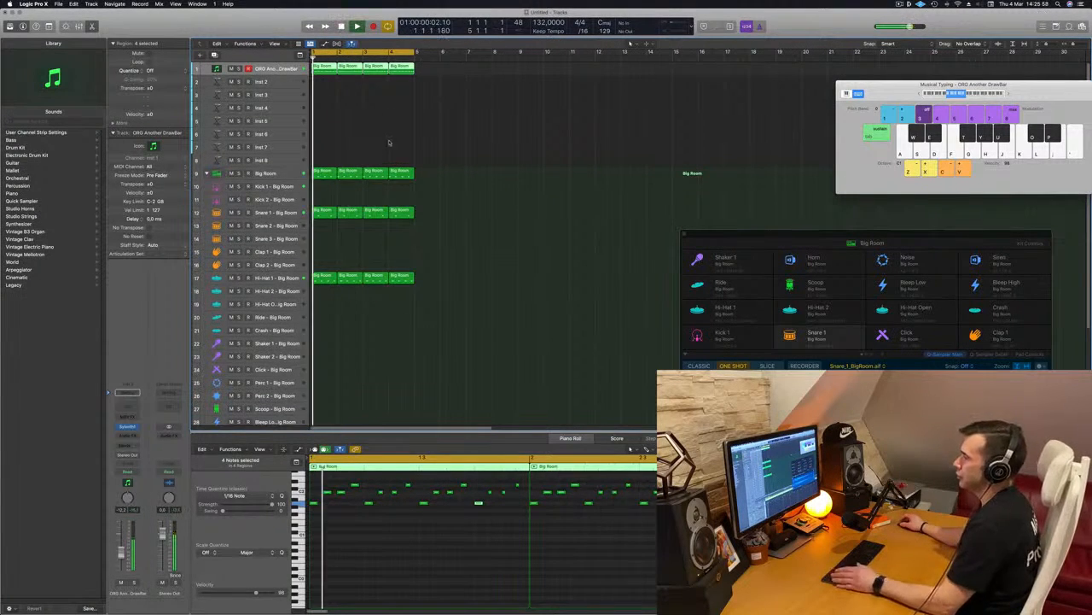
Repeat the bass and drum regions until bar 17 and extend the cycle range over all 16 bars.
{"action": "left_click", "coordinate": [291, 210]}
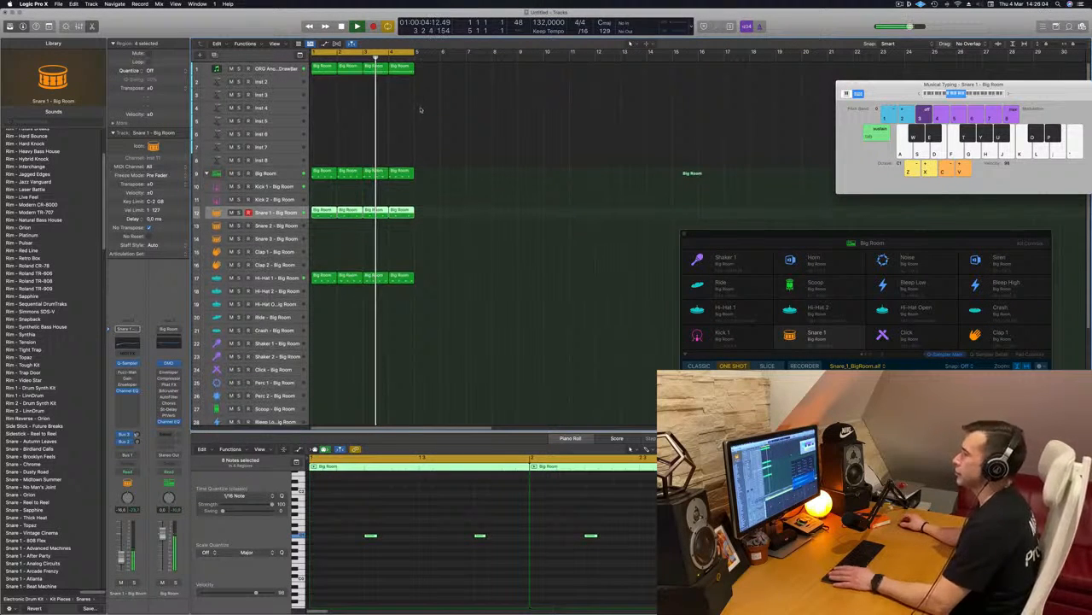
{"action": "key", "text": "space"}
{"action": "key", "text": "super+r"}
{"action": "key", "text": "super+r"}
{"action": "key", "text": "super+r"}
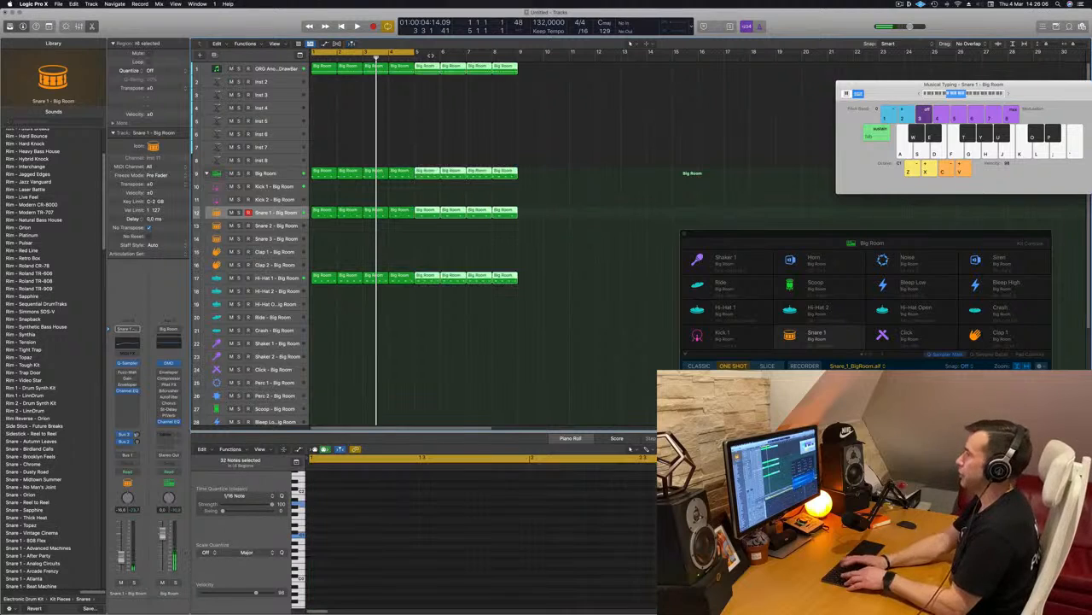
{"action": "key", "text": "Return"}
{"action": "key", "text": "space"}
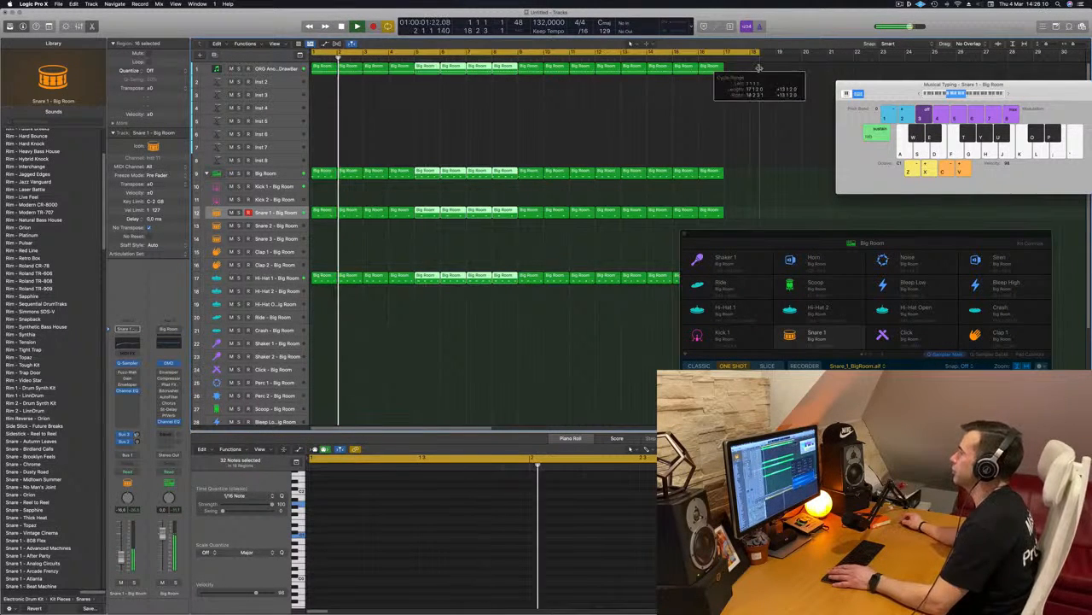
{"action": "key", "text": "space"}
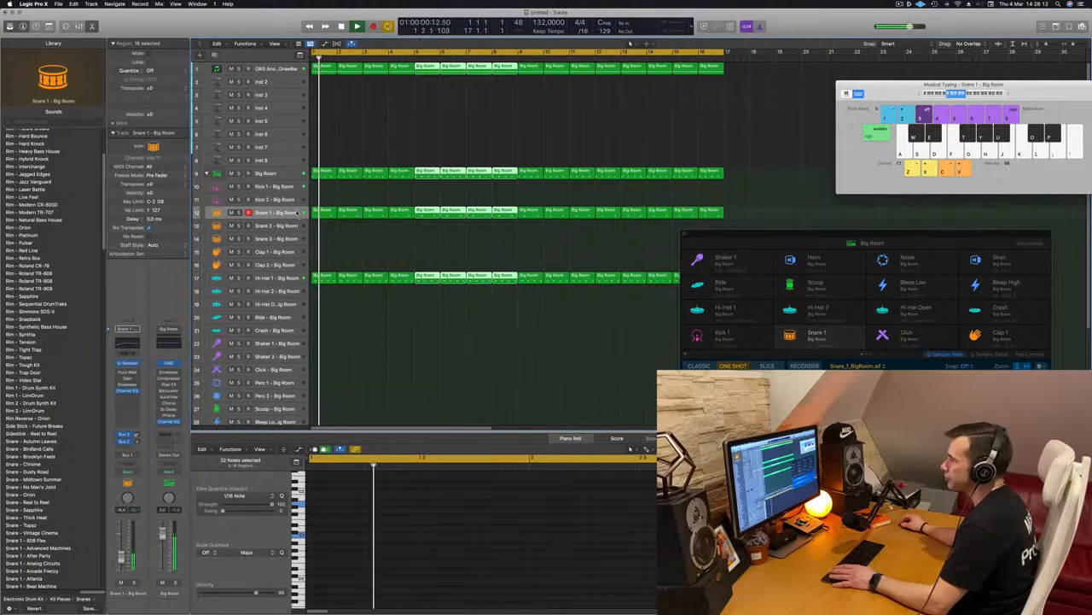
Duplicate the bass track with its Sylenth1 instrument and copy the first one-bar bass region onto the new track.
{"action": "left_click", "coordinate": [303, 212]}
{"action": "key", "text": "space"}
{"action": "key", "text": "space"}
{"action": "left_click", "coordinate": [274, 68]}
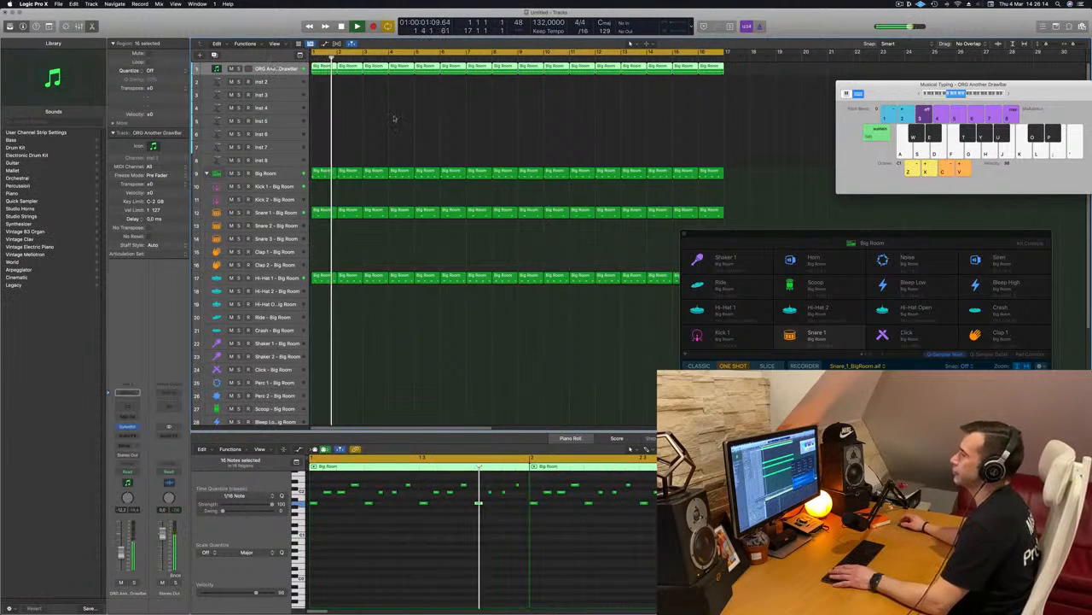
{"action": "left_click", "coordinate": [323, 108]}
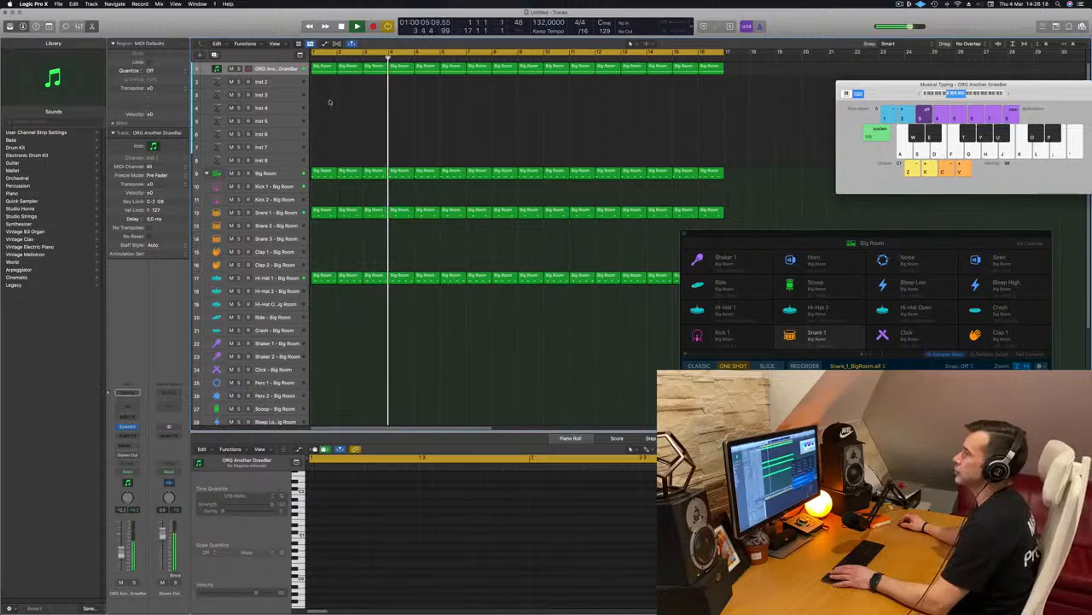
{"action": "left_click", "coordinate": [325, 68]}
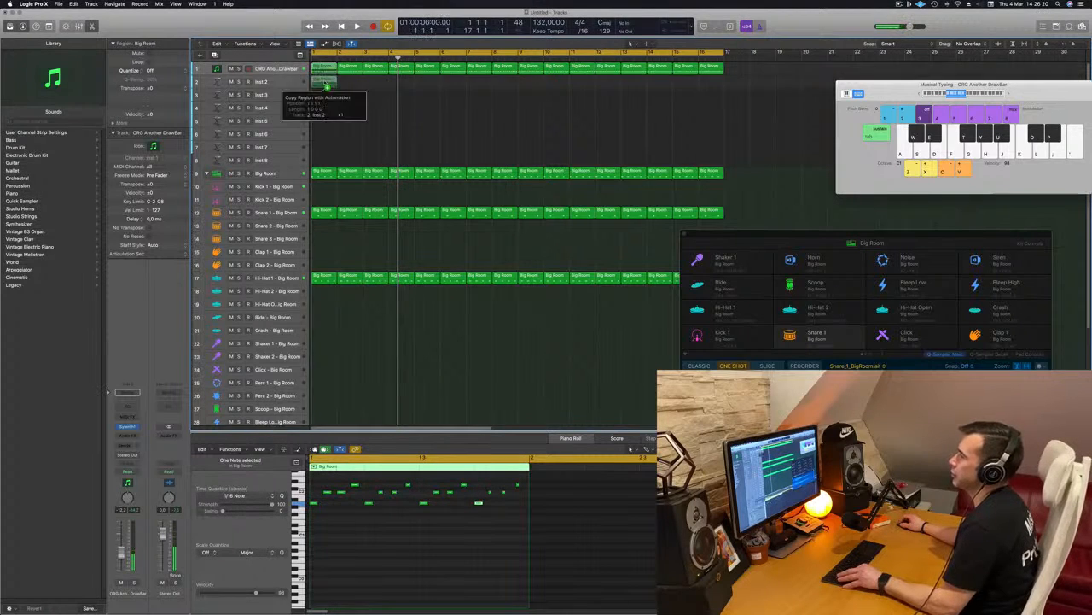
{"action": "left_click", "coordinate": [291, 70]}
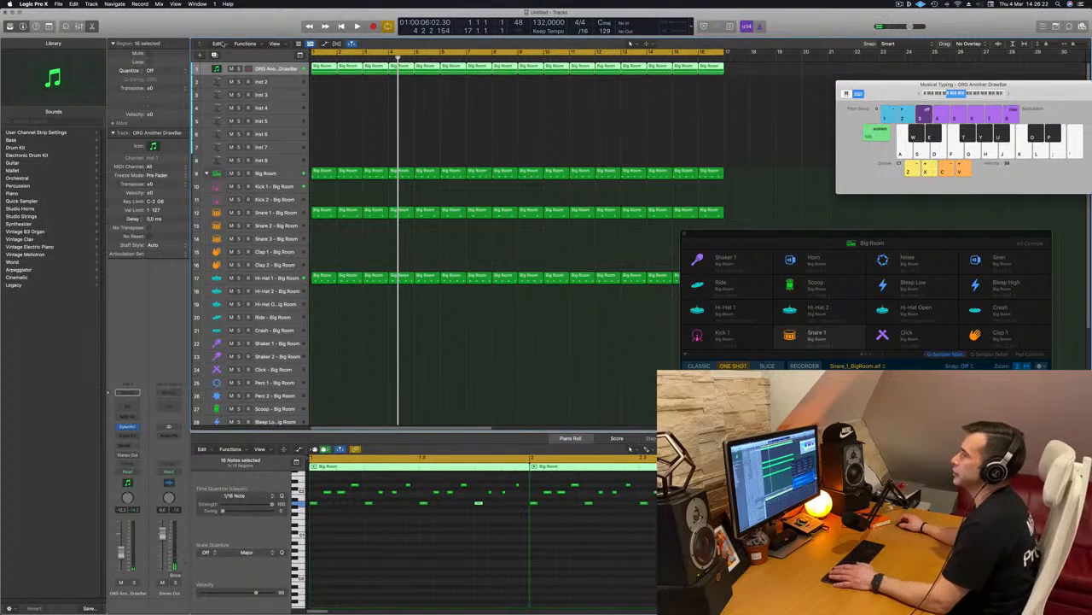
{"action": "key", "text": "alt+super+s"}
{"action": "left_click_drag", "start_coordinate": [322, 73], "coordinate": [321, 84]}
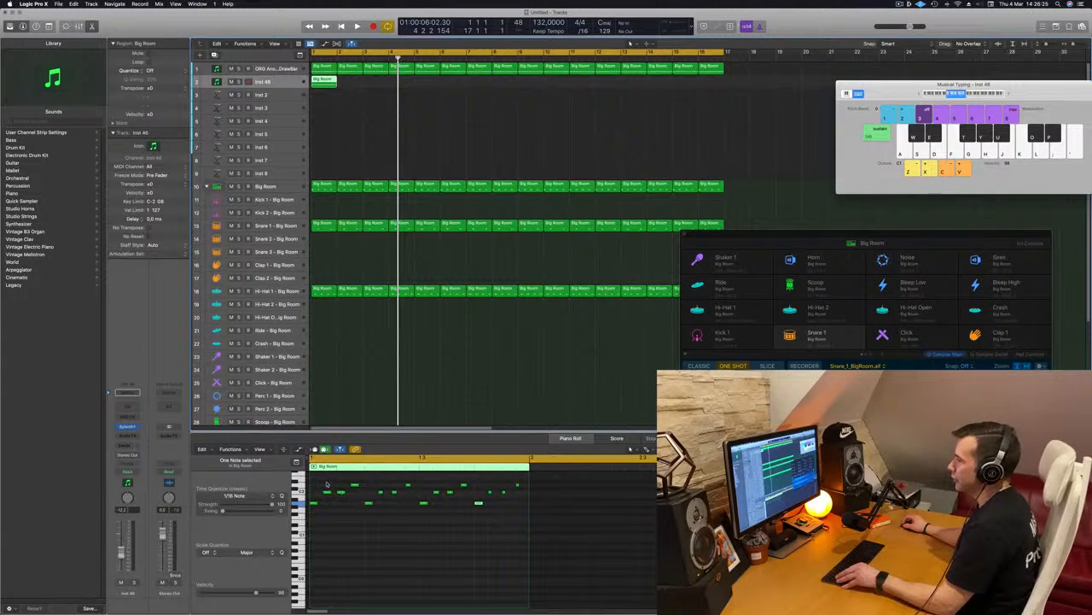
Reduce the copied region to a three-note chord stacked on beat 1, deleting all other notes.
{"action": "left_click", "coordinate": [326, 492]}
{"action": "left_click_drag", "start_coordinate": [326, 494], "coordinate": [593, 520]}
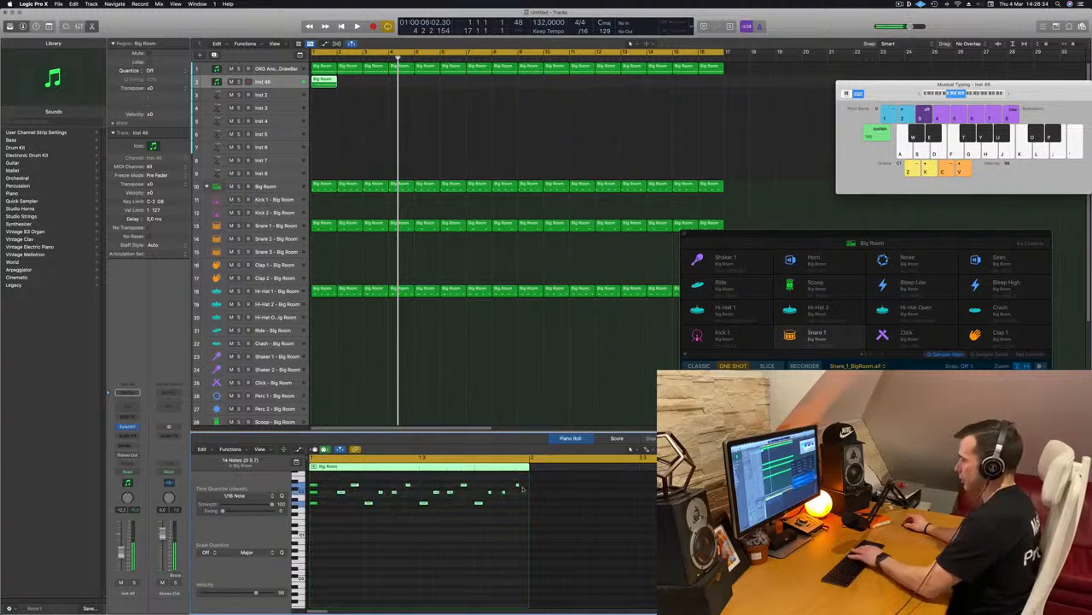
{"action": "key", "text": "Return"}
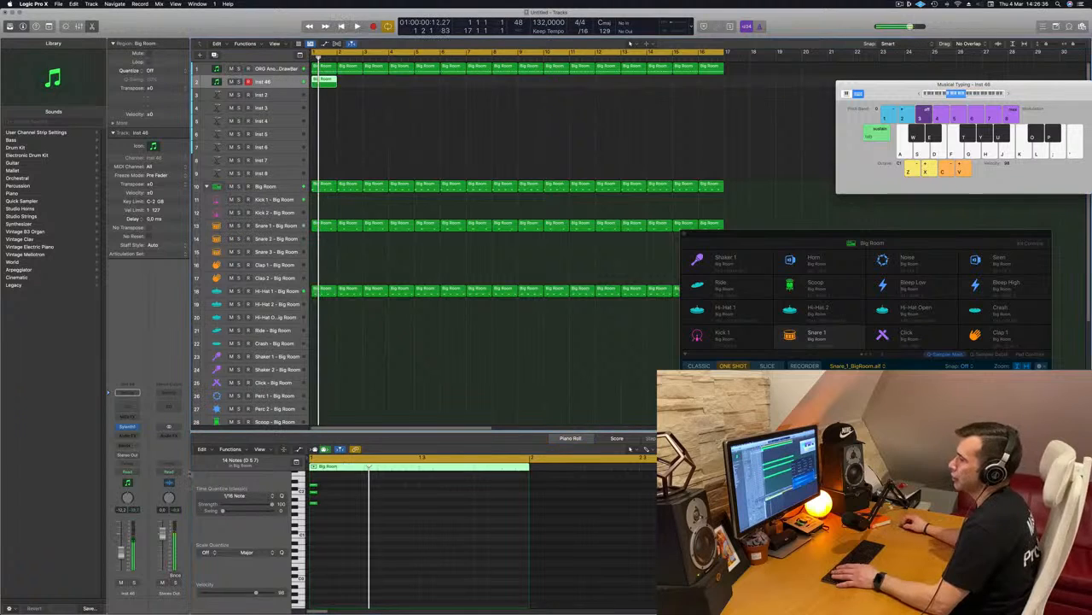
Load the KEY BigSynth preset in the new track's Sylenth1 and move the plug-in window clear of the track list.
{"action": "left_click", "coordinate": [126, 427]}
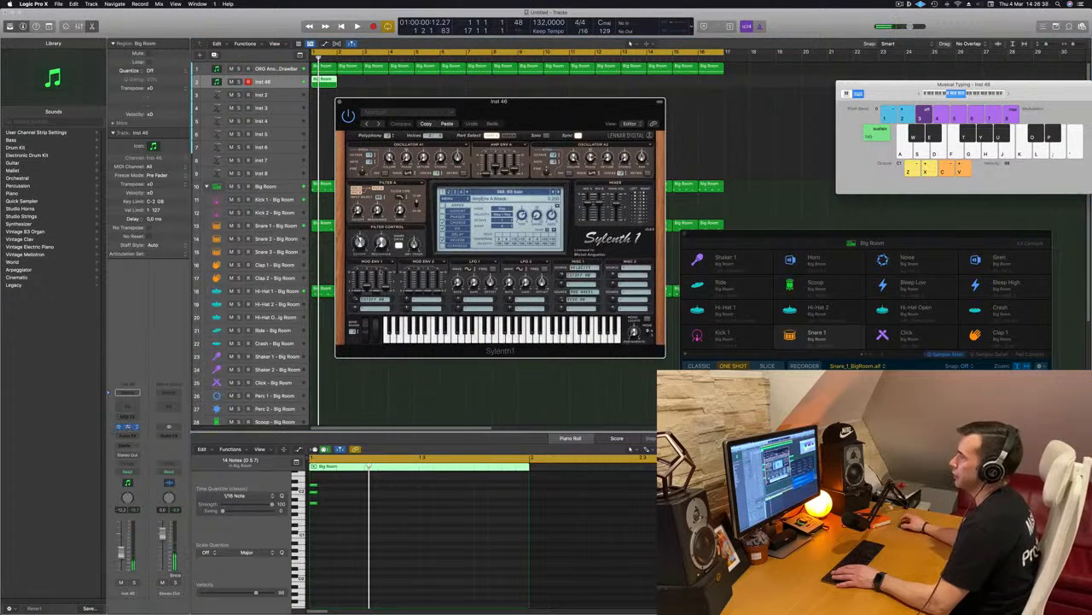
{"action": "left_click", "coordinate": [530, 193]}
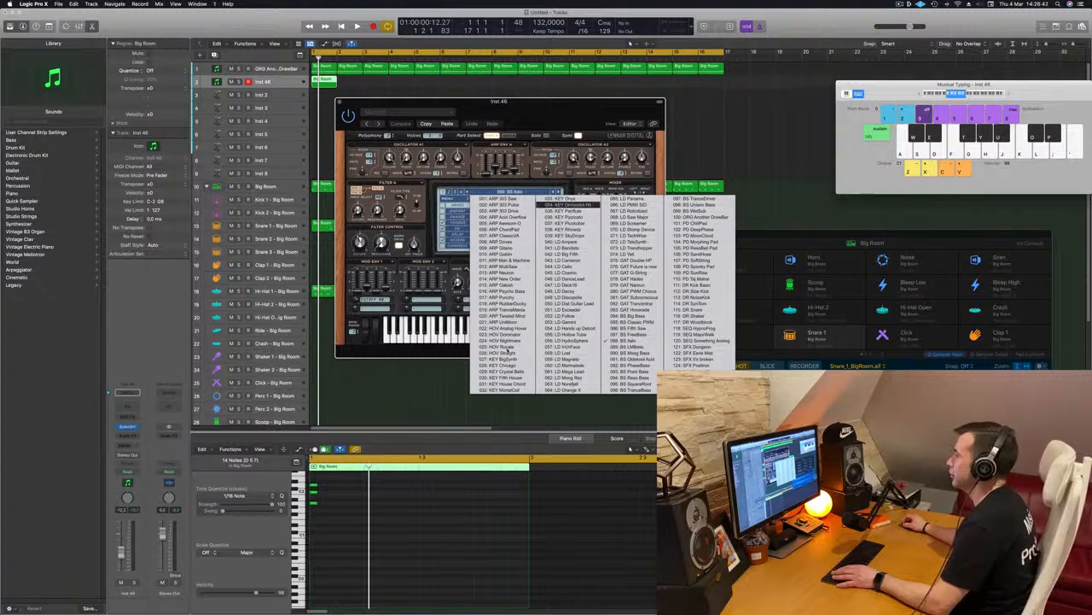
{"action": "left_click", "coordinate": [503, 359]}
{"action": "left_click_drag", "start_coordinate": [478, 101], "coordinate": [563, 95]}
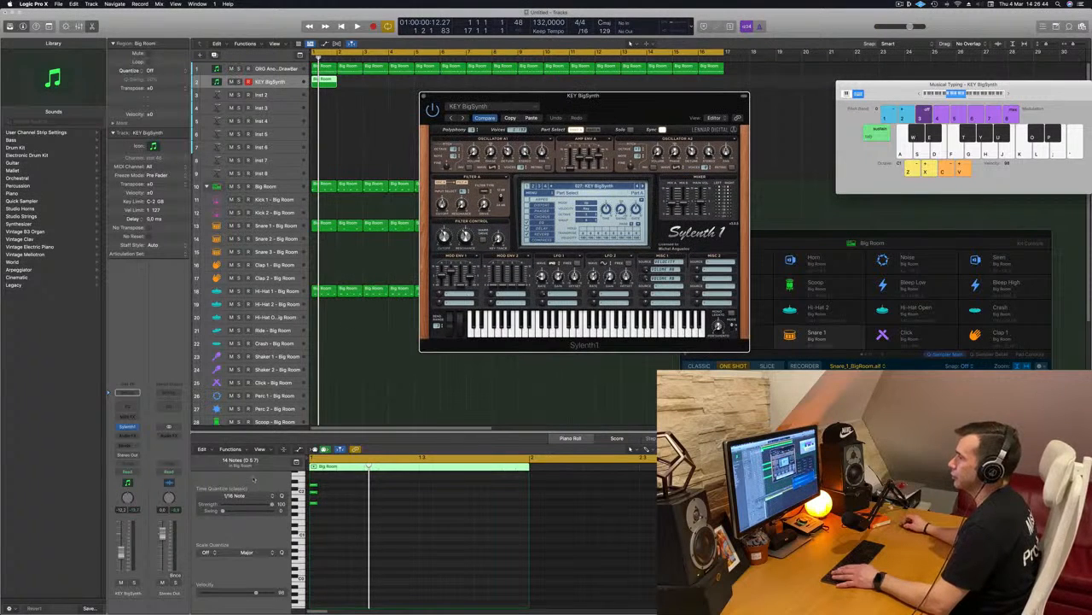
Audition the KEY BigSynth chord against the bass and drums, keeping the plug-in window clear of the chord region.
{"action": "key", "text": "space"}
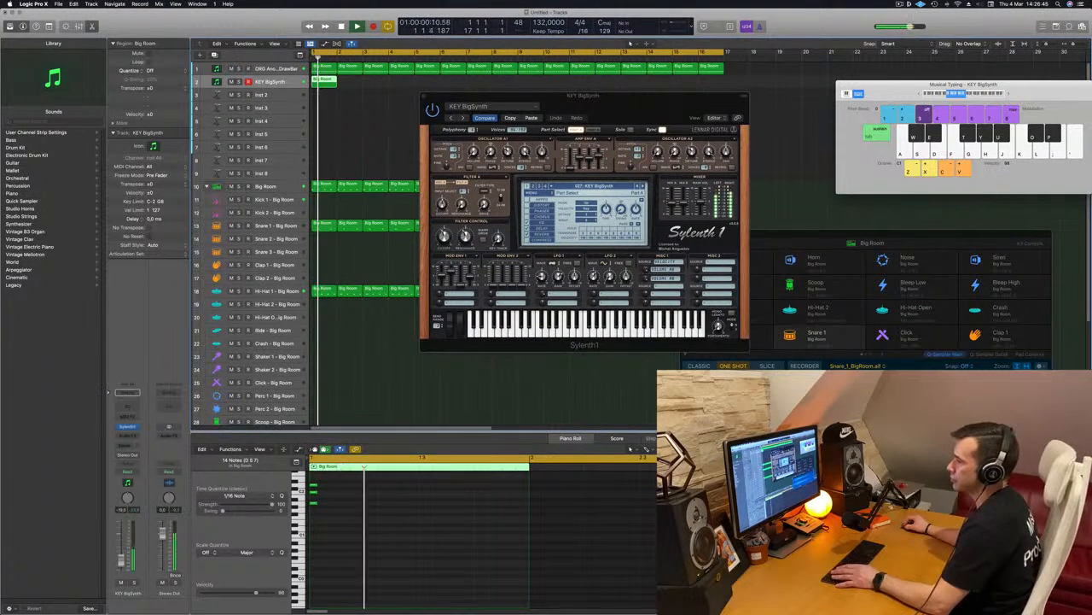
{"action": "key", "text": "space"}
{"action": "key", "text": "space"}
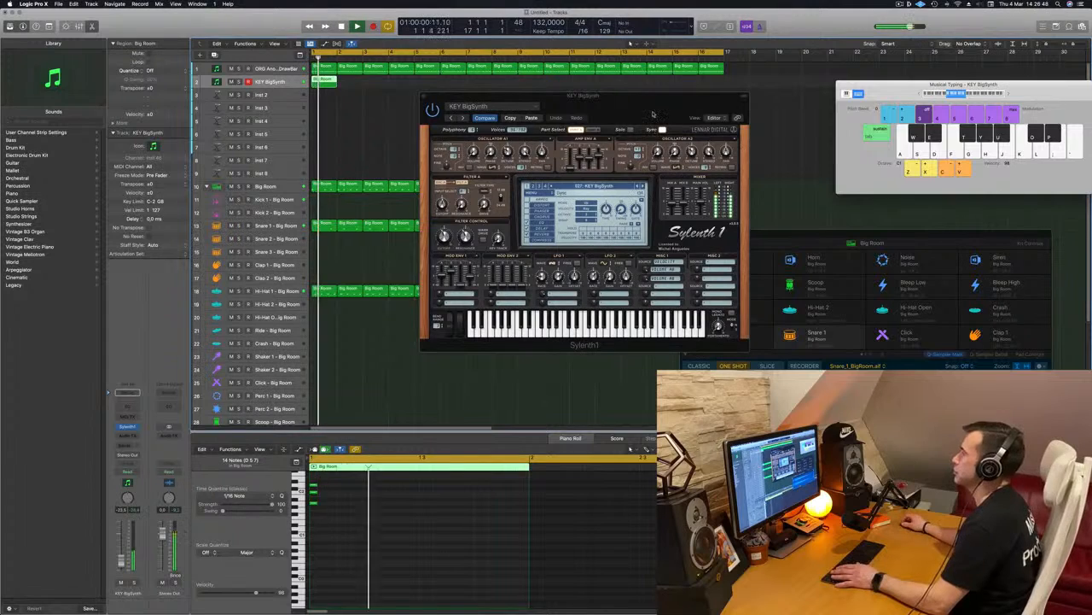
{"action": "left_click_drag", "start_coordinate": [661, 95], "coordinate": [707, 84]}
{"action": "key", "text": "space"}
{"action": "key", "text": "space"}
Copy the one-bar chord region to every second bar from bar 3 through bar 15.
{"action": "left_click_drag", "start_coordinate": [324, 81], "coordinate": [380, 86]}
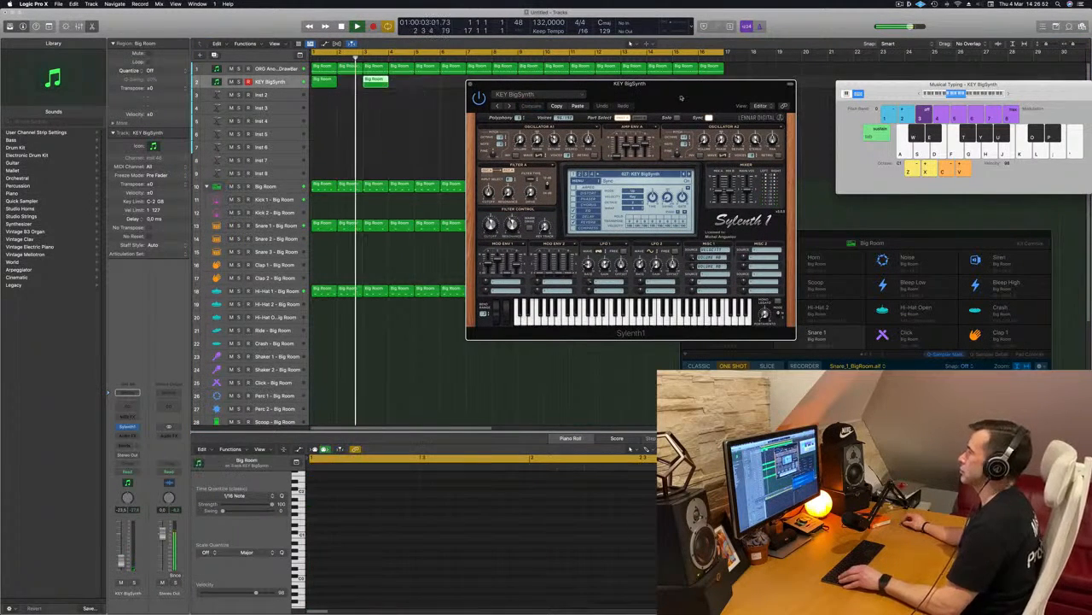
{"action": "left_click_drag", "start_coordinate": [589, 83], "coordinate": [357, 237]}
{"action": "left_click_drag", "start_coordinate": [460, 92], "coordinate": [432, 80]}
{"action": "left_click_drag", "start_coordinate": [518, 91], "coordinate": [542, 83]}
{"action": "key", "text": "Return"}
{"action": "left_click_drag", "start_coordinate": [454, 241], "coordinate": [480, 168]}
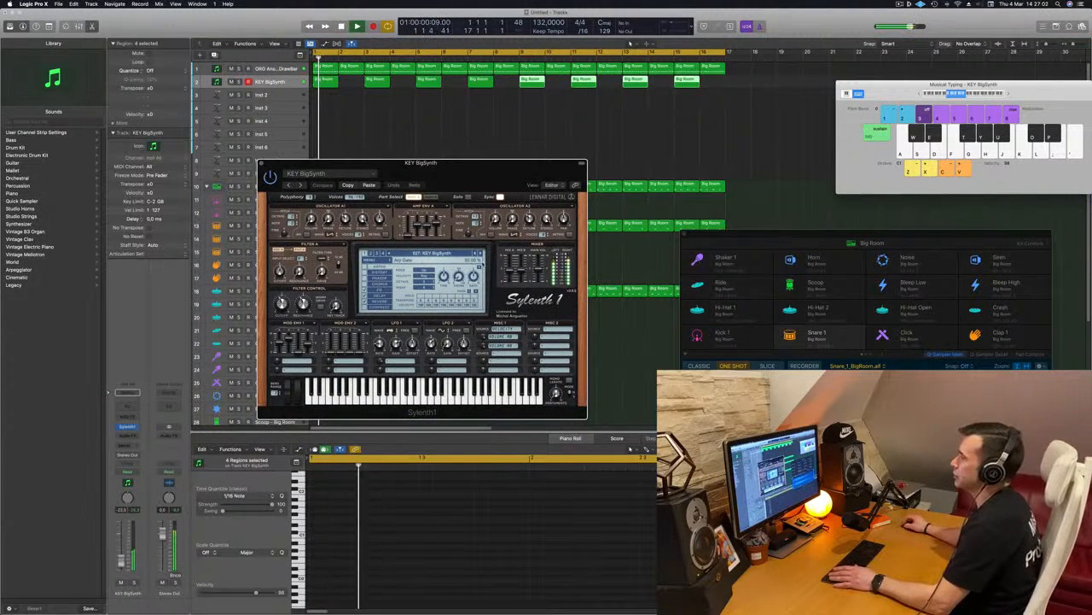
Audition successive Sylenth1 presets on the chord track, settle on KEY SkyDrops and raise the track's volume slightly.
{"action": "left_click", "coordinate": [479, 254]}
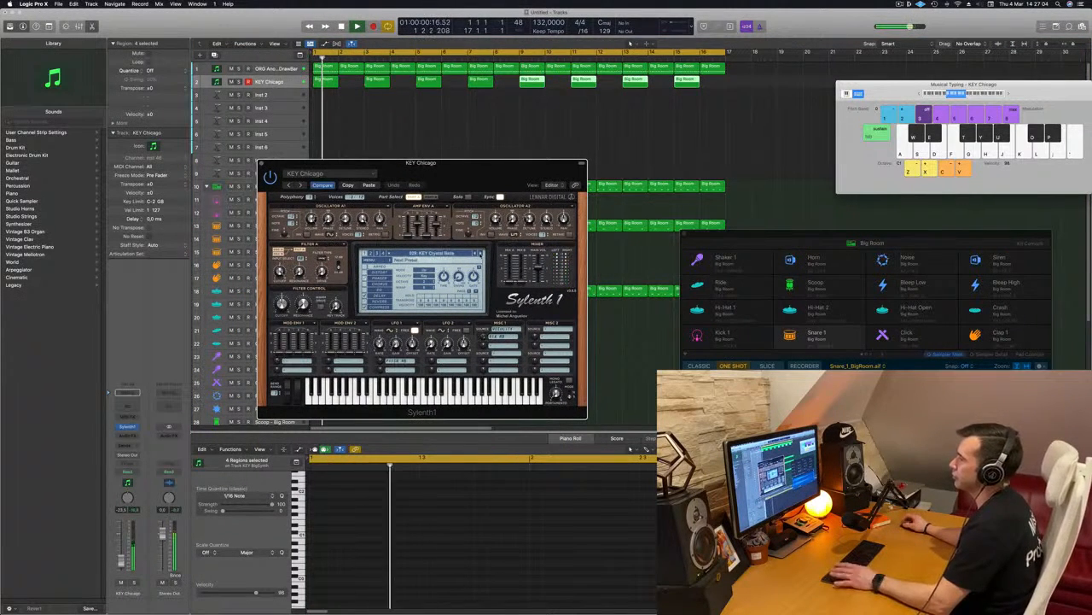
{"action": "left_click", "coordinate": [479, 253]}
{"action": "left_click", "coordinate": [480, 253]}
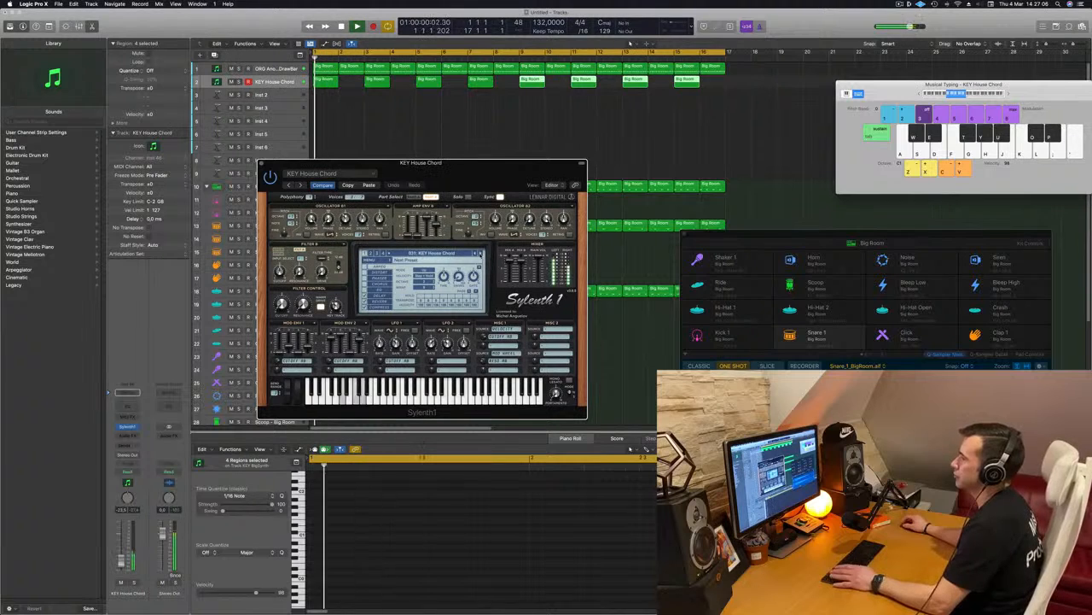
{"action": "left_click", "coordinate": [480, 254]}
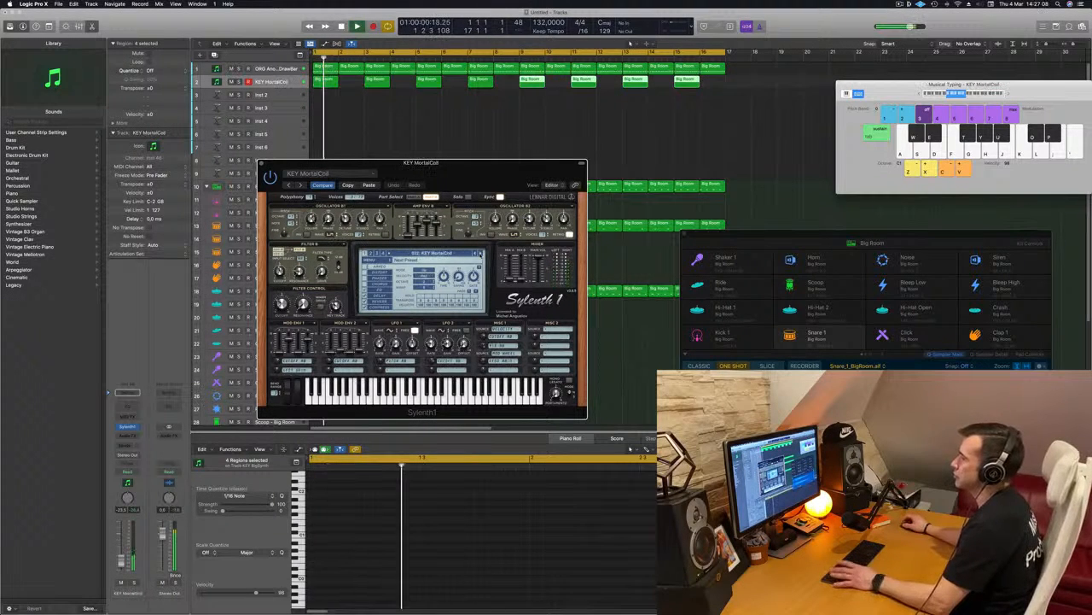
{"action": "left_click", "coordinate": [480, 254]}
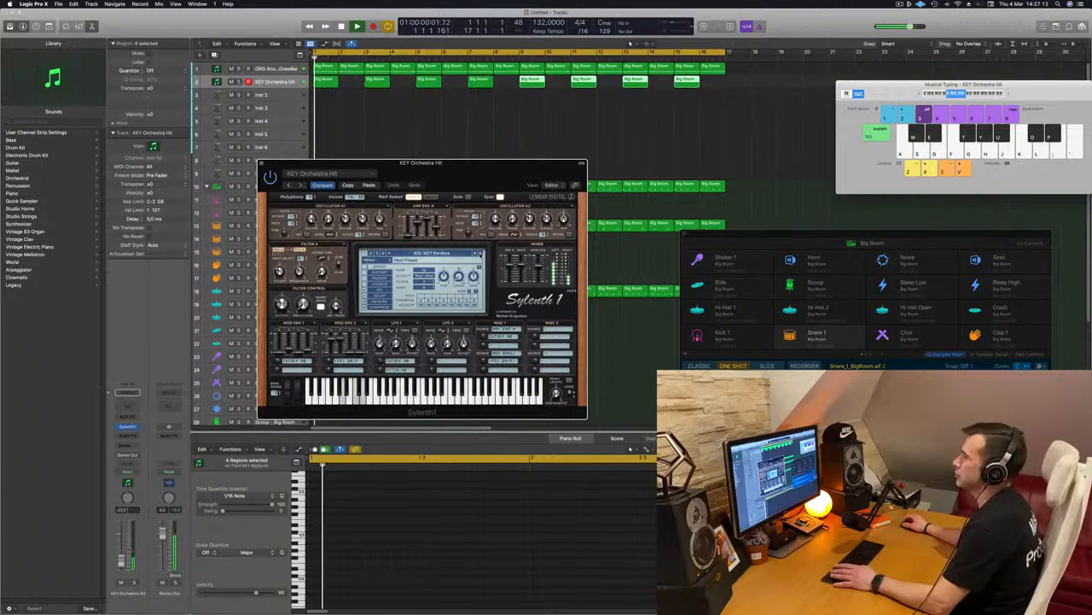
{"action": "left_click", "coordinate": [480, 254]}
{"action": "key", "text": "space"}
{"action": "left_click", "coordinate": [479, 253]}
{"action": "left_click", "coordinate": [480, 253]}
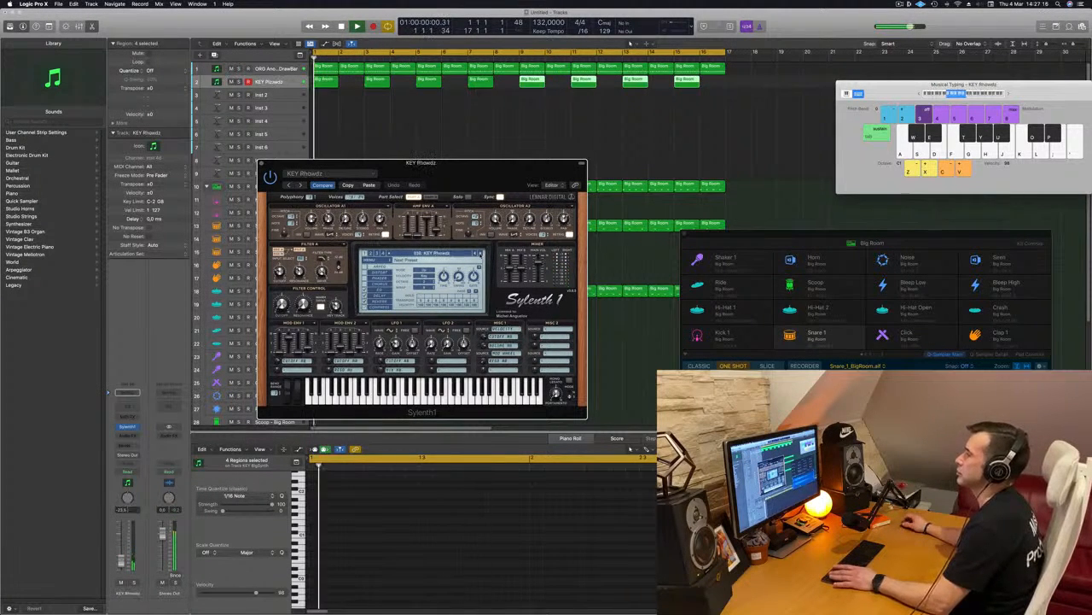
{"action": "left_click", "coordinate": [480, 254]}
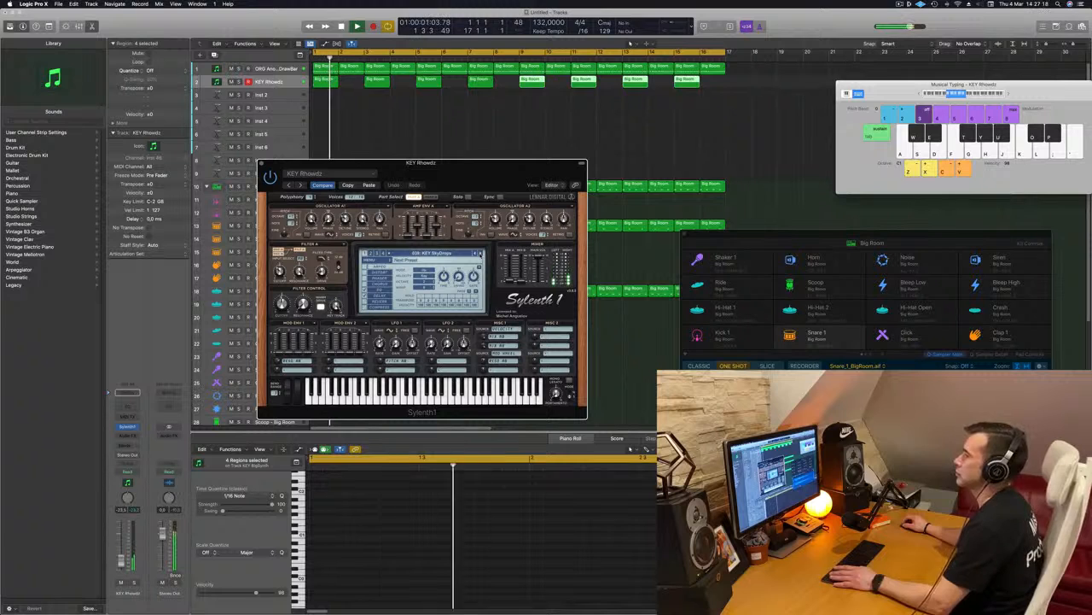
{"action": "left_click", "coordinate": [480, 253]}
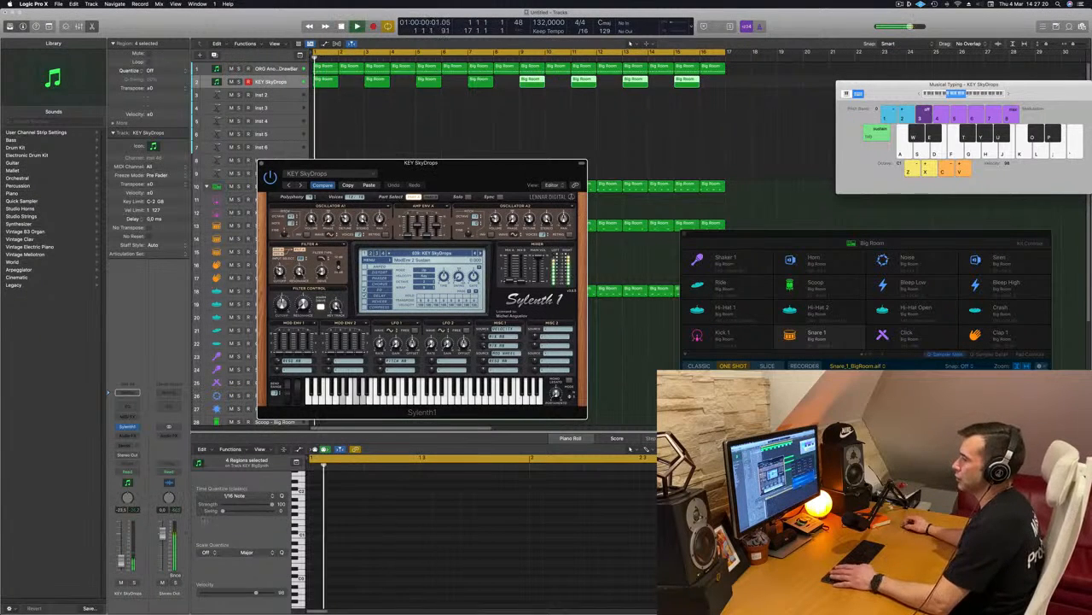
{"action": "left_click_drag", "start_coordinate": [121, 562], "coordinate": [121, 556]}
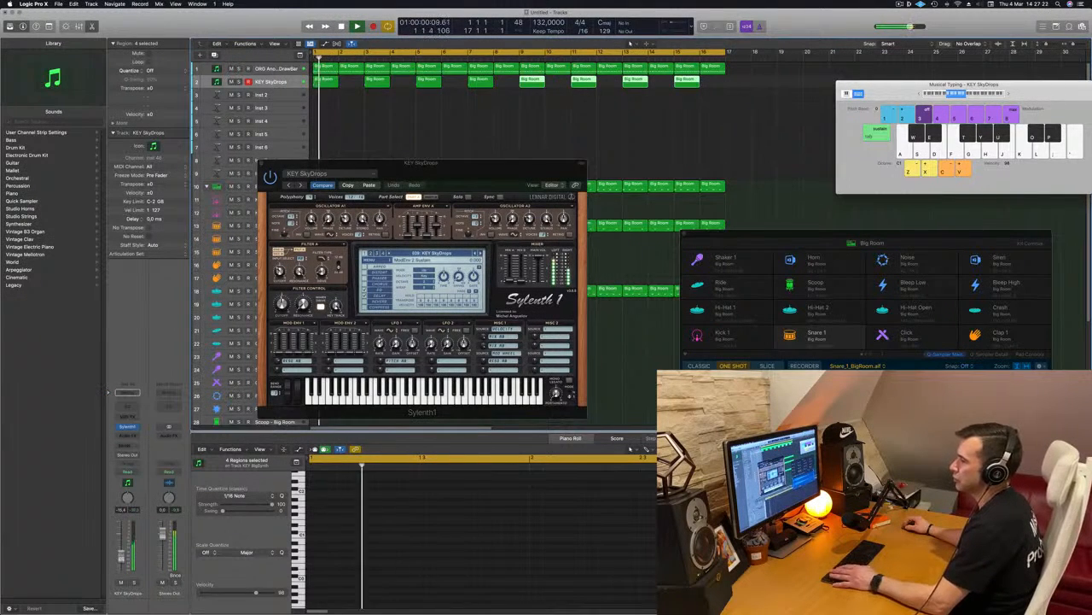
Send the chord track to Bus 7 and insert a stereo SilverVerb on the bus's aux channel.
{"action": "left_click", "coordinate": [127, 445]}
{"action": "mouse_move", "coordinate": [128, 455]}
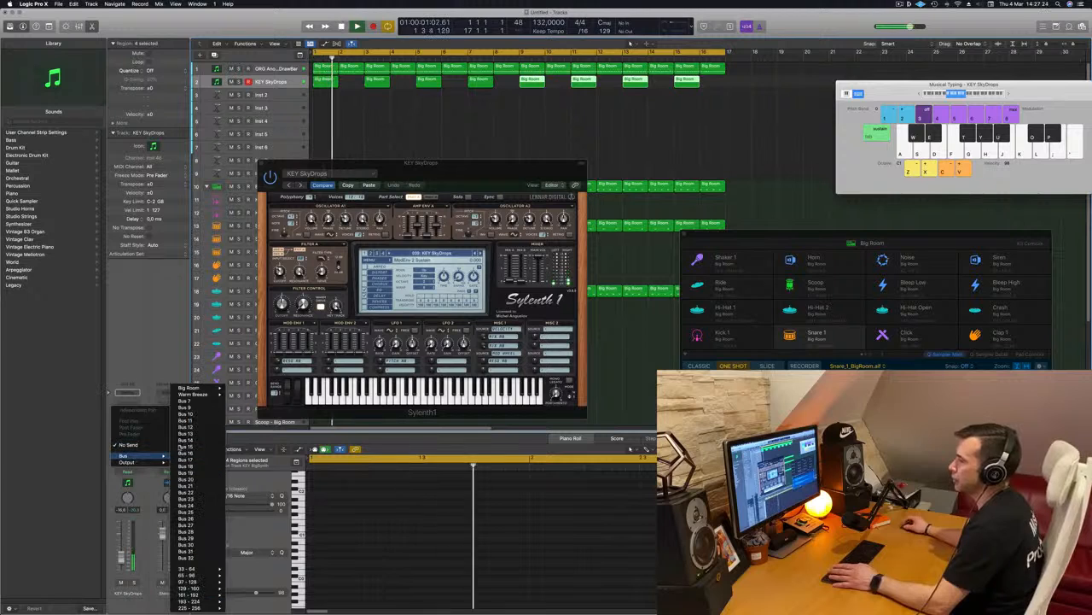
{"action": "left_click", "coordinate": [197, 402]}
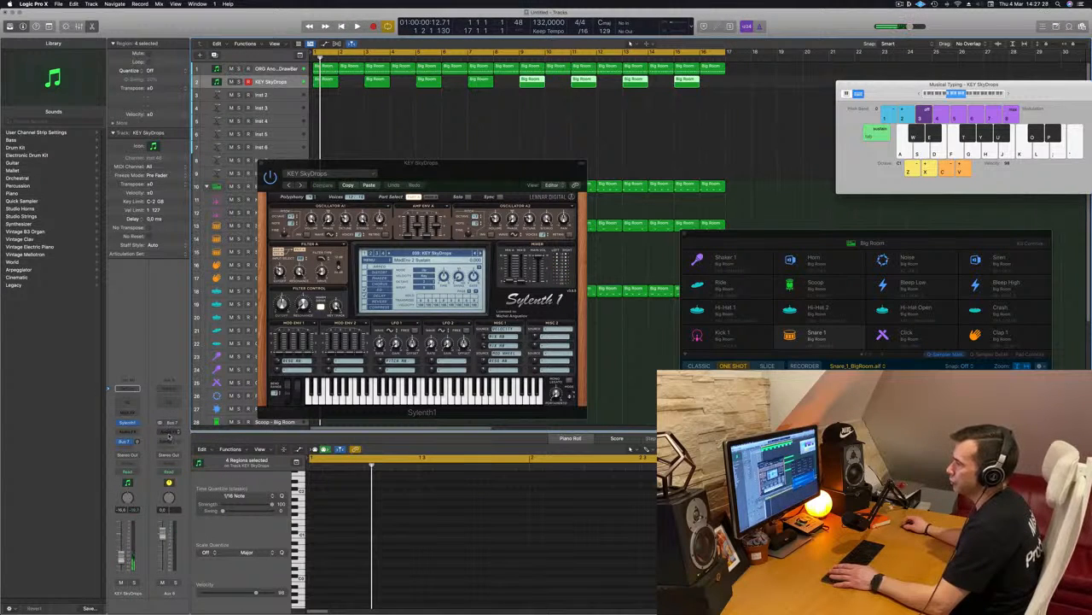
{"action": "left_click", "coordinate": [169, 433]}
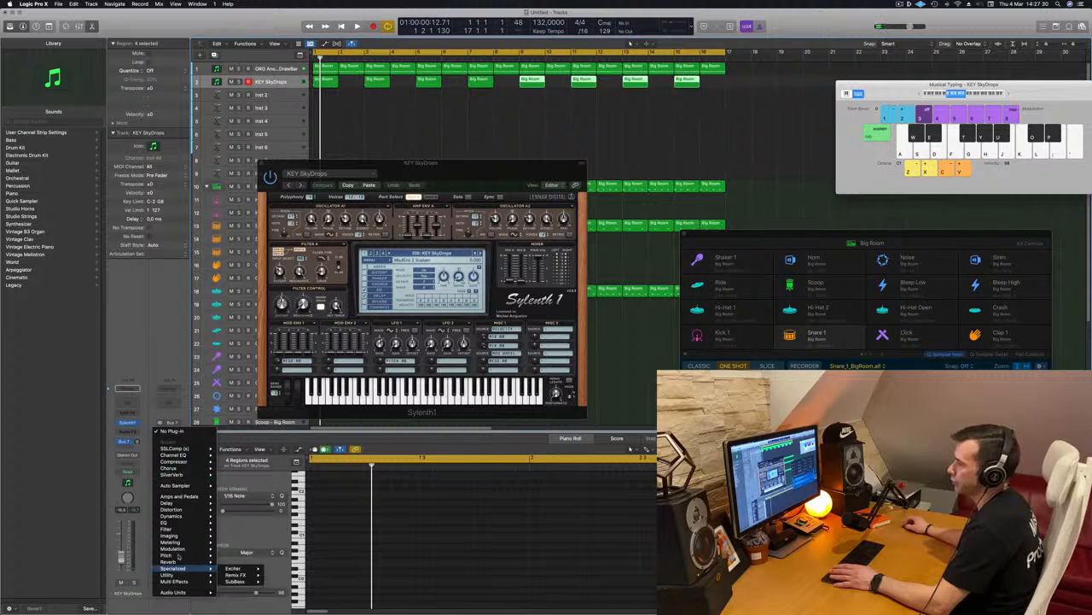
{"action": "mouse_move", "coordinate": [175, 561]}
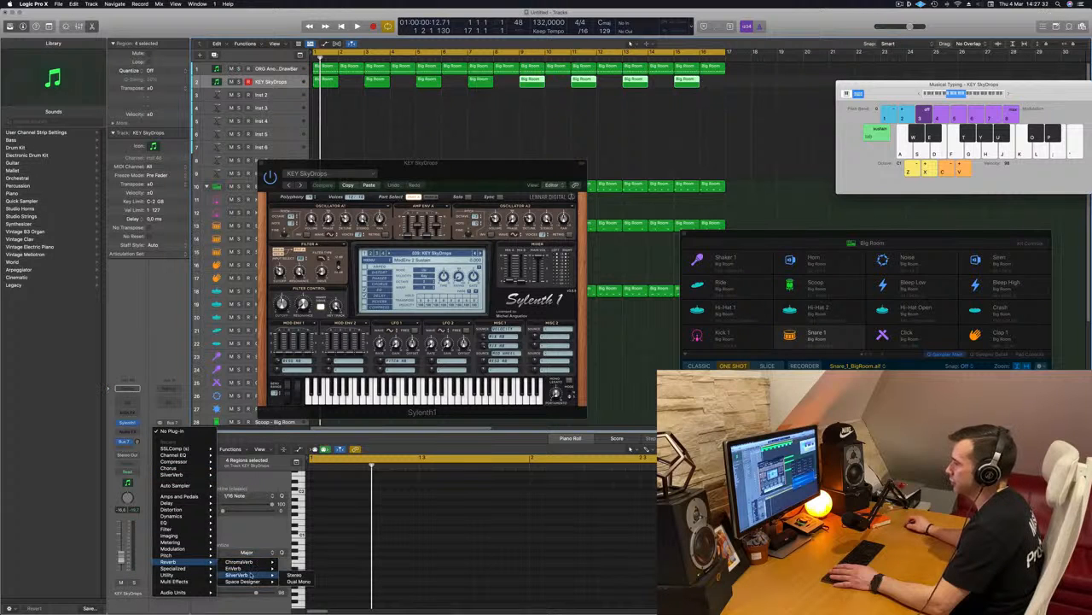
{"action": "left_click", "coordinate": [294, 576]}
Load the grandiose preset in SilverVerb and raise the chord track's Bus 7 send level during playback.
{"action": "left_click_drag", "start_coordinate": [444, 116], "coordinate": [428, 112]}
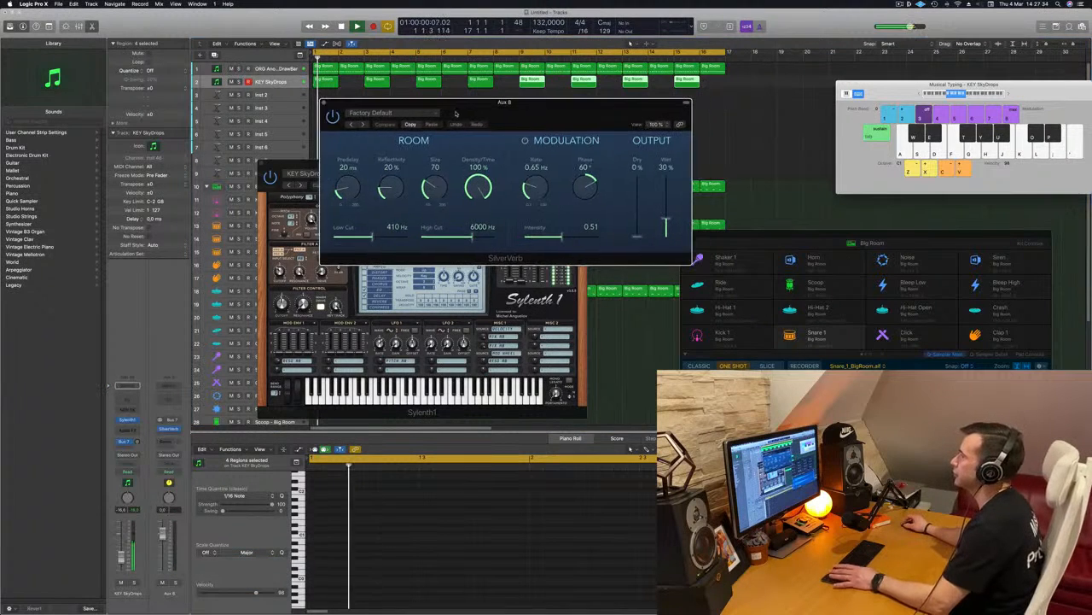
{"action": "left_click", "coordinate": [427, 112]}
{"action": "left_click", "coordinate": [416, 254]}
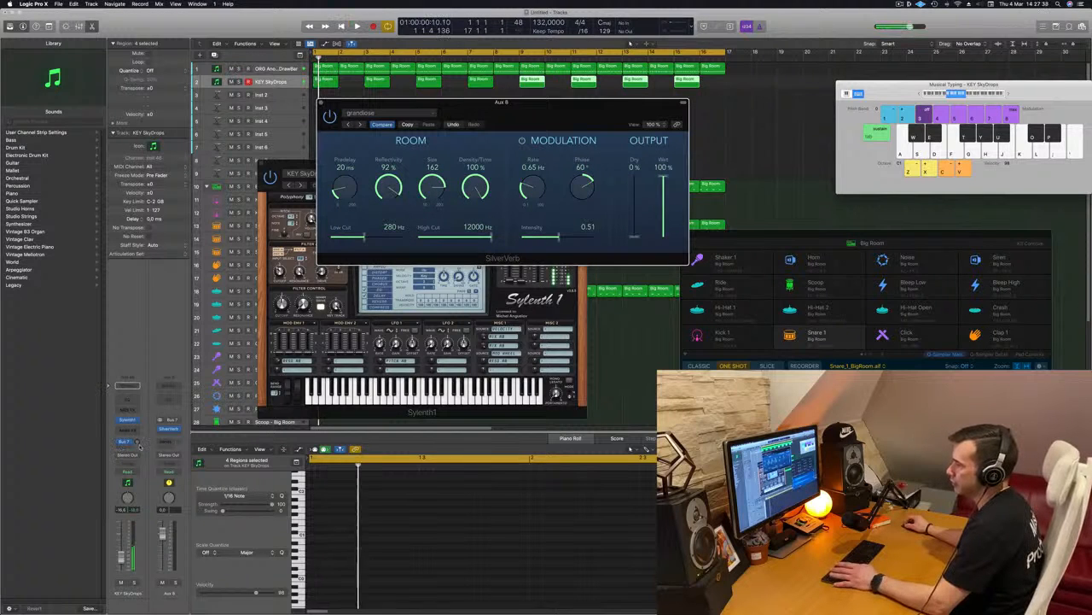
{"action": "key", "text": "space"}
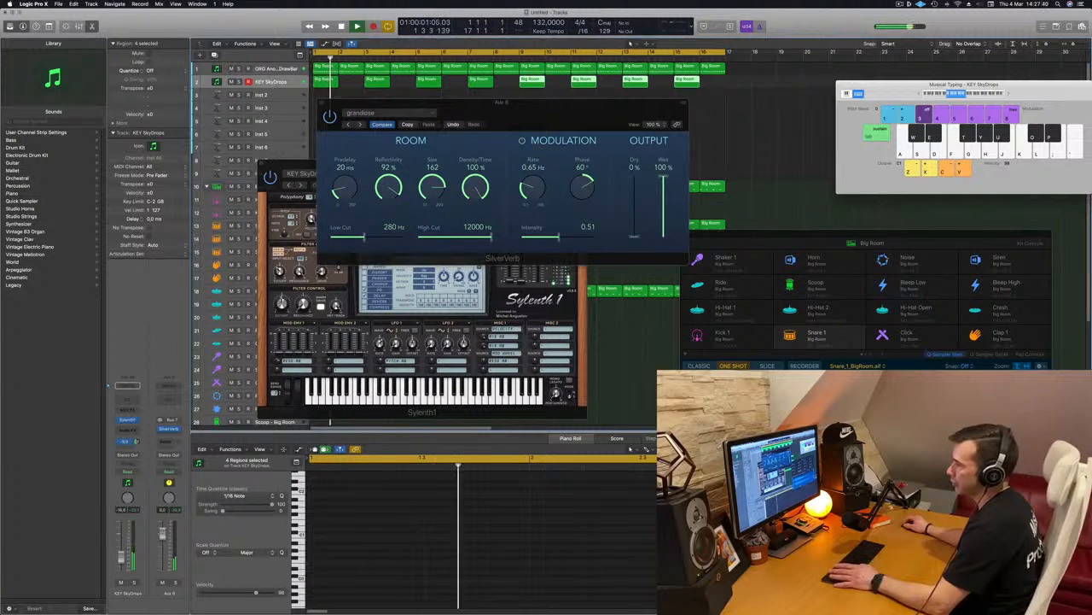
{"action": "left_click_drag", "start_coordinate": [544, 114], "coordinate": [1060, 113]}
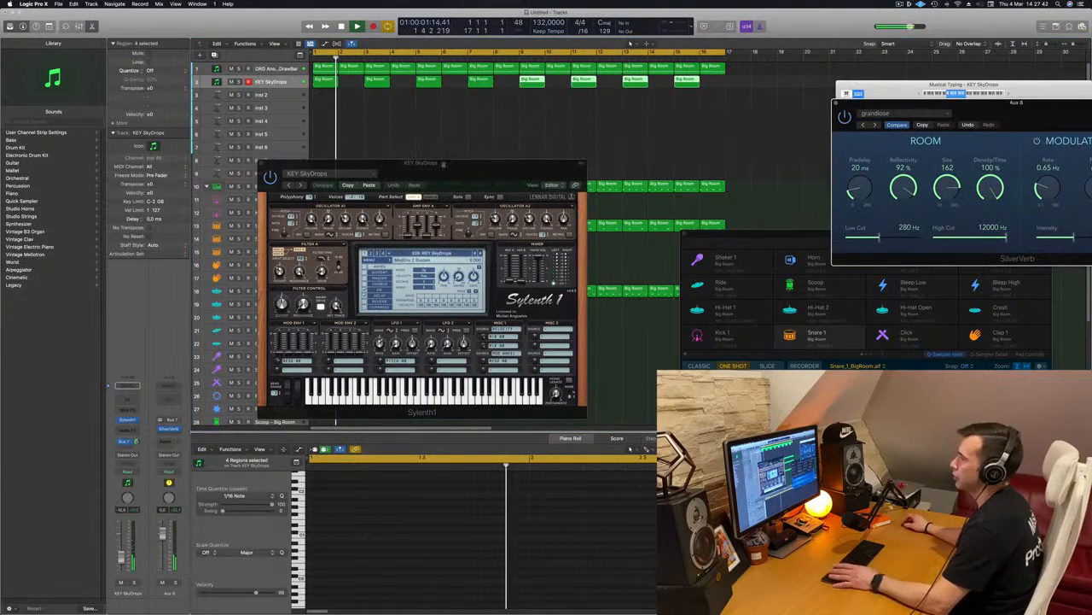
Add a Channel EQ to the chord track and enable its high-cut filter at 815 Hz.
{"action": "left_click", "coordinate": [127, 399]}
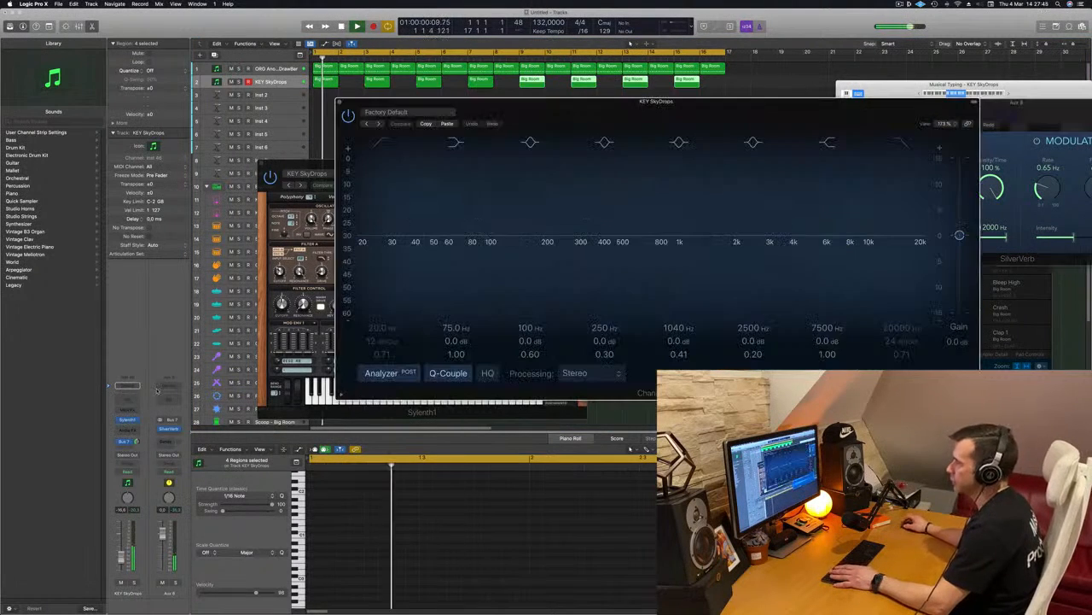
{"action": "left_click", "coordinate": [904, 141]}
{"action": "key", "text": "space"}
{"action": "left_click_drag", "start_coordinate": [924, 250], "coordinate": [663, 249]}
{"action": "left_click_drag", "start_coordinate": [726, 103], "coordinate": [827, 83]}
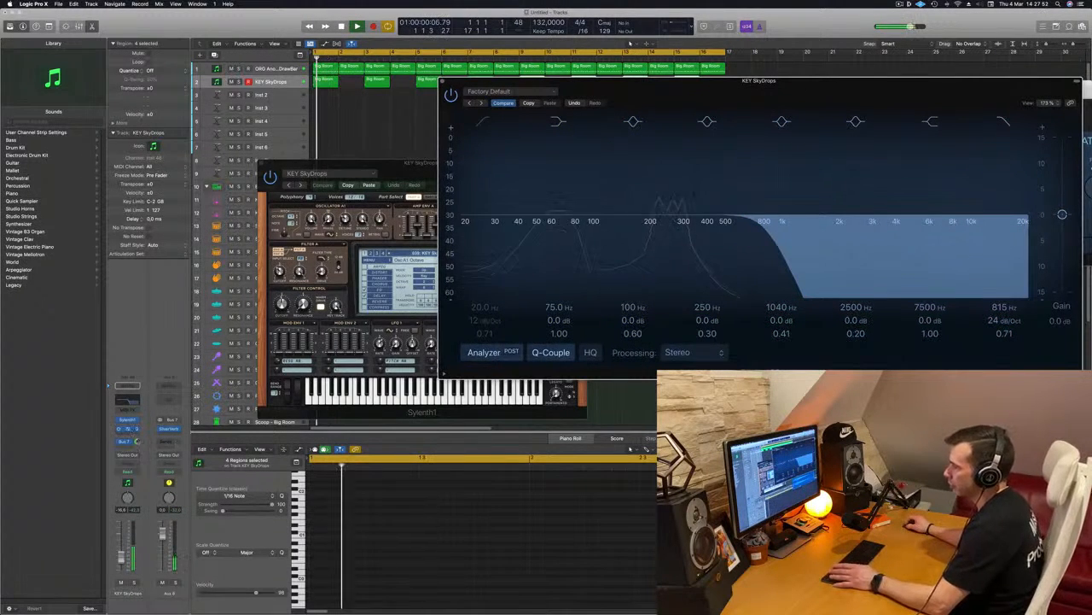
Readjust the chord track's Bus 7 send, then close the Channel EQ and move Sylenth1 clear of the track list.
{"action": "left_click_drag", "start_coordinate": [137, 441], "coordinate": [137, 445]}
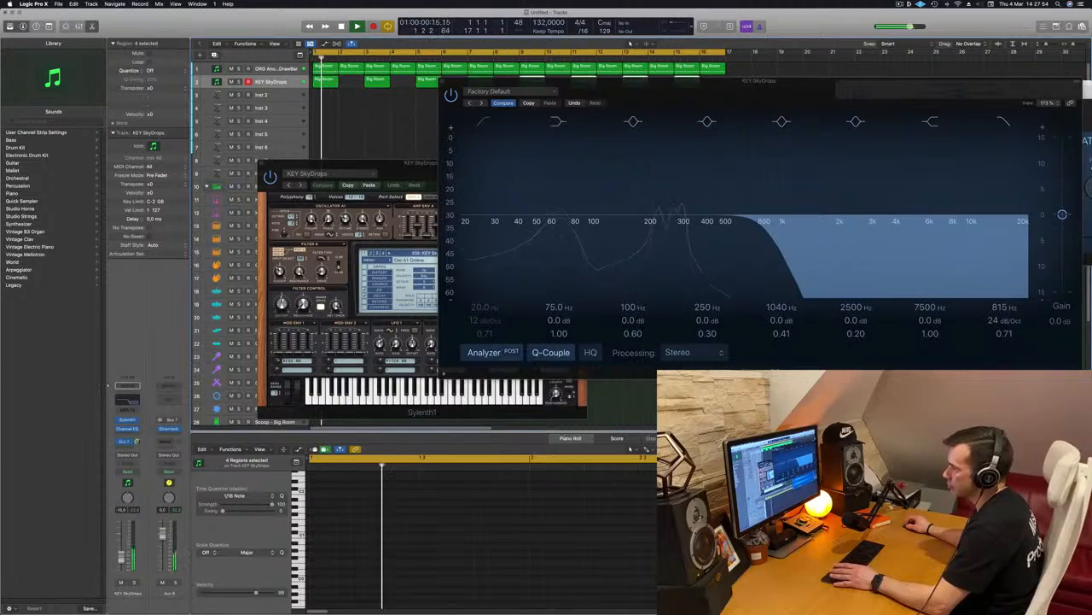
{"action": "left_click", "coordinate": [128, 429]}
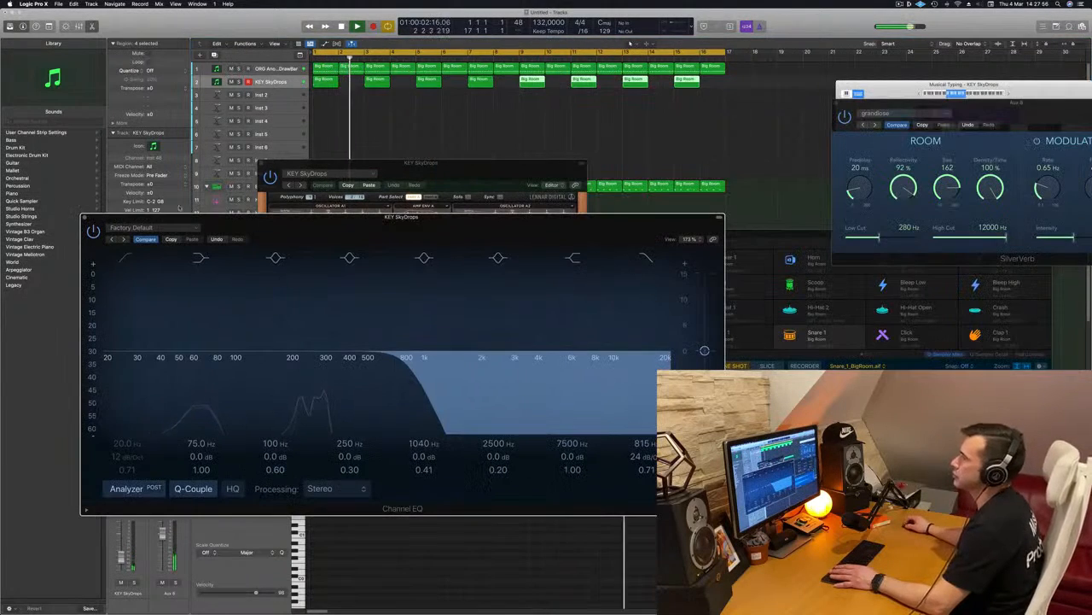
{"action": "left_click", "coordinate": [85, 217]}
{"action": "left_click_drag", "start_coordinate": [540, 163], "coordinate": [902, 172]}
{"action": "key", "text": "space"}
{"action": "key", "text": "space"}
{"action": "key", "text": "space"}
{"action": "key", "text": "space"}
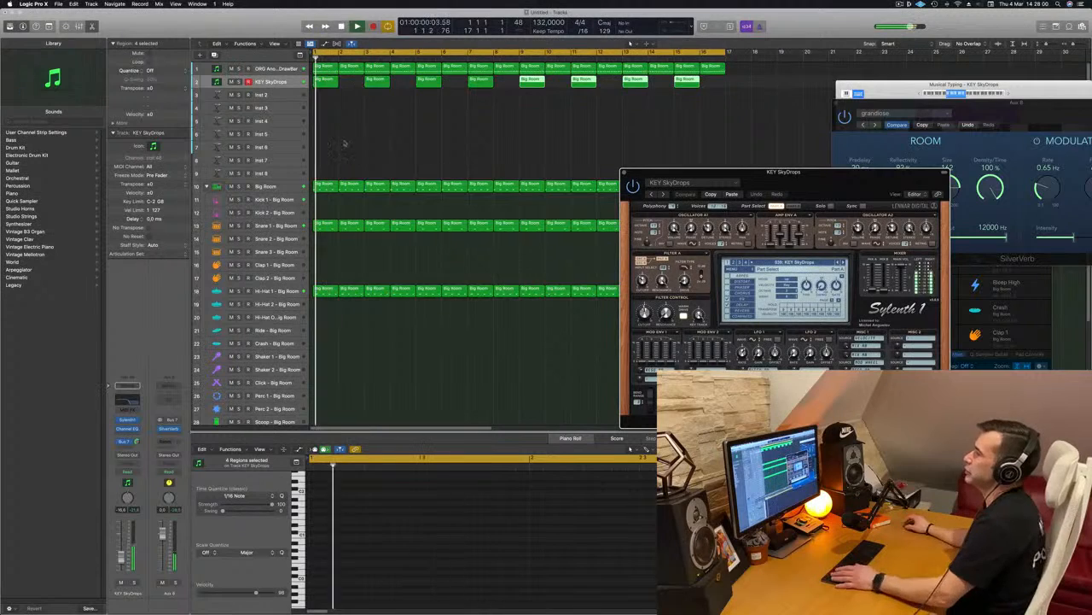
Review the chord and bass regions across the 16-bar arrangement during playback.
{"action": "left_click_drag", "start_coordinate": [321, 120], "coordinate": [722, 85]}
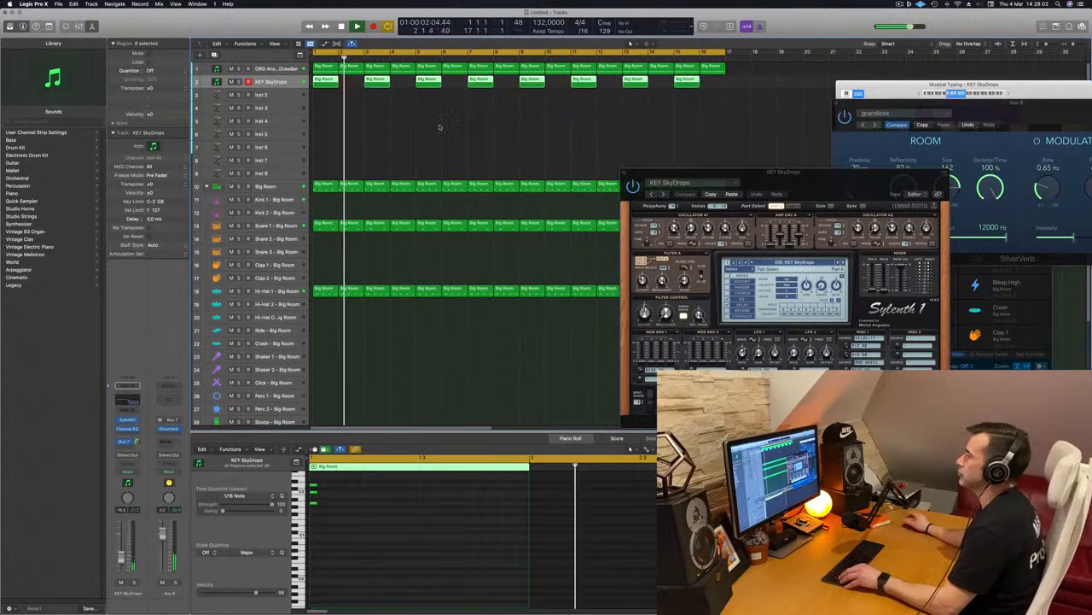
{"action": "key", "text": "super+Up"}
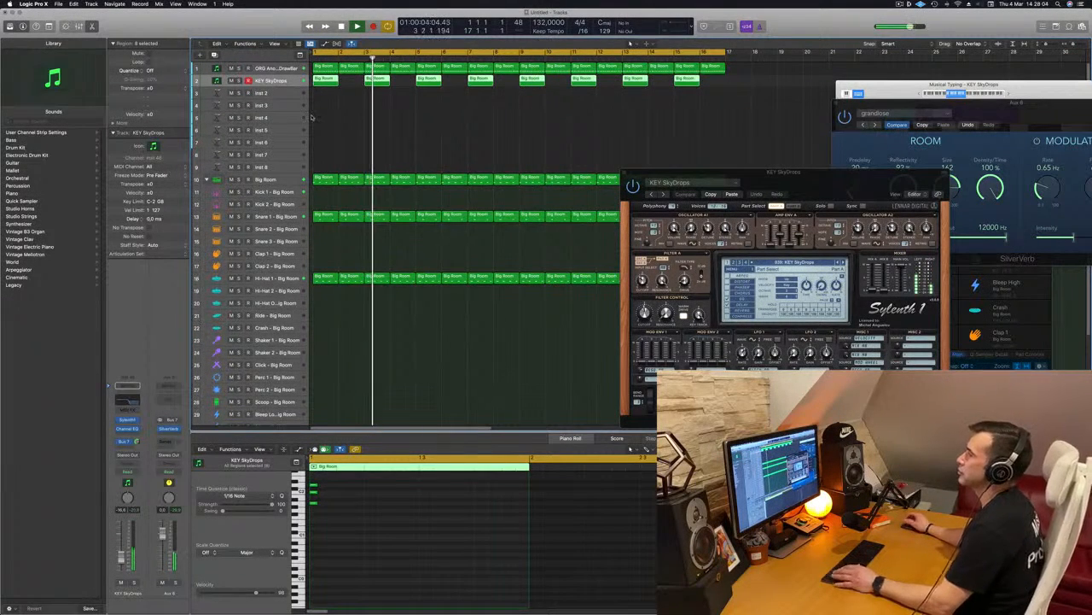
{"action": "left_click", "coordinate": [252, 69]}
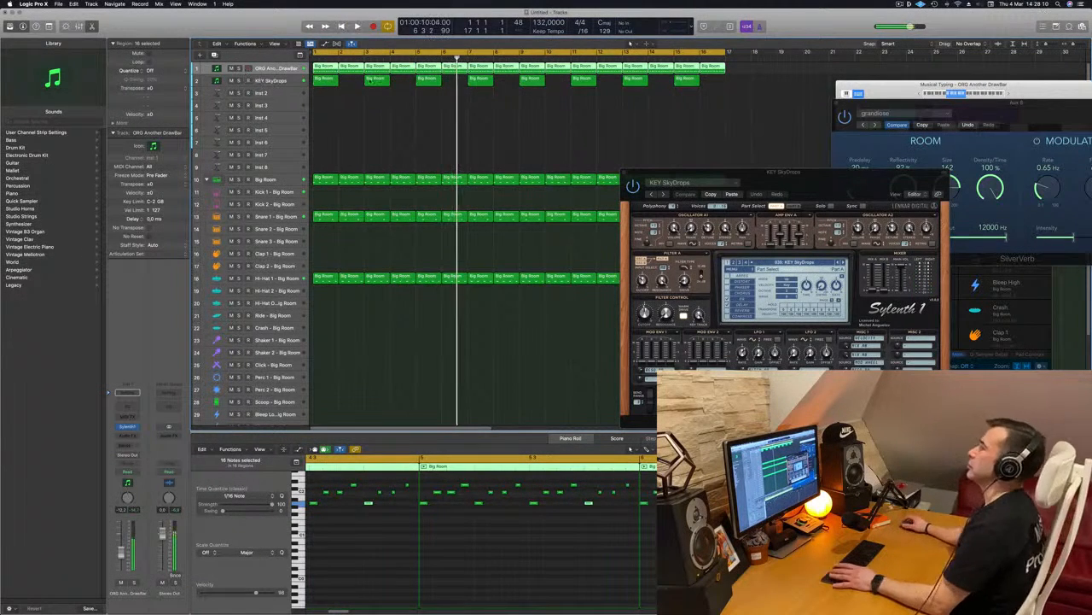
{"action": "key", "text": "space"}
{"action": "key", "text": "super+Left"}
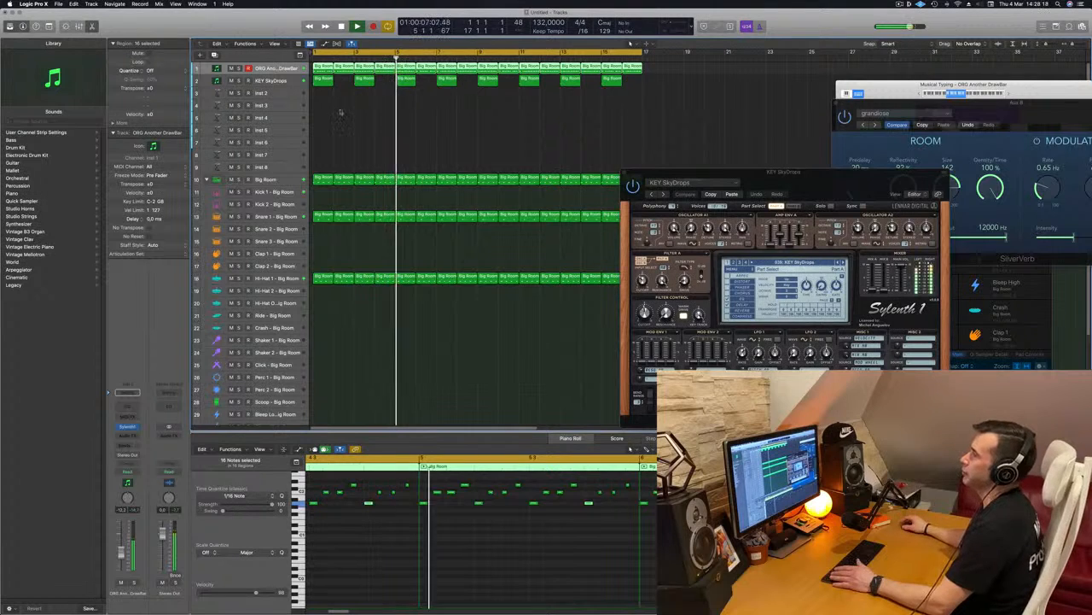
Copy the first chord region onto the Inst 2 track, starting at beat 3 of bar 1.
{"action": "left_click", "coordinate": [293, 78]}
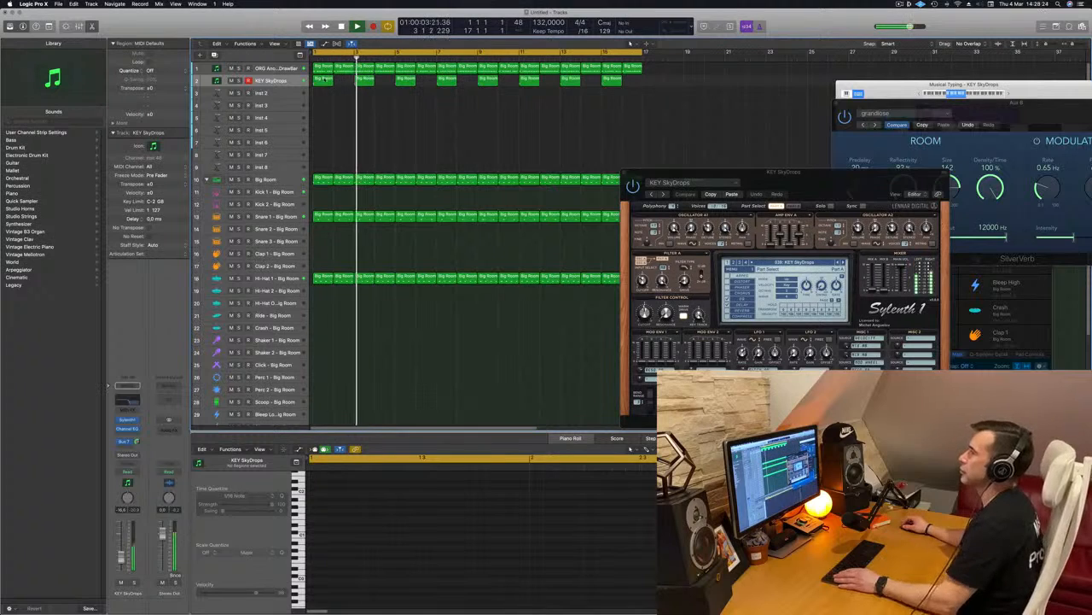
{"action": "left_click", "coordinate": [323, 80]}
{"action": "key", "text": "space"}
{"action": "left_click_drag", "start_coordinate": [323, 81], "coordinate": [334, 92]}
{"action": "key", "text": "space"}
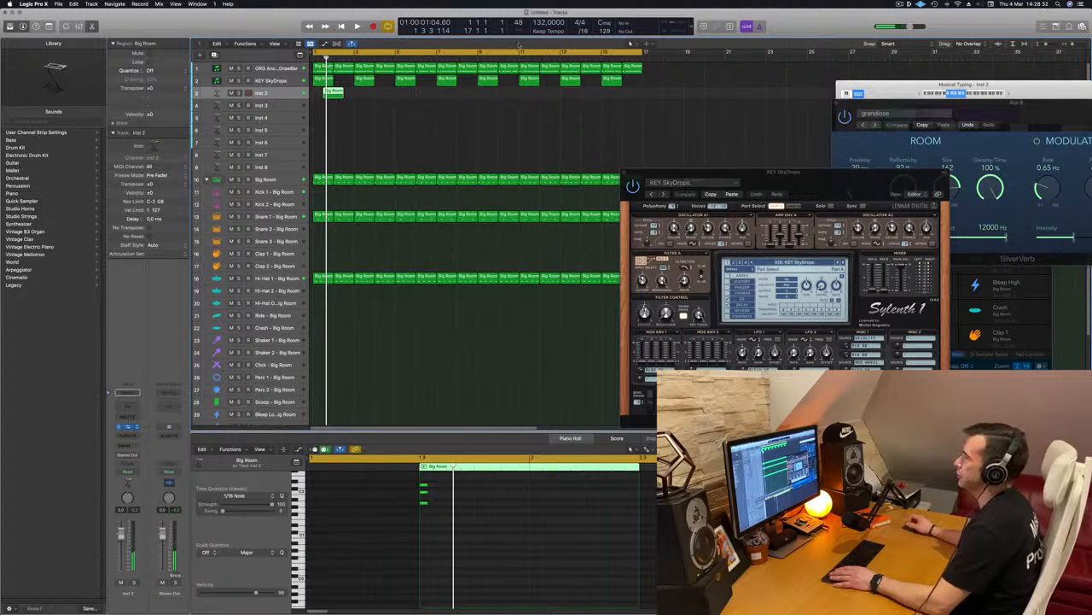
Load Alchemy on the Inst 2 track and choose the Deep Harmonic Waves preset from the Strings category.
{"action": "left_click_drag", "start_coordinate": [502, 109], "coordinate": [544, 101]}
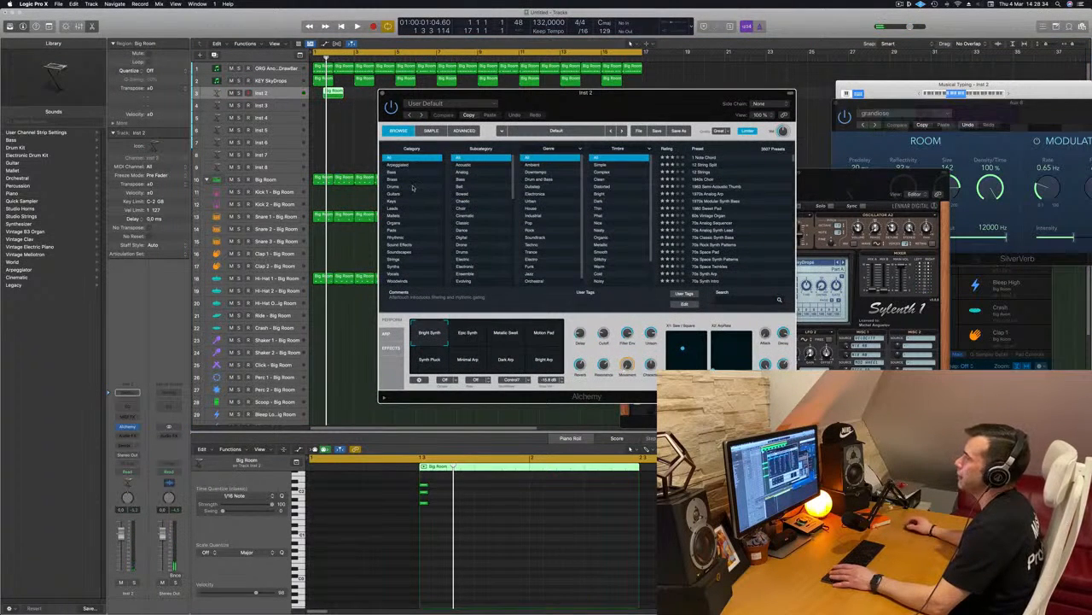
{"action": "left_click", "coordinate": [394, 260]}
{"action": "left_click_drag", "start_coordinate": [640, 104], "coordinate": [715, 102]}
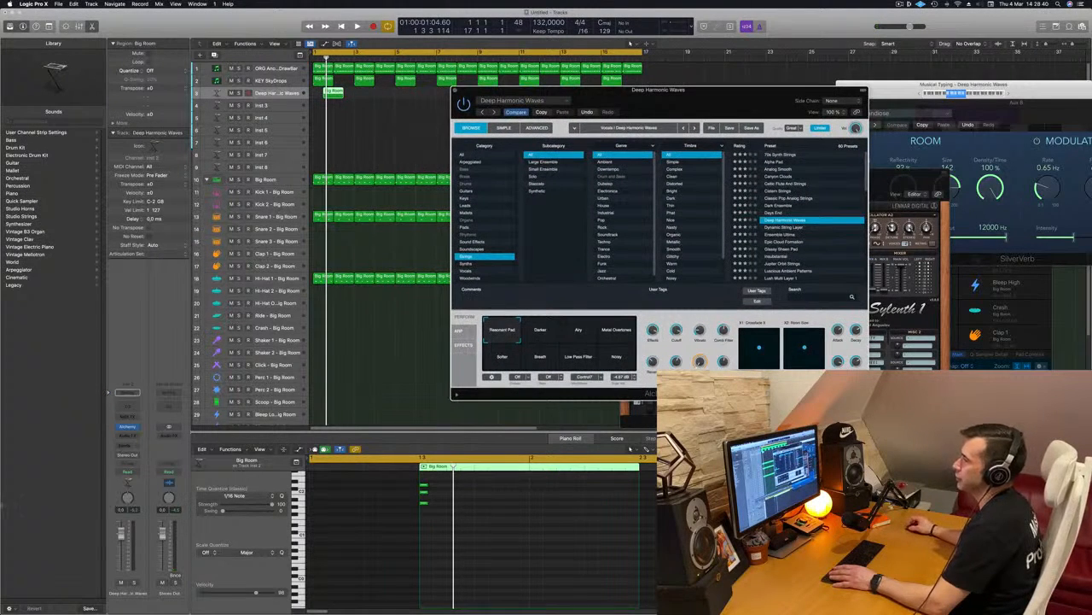
Lengthen all three chord notes in the copied region to about one beat.
{"action": "key", "text": "space"}
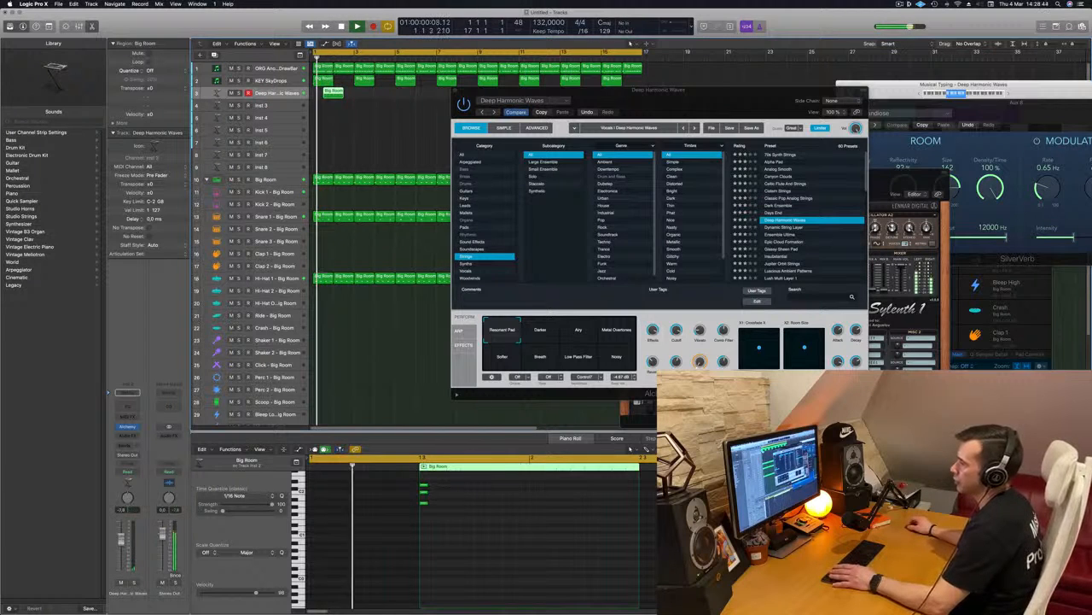
{"action": "left_click_drag", "start_coordinate": [441, 479], "coordinate": [477, 502]}
{"action": "key", "text": "space"}
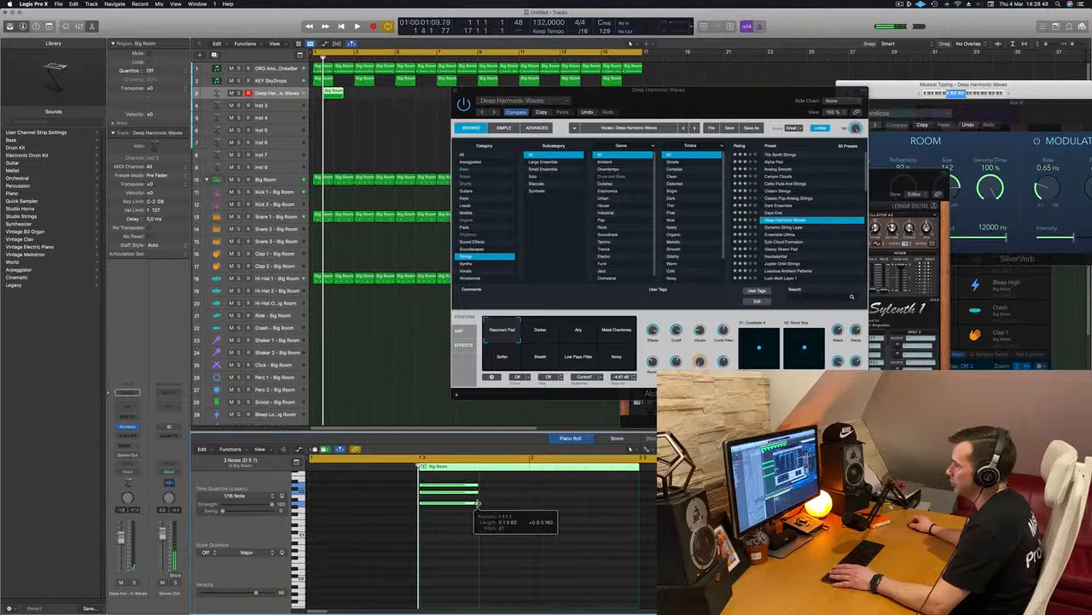
Copy the strings region along the Deep Harmonic Waves track to beat 3 of bars 5, 9 and 13.
{"action": "key", "text": "space"}
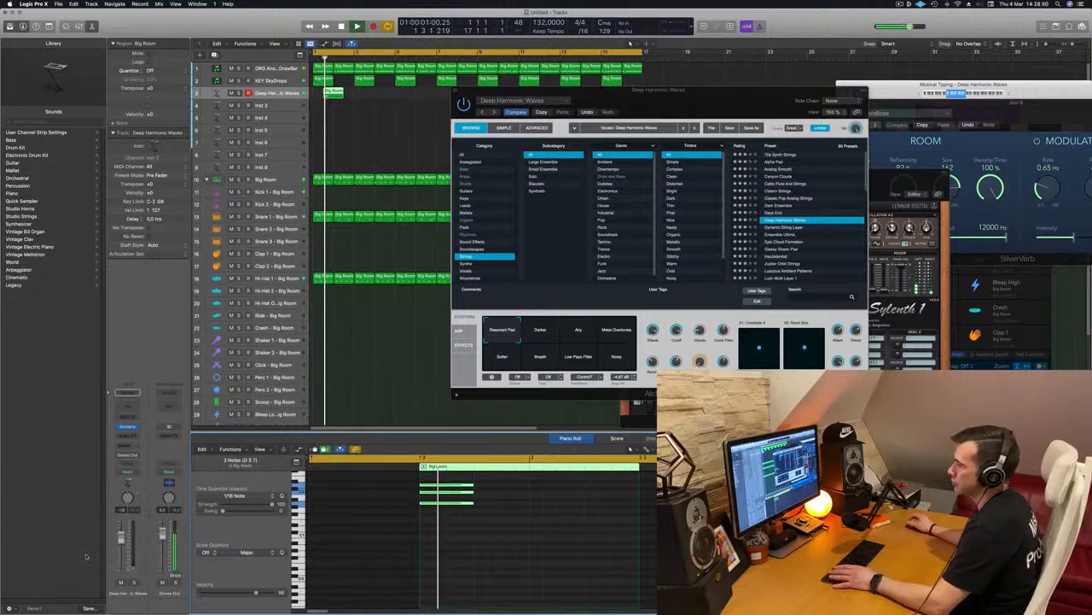
{"action": "left_click_drag", "start_coordinate": [580, 89], "coordinate": [544, 86]}
{"action": "left_click_drag", "start_coordinate": [625, 96], "coordinate": [542, 185]}
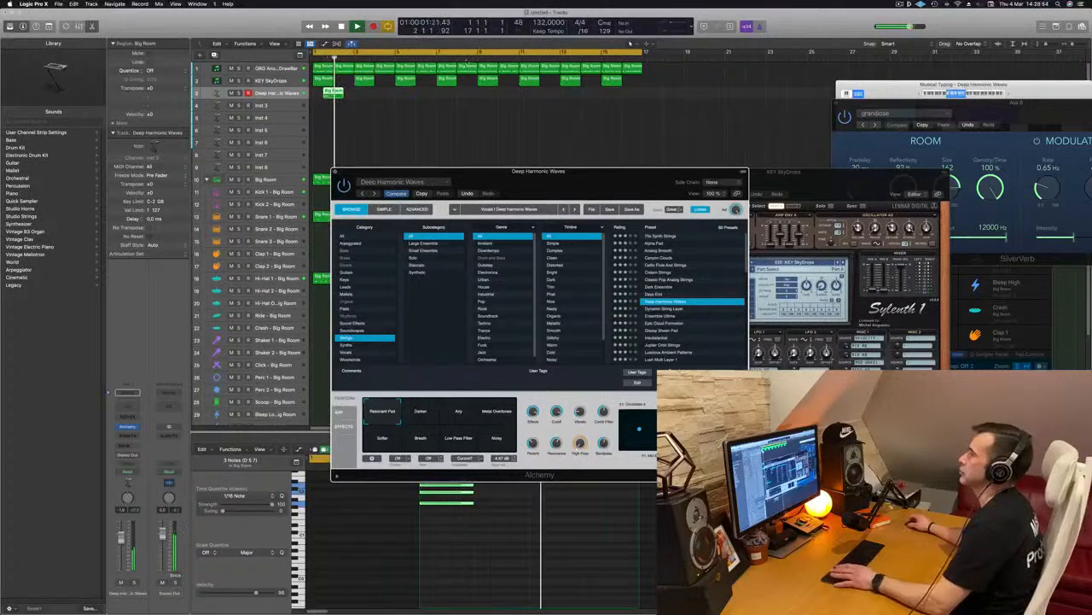
{"action": "left_click_drag", "start_coordinate": [336, 92], "coordinate": [415, 95]}
{"action": "left_click", "coordinate": [334, 96], "text": "shift"}
{"action": "left_click_drag", "start_coordinate": [333, 96], "coordinate": [463, 141]}
{"action": "mouse_move", "coordinate": [570, 173]}
{"action": "left_mouse_down"}
{"action": "mouse_move", "coordinate": [560, 143]}
{"action": "mouse_move", "coordinate": [561, 171]}
{"action": "mouse_move", "coordinate": [583, 181]}
{"action": "mouse_move", "coordinate": [659, 181]}
{"action": "mouse_move", "coordinate": [574, 182]}
{"action": "mouse_move", "coordinate": [586, 183]}
{"action": "left_mouse_up"}
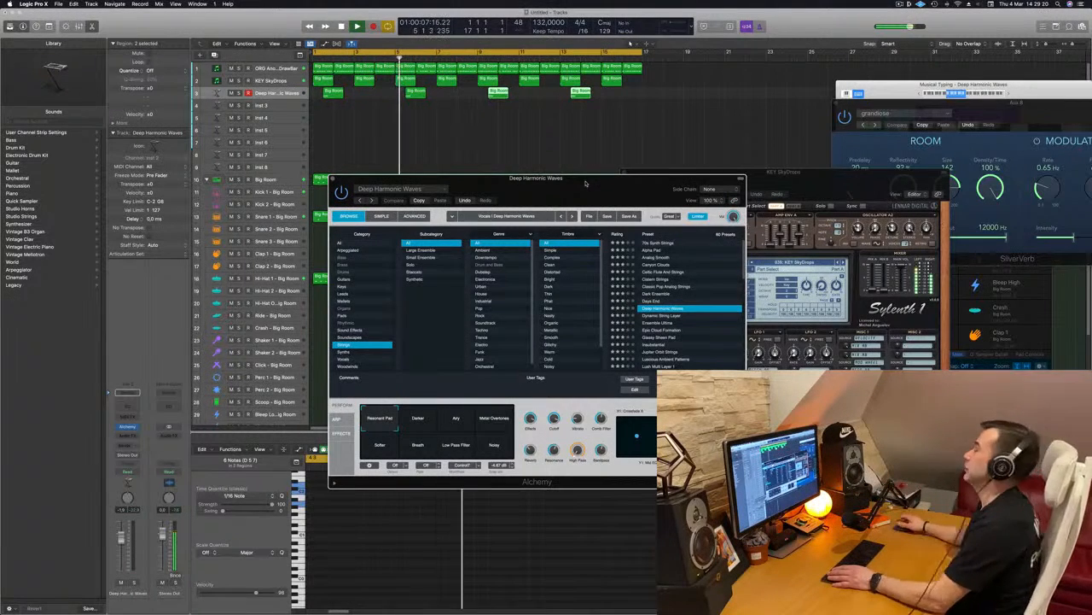
Play the arrangement from the start and check the Hi-Hat 1 track against the strings.
{"action": "key", "text": "space"}
{"action": "left_click_drag", "start_coordinate": [545, 179], "coordinate": [597, 166]}
{"action": "key", "text": "space"}
{"action": "key", "text": "space"}
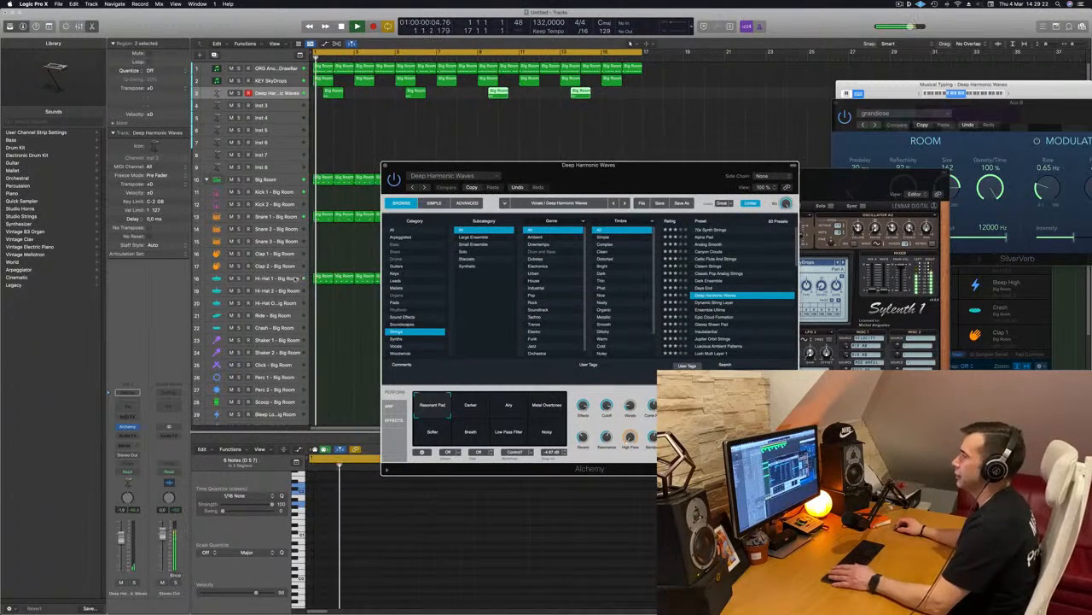
{"action": "left_click", "coordinate": [278, 278]}
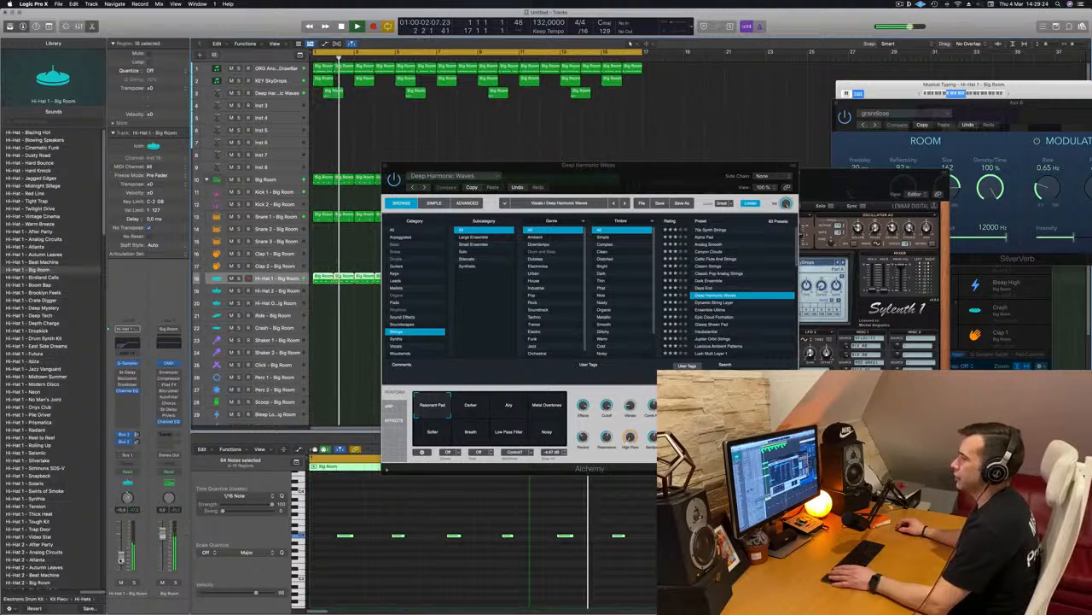
{"action": "left_click_drag", "start_coordinate": [608, 178], "coordinate": [460, 220]}
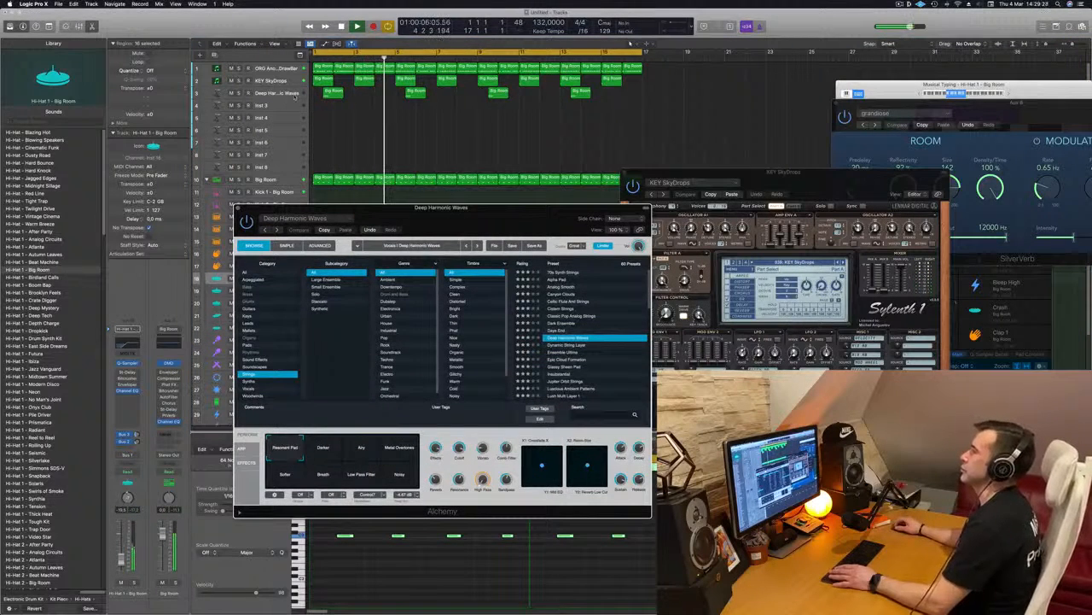
Copy all four strings regions onto the Inst 3 track, starting at beat 3 of bar 3.
{"action": "left_click", "coordinate": [295, 96]}
{"action": "key", "text": "space"}
{"action": "key", "text": "space"}
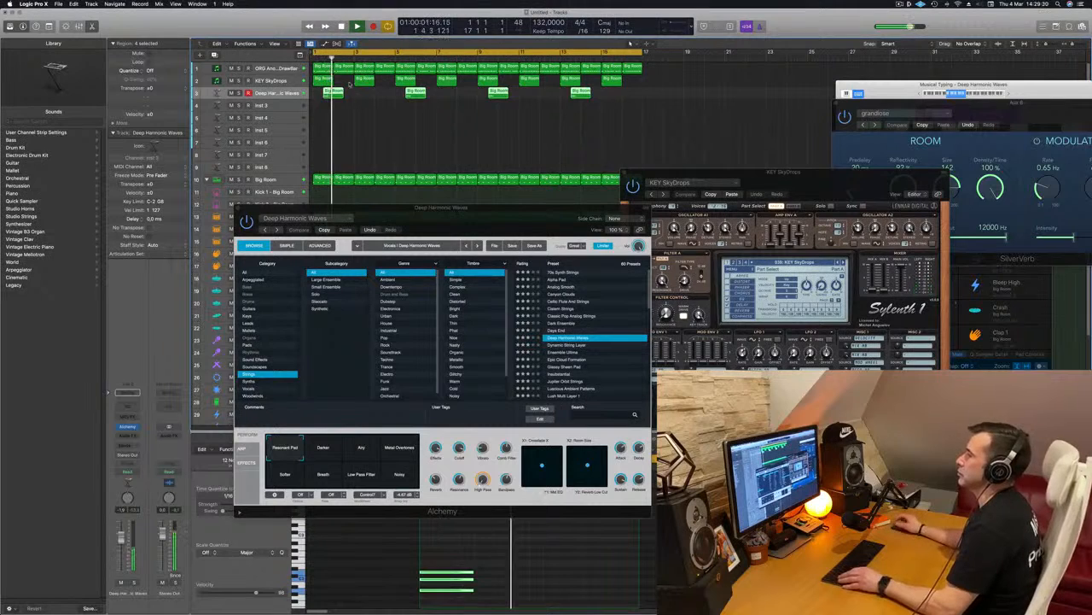
{"action": "left_click_drag", "start_coordinate": [335, 91], "coordinate": [381, 104]}
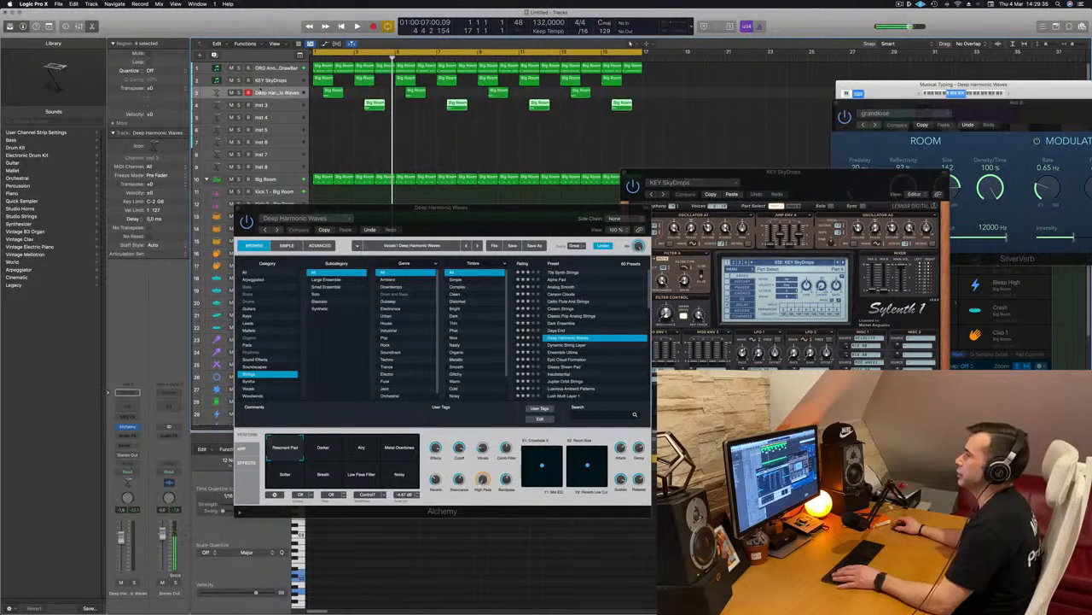
Duplicate the Deep Harmonic Waves track with its settings and move the four copied regions from Inst 3 onto the duplicate.
{"action": "left_click", "coordinate": [269, 93]}
{"action": "key", "text": "super+d"}
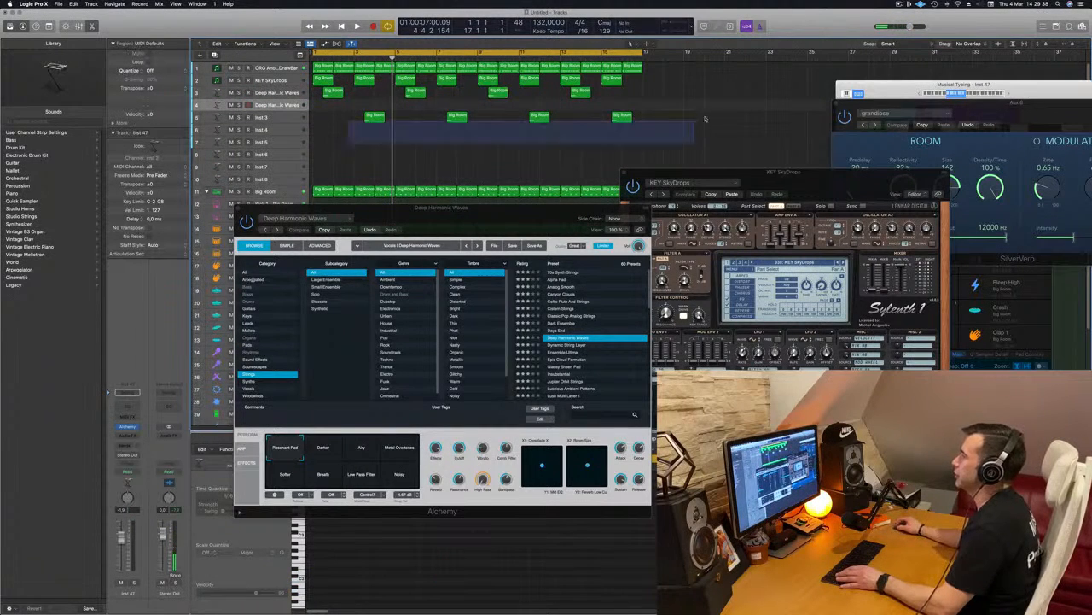
{"action": "left_click_drag", "start_coordinate": [376, 113], "coordinate": [382, 111]}
{"action": "key", "text": "Return"}
{"action": "key", "text": "space"}
Open Alchemy on the duplicated track and browse further down its Strings presets during playback.
{"action": "key", "text": "space"}
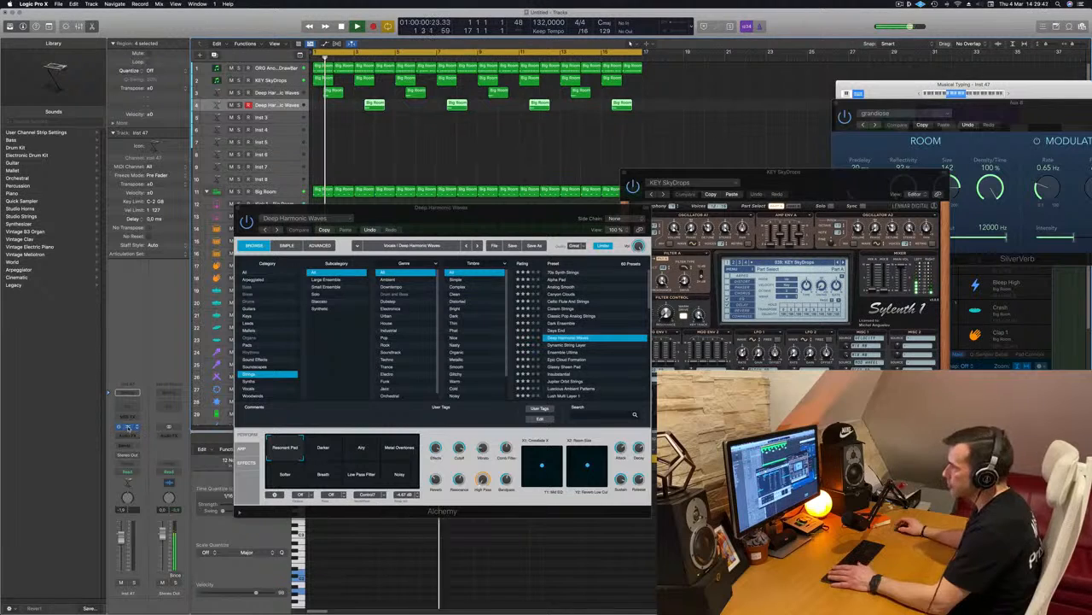
{"action": "left_click", "coordinate": [128, 427]}
{"action": "key", "text": "space"}
{"action": "left_click_drag", "start_coordinate": [579, 113], "coordinate": [592, 153]}
{"action": "key", "text": "space"}
{"action": "scroll", "coordinate": [661, 242], "scroll_direction": "down", "scroll_amount": 3}
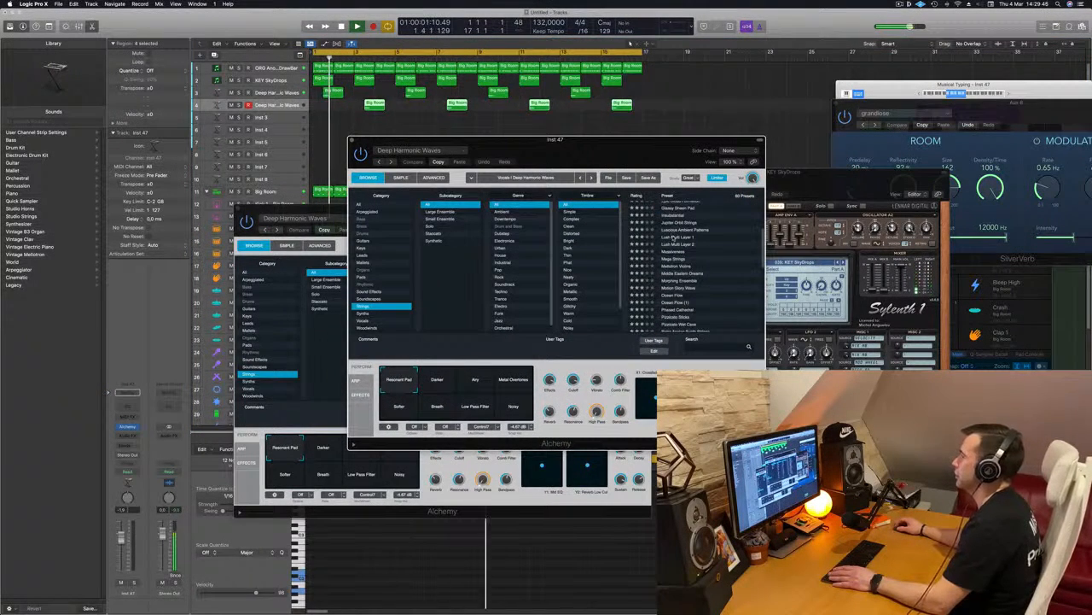
Audition the Lush Multi Layer 1 and Morphing Ensemble presets on the duplicated track.
{"action": "left_click", "coordinate": [672, 237]}
{"action": "left_click_drag", "start_coordinate": [660, 140], "coordinate": [704, 114]}
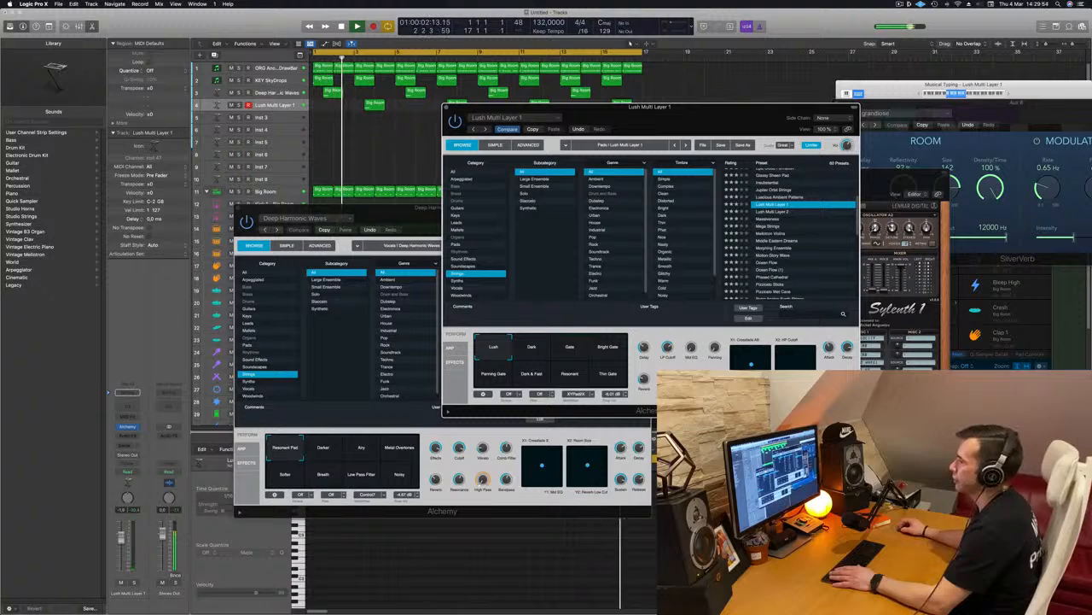
{"action": "left_click", "coordinate": [805, 227]}
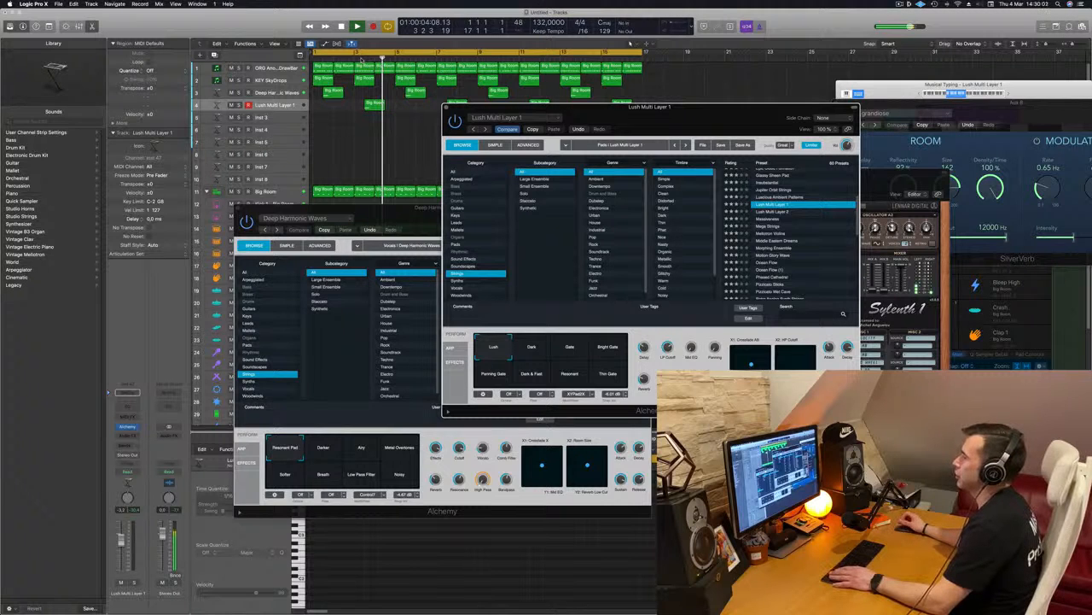
{"action": "left_click", "coordinate": [315, 58]}
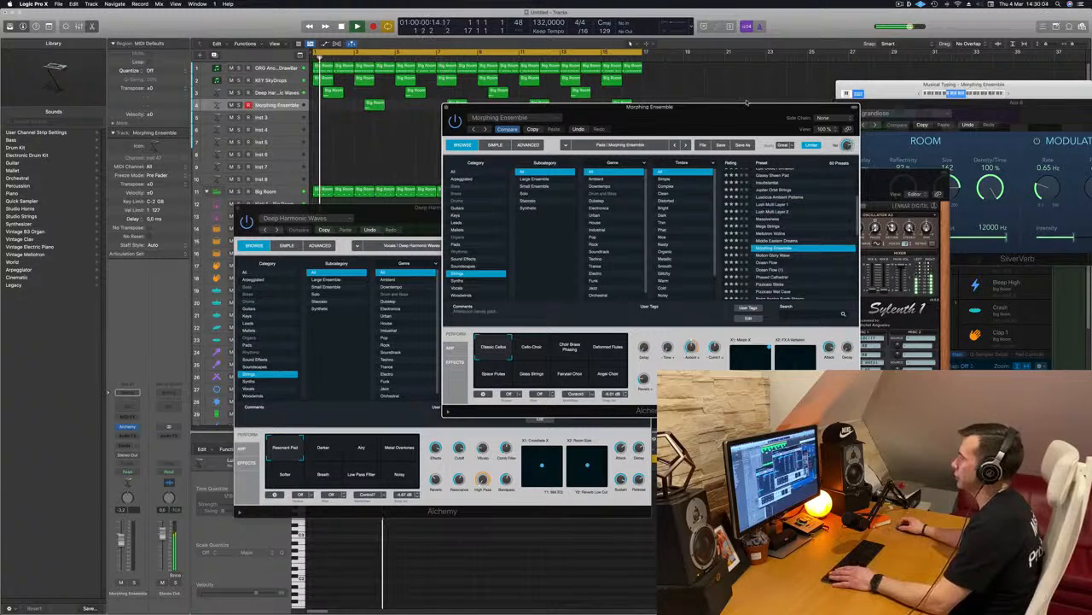
Load the Phased Cathedral strings preset on the duplicated track and choose its Sharp Gate variation.
{"action": "left_click_drag", "start_coordinate": [731, 110], "coordinate": [616, 128]}
{"action": "scroll", "coordinate": [707, 276], "scroll_direction": "down", "scroll_amount": 1}
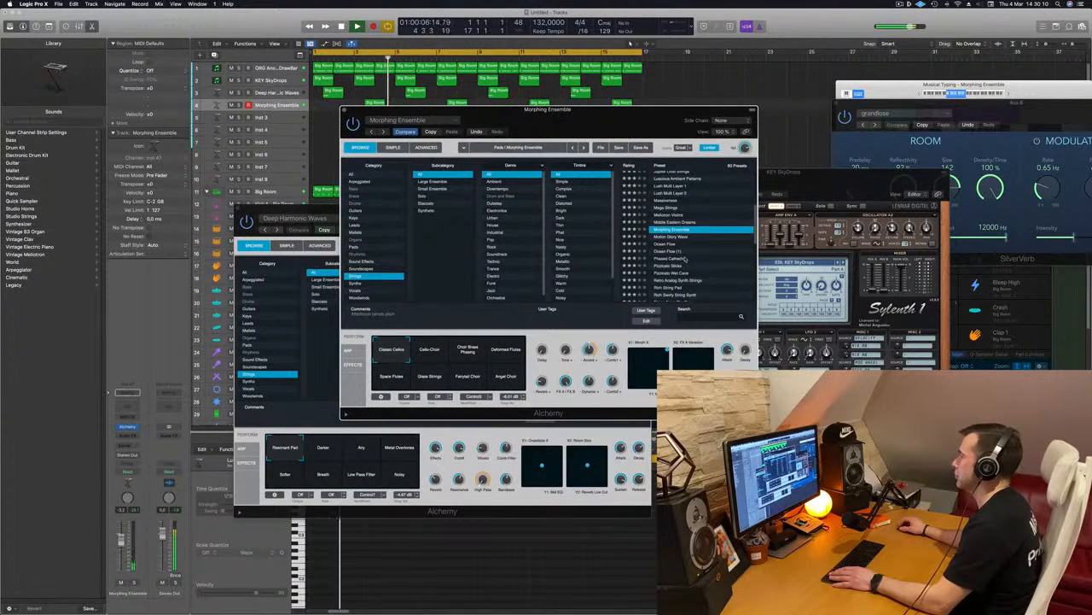
{"action": "left_click", "coordinate": [682, 259]}
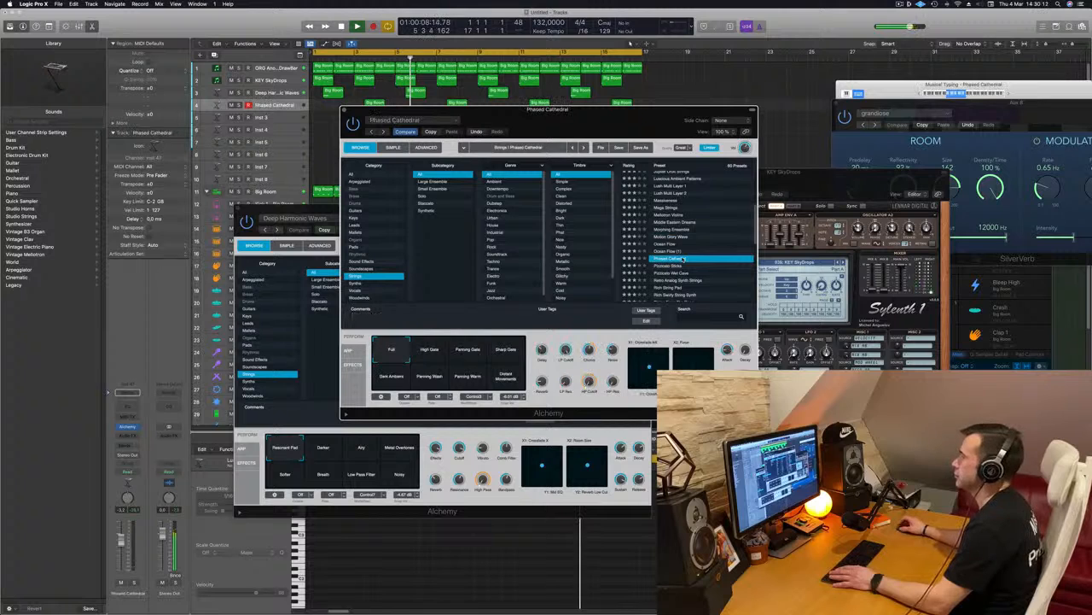
{"action": "left_click_drag", "start_coordinate": [670, 120], "coordinate": [679, 162]}
{"action": "left_click", "coordinate": [537, 387]}
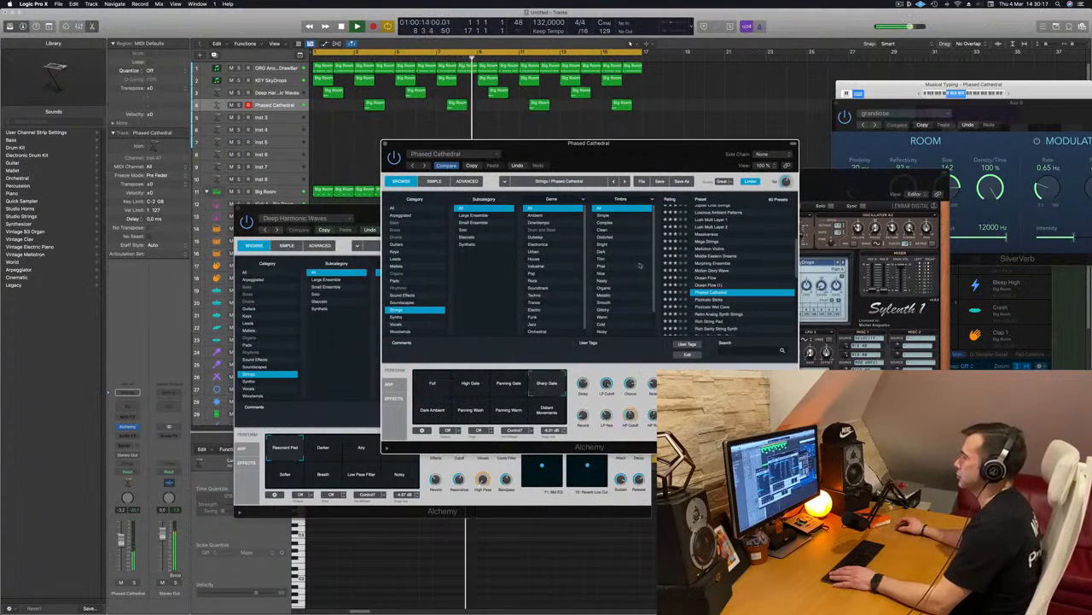
Audition the Panning Wash and Panning Warm variations of Phased Cathedral during playback and return to Sharp Gate.
{"action": "left_click", "coordinate": [442, 58]}
{"action": "left_click_drag", "start_coordinate": [697, 145], "coordinate": [602, 146]}
{"action": "key", "text": "Return"}
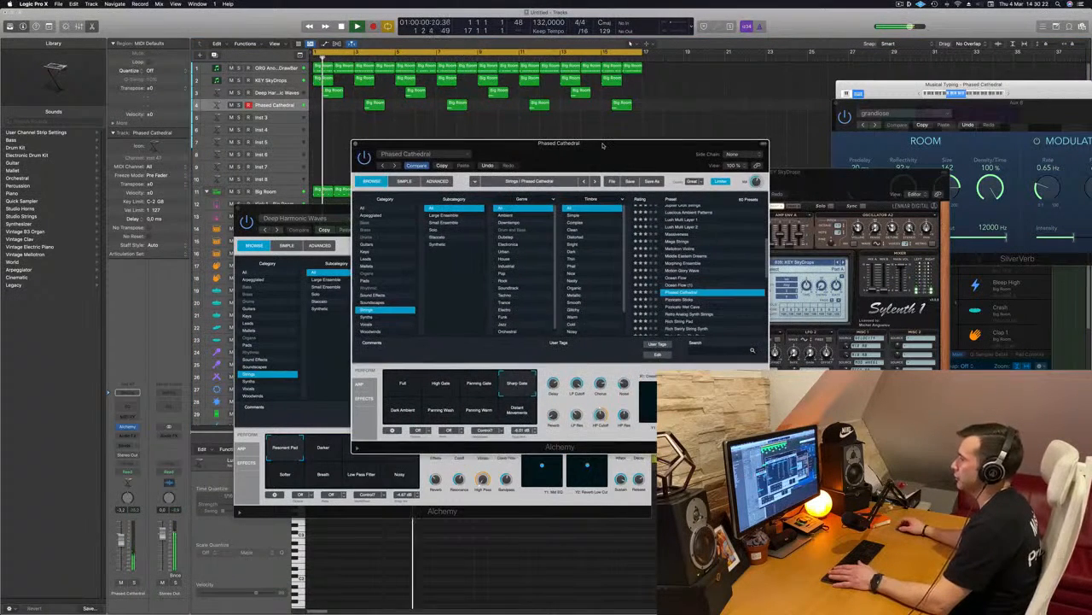
{"action": "left_click", "coordinate": [430, 413]}
{"action": "left_click_drag", "start_coordinate": [579, 160], "coordinate": [588, 157]}
{"action": "left_click", "coordinate": [484, 413]}
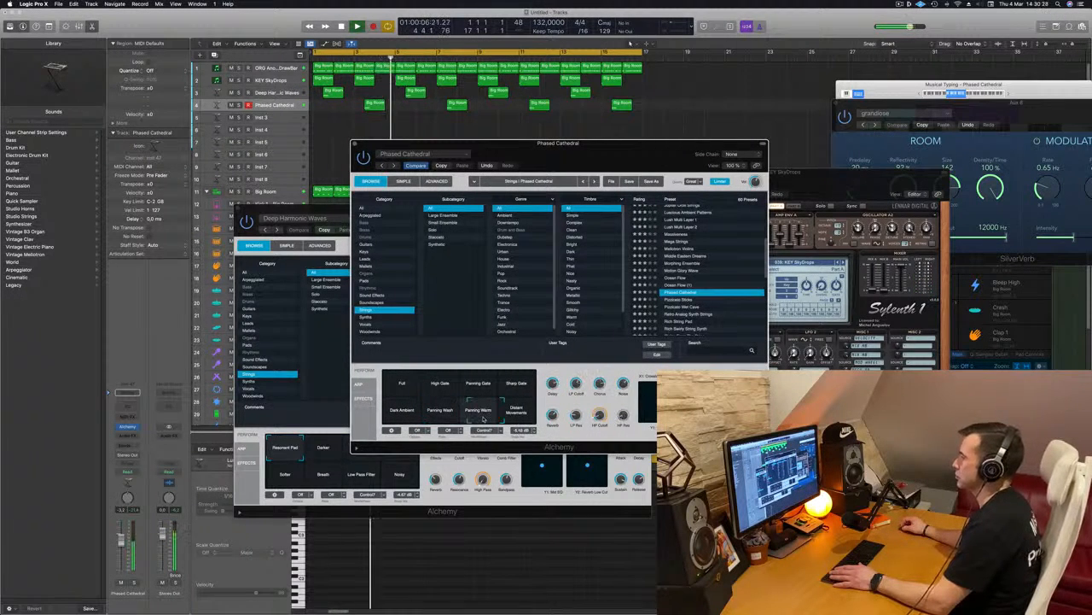
{"action": "left_click", "coordinate": [529, 386]}
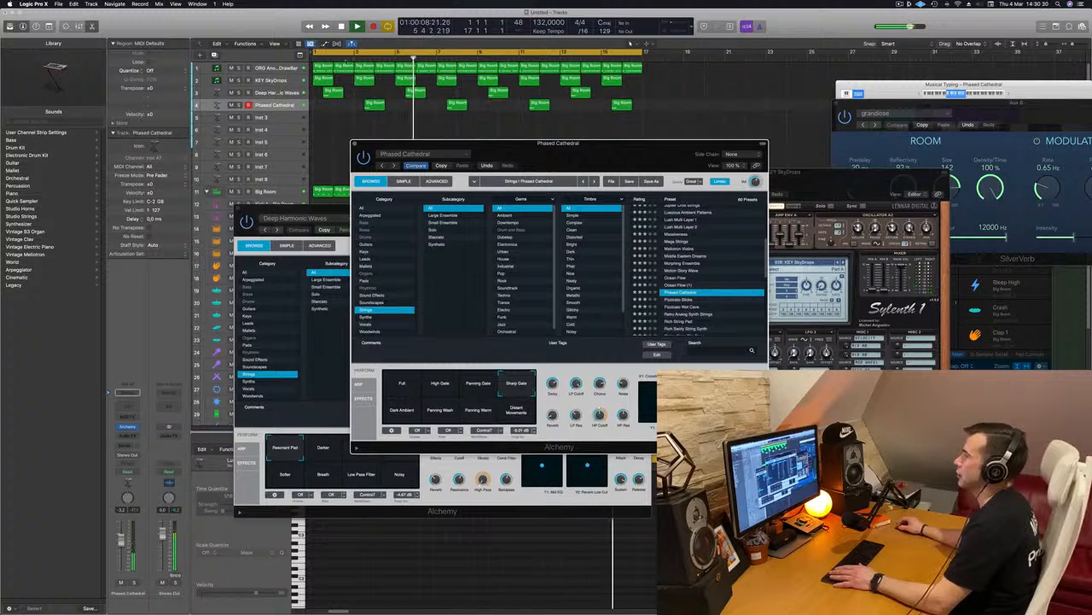
Lower the Phased Cathedral track's volume while replaying the arrangement from the start.
{"action": "left_click", "coordinate": [362, 57]}
{"action": "left_click", "coordinate": [275, 104]}
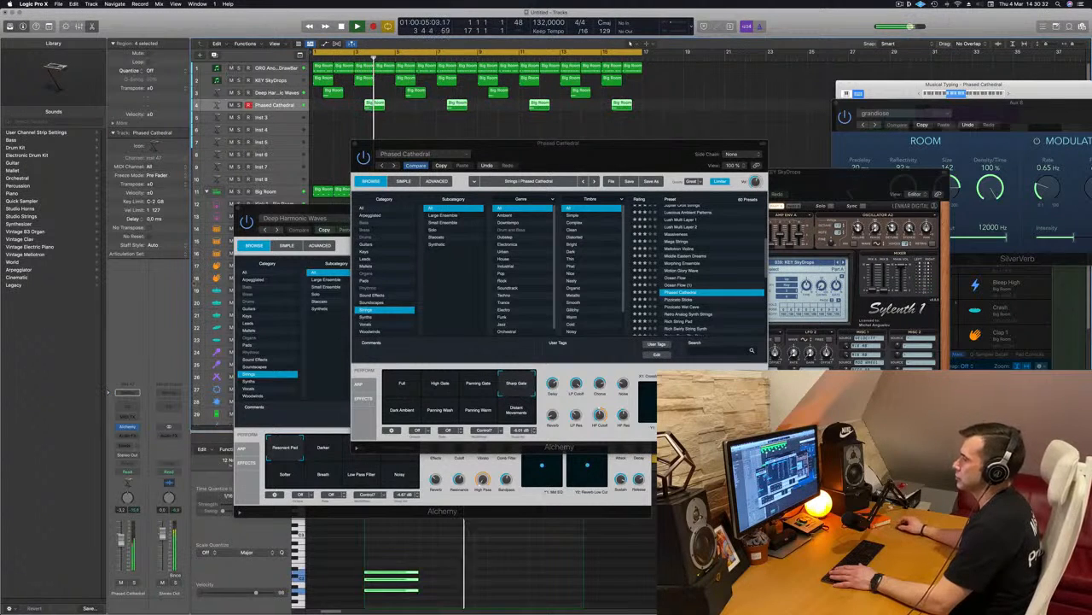
{"action": "key", "text": "Return"}
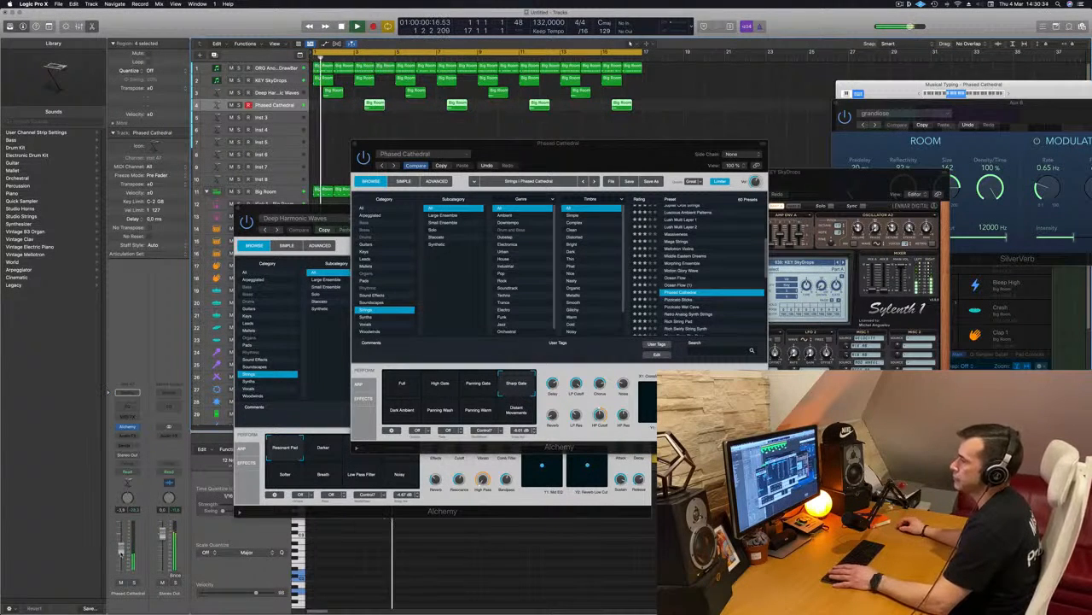
{"action": "left_click_drag", "start_coordinate": [596, 147], "coordinate": [715, 173]}
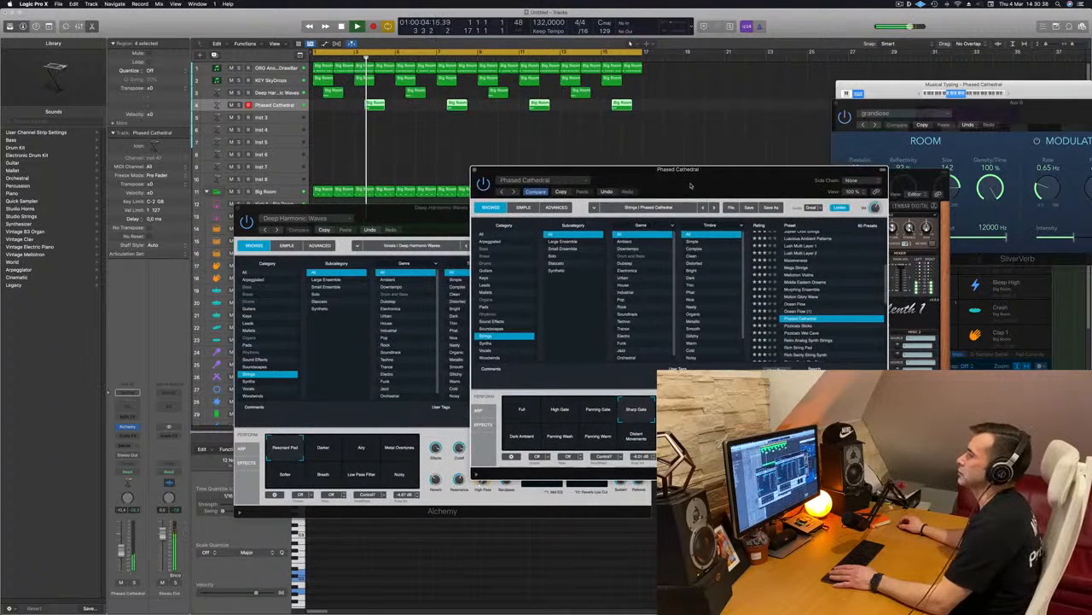
{"action": "left_click", "coordinate": [122, 553]}
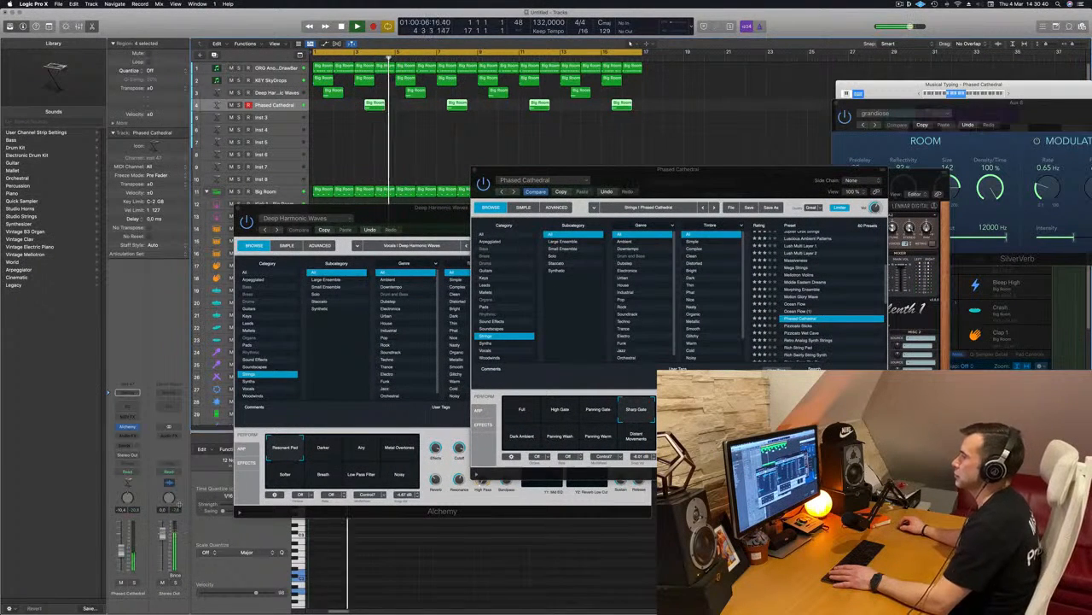
{"action": "key", "text": "Return"}
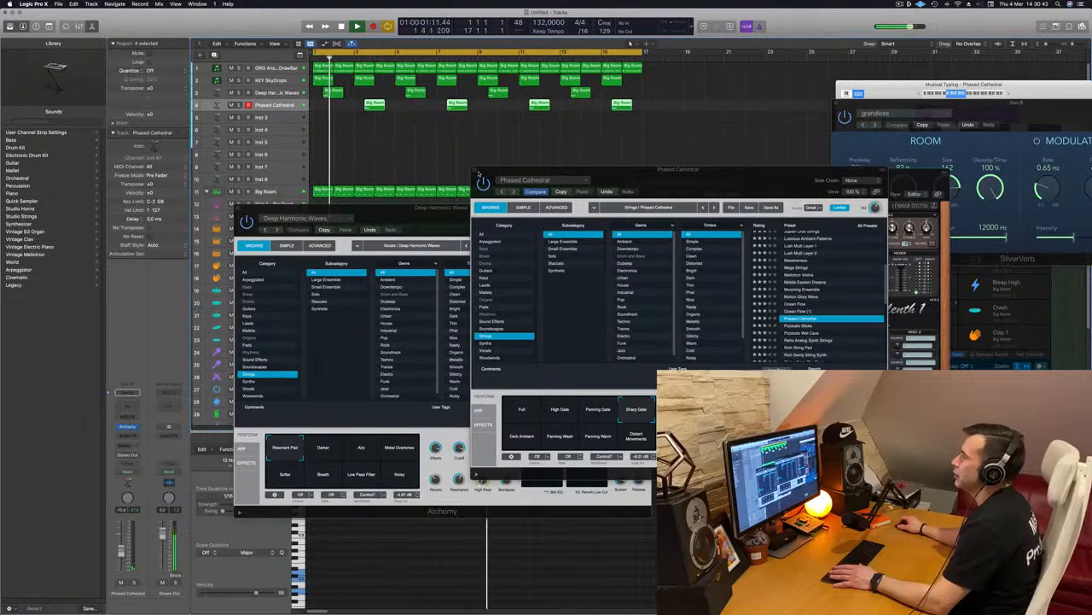
Close the Phased Cathedral and Deep Harmonic Waves Alchemy windows.
{"action": "left_click", "coordinate": [474, 172]}
{"action": "left_click_drag", "start_coordinate": [268, 204], "coordinate": [277, 205]}
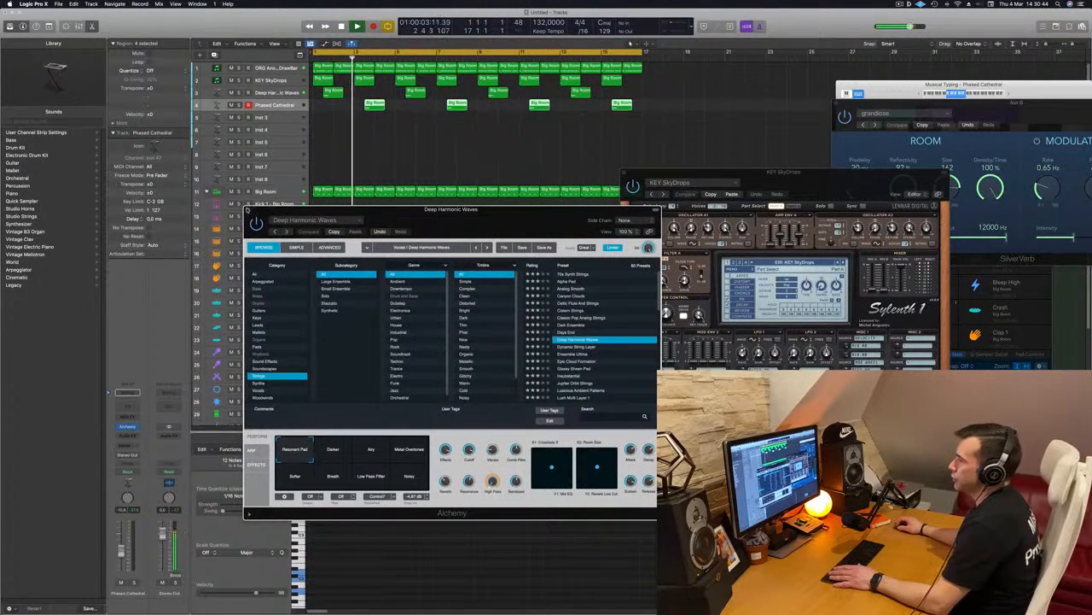
{"action": "left_click", "coordinate": [249, 210]}
Select the ORG Another DrawBar bass track and open its Sylenth1 instrument.
{"action": "key", "text": "Up"}
{"action": "key", "text": "Up"}
{"action": "key", "text": "Up"}
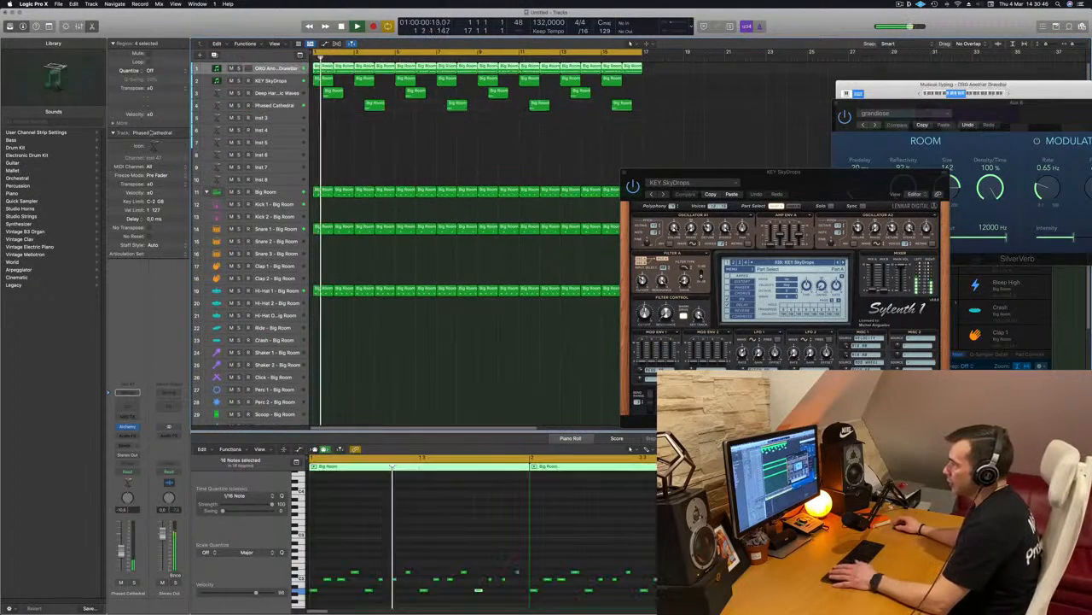
{"action": "key", "text": "space"}
{"action": "left_click", "coordinate": [127, 427]}
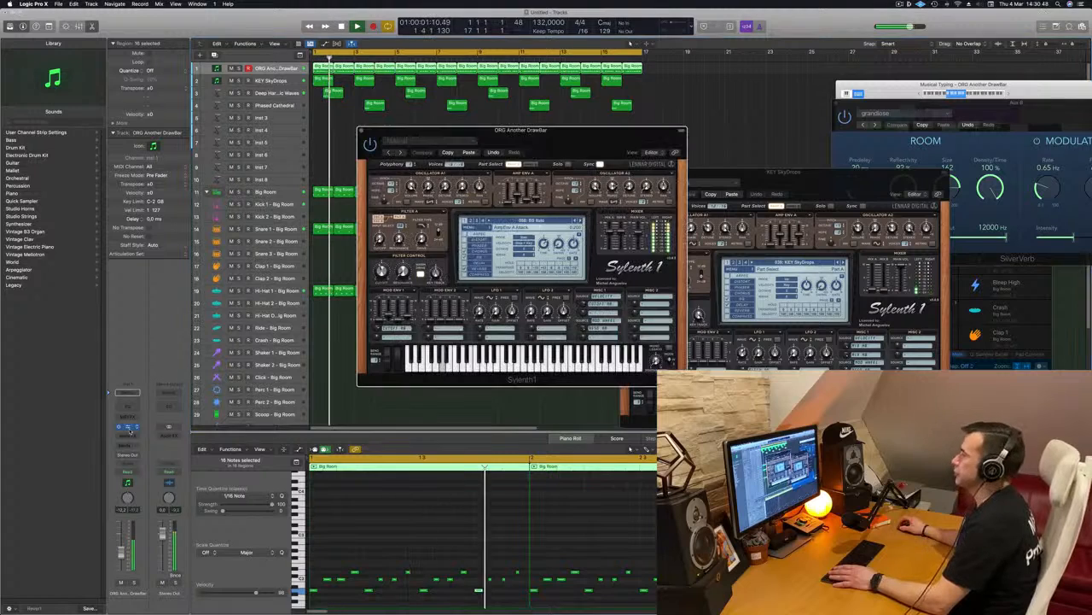
Adjust the Filter Control cutoff of the bass track's Sylenth1 while replaying the arrangement.
{"action": "key", "text": "Return"}
{"action": "left_click_drag", "start_coordinate": [565, 130], "coordinate": [662, 144]}
{"action": "key", "text": "Return"}
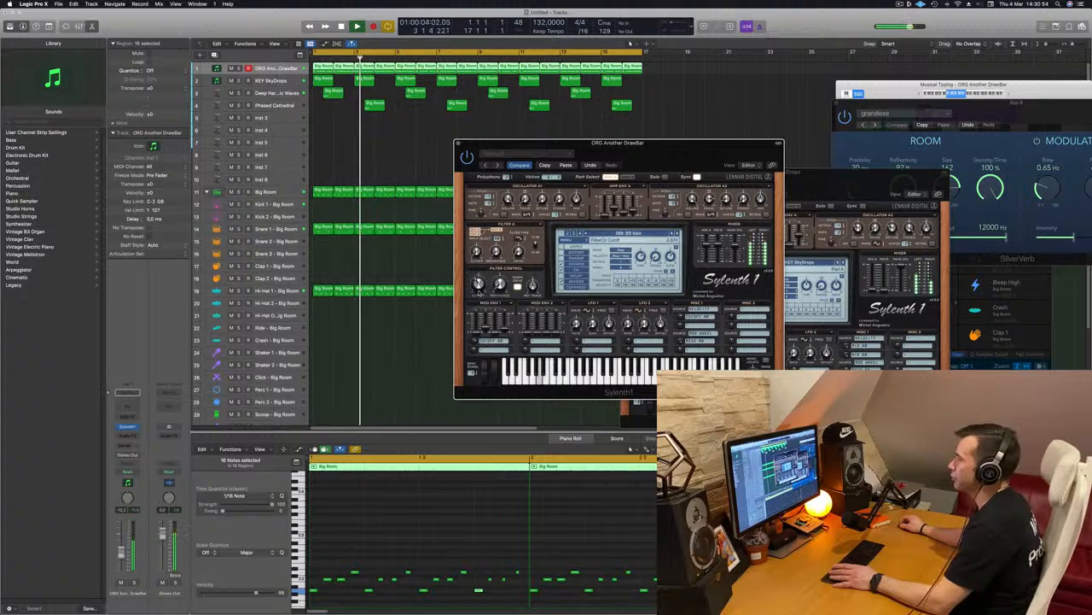
{"action": "left_click_drag", "start_coordinate": [479, 289], "coordinate": [478, 273]}
{"action": "key", "text": "Return"}
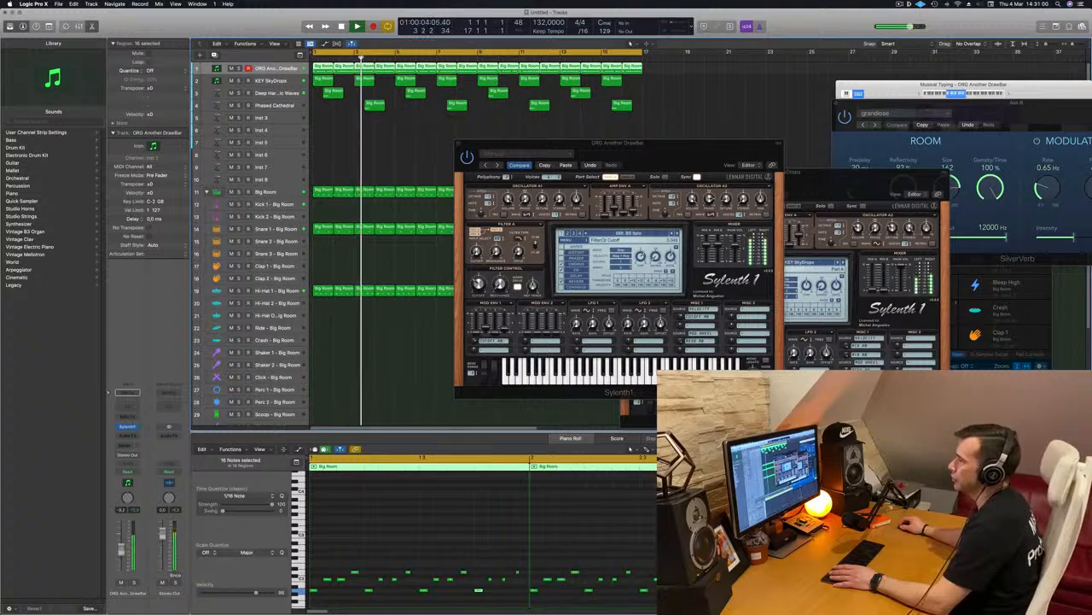
{"action": "left_click", "coordinate": [479, 286]}
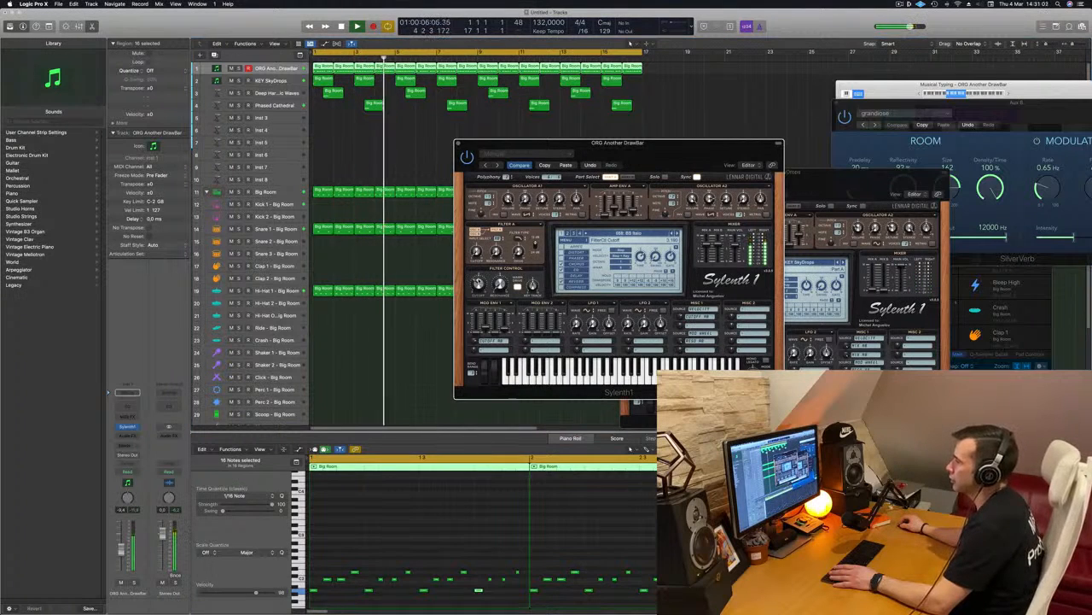
Insert a stereo Compressor as an audio effect on the ORG Another DrawBar track.
{"action": "left_click", "coordinate": [127, 436]}
{"action": "mouse_move", "coordinate": [157, 472]}
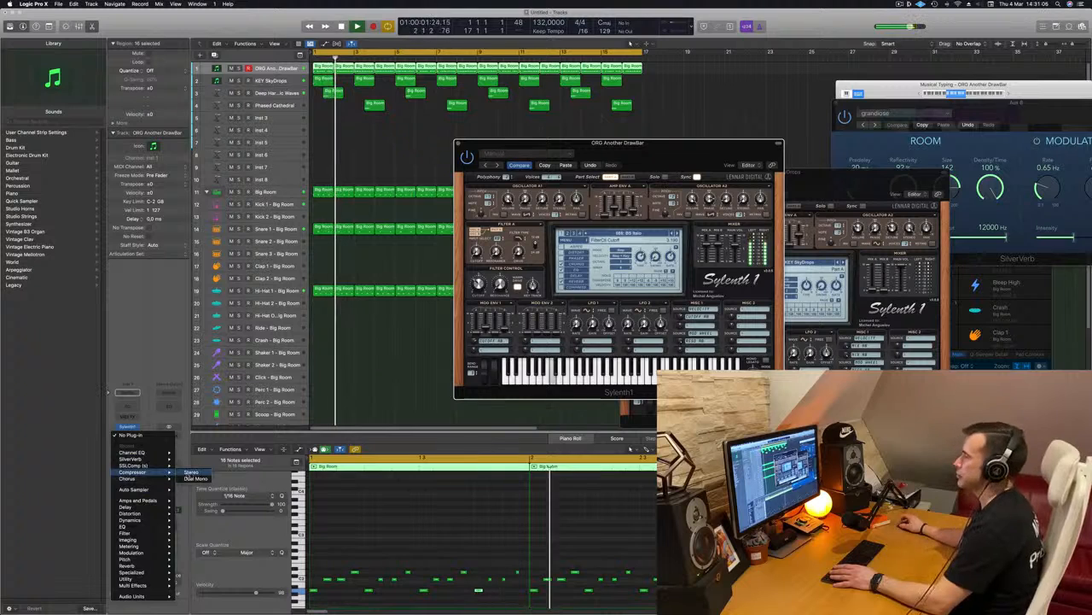
{"action": "left_click", "coordinate": [191, 472]}
Set the Compressor's side chain source to Kick 1 - Big Room (Inst 9) and replay from the start.
{"action": "left_click", "coordinate": [675, 113]}
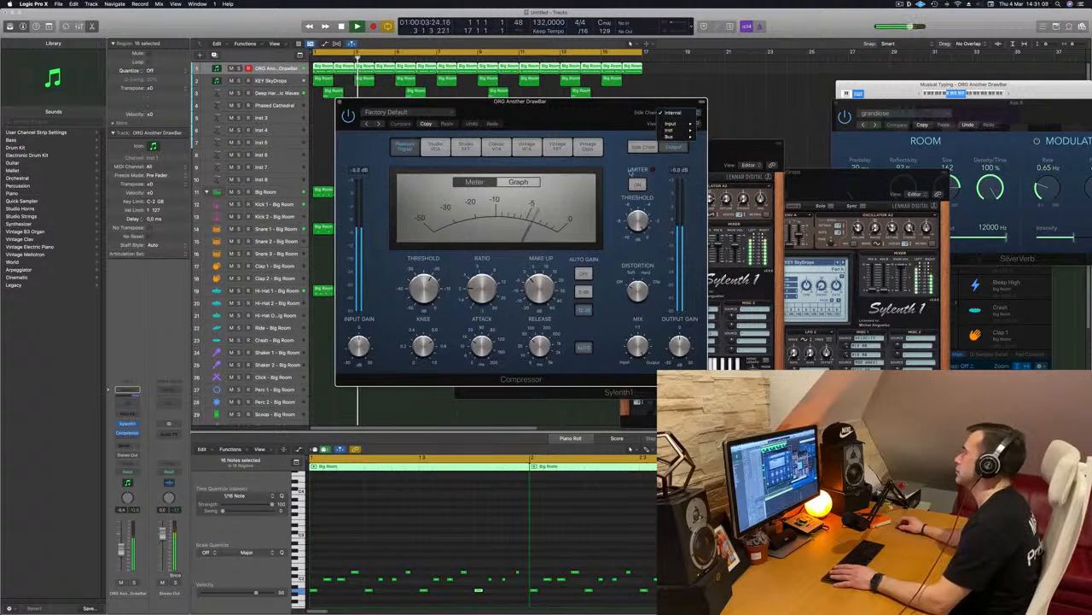
{"action": "mouse_move", "coordinate": [690, 131]}
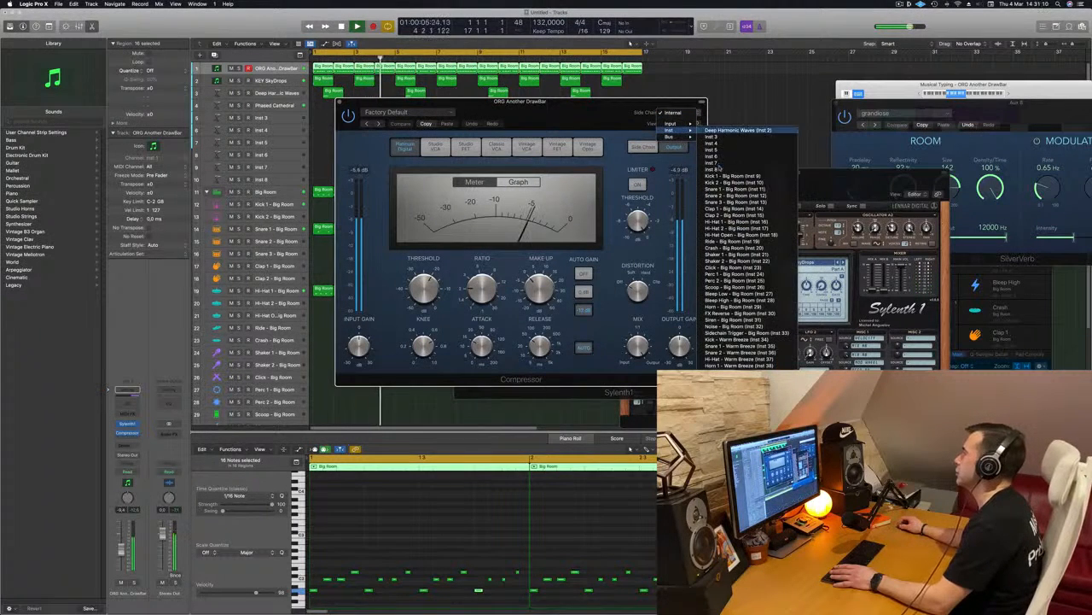
{"action": "left_click", "coordinate": [742, 179]}
{"action": "left_click_drag", "start_coordinate": [592, 109], "coordinate": [674, 110]}
{"action": "key", "text": "space"}
{"action": "key", "text": "space"}
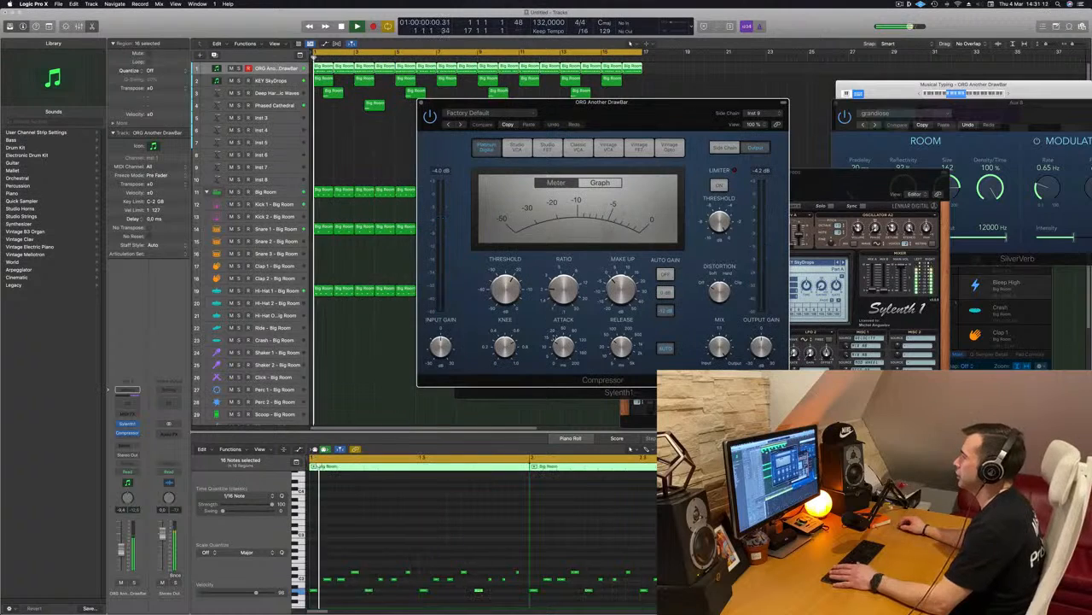
Set the bass track's Compressor threshold to about -18.5 dB, turn off its automatic release, and close the plug-in.
{"action": "left_click_drag", "start_coordinate": [564, 345], "coordinate": [564, 384]}
{"action": "left_click", "coordinate": [665, 348]}
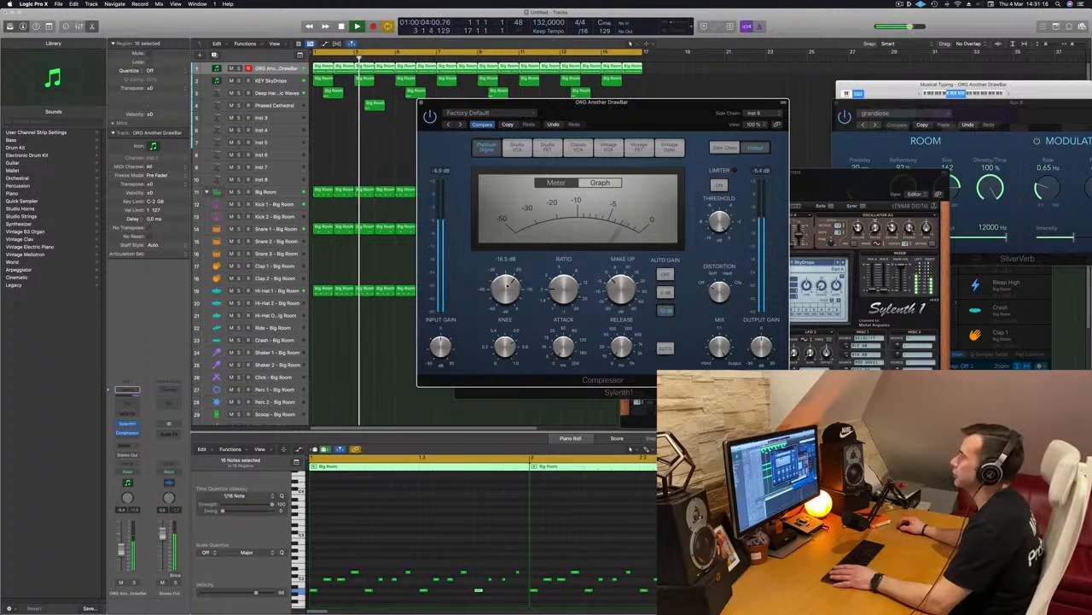
{"action": "left_click", "coordinate": [421, 103]}
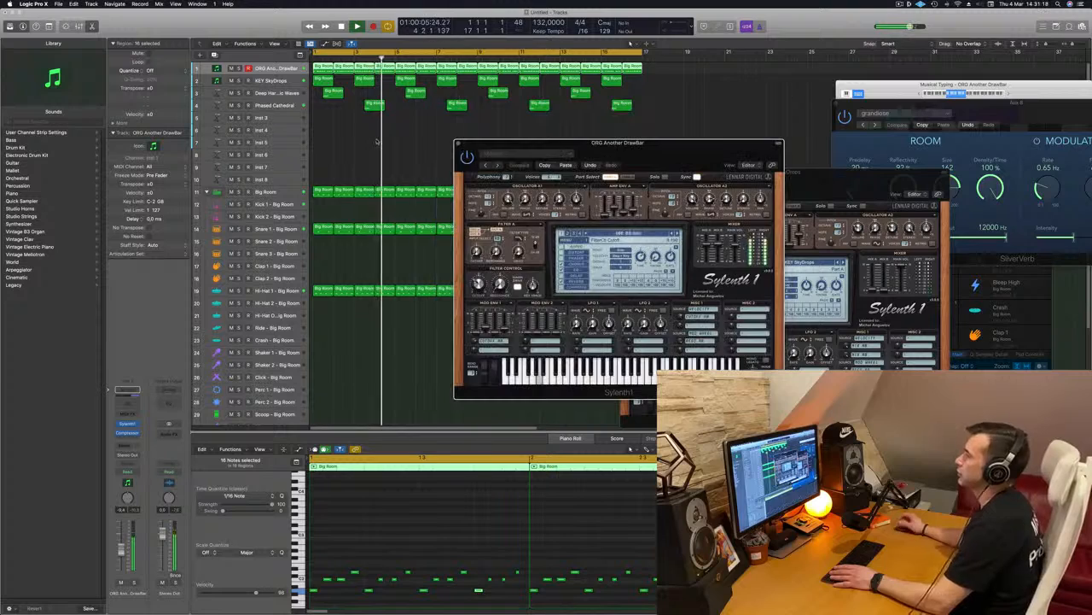
Close the bass track's Sylenth1 window and replay the arrangement from the start.
{"action": "key", "text": "space"}
{"action": "key", "text": "space"}
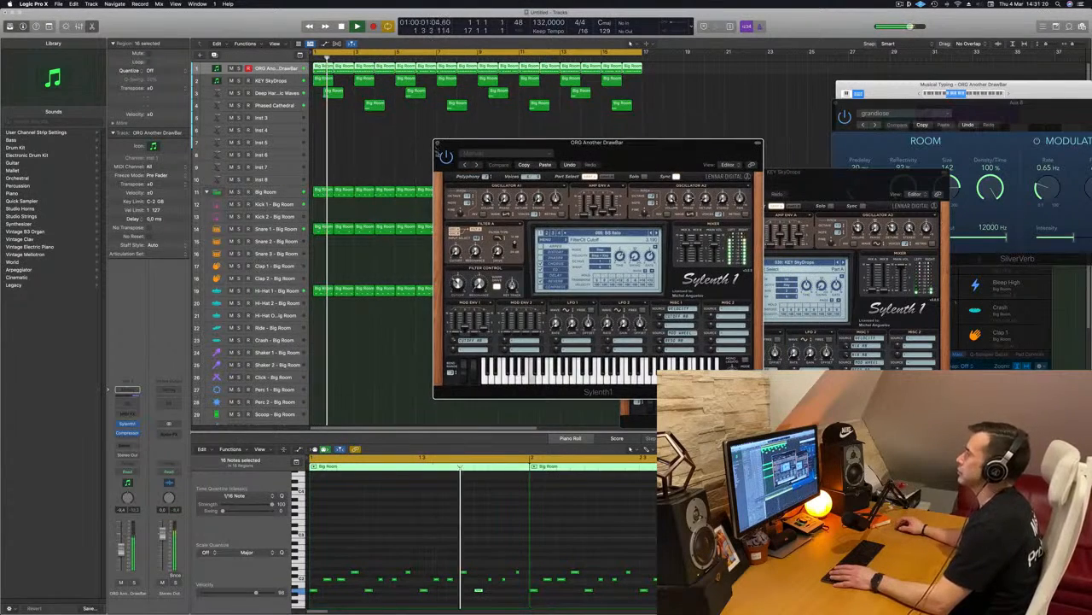
{"action": "left_click", "coordinate": [439, 142]}
{"action": "left_click_drag", "start_coordinate": [652, 172], "coordinate": [646, 116]}
{"action": "left_click", "coordinate": [577, 147]}
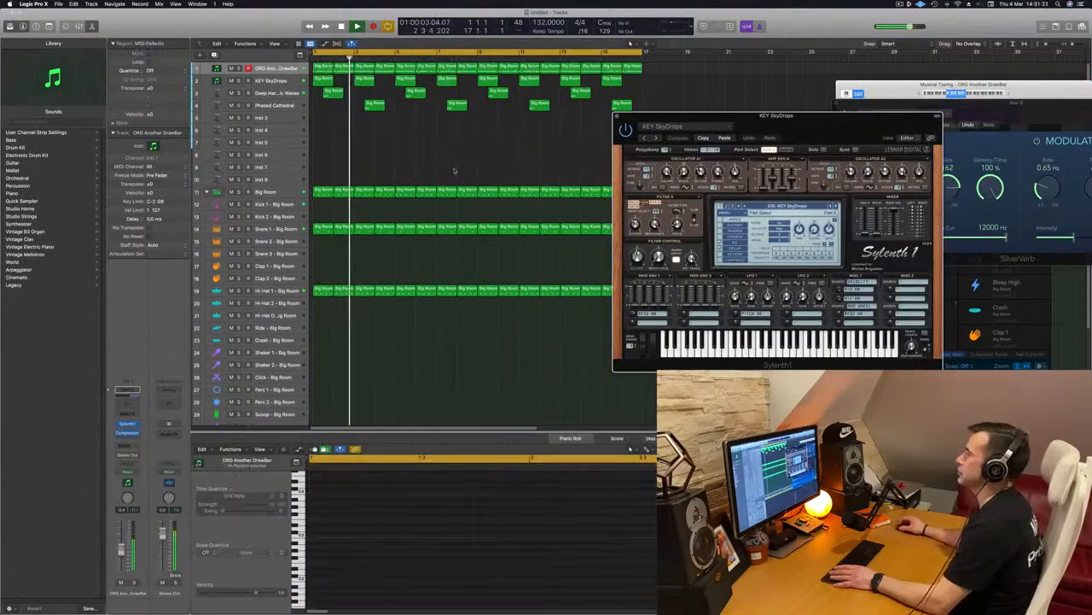
{"action": "left_click_drag", "start_coordinate": [851, 129], "coordinate": [836, 156]}
{"action": "key", "text": "space"}
{"action": "key", "text": "space"}
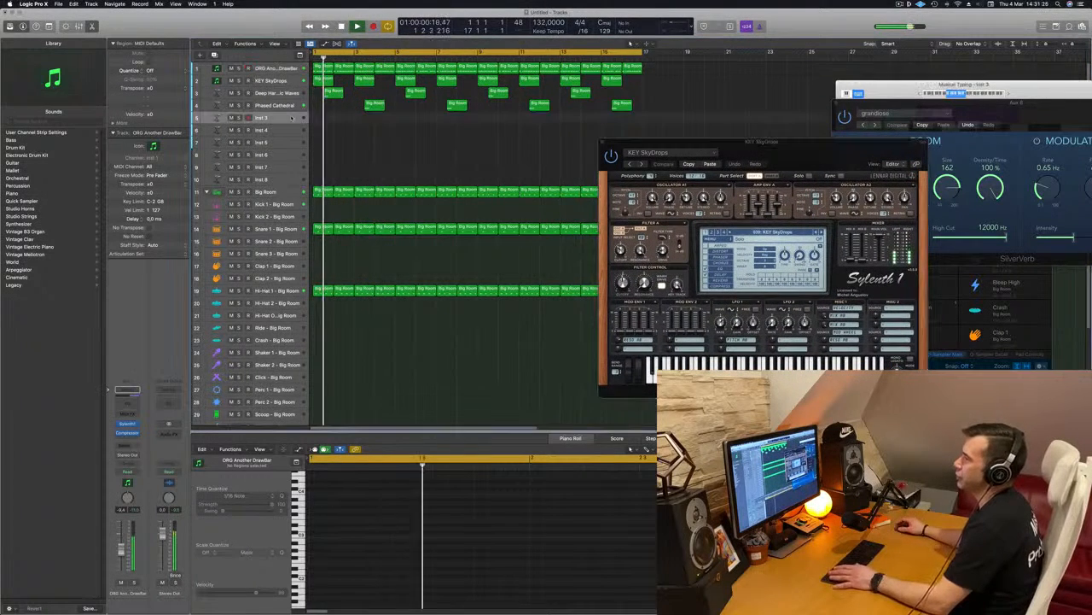
Duplicate the Phased Cathedral track with its instrument settings.
{"action": "left_click", "coordinate": [288, 117]}
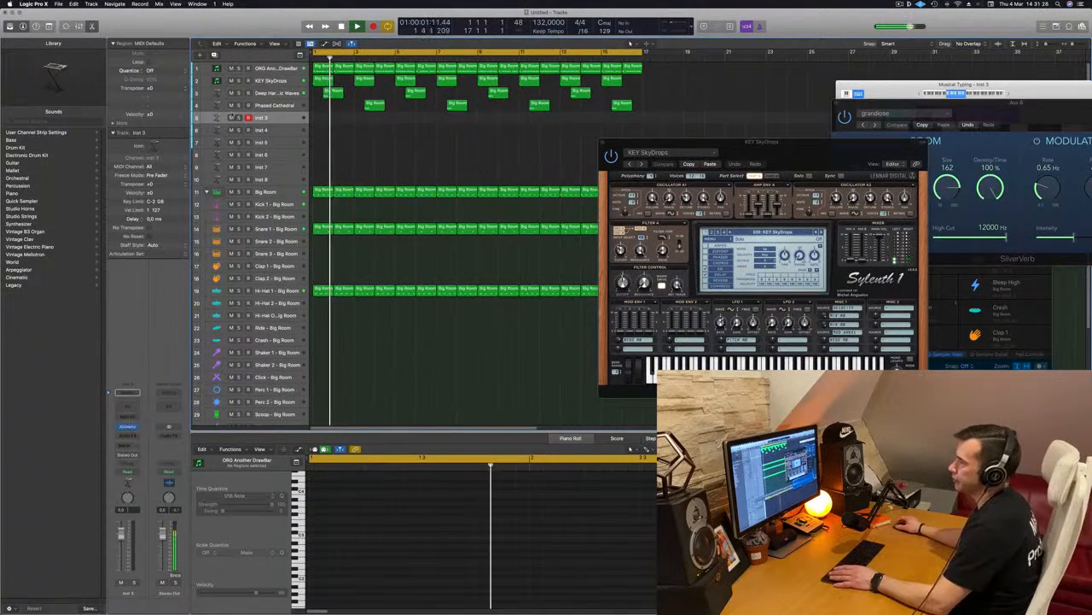
{"action": "left_click", "coordinate": [273, 105]}
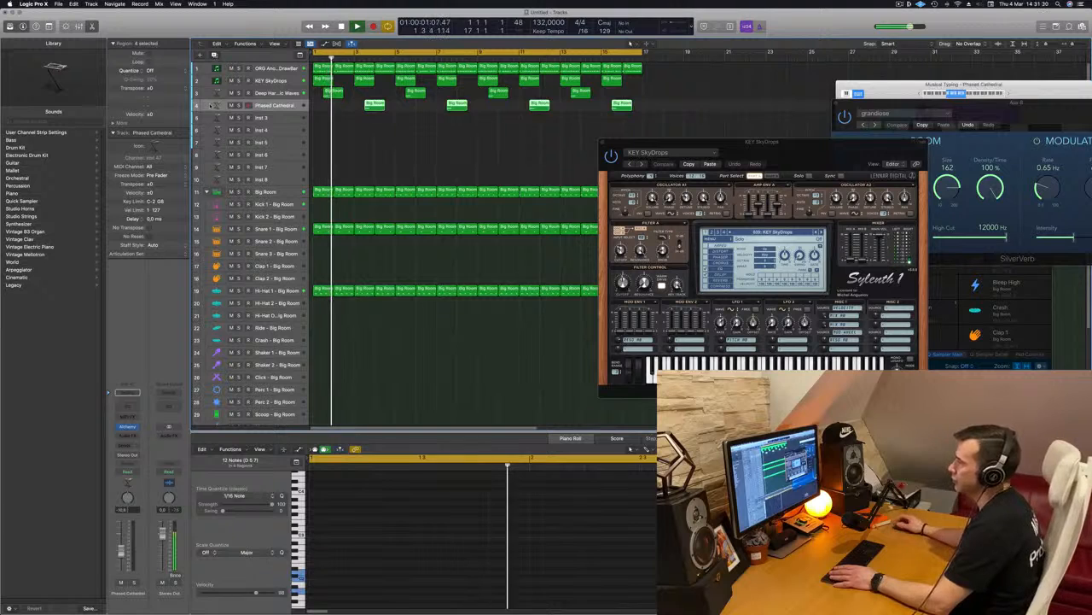
{"action": "key", "text": "super+d"}
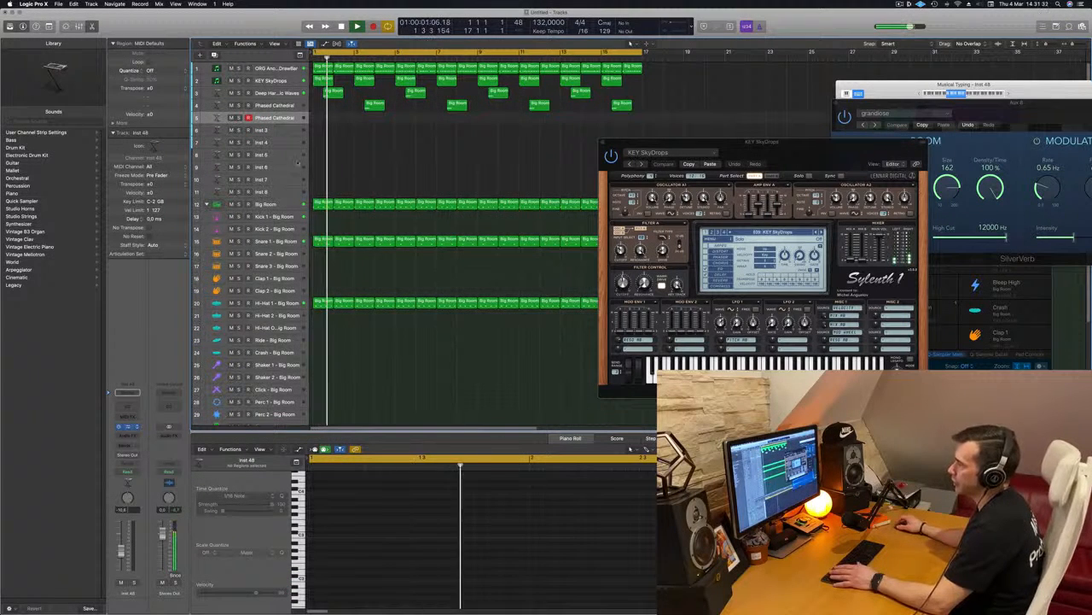
Duplicate the KEY SkyDrops track with its settings and place the copy below the duplicated Phased Cathedral track.
{"action": "left_click", "coordinate": [279, 92]}
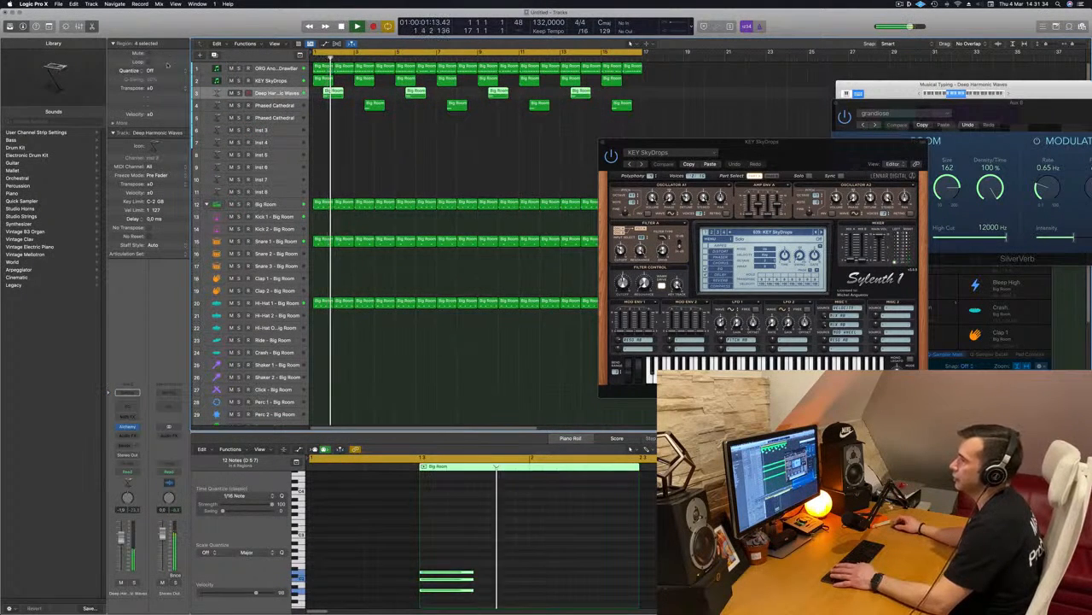
{"action": "left_click", "coordinate": [275, 82]}
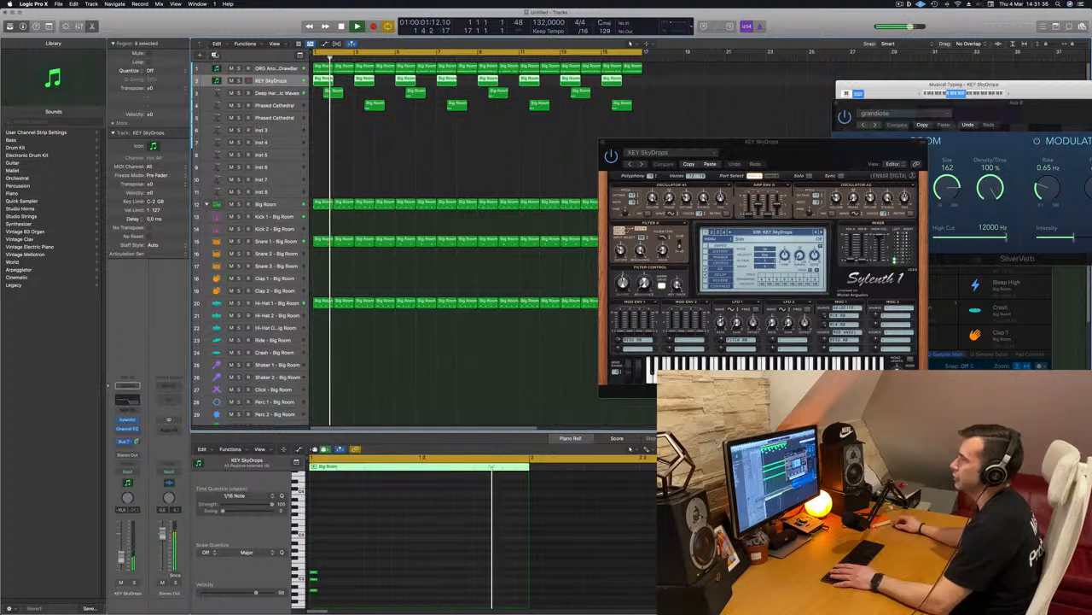
{"action": "left_click_drag", "start_coordinate": [292, 81], "coordinate": [293, 132]}
{"action": "key", "text": "Return"}
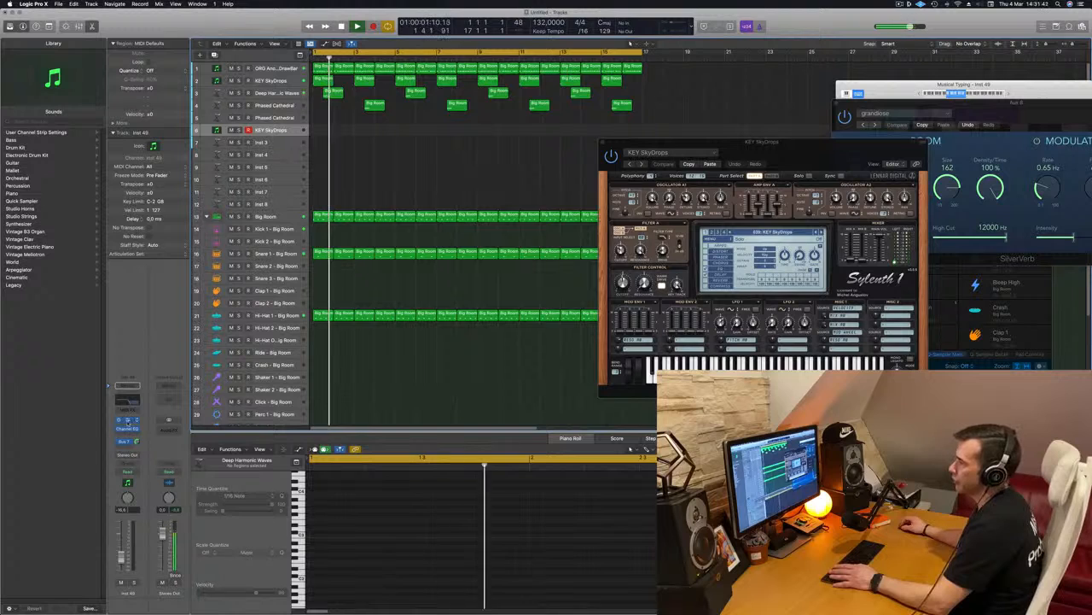
Open the duplicated KEY SkyDrops track's Sylenth1 and Channel EQ, and switch off the EQ's high-cut band.
{"action": "left_click", "coordinate": [126, 420]}
{"action": "left_click", "coordinate": [130, 400]}
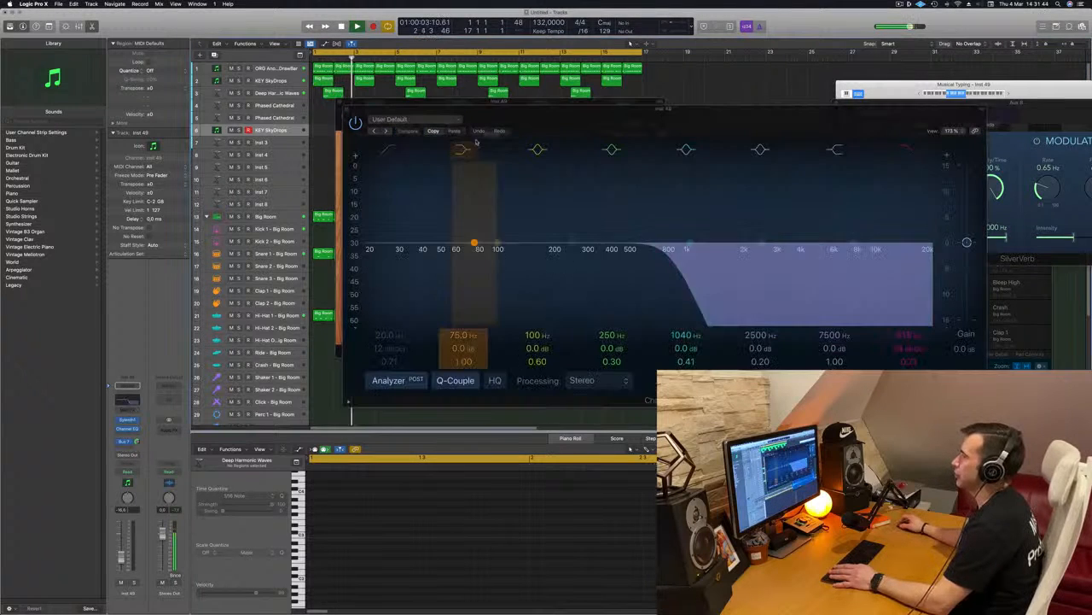
{"action": "left_click_drag", "start_coordinate": [539, 118], "coordinate": [956, 103]}
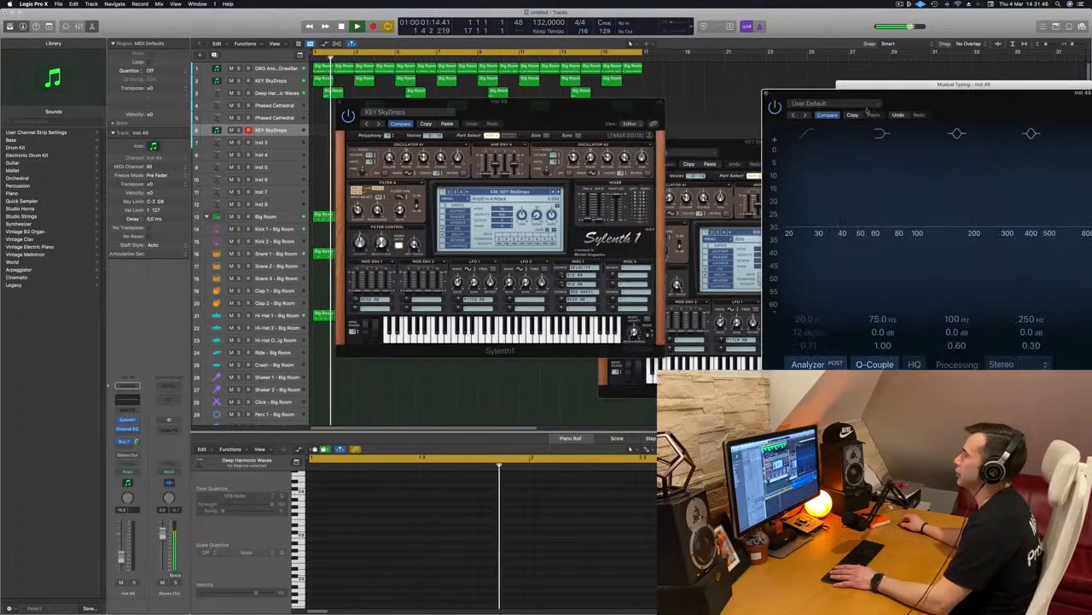
{"action": "left_click_drag", "start_coordinate": [504, 127], "coordinate": [607, 137]}
Browse the preset lists in all four parts of the duplicated track's Sylenth1 for a different sound.
{"action": "left_click", "coordinate": [602, 227]}
{"action": "left_click", "coordinate": [819, 321]}
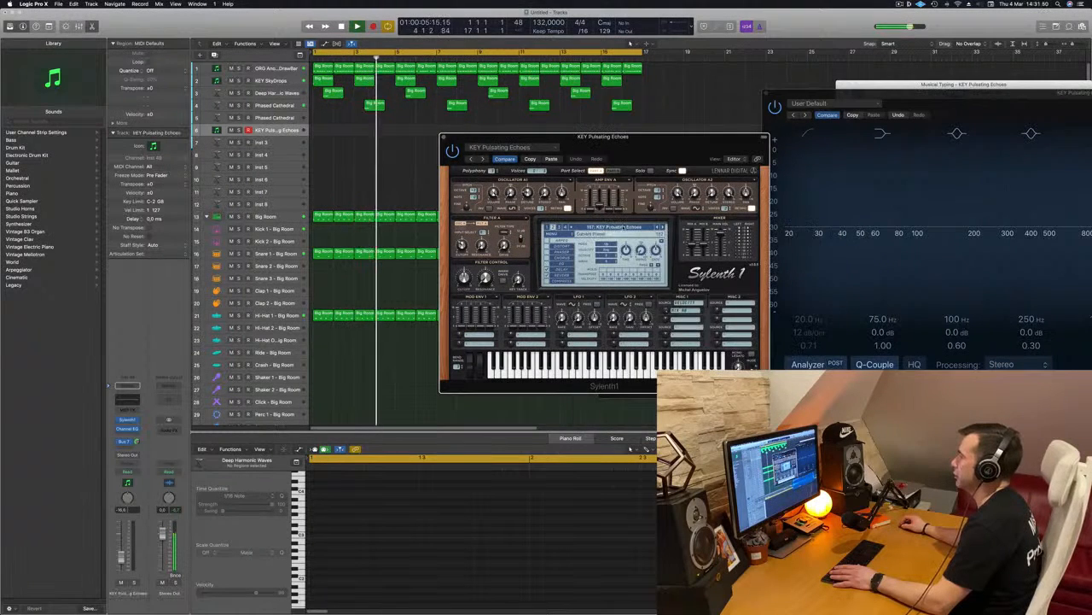
{"action": "left_click", "coordinate": [602, 227]}
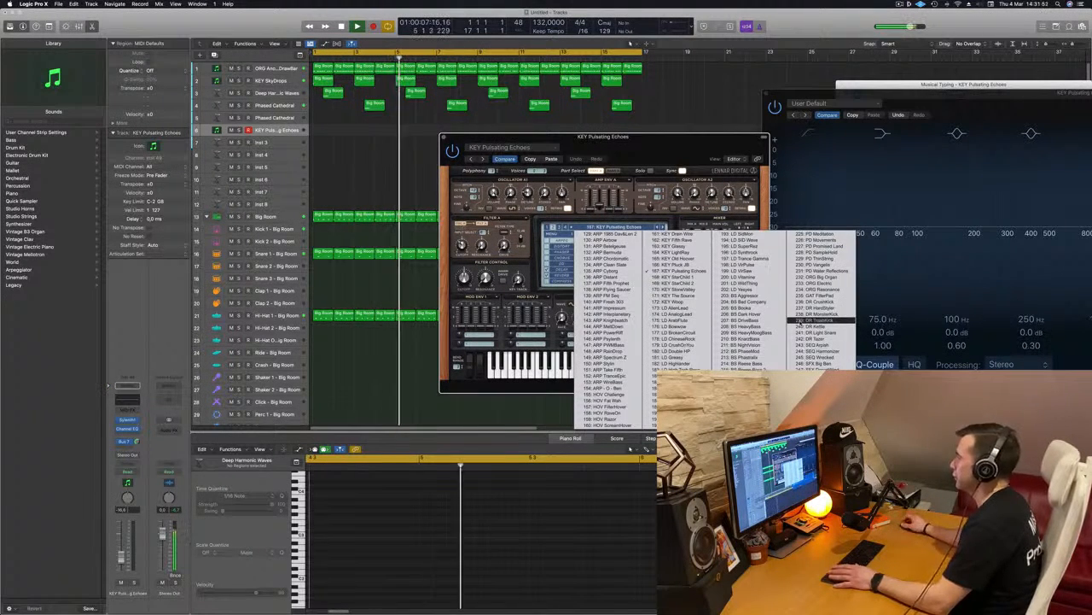
{"action": "left_click", "coordinate": [548, 228]}
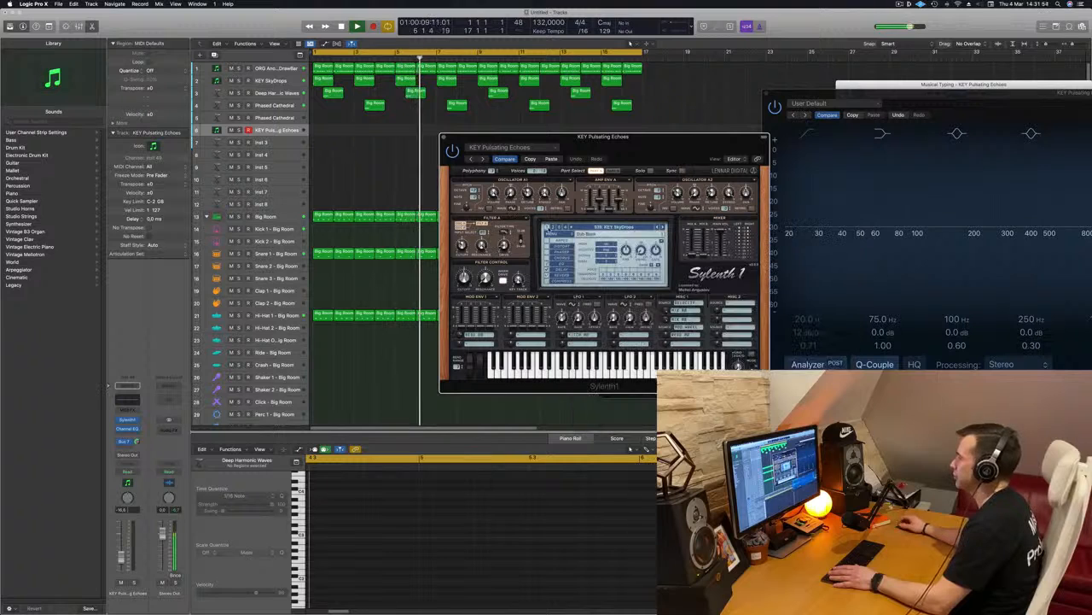
{"action": "left_click", "coordinate": [604, 227]}
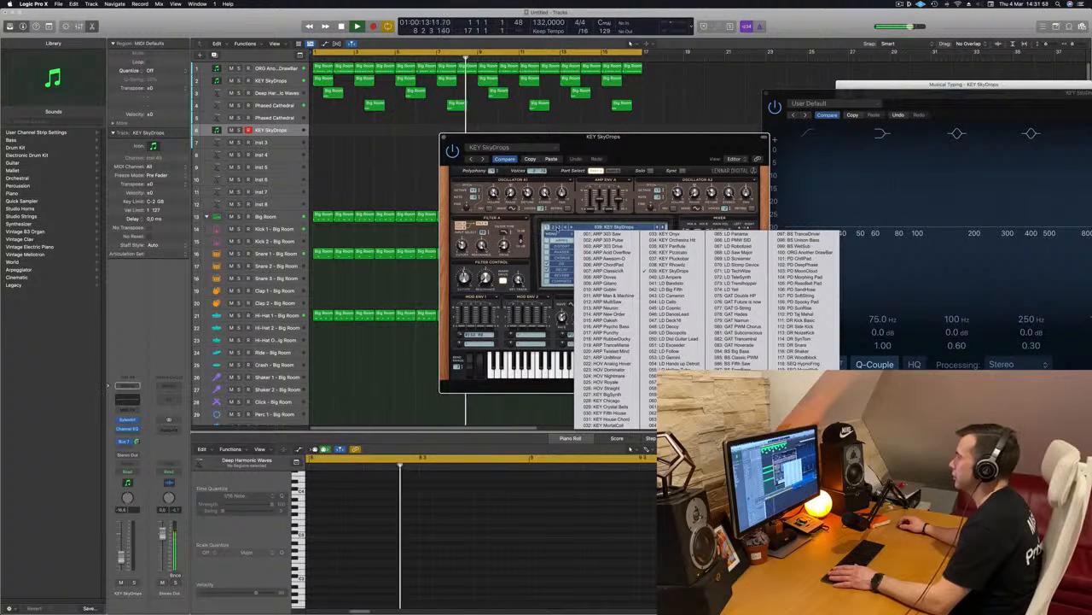
{"action": "left_click", "coordinate": [553, 228]}
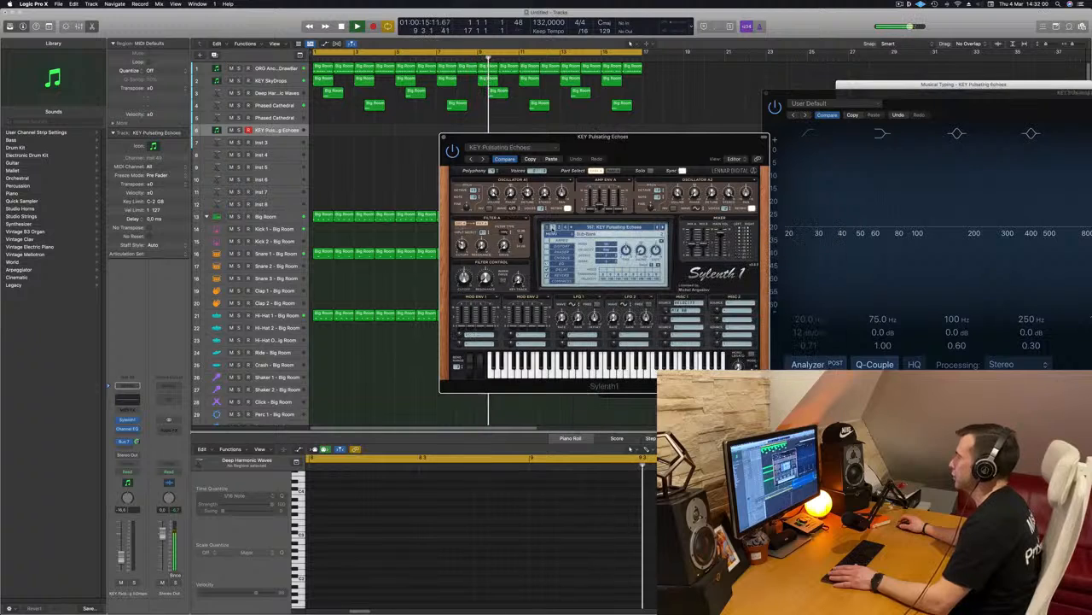
{"action": "left_click", "coordinate": [611, 228]}
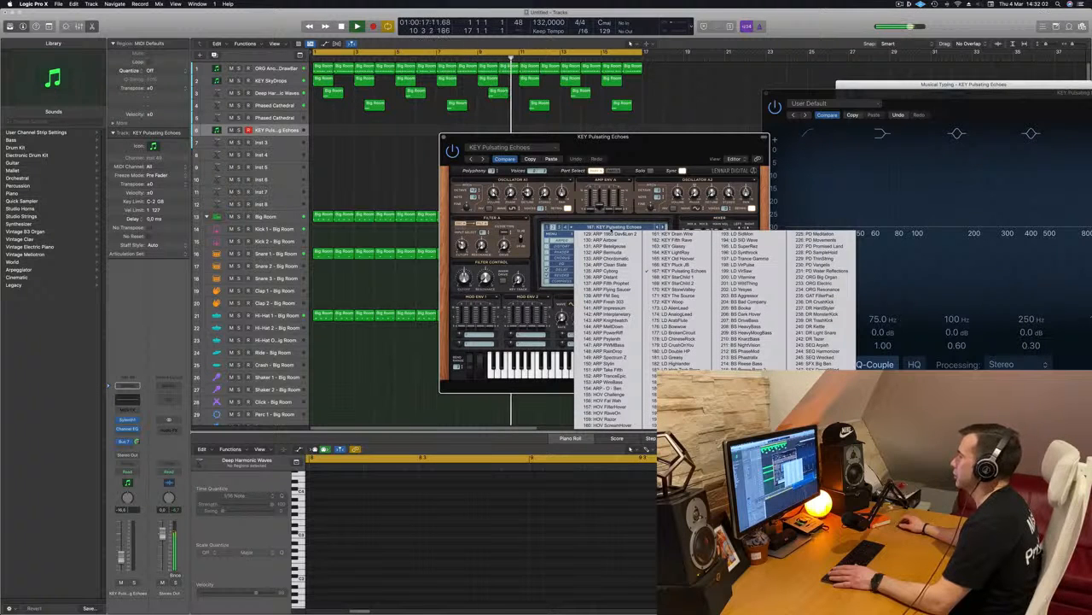
{"action": "left_click", "coordinate": [560, 228]}
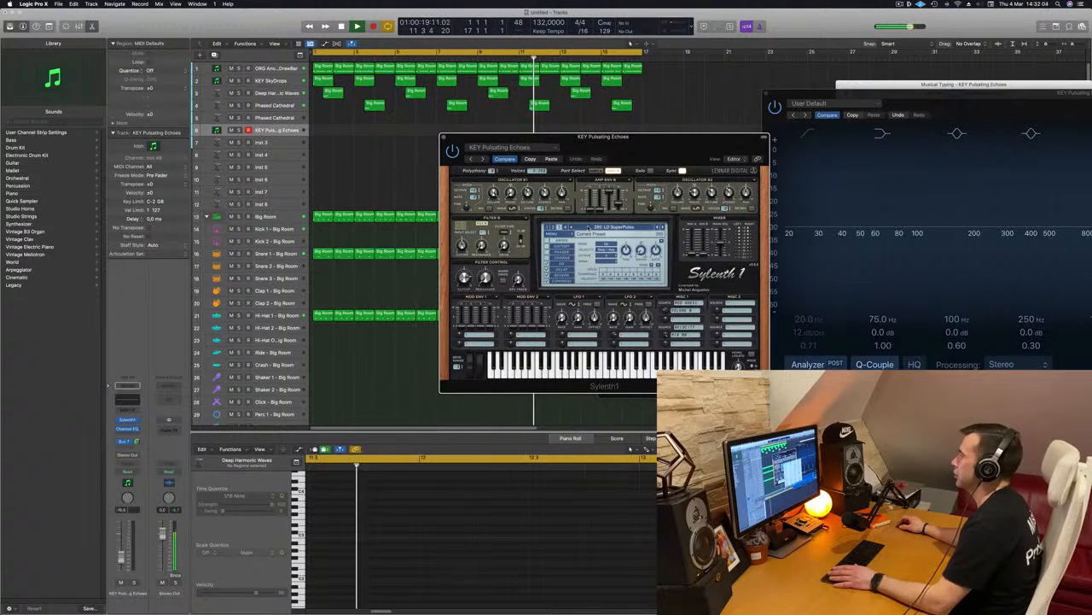
{"action": "left_click", "coordinate": [589, 228]}
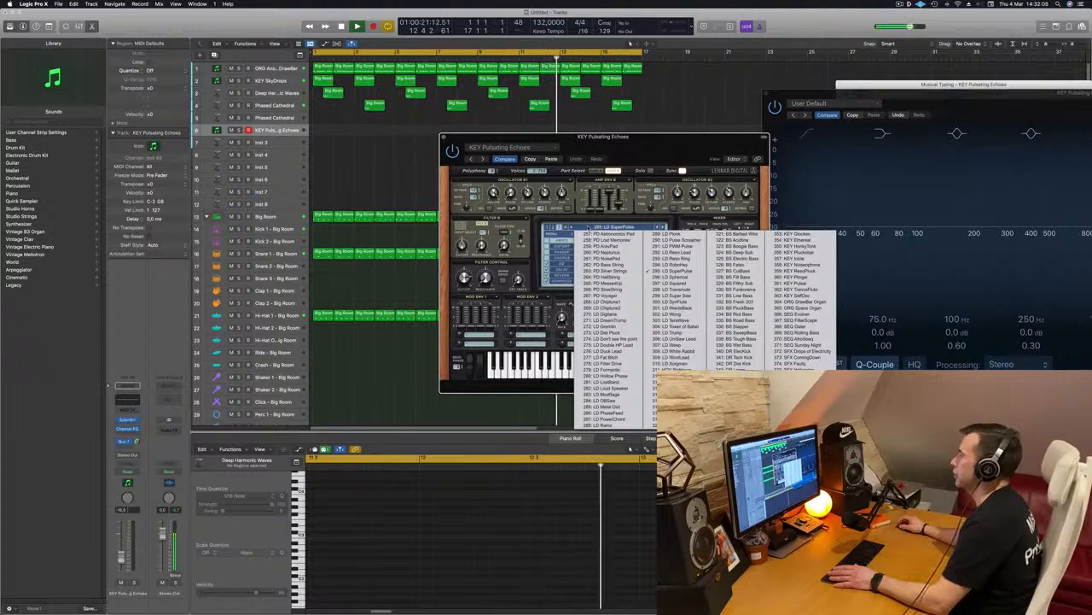
{"action": "left_click", "coordinate": [567, 227]}
{"action": "left_click", "coordinate": [589, 228]}
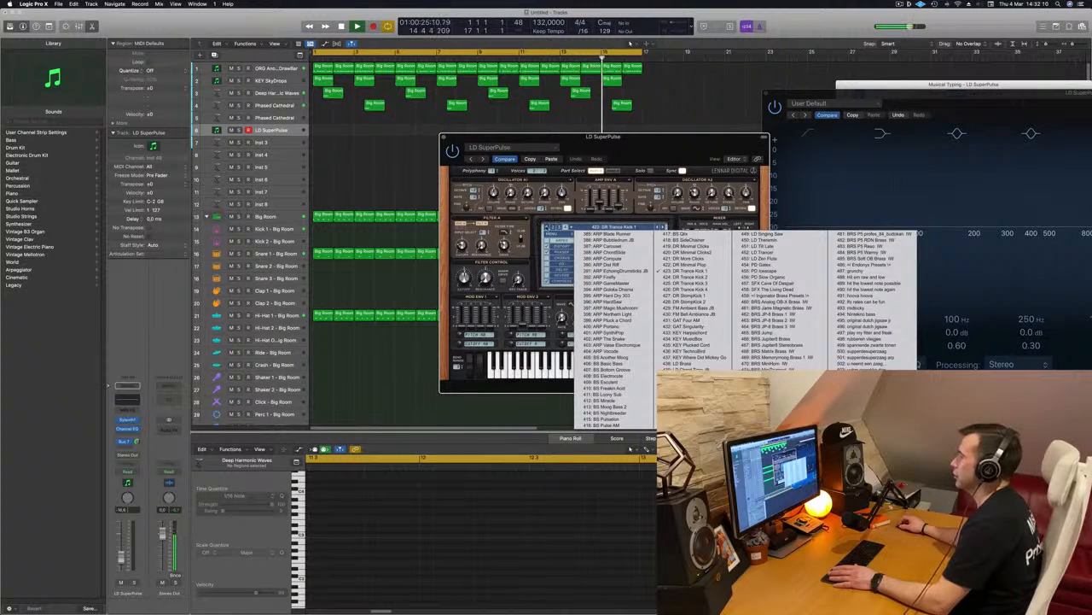
{"action": "left_click", "coordinate": [547, 228]}
{"action": "left_click", "coordinate": [605, 228]}
Load another factory bank into the duplicated track's Sylenth1, the one that starts with ARP - Acid Thing 1.
{"action": "left_click", "coordinate": [553, 234]}
{"action": "left_click", "coordinate": [553, 234]}
{"action": "mouse_move", "coordinate": [583, 241]}
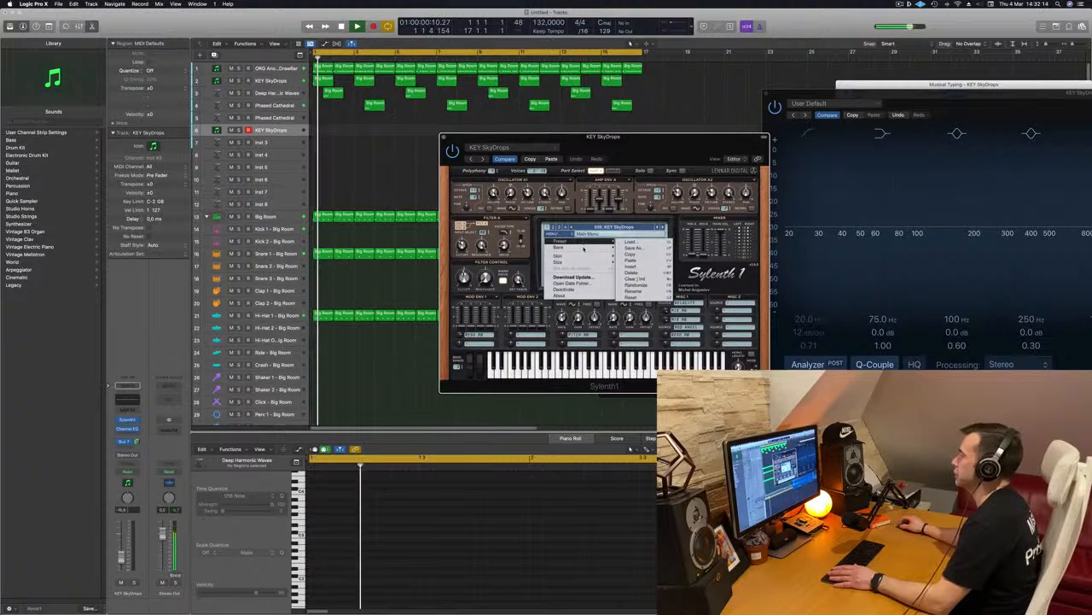
{"action": "mouse_move", "coordinate": [633, 248]}
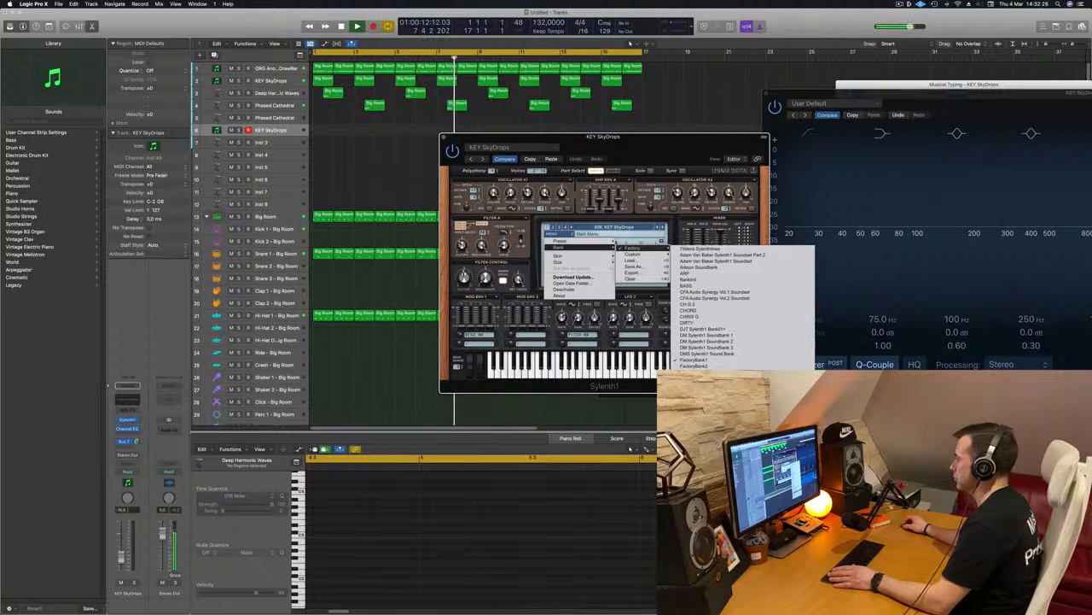
{"action": "left_click", "coordinate": [704, 401]}
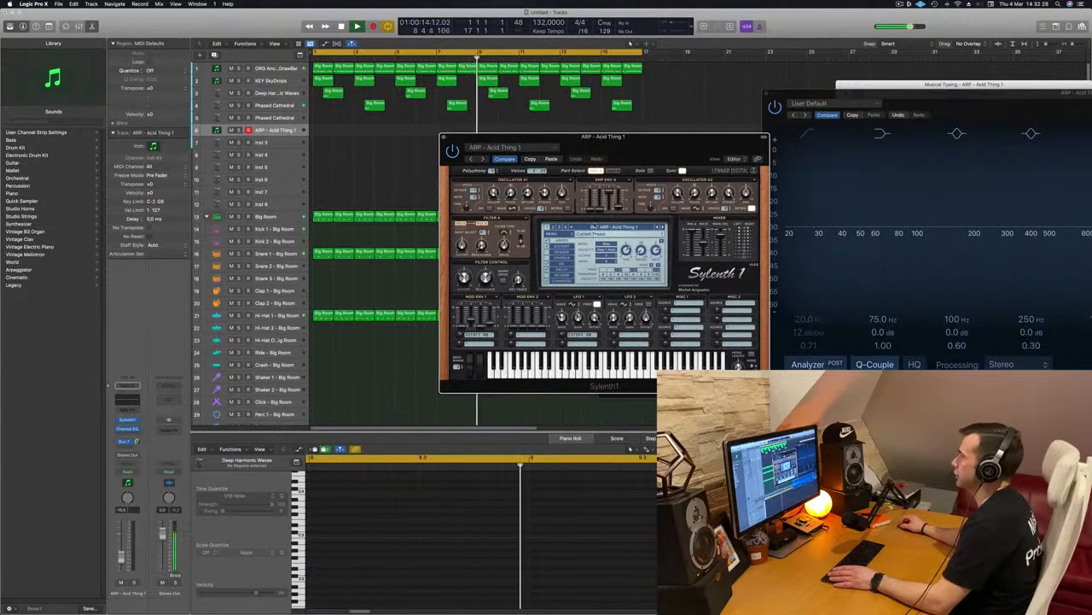
Load preset 247, PAD - Anjuna Pad, from the second part of the bank and restart playback from the beginning.
{"action": "left_click", "coordinate": [594, 226]}
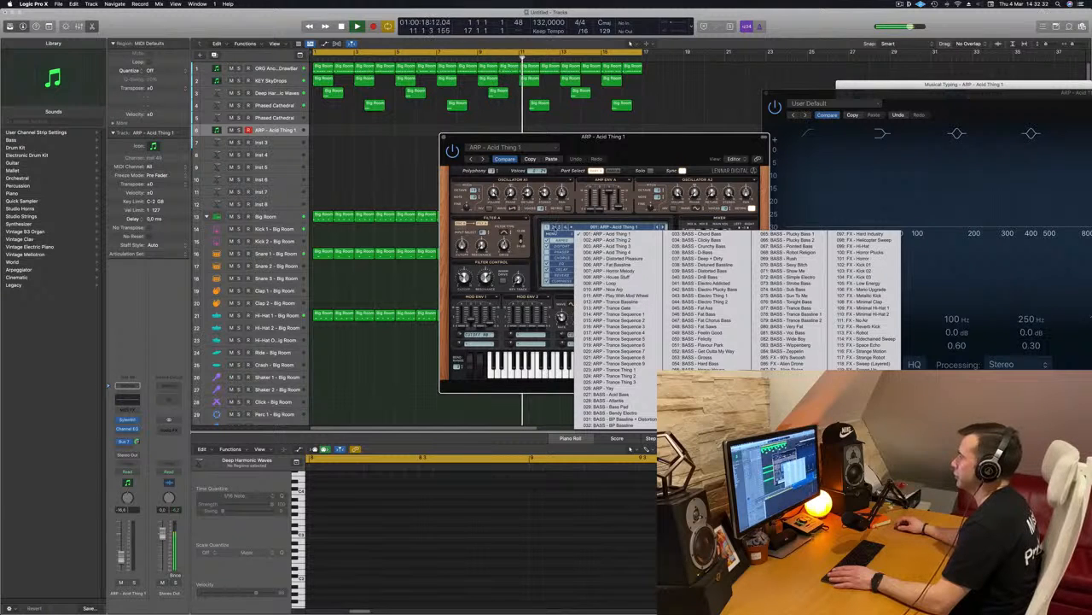
{"action": "left_click", "coordinate": [554, 227]}
{"action": "left_click", "coordinate": [611, 228]}
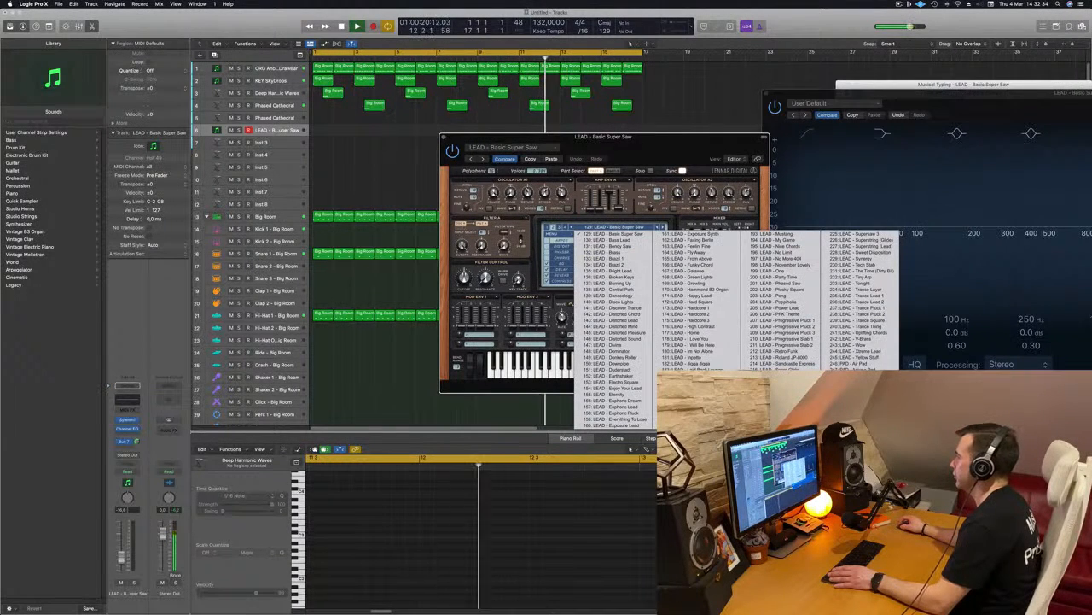
{"action": "left_click", "coordinate": [858, 367]}
{"action": "left_click_drag", "start_coordinate": [669, 147], "coordinate": [651, 200]}
{"action": "key", "text": "space"}
{"action": "key", "text": "Return"}
{"action": "key", "text": "Return"}
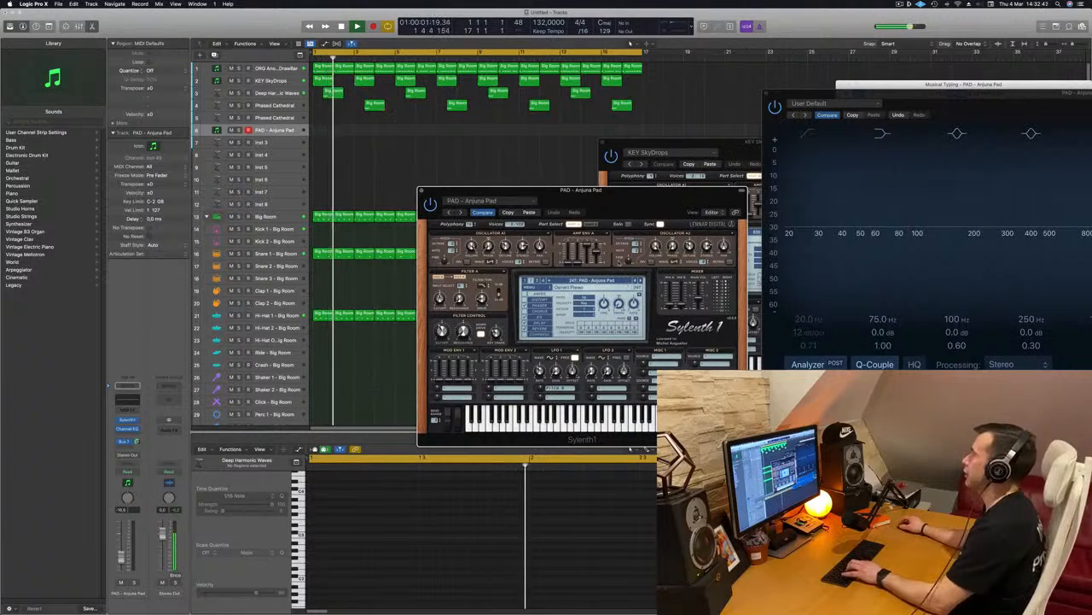
Raise the Anjuna Pad track's volume and Bus 7 send, and adjust its Sylenth1 Osc A1 detune and Filter A cutoff.
{"action": "left_click_drag", "start_coordinate": [601, 205], "coordinate": [603, 180]}
{"action": "left_click_drag", "start_coordinate": [122, 559], "coordinate": [122, 559]}
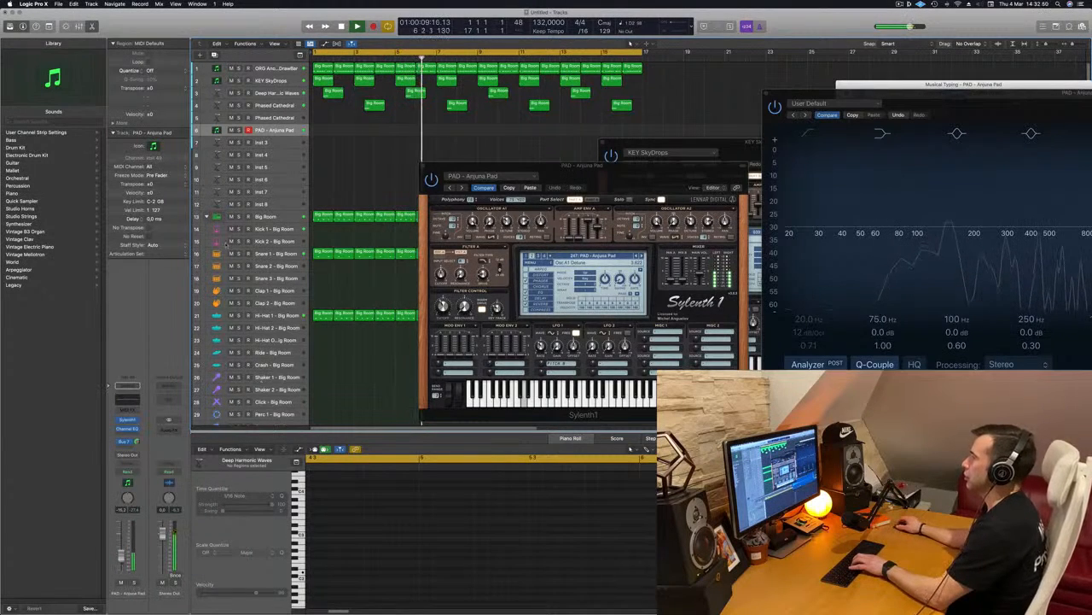
{"action": "left_click_drag", "start_coordinate": [673, 165], "coordinate": [568, 217]}
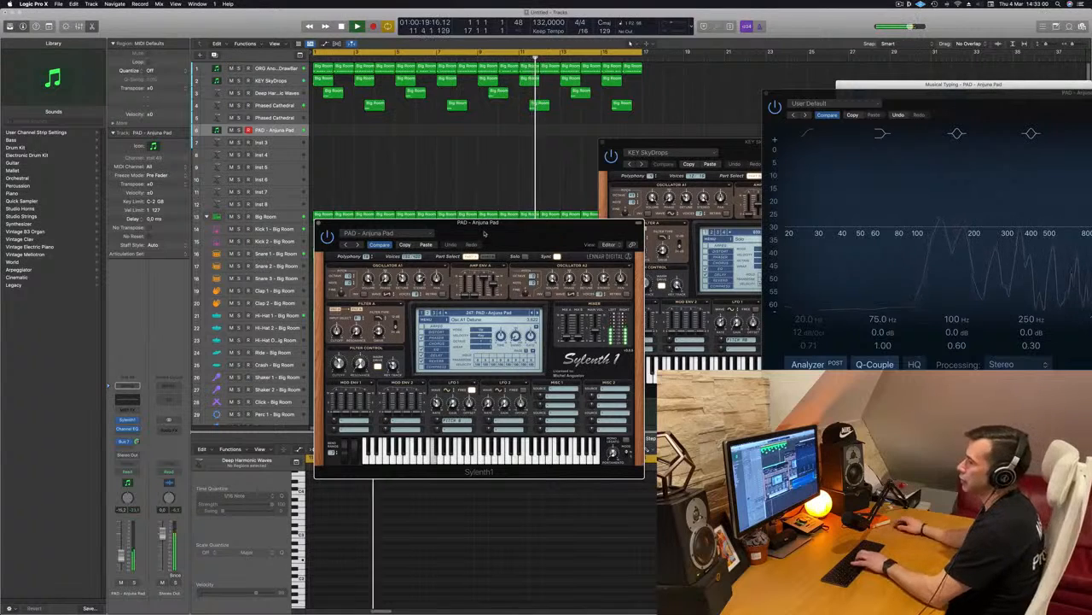
{"action": "left_click_drag", "start_coordinate": [137, 443], "coordinate": [124, 527]}
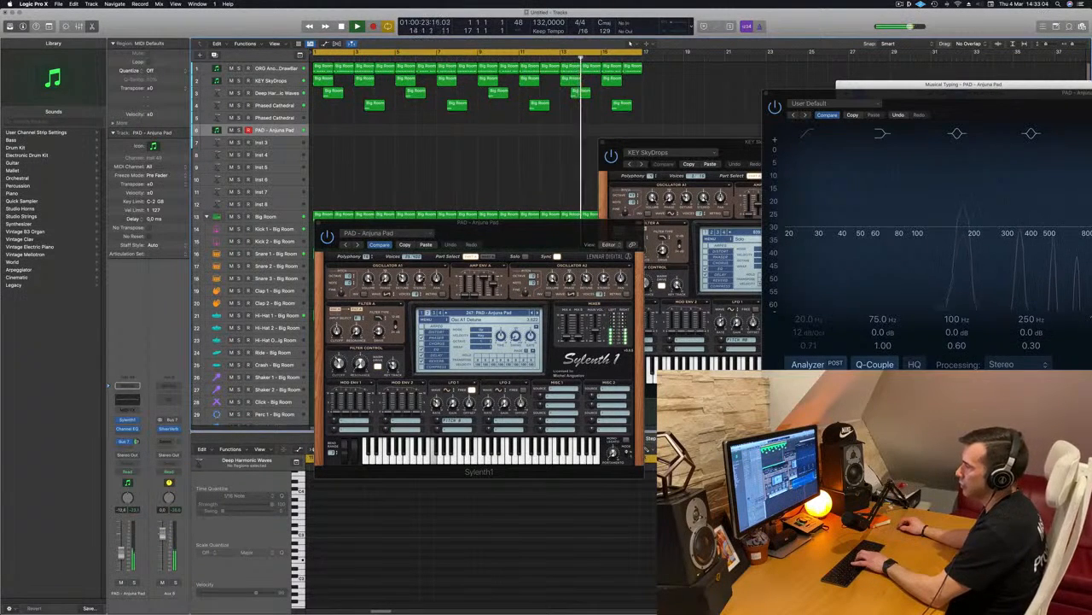
{"action": "left_click_drag", "start_coordinate": [337, 331], "coordinate": [337, 330]}
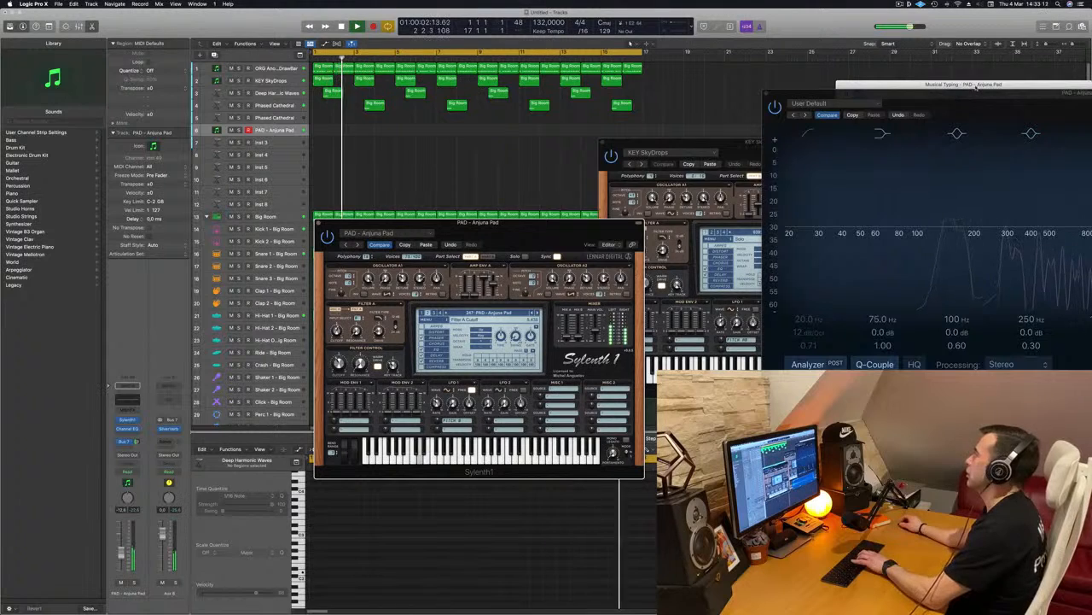
Move the Musical Typing keyboard clear of the other windows and rehearse a melody on the Anjuna Pad over the playing loop.
{"action": "left_click_drag", "start_coordinate": [977, 87], "coordinate": [730, 118]}
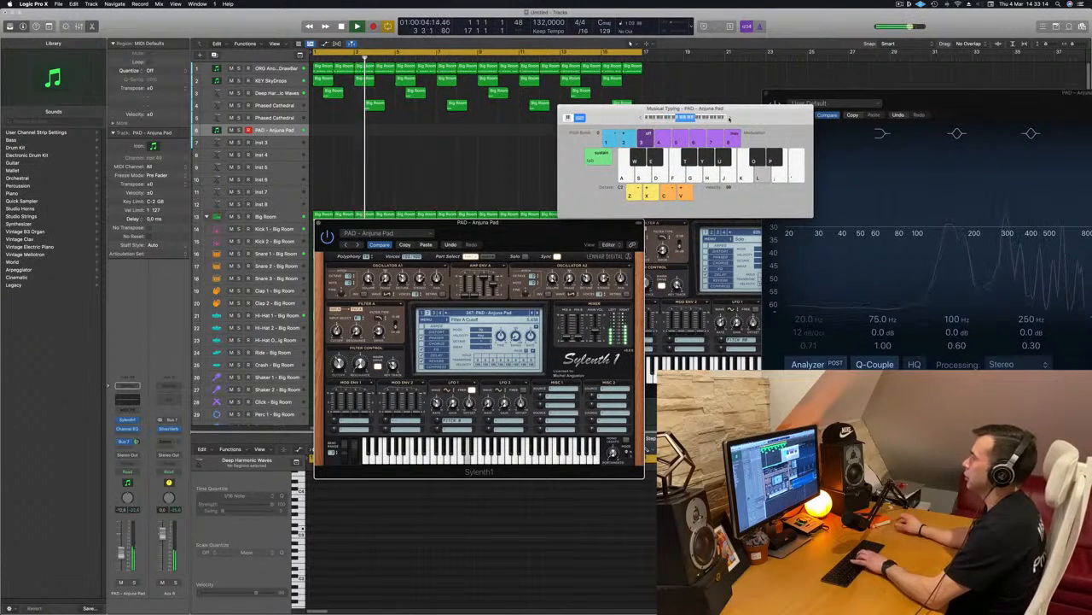
{"action": "key", "text": "f"}
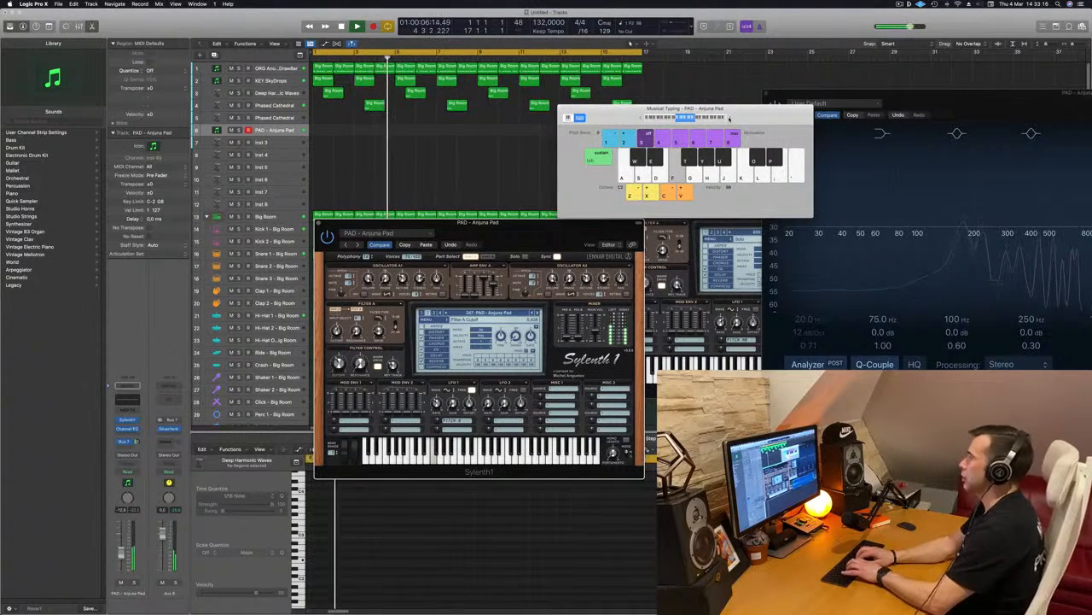
{"action": "key", "text": "h"}
{"action": "key", "text": "f"}
{"action": "key", "text": "k"}
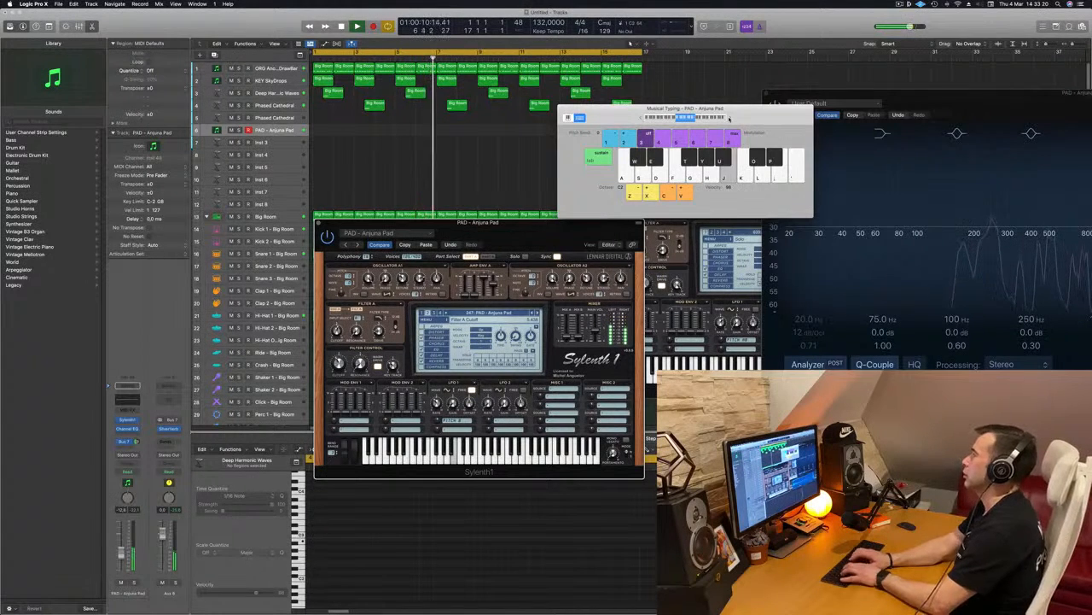
{"action": "key", "text": "f"}
{"action": "key", "text": "k"}
{"action": "key", "text": "j"}
{"action": "key", "text": "f"}
{"action": "key", "text": "k"}
{"action": "key", "text": "j"}
{"action": "key", "text": "f"}
Record the rehearsed melody onto the Anjuna Pad track from bar 1 and play the recording back.
{"action": "key", "text": "r"}
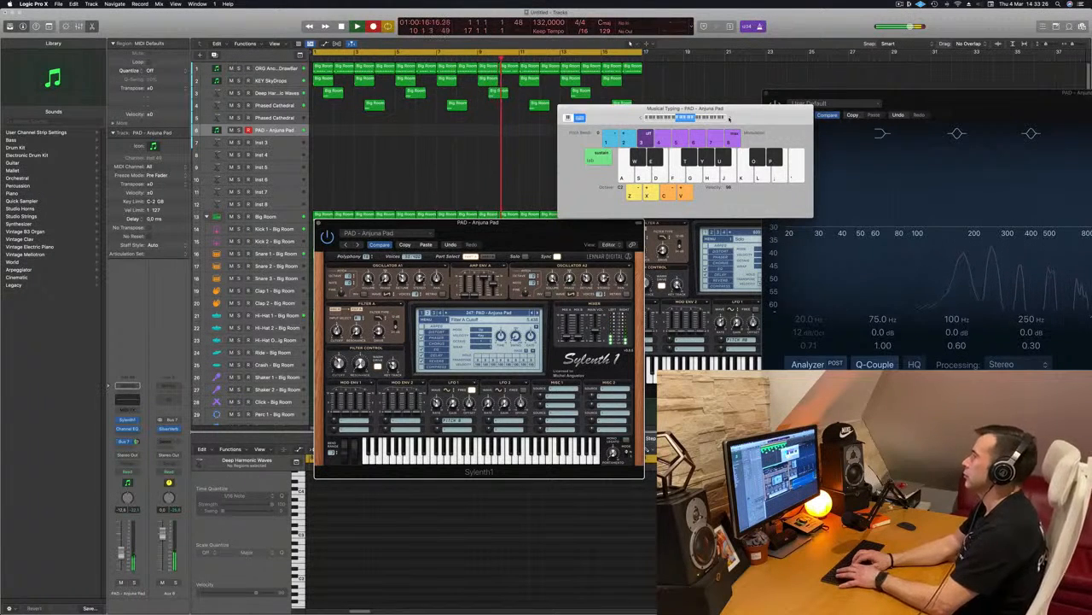
{"action": "key", "text": "k"}
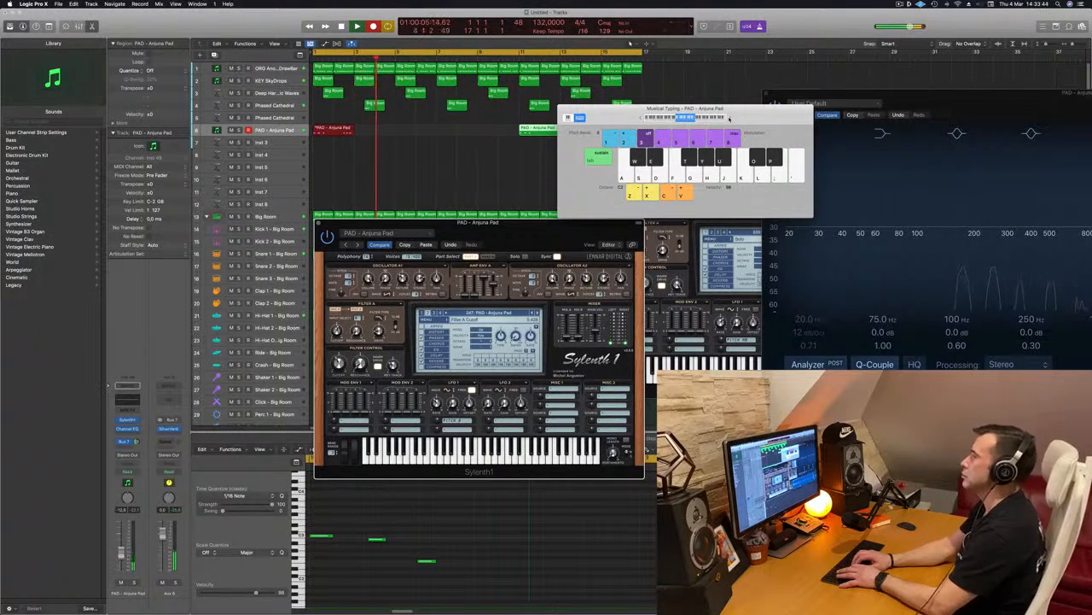
{"action": "key", "text": "j"}
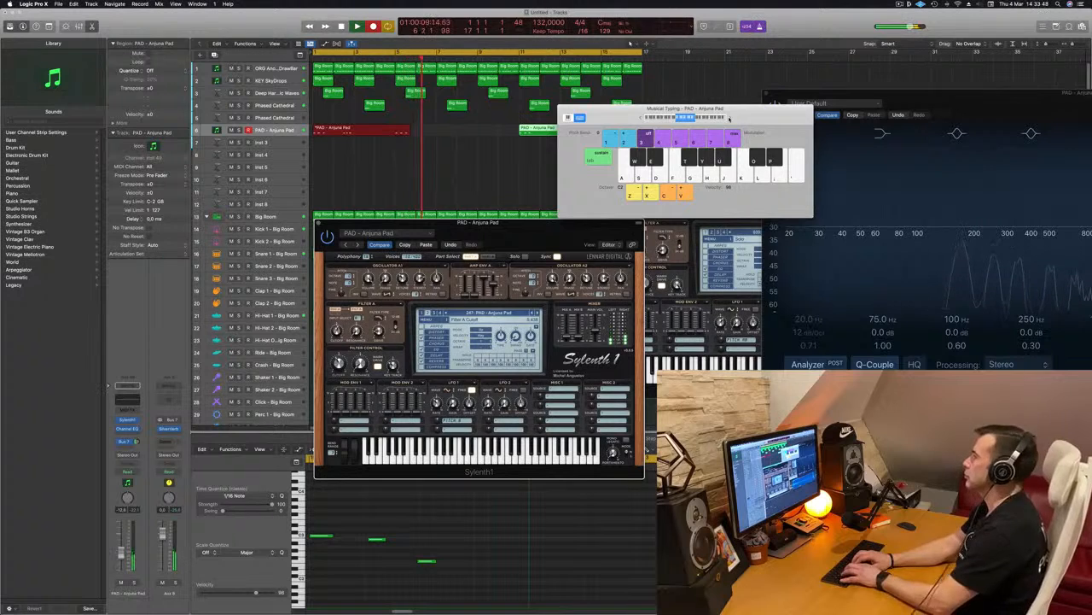
{"action": "key", "text": "f"}
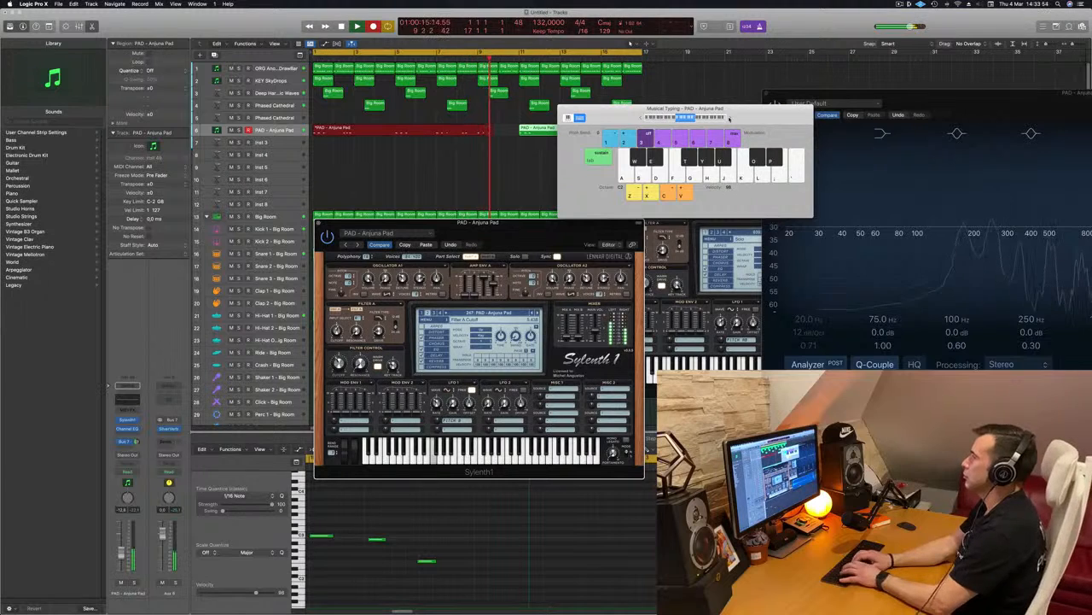
{"action": "key", "text": "space"}
{"action": "key", "text": "space"}
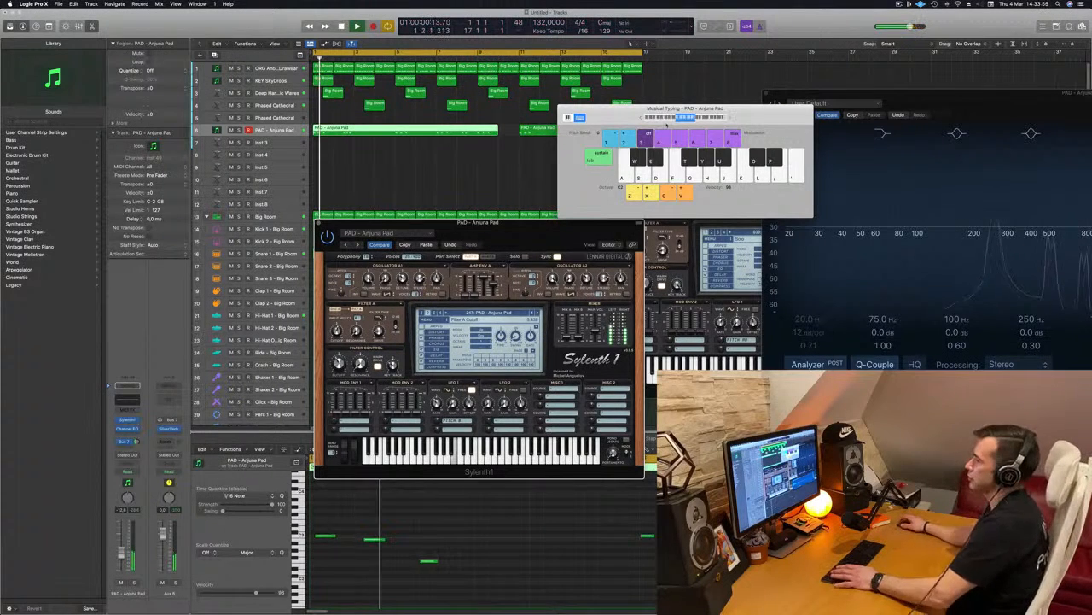
Nudge the last low note of the second phrase in the recorded Anjuna Pad region slightly earlier.
{"action": "left_click", "coordinate": [494, 544]}
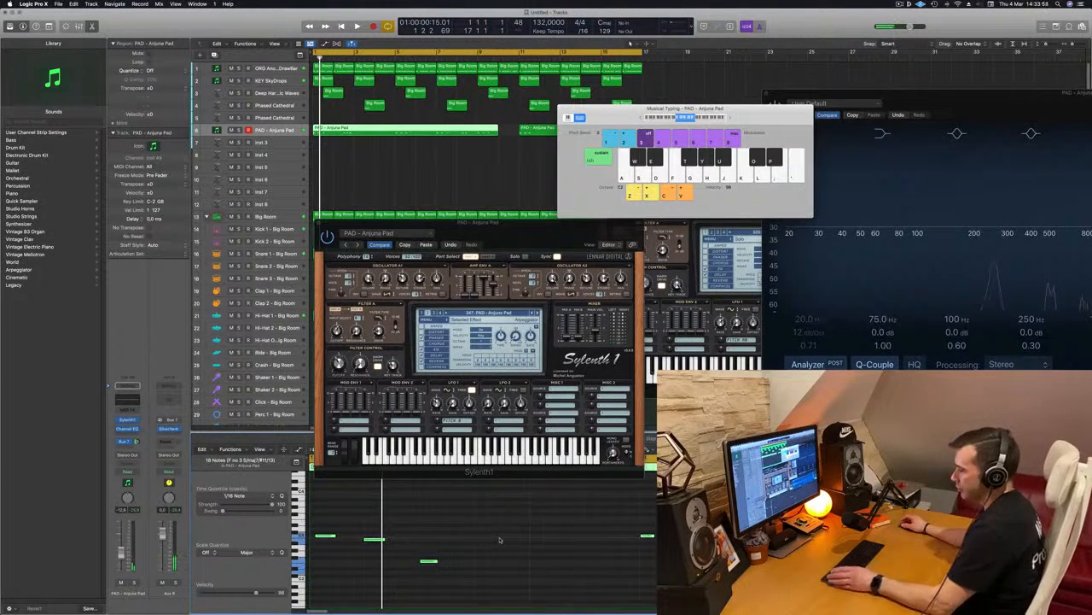
{"action": "key", "text": "space"}
{"action": "scroll", "coordinate": [461, 541], "scroll_direction": "left", "scroll_amount": 3}
{"action": "scroll", "coordinate": [439, 540], "scroll_direction": "left", "scroll_amount": 2}
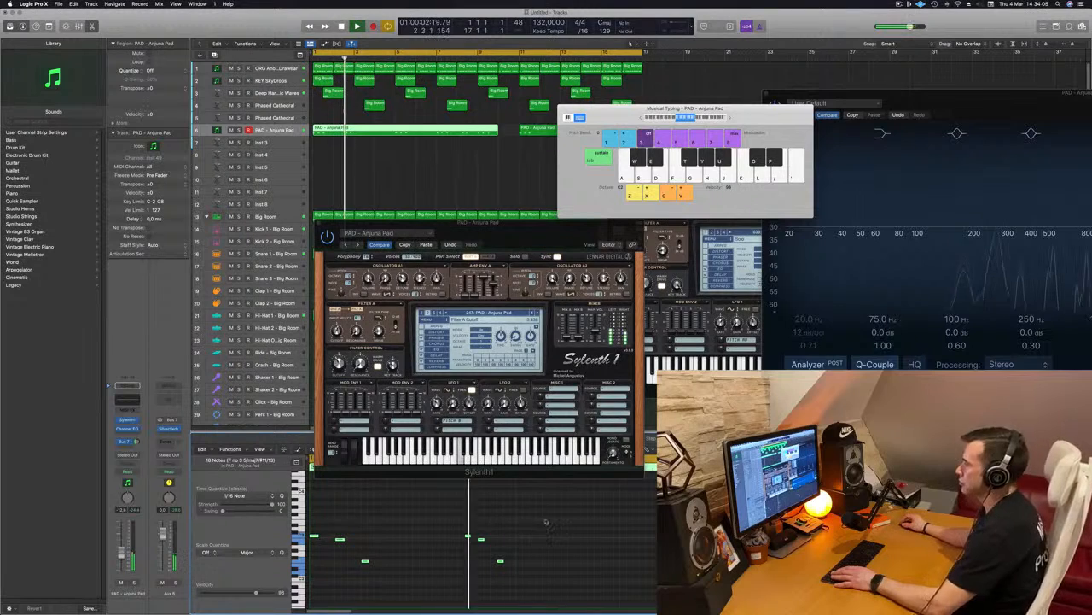
{"action": "key", "text": "space"}
{"action": "key", "text": "space"}
{"action": "left_click", "coordinate": [500, 561]}
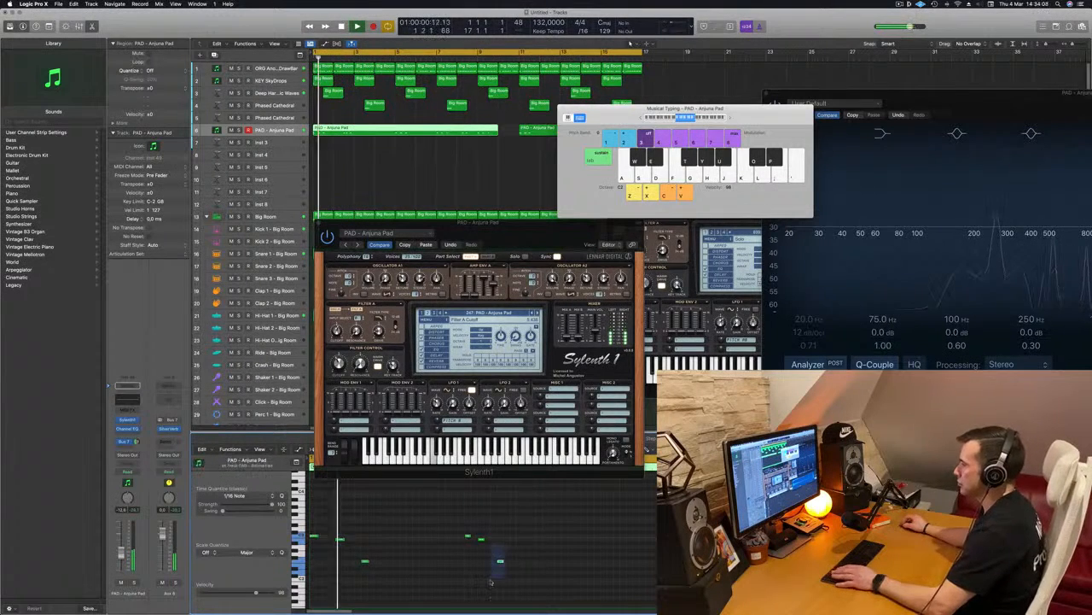
{"action": "key", "text": "space"}
{"action": "key", "text": "space"}
{"action": "key", "text": "alt+Left"}
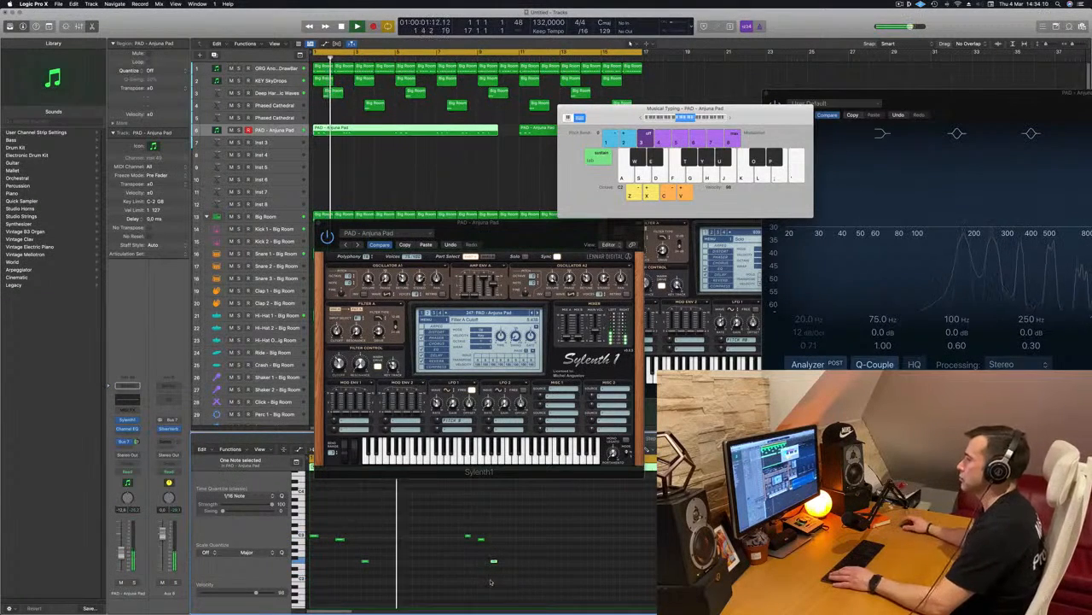
{"action": "scroll", "coordinate": [404, 575], "scroll_direction": "left", "scroll_amount": 1}
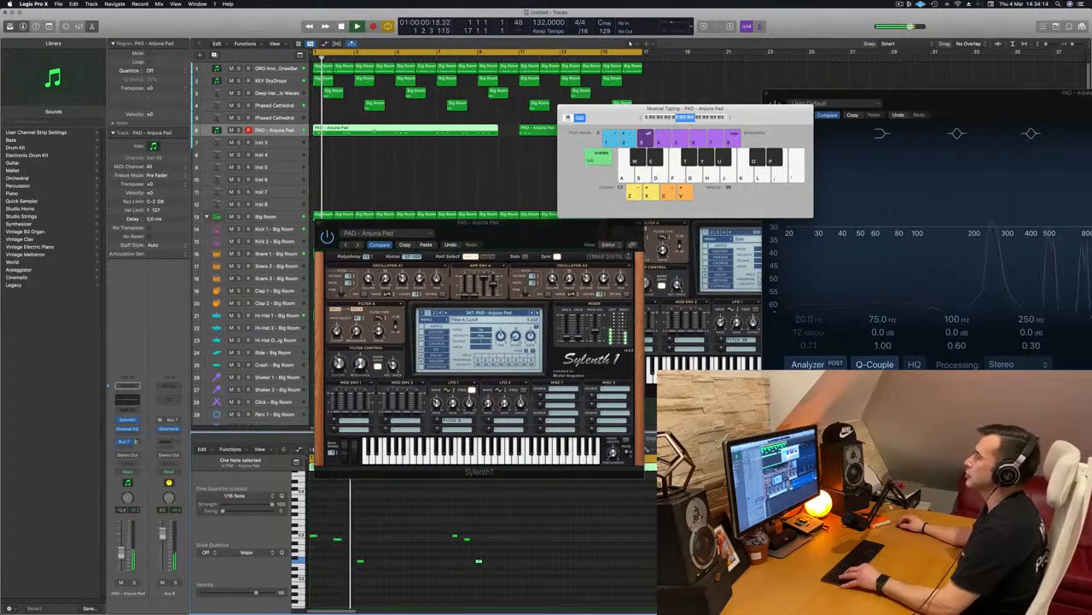
Split the long Anjuna Pad region at bar 4, then delete its remainder and the separate region at bar 11.
{"action": "left_click", "coordinate": [376, 130]}
{"action": "left_click_drag", "start_coordinate": [720, 109], "coordinate": [826, 110]}
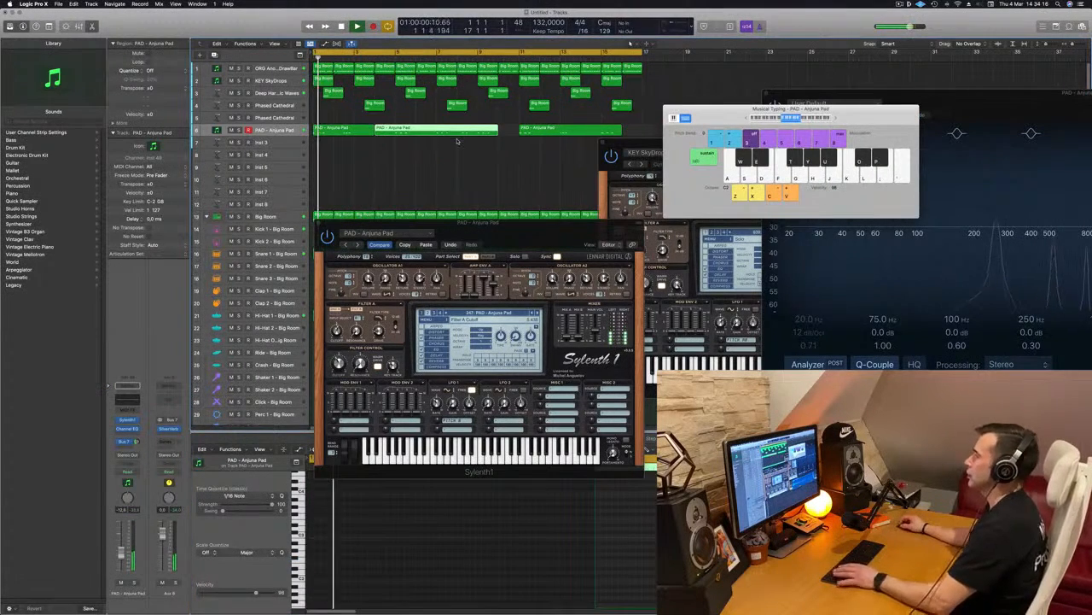
{"action": "key", "text": "Delete"}
{"action": "left_click", "coordinate": [530, 131]}
{"action": "key", "text": "Delete"}
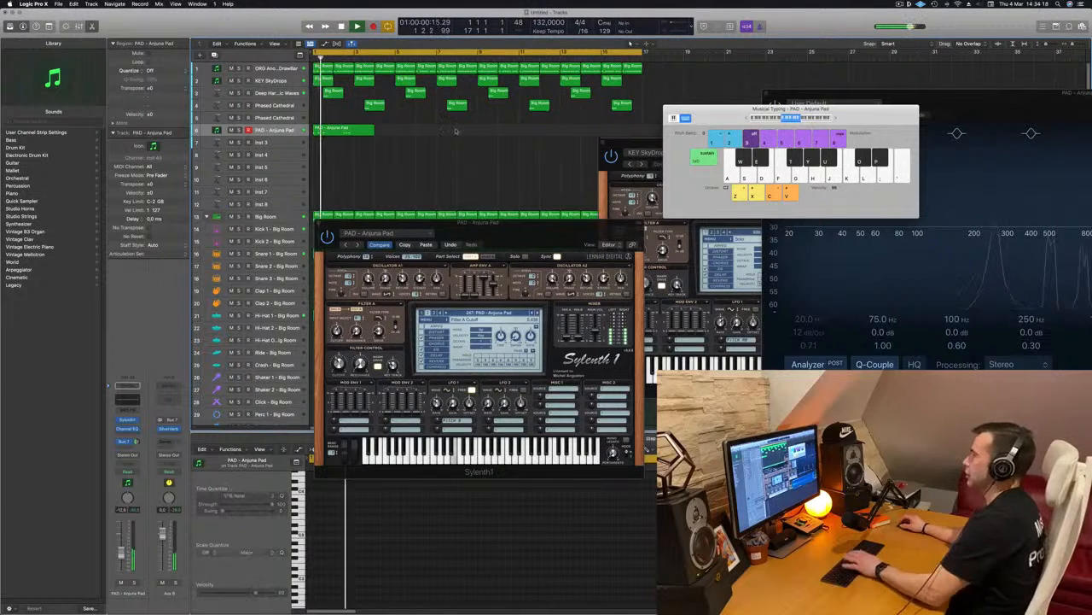
Reduce the Anjuna Pad region to bars 1 and 2, and place a copy at bar 3.
{"action": "left_click", "coordinate": [341, 130]}
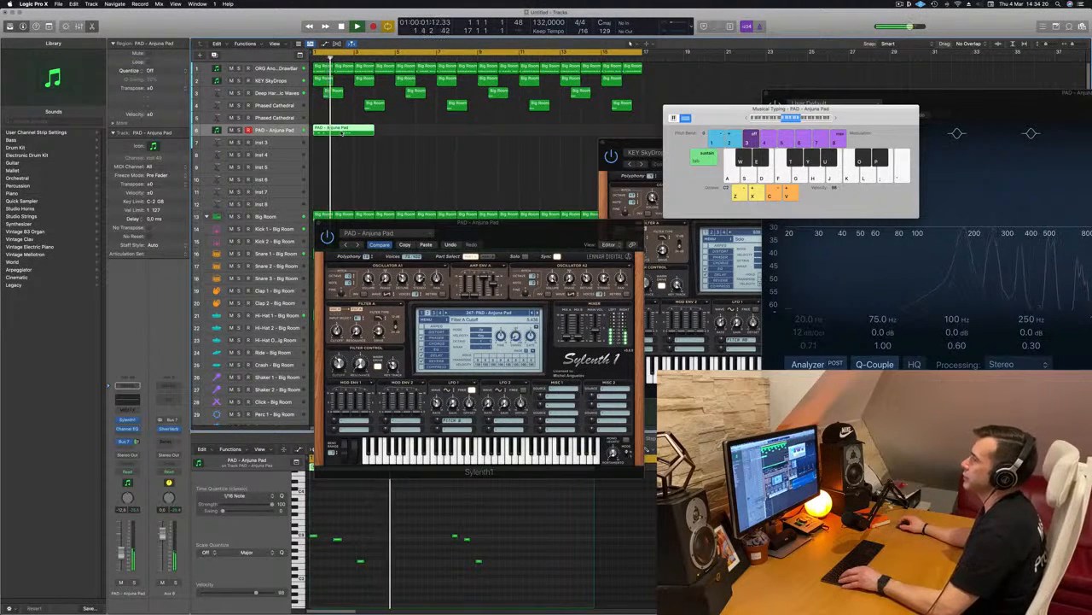
{"action": "left_click_drag", "start_coordinate": [373, 131], "coordinate": [395, 130]}
{"action": "key", "text": "Return"}
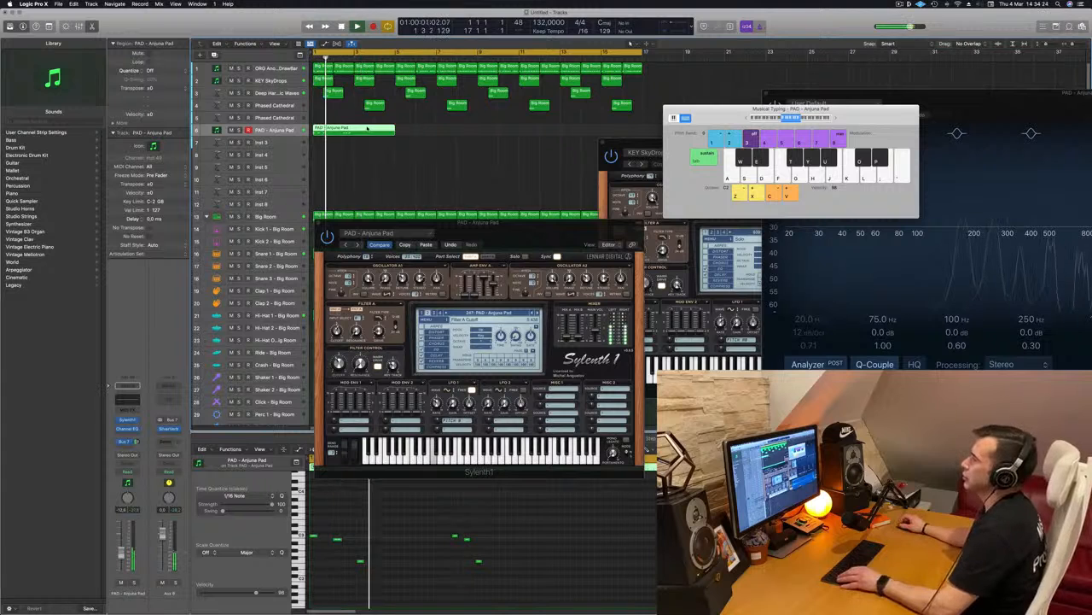
{"action": "left_click_drag", "start_coordinate": [354, 130], "coordinate": [414, 134]}
{"action": "key", "text": "Delete"}
{"action": "left_click_drag", "start_coordinate": [321, 132], "coordinate": [372, 137]}
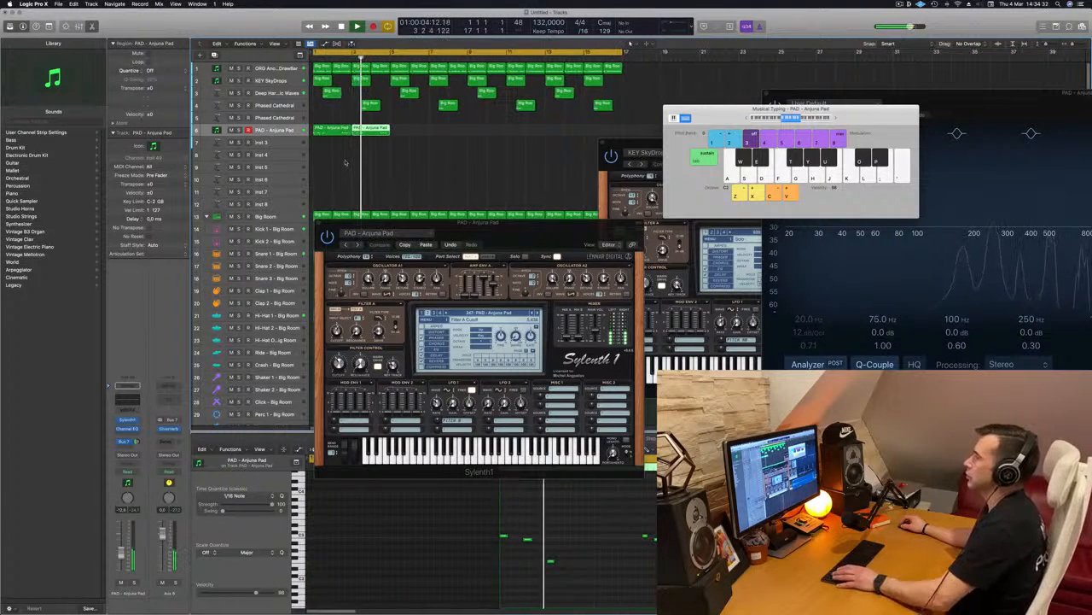
Move the copied pad region to bar 5, duplicate both regions to bars 9 and 13, and restart playback.
{"action": "key", "text": "space"}
{"action": "left_click_drag", "start_coordinate": [374, 128], "coordinate": [413, 129]}
{"action": "left_click", "coordinate": [339, 133], "text": "shift"}
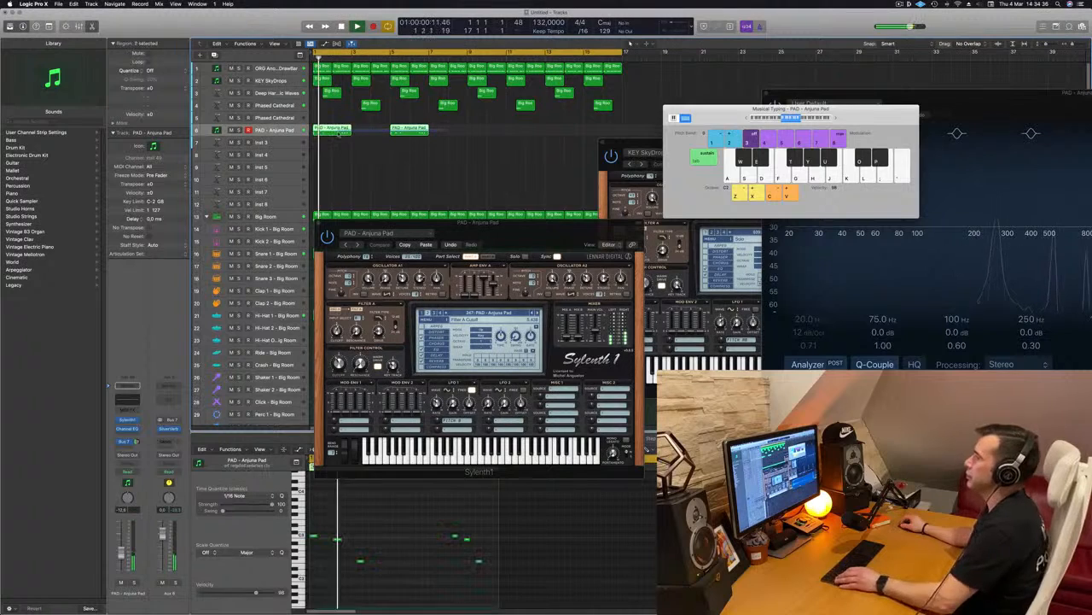
{"action": "left_click_drag", "start_coordinate": [338, 133], "coordinate": [492, 133]}
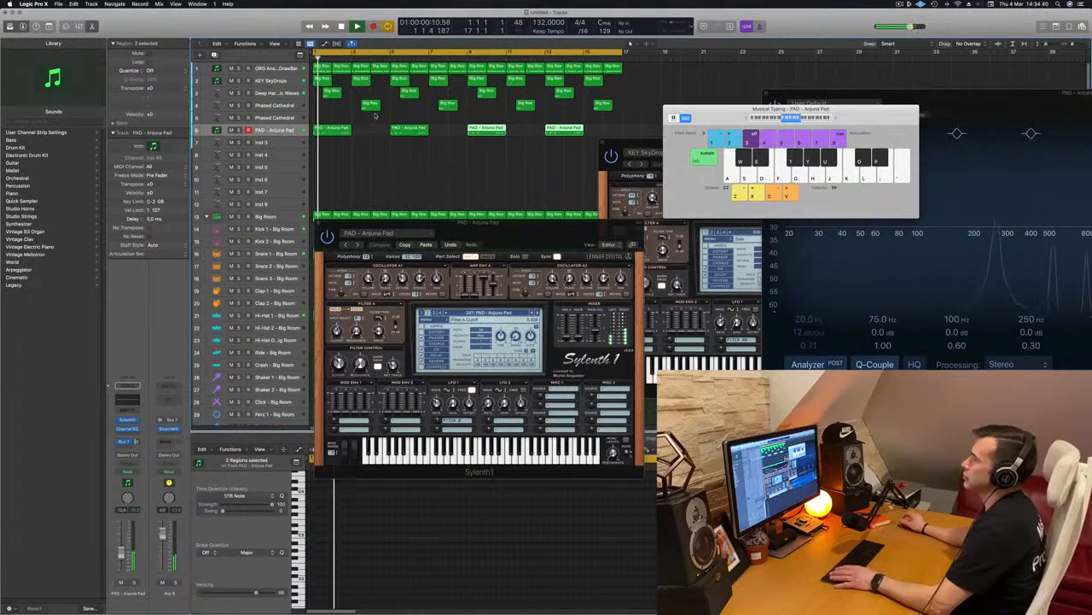
{"action": "key", "text": "Return"}
Check the Deep Harmonic Waves track's notes, and briefly solo the Anjuna Pad track to hear it alone.
{"action": "left_click", "coordinate": [287, 93]}
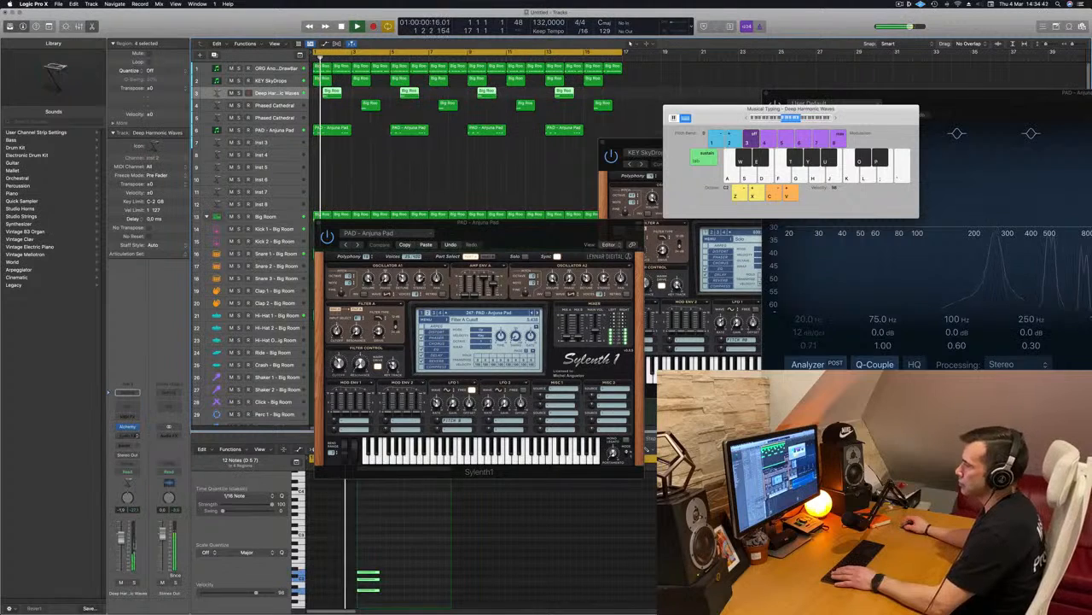
{"action": "left_click", "coordinate": [284, 132]}
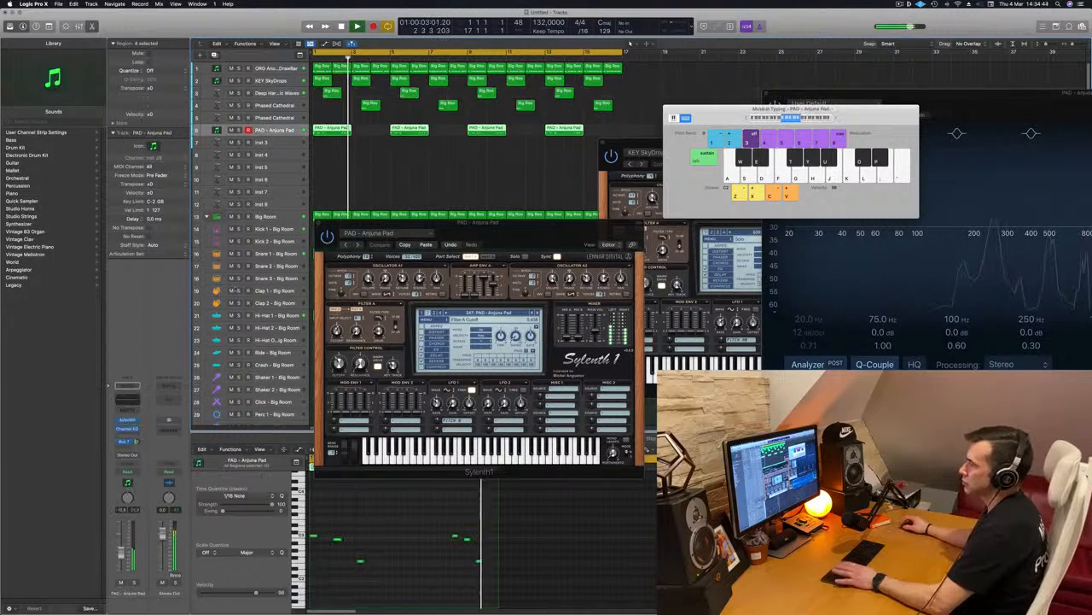
{"action": "left_click", "coordinate": [135, 583]}
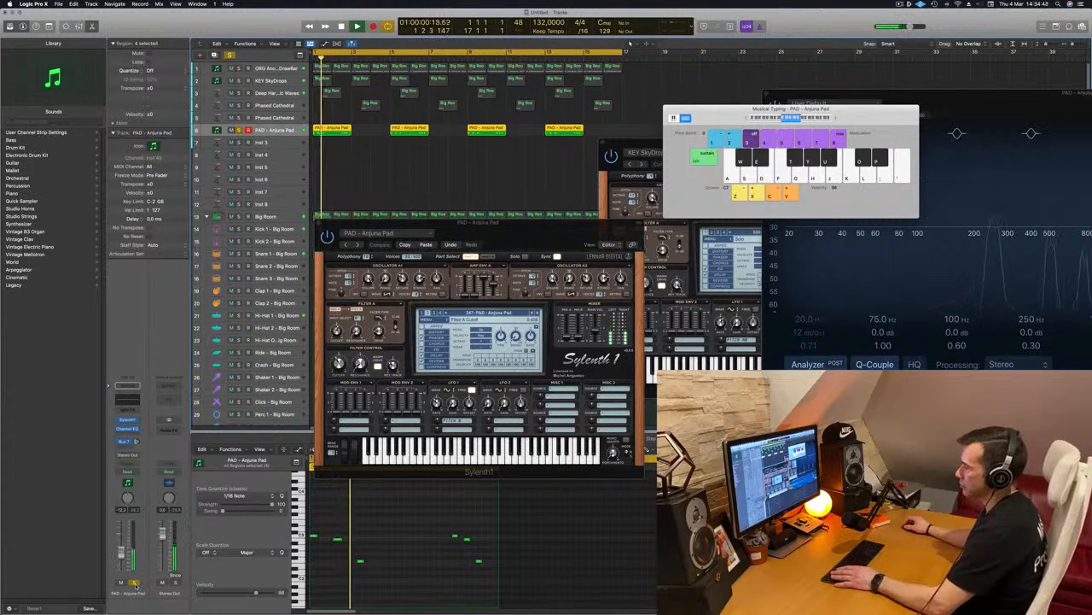
{"action": "left_click", "coordinate": [135, 582]}
Adjust the Anjuna Pad's Sylenth1 filter control cutoff and Bus 7 send during repeated playback, and close its plug-in window.
{"action": "key", "text": "Return"}
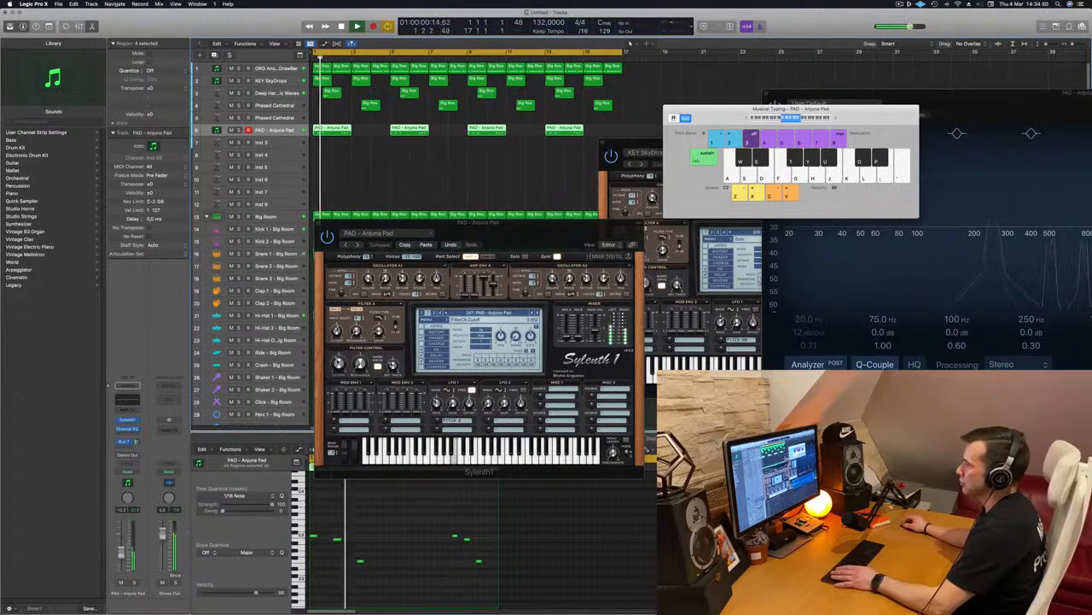
{"action": "key", "text": "Return"}
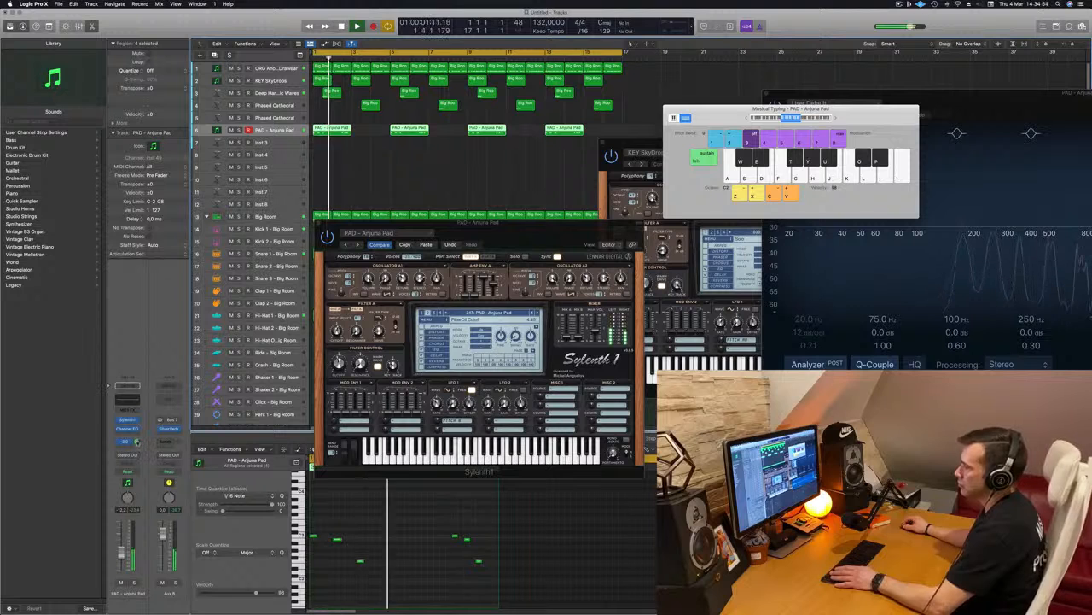
{"action": "key", "text": "Return"}
{"action": "key", "text": "Return"}
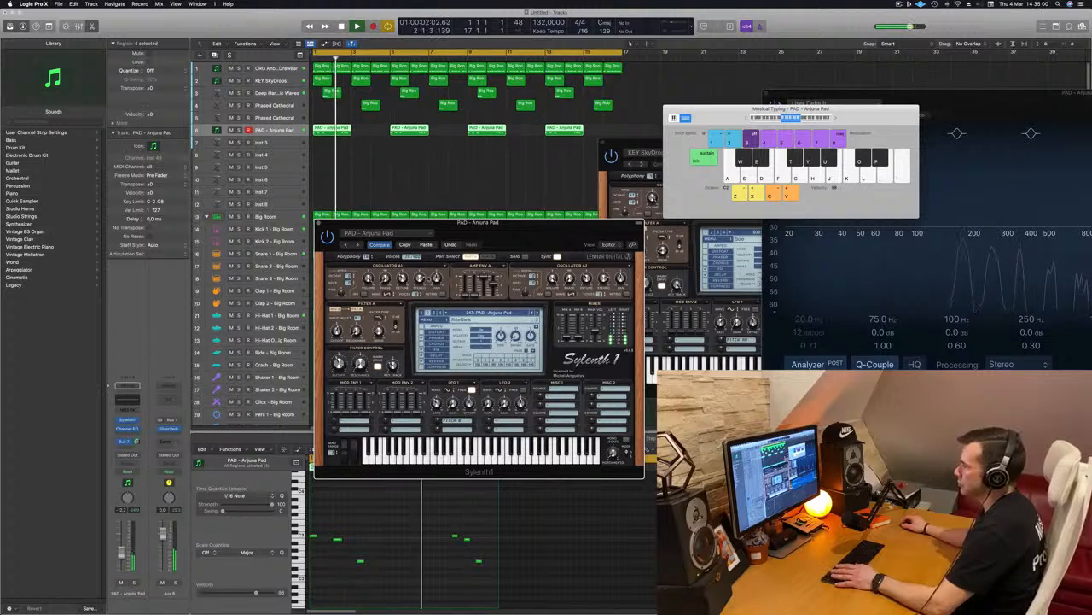
{"action": "left_click_drag", "start_coordinate": [532, 223], "coordinate": [599, 209]}
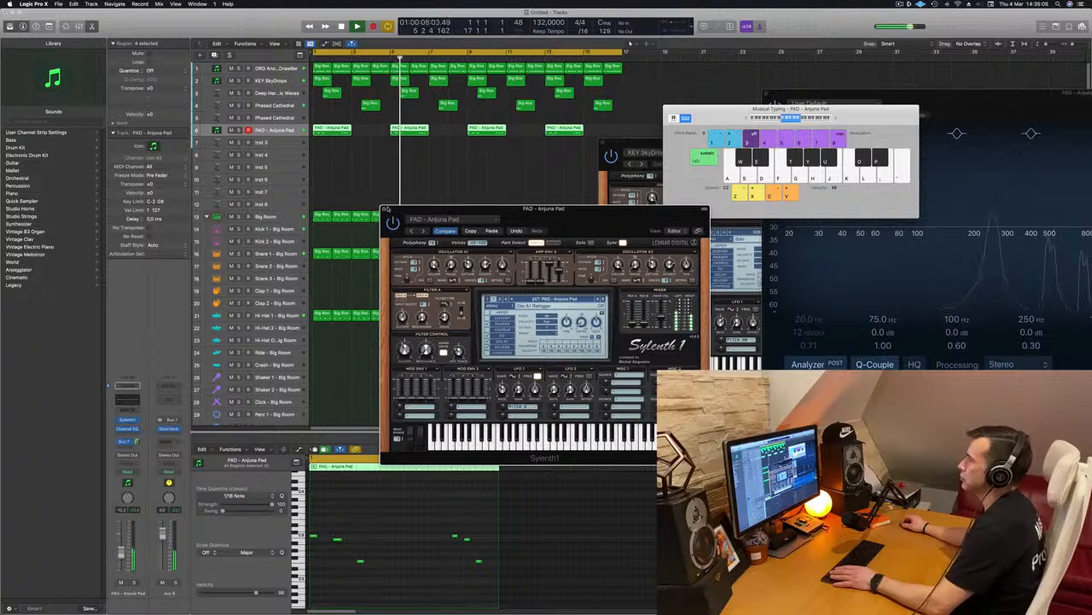
{"action": "left_click", "coordinate": [385, 209]}
Replay the arrangement from the beginning and duplicate the Anjuna Pad track with its settings.
{"action": "key", "text": "Return"}
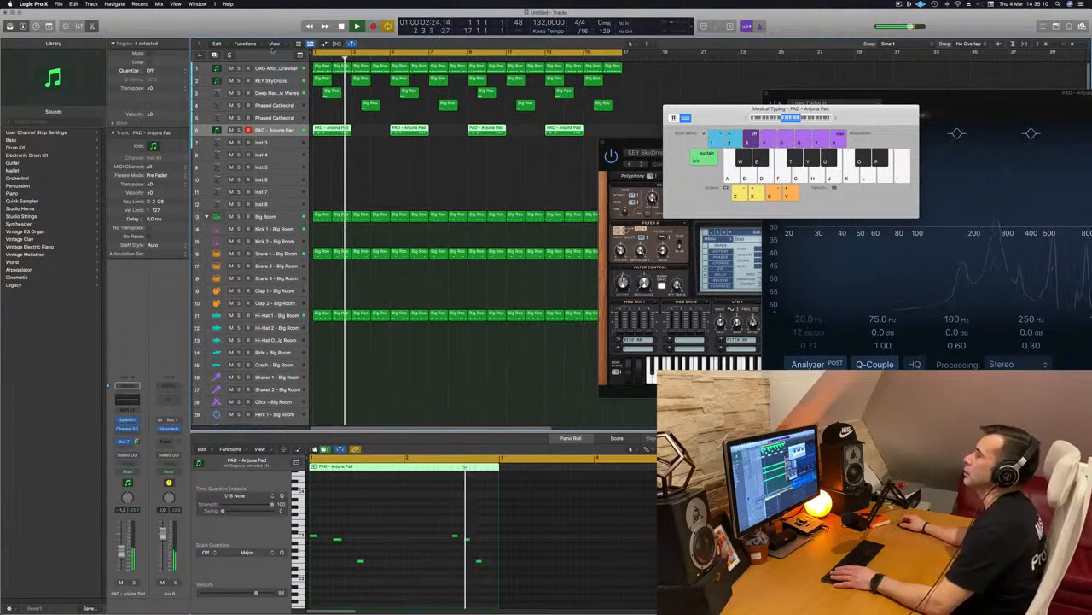
{"action": "key", "text": "Return"}
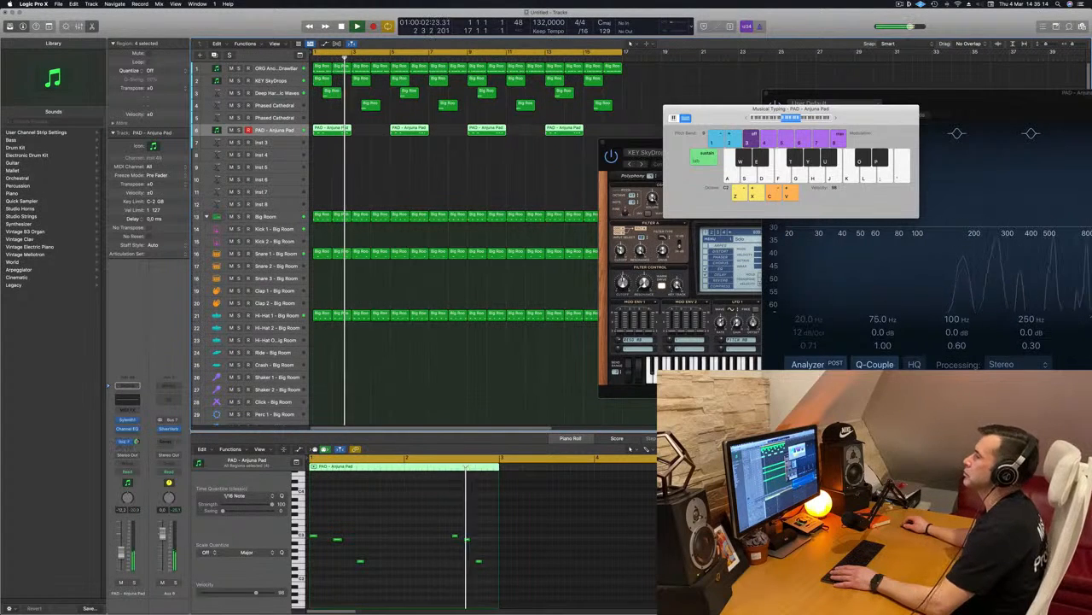
{"action": "left_click", "coordinate": [358, 152]}
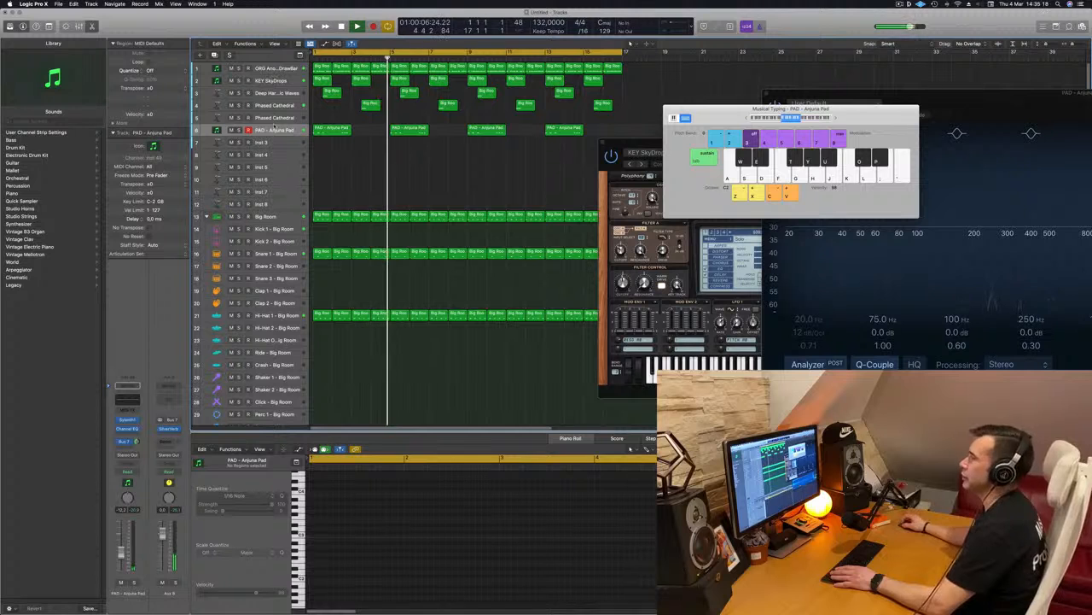
{"action": "left_click", "coordinate": [275, 130]}
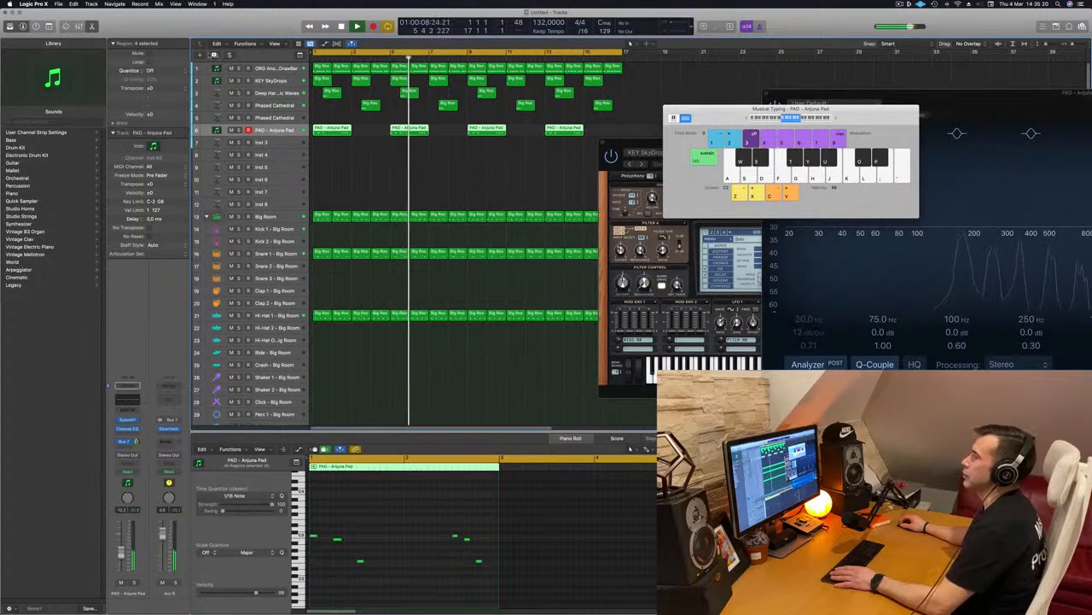
{"action": "key", "text": "super+d"}
{"action": "key", "text": "Return"}
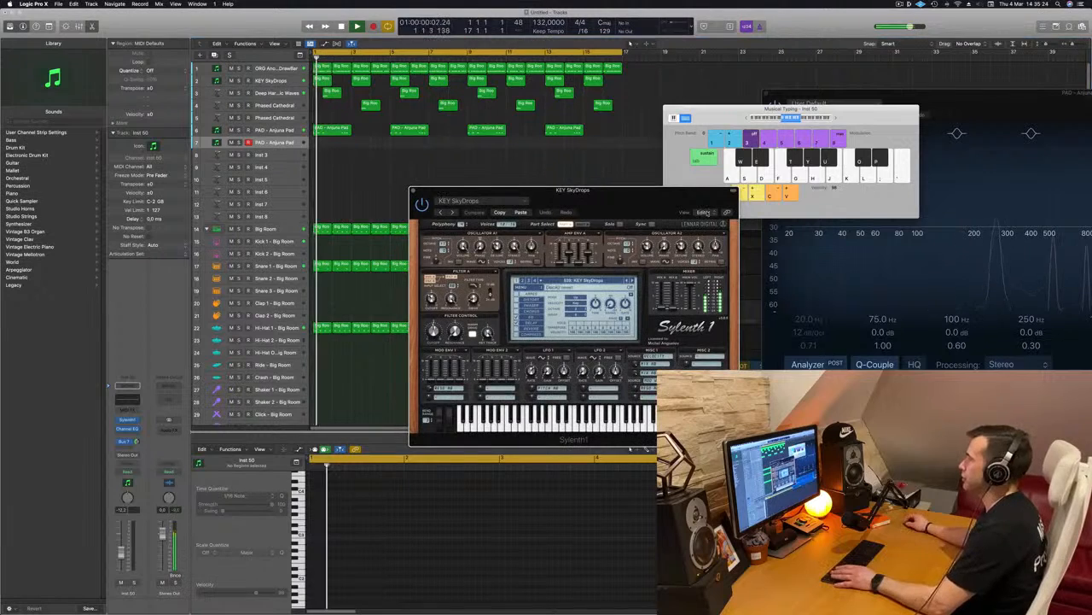
Lower the Musical Typing keyboard's octave and audition notes on the duplicated Anjuna Pad track during playback.
{"action": "left_click", "coordinate": [739, 119]}
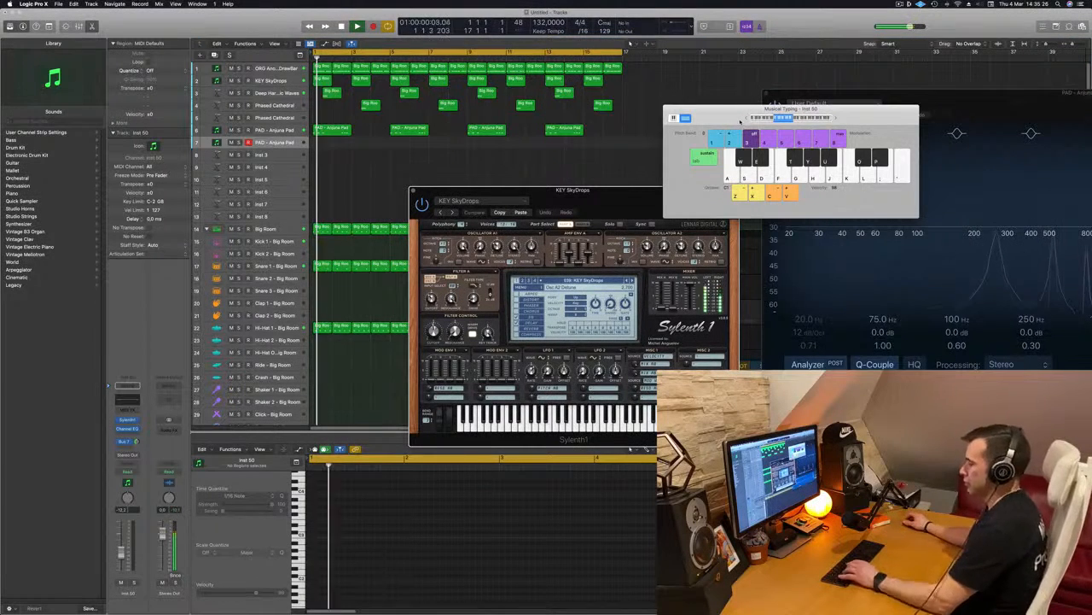
{"action": "left_click", "coordinate": [278, 142]}
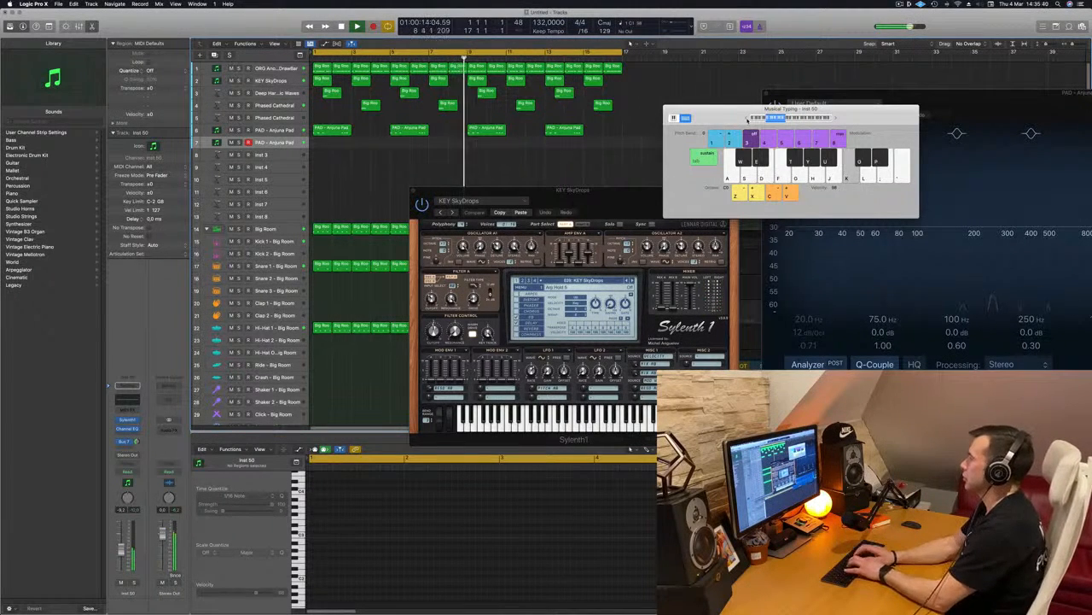
{"action": "key", "text": "semicolon"}
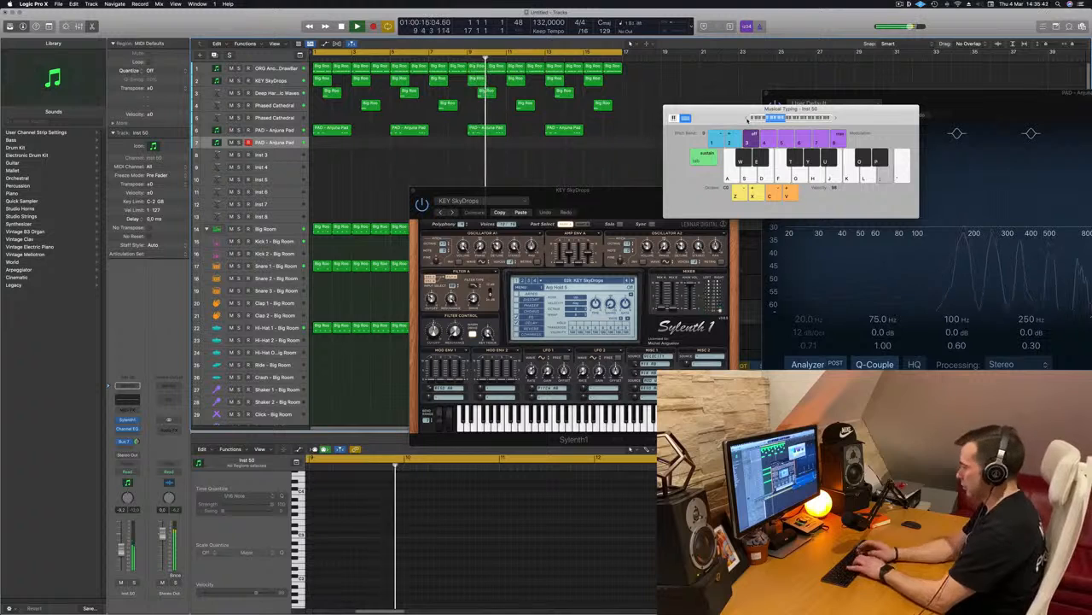
{"action": "key", "text": "l"}
{"action": "key", "text": "k"}
{"action": "key", "text": "l"}
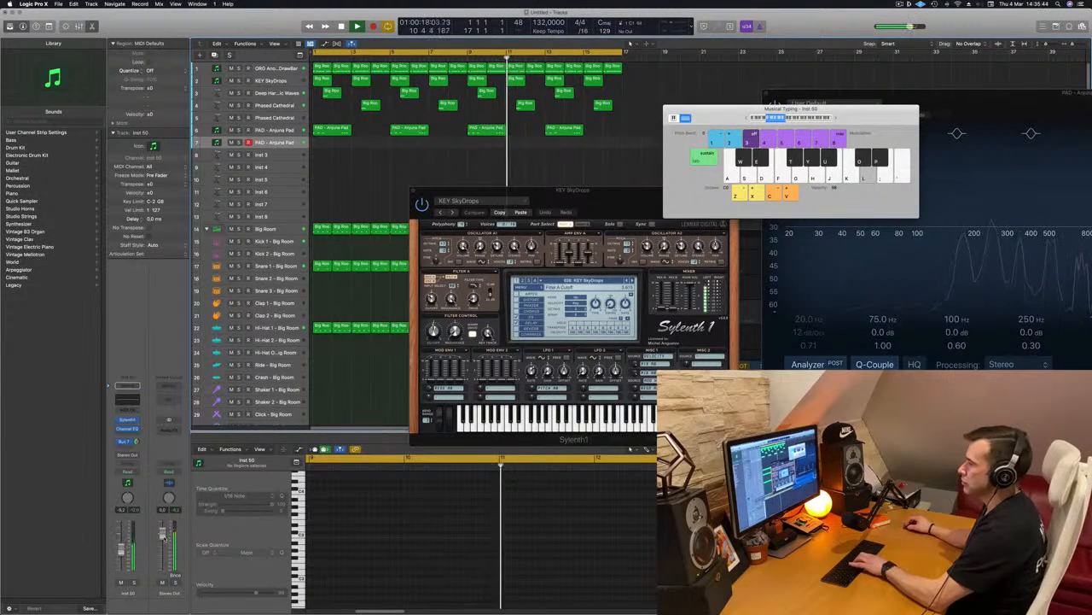
Adjust the filter control cutoff in the KEY SkyDrops Sylenth1, and briefly solo the duplicated Anjuna Pad track.
{"action": "left_click_drag", "start_coordinate": [434, 333], "coordinate": [434, 329]}
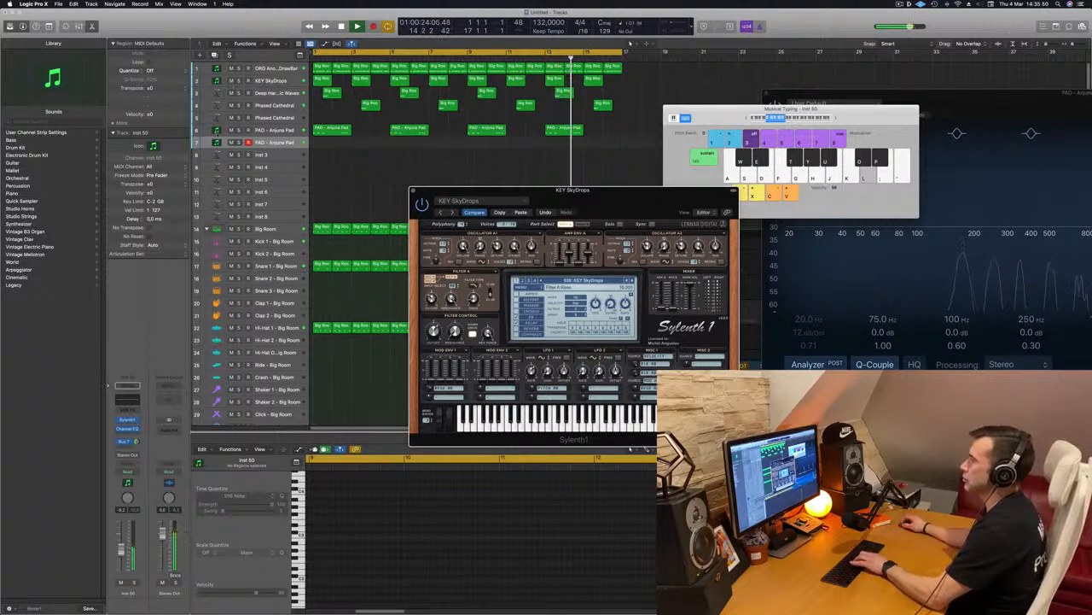
{"action": "left_click", "coordinate": [239, 143]}
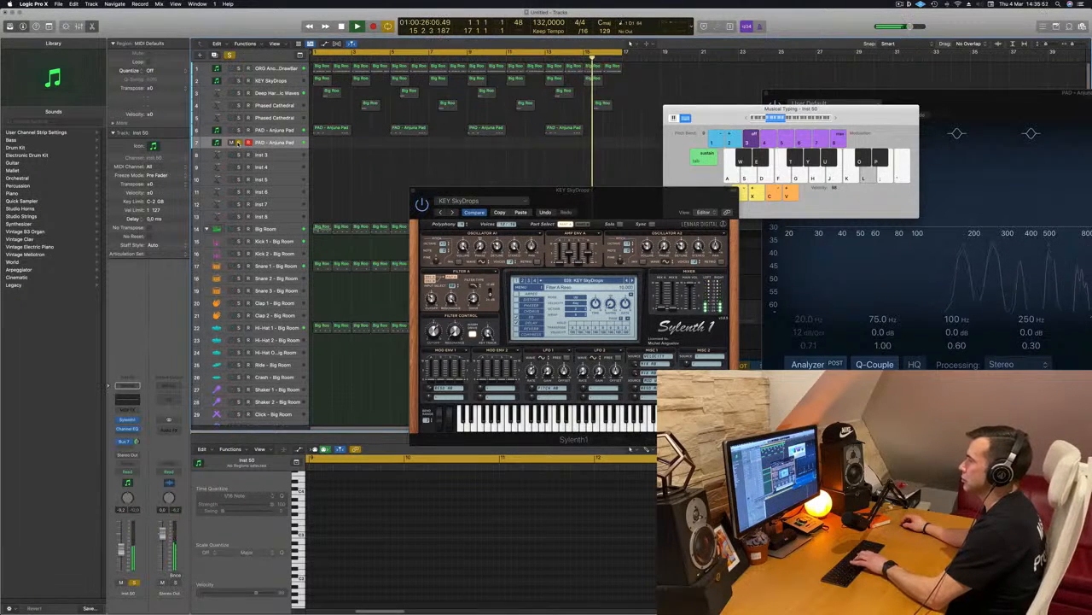
{"action": "left_click", "coordinate": [239, 142]}
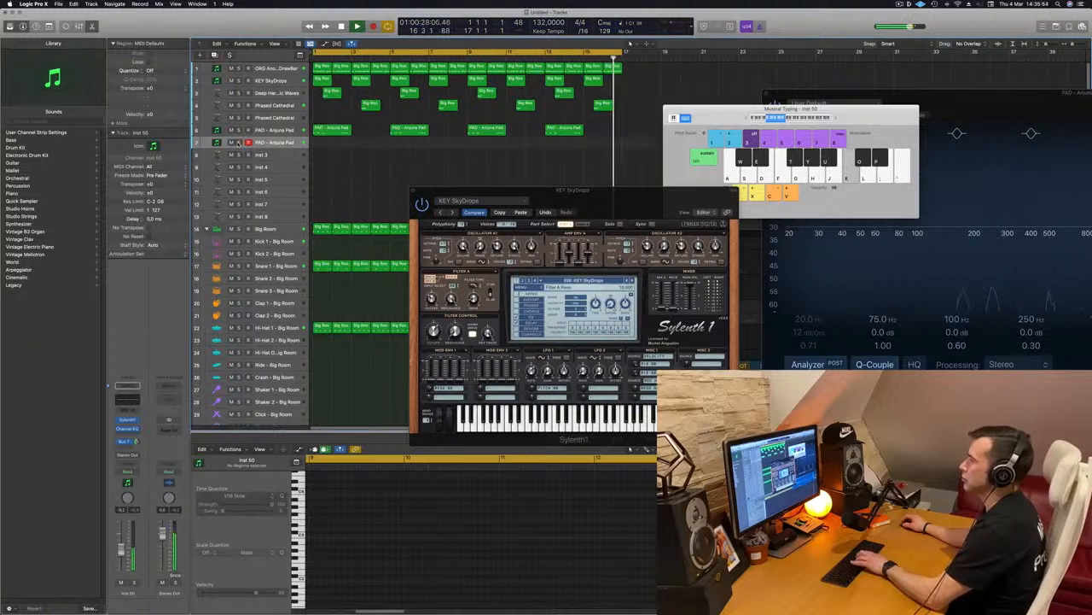
{"action": "left_click_drag", "start_coordinate": [608, 200], "coordinate": [685, 169]}
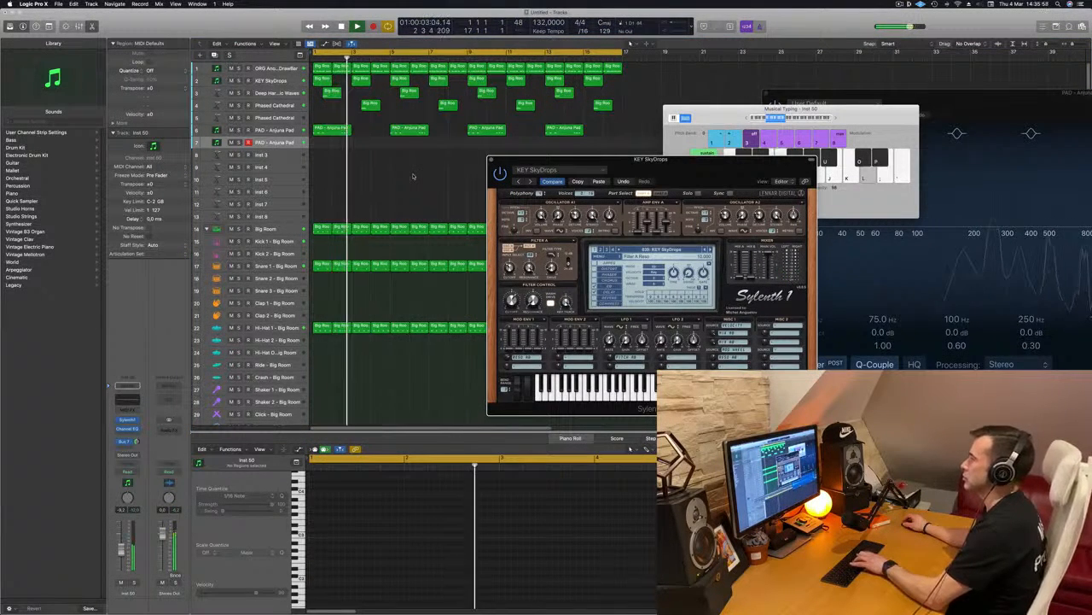
{"action": "left_click", "coordinate": [303, 146]}
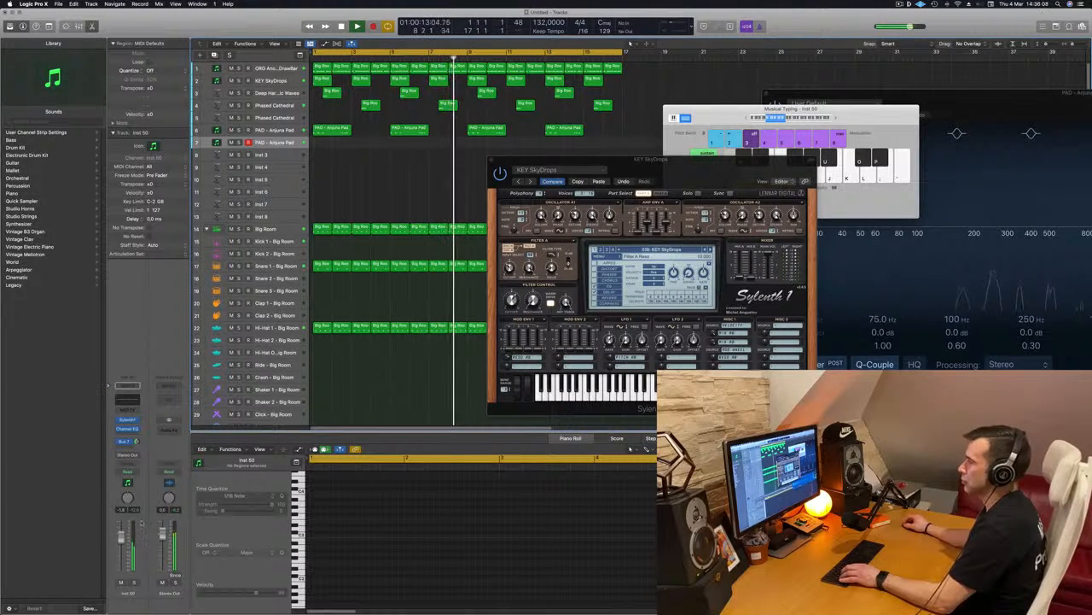
Audition the duplicated Anjuna Pad in lower and higher octaves, and reposition the Musical Typing keyboard.
{"action": "left_click", "coordinate": [745, 120]}
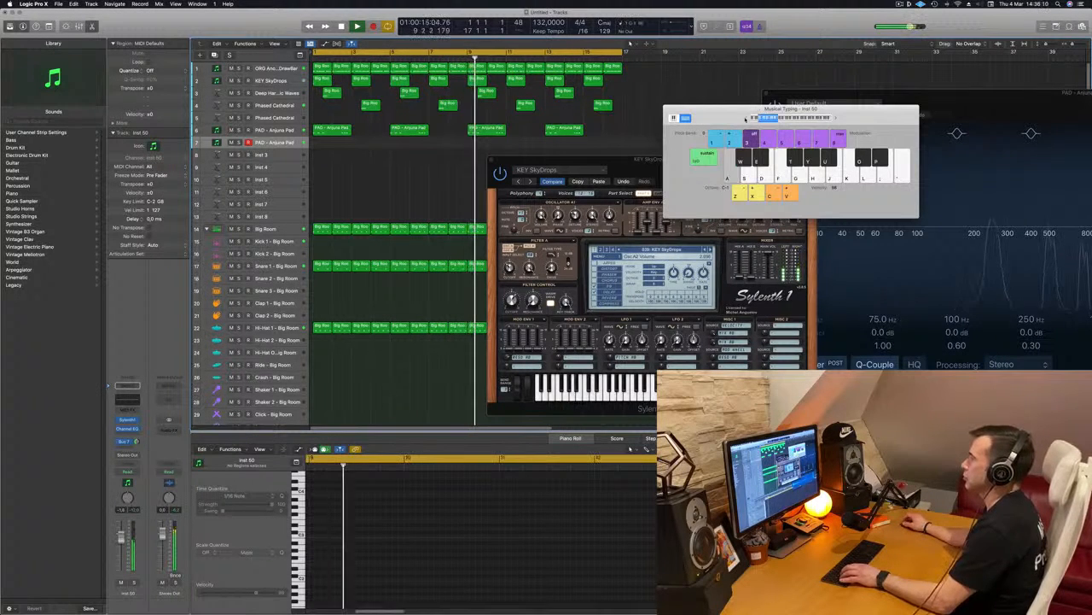
{"action": "key", "text": "x"}
{"action": "key", "text": "a"}
{"action": "left_click_drag", "start_coordinate": [725, 118], "coordinate": [595, 189]}
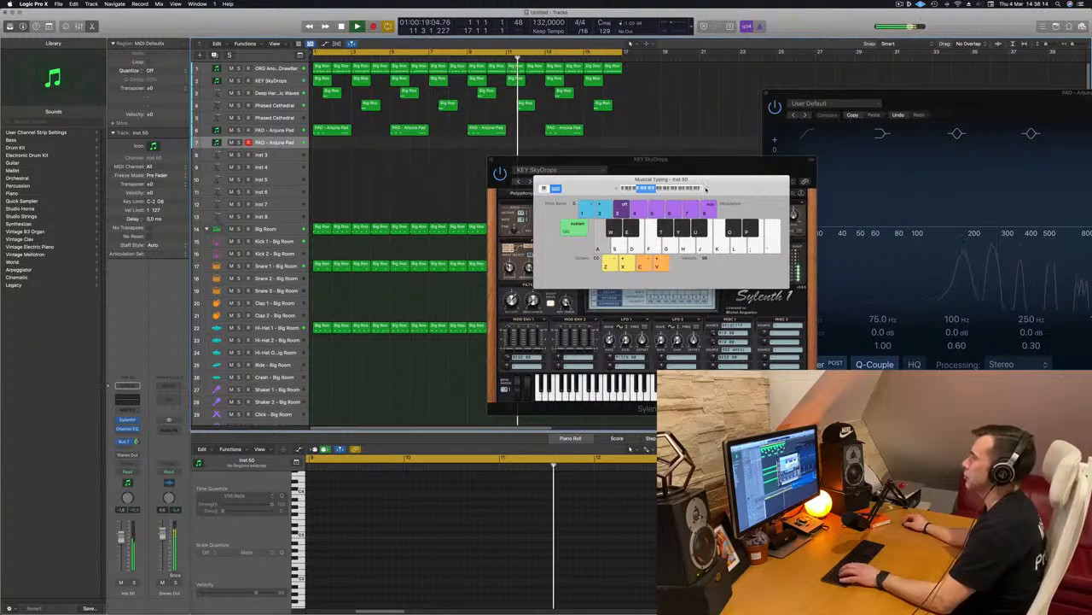
{"action": "left_click_drag", "start_coordinate": [705, 188], "coordinate": [784, 176]}
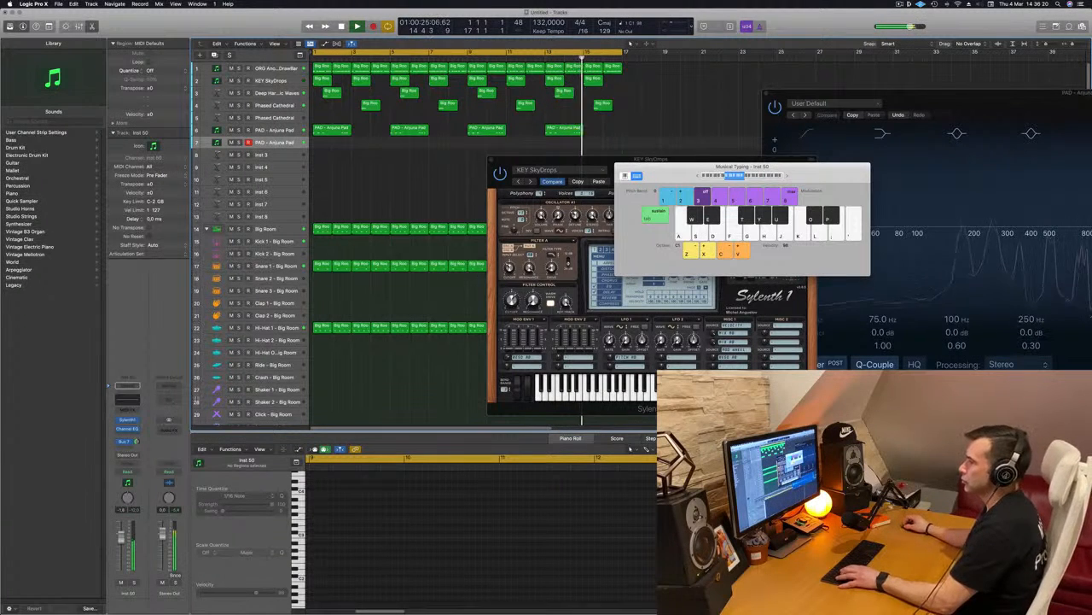
Open the duplicated Anjuna Pad track's Sylenth1 and audition its lowest typing-keyboard note while replaying from the beginning.
{"action": "left_click", "coordinate": [126, 421]}
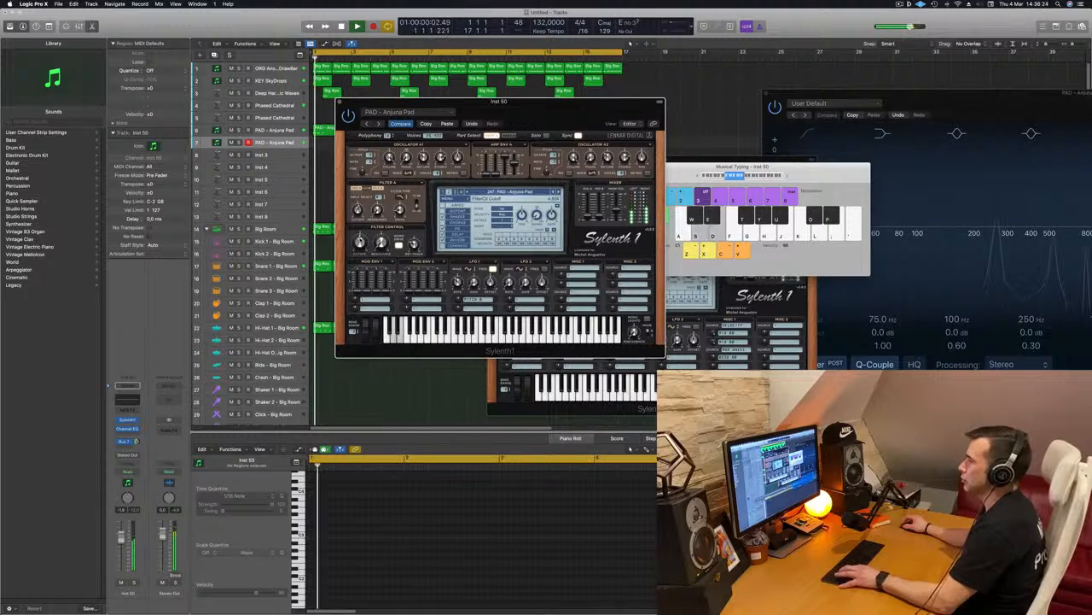
{"action": "left_click_drag", "start_coordinate": [798, 174], "coordinate": [881, 188]}
{"action": "key", "text": "a"}
{"action": "key", "text": "space"}
{"action": "key", "text": "space"}
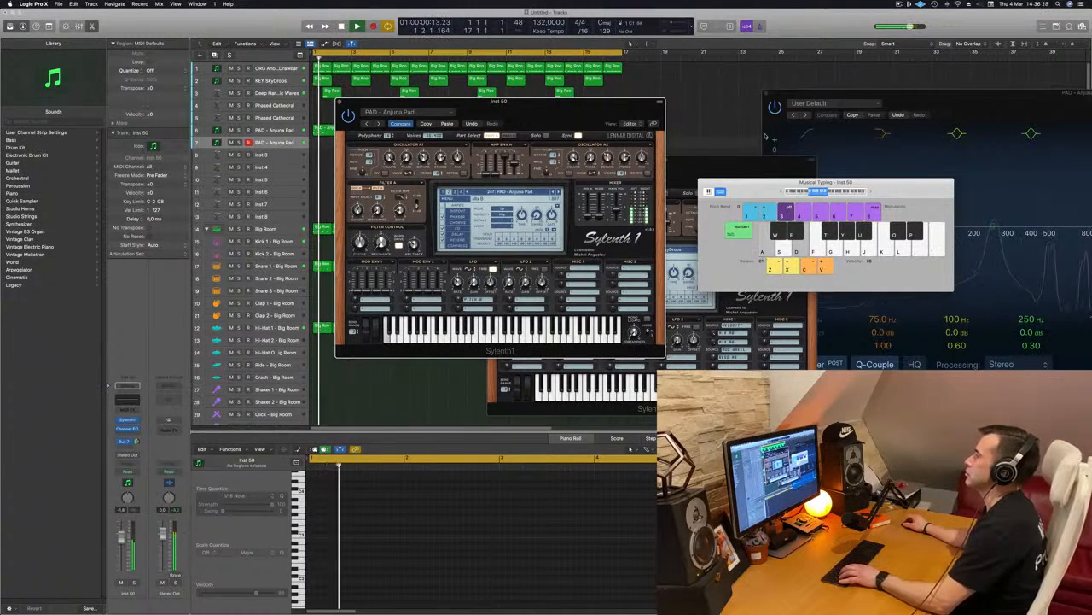
{"action": "key", "text": "a"}
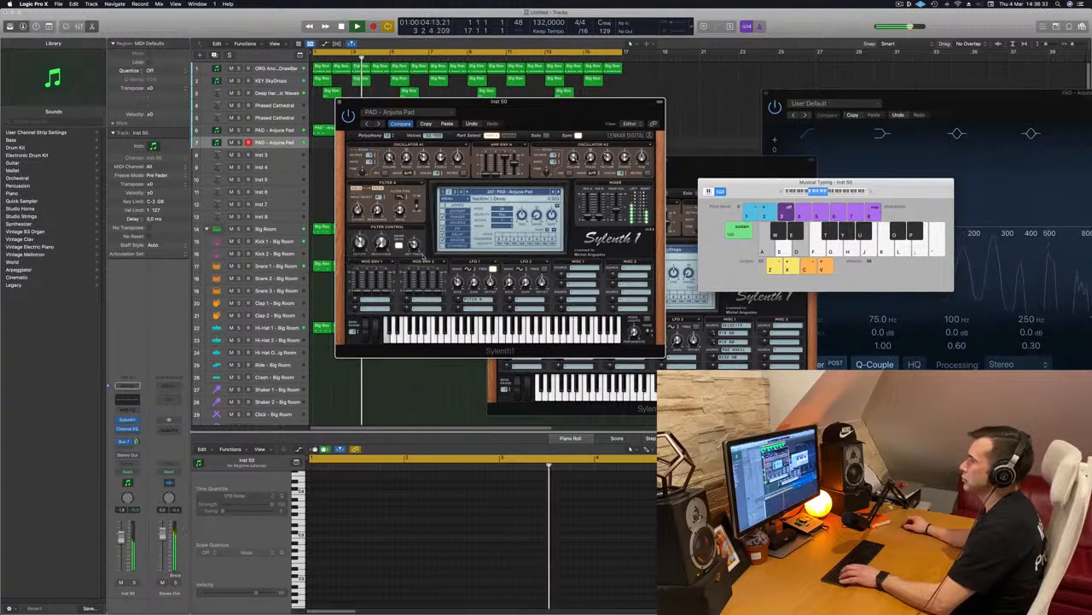
Rehearse a line of held notes on the duplicated Anjuna Pad while adjusting its channel volume.
{"action": "key", "text": "a"}
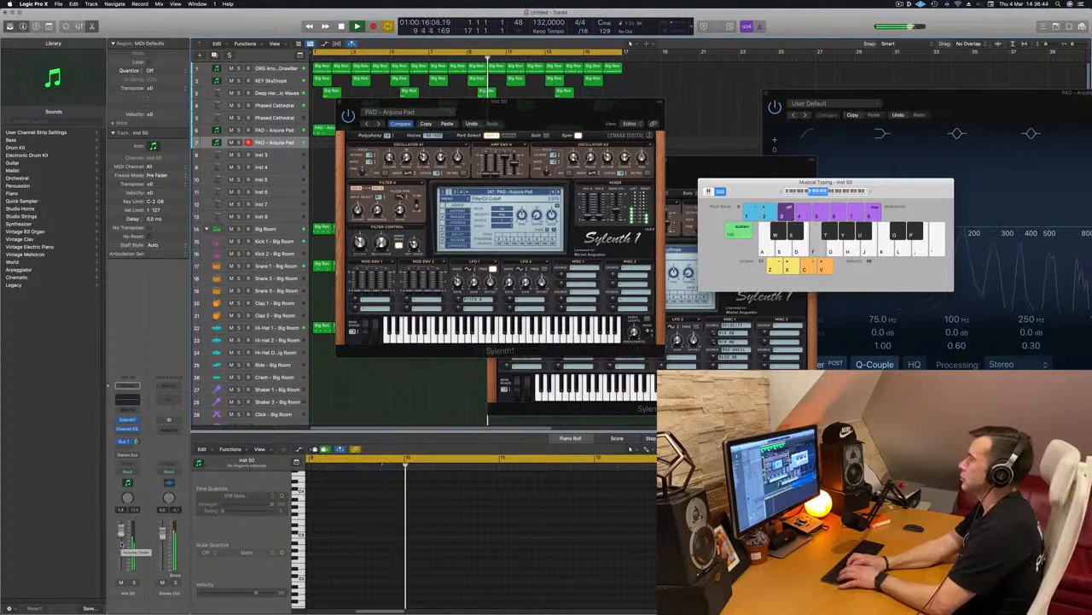
{"action": "key", "text": "g"}
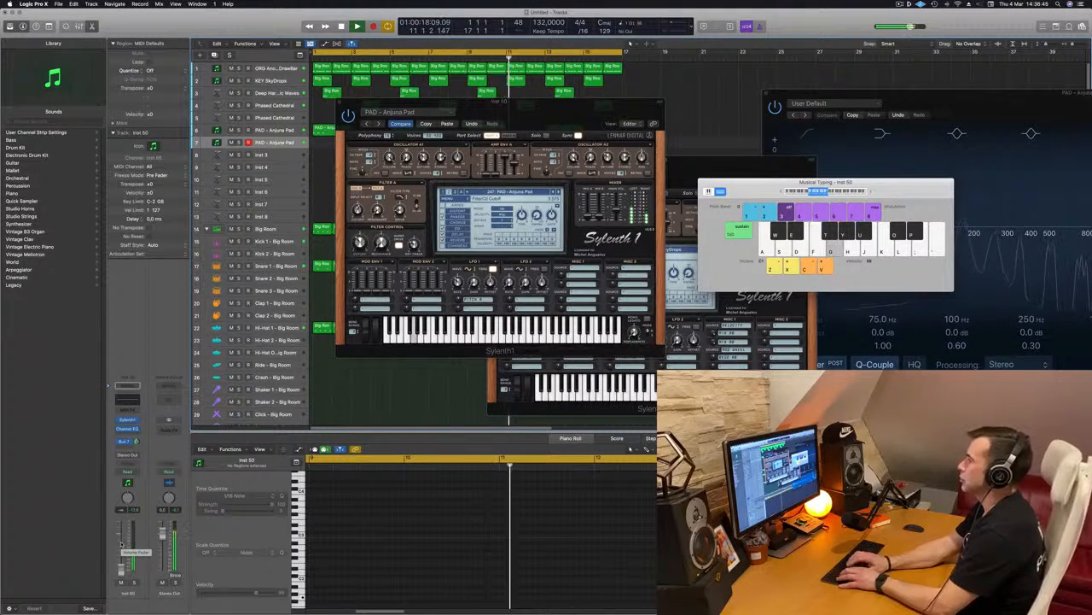
{"action": "key", "text": "h"}
{"action": "key", "text": "a"}
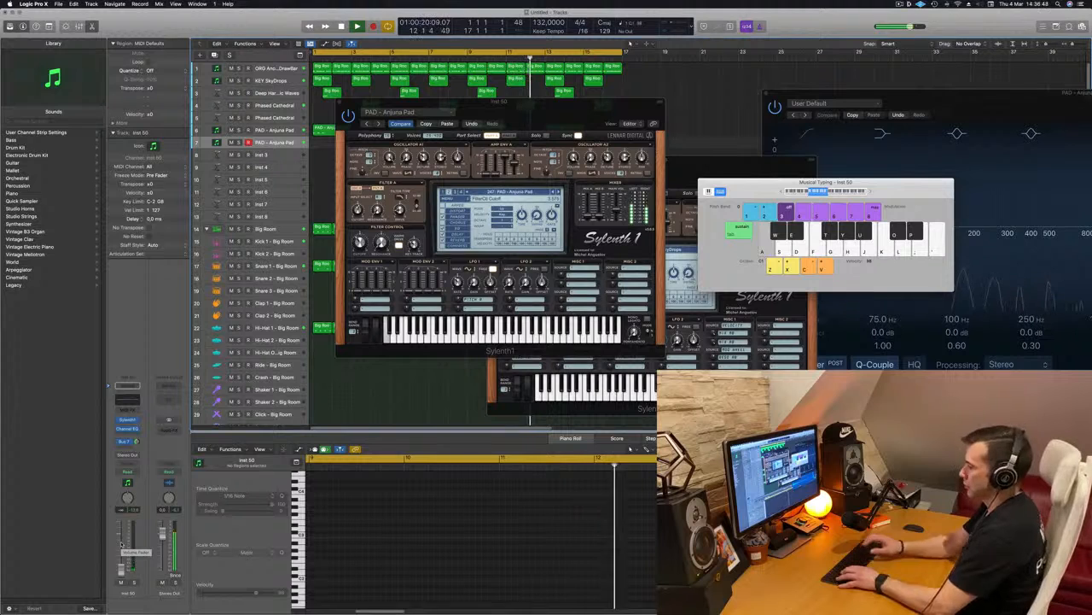
{"action": "key", "text": "d"}
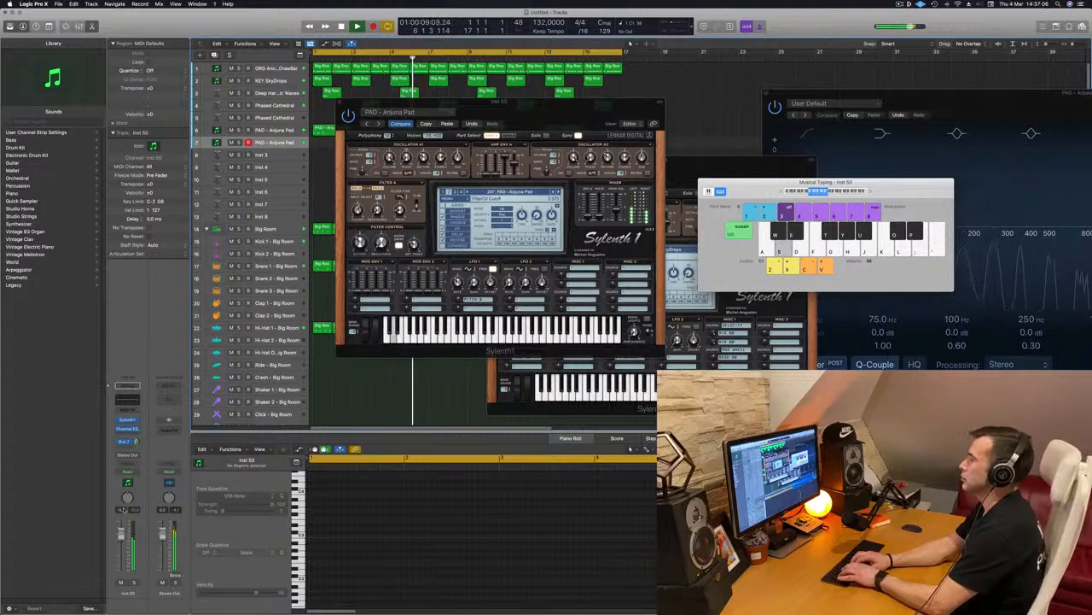
Record a held two-note line, C followed by D, from bar 9 to bar 13 on the duplicated Anjuna Pad track.
{"action": "key", "text": "r"}
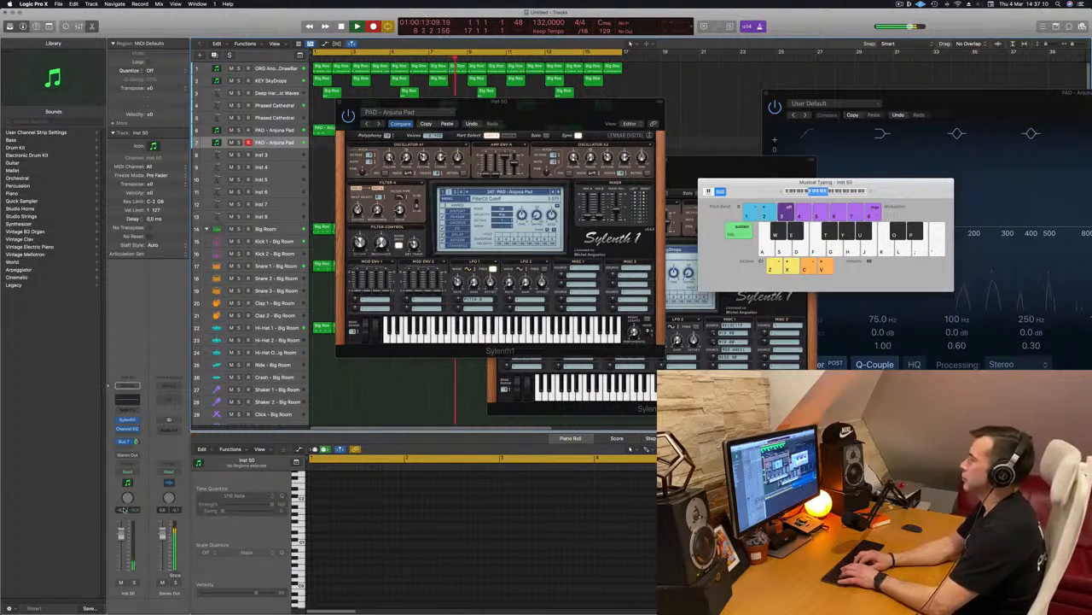
{"action": "key", "text": "a"}
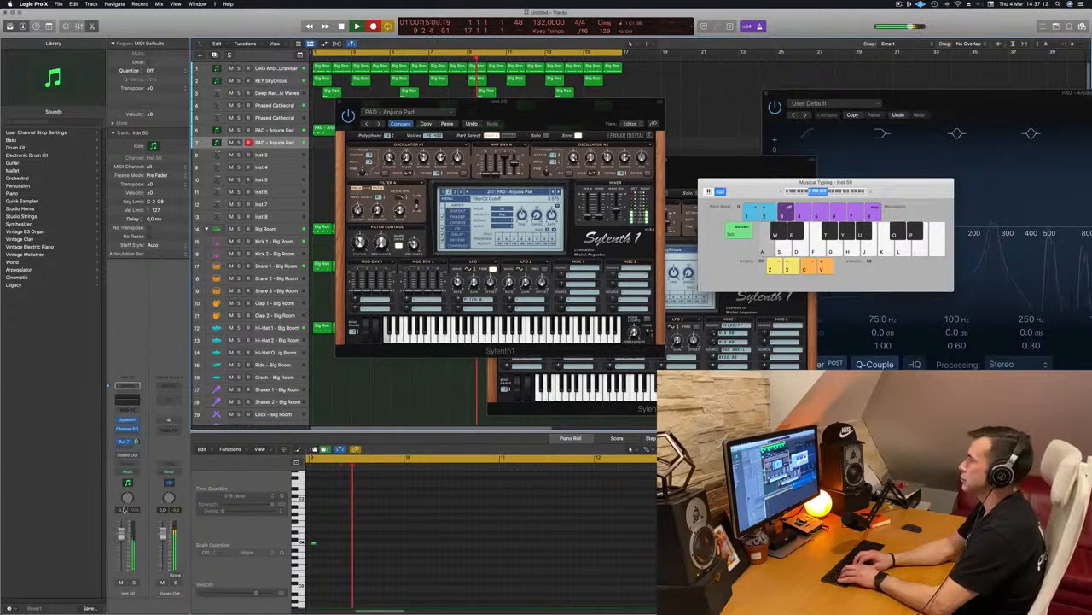
{"action": "key", "text": "s"}
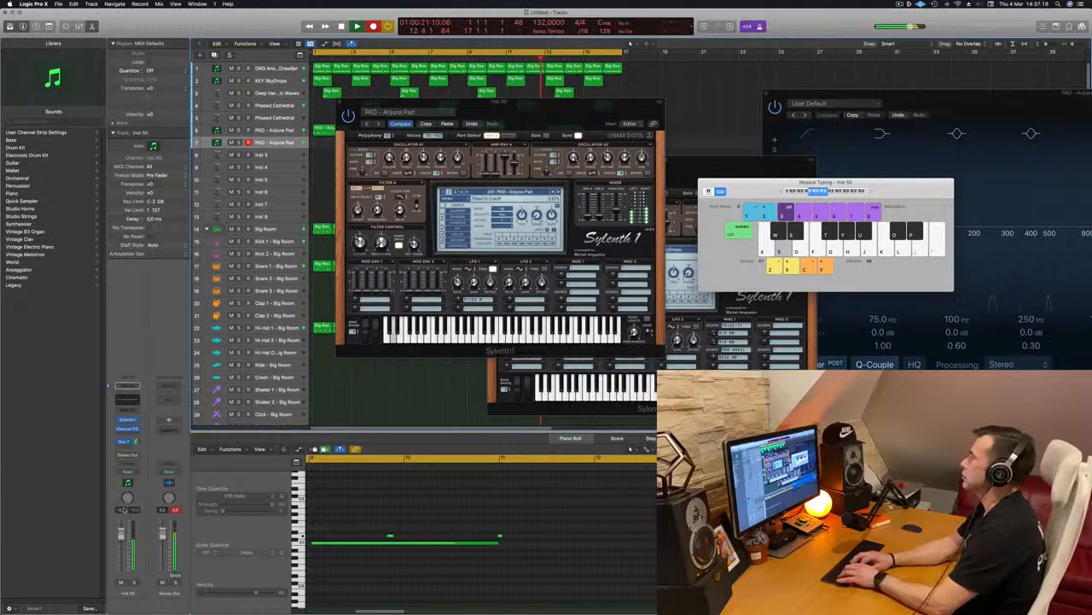
{"action": "key", "text": "space"}
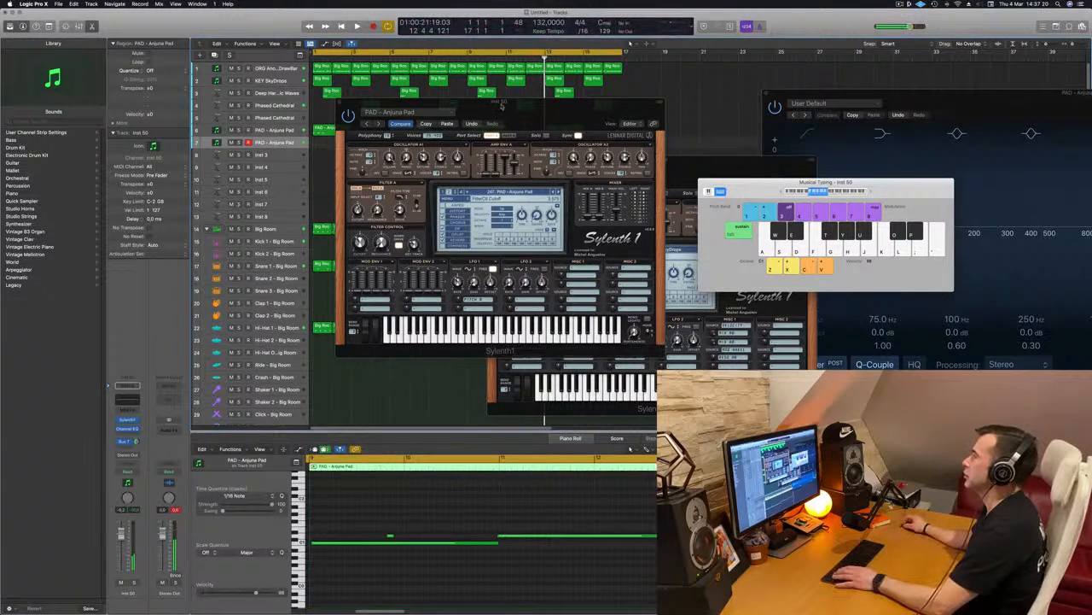
Move the Sylenth1 window out of the way and shift the newly recorded pad region to bar 1.
{"action": "left_click_drag", "start_coordinate": [444, 101], "coordinate": [838, 136]}
{"action": "left_click_drag", "start_coordinate": [510, 141], "coordinate": [355, 141]}
{"action": "left_click", "coordinate": [343, 202]}
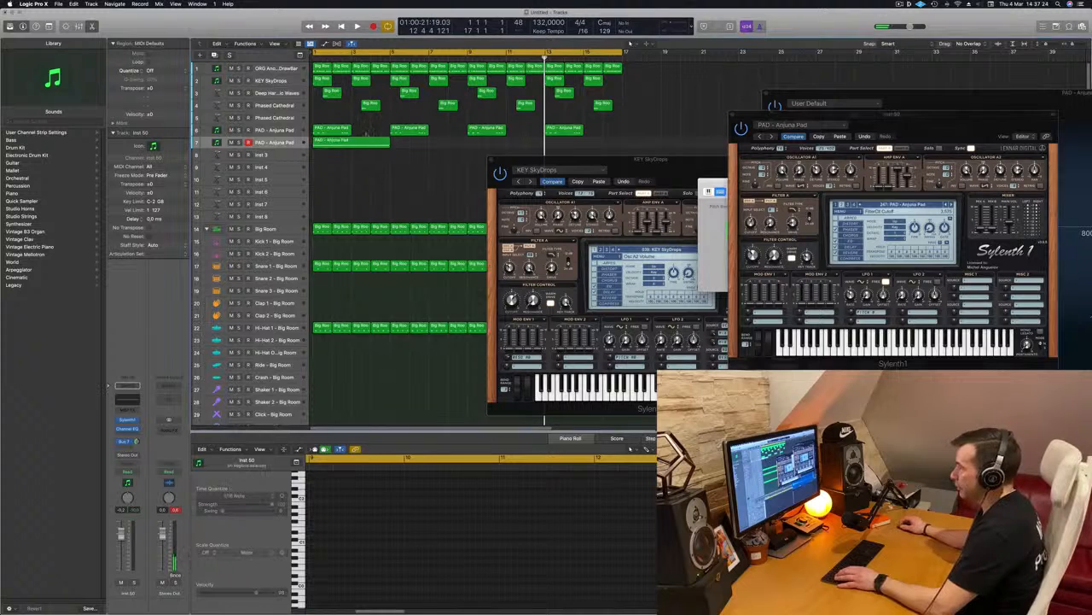
Delete the stray short note from the new pad region, return to the beginning, and select its remaining notes.
{"action": "left_click", "coordinate": [365, 143]}
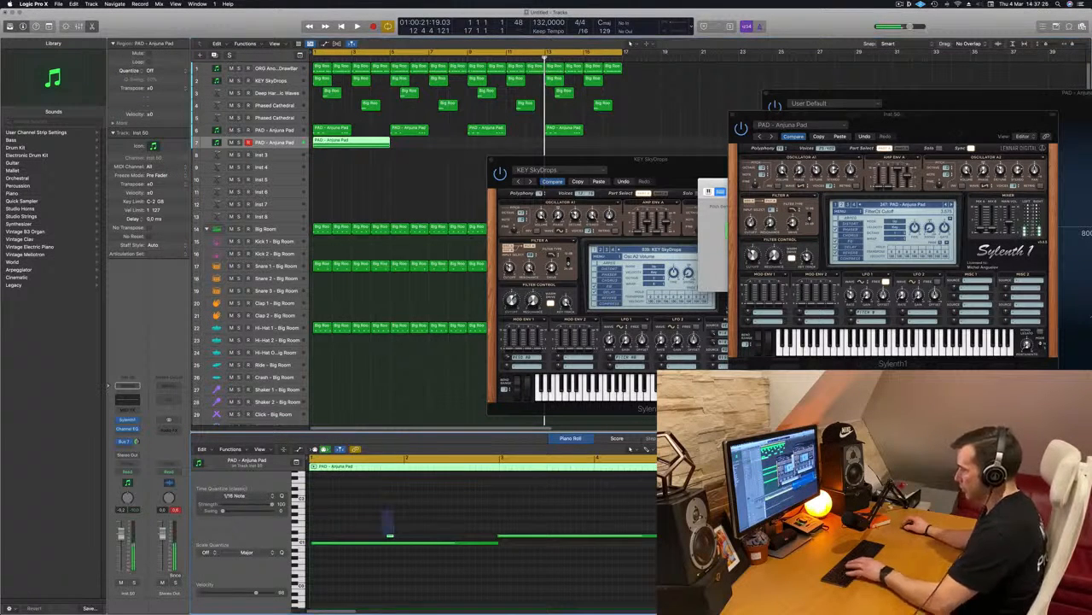
{"action": "key", "text": "Return"}
{"action": "key", "text": "super+a"}
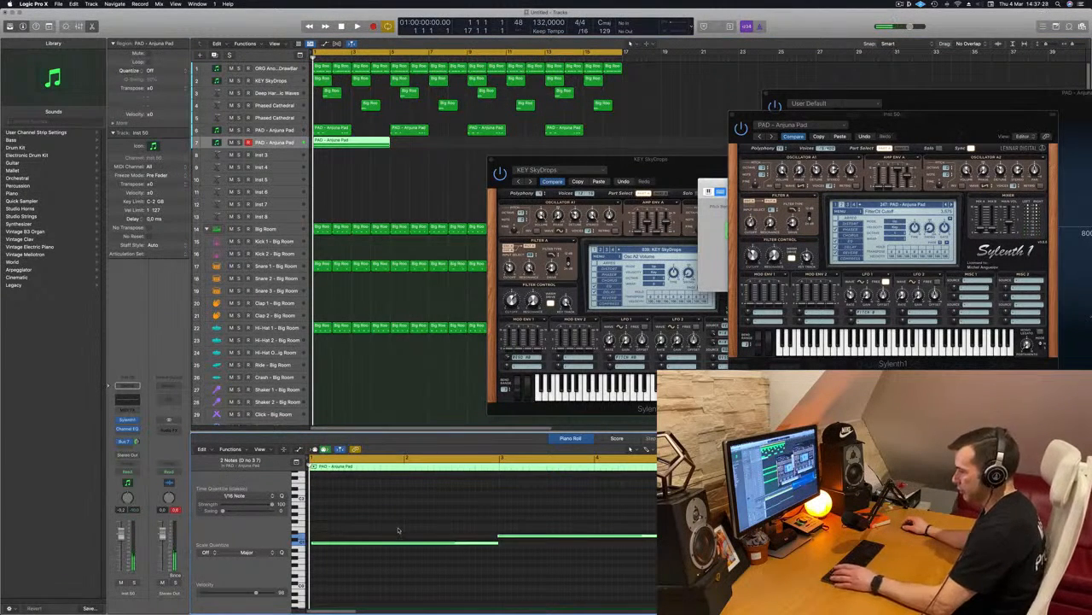
Lower the duplicated Anjuna Pad's volume while playing the arrangement, and restart playback from the beginning.
{"action": "key", "text": "space"}
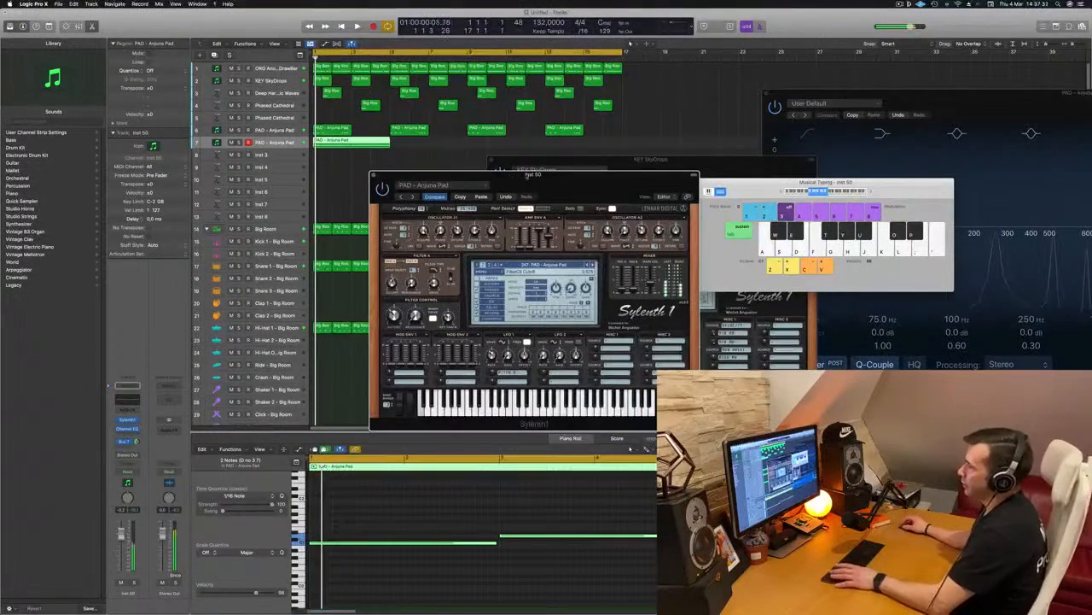
{"action": "left_click_drag", "start_coordinate": [510, 178], "coordinate": [468, 181]}
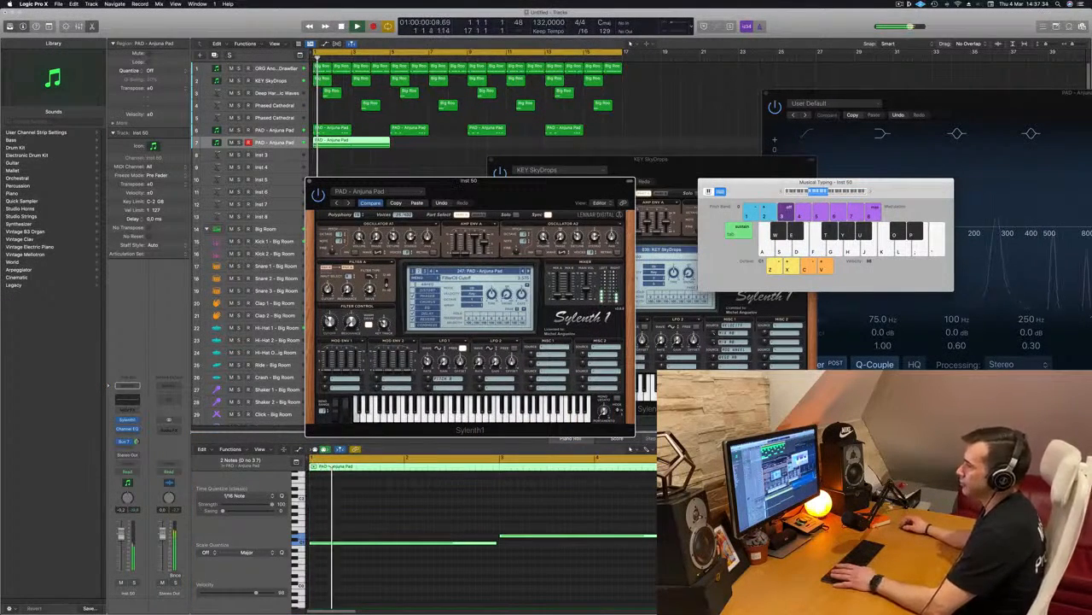
{"action": "left_click", "coordinate": [169, 456]}
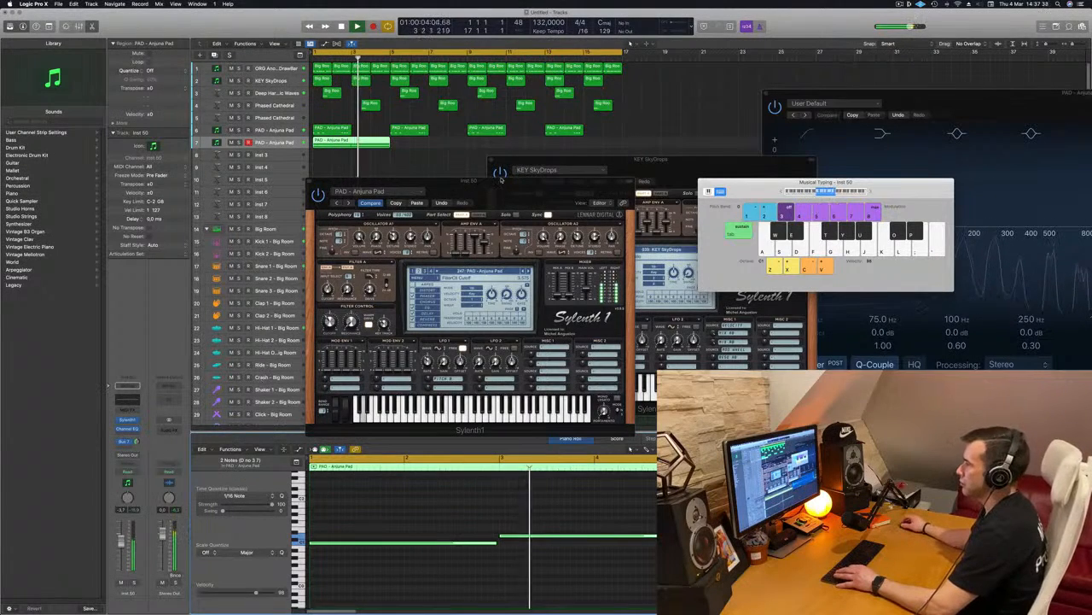
{"action": "left_click_drag", "start_coordinate": [444, 181], "coordinate": [672, 182]}
{"action": "left_click", "coordinate": [414, 190]}
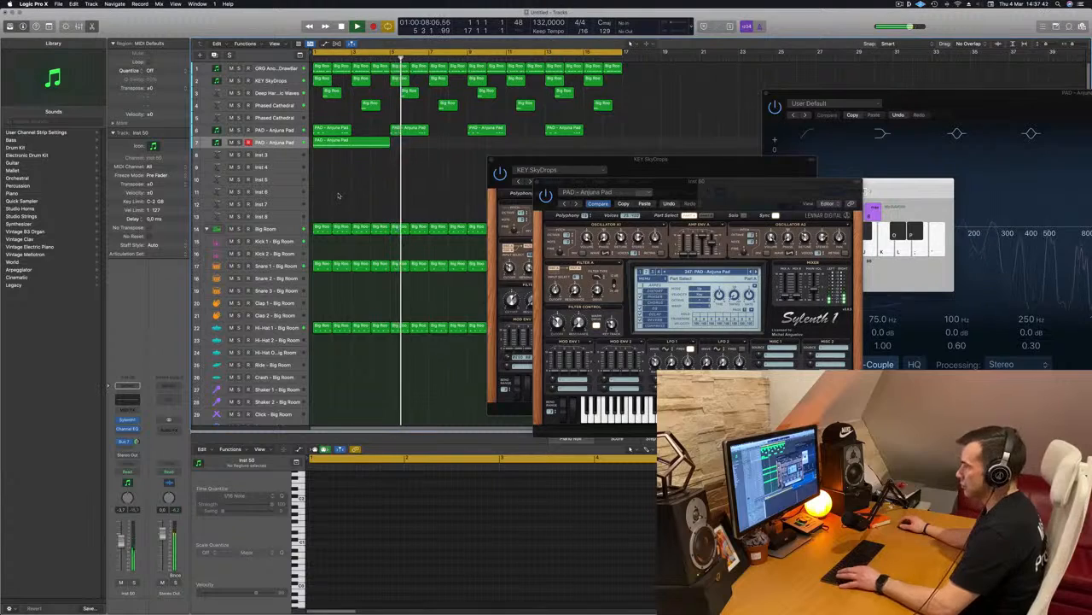
{"action": "key", "text": "space"}
{"action": "key", "text": "space"}
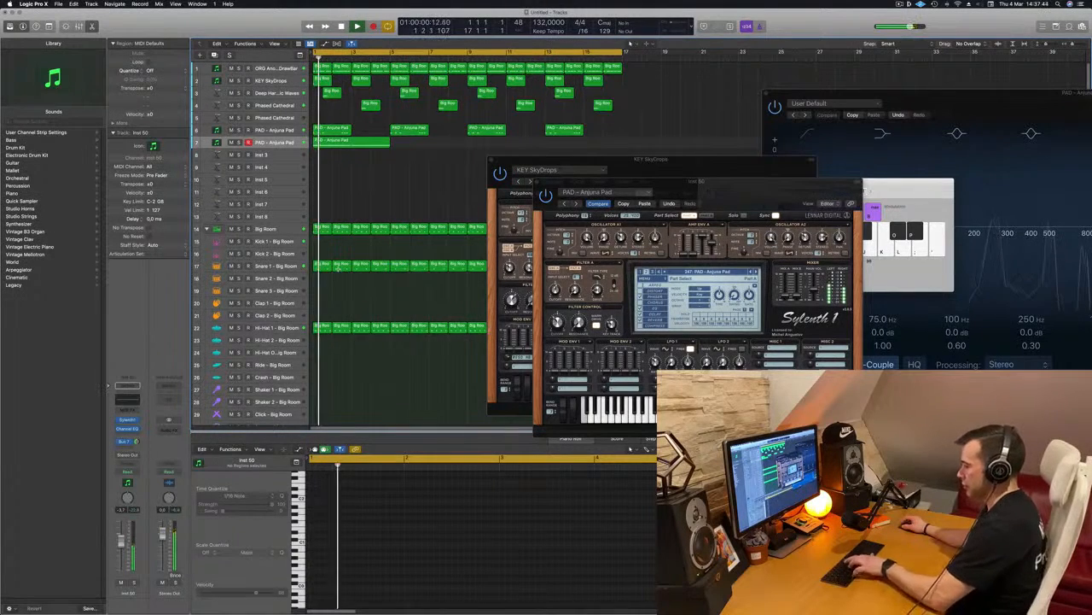
{"action": "key", "text": "x"}
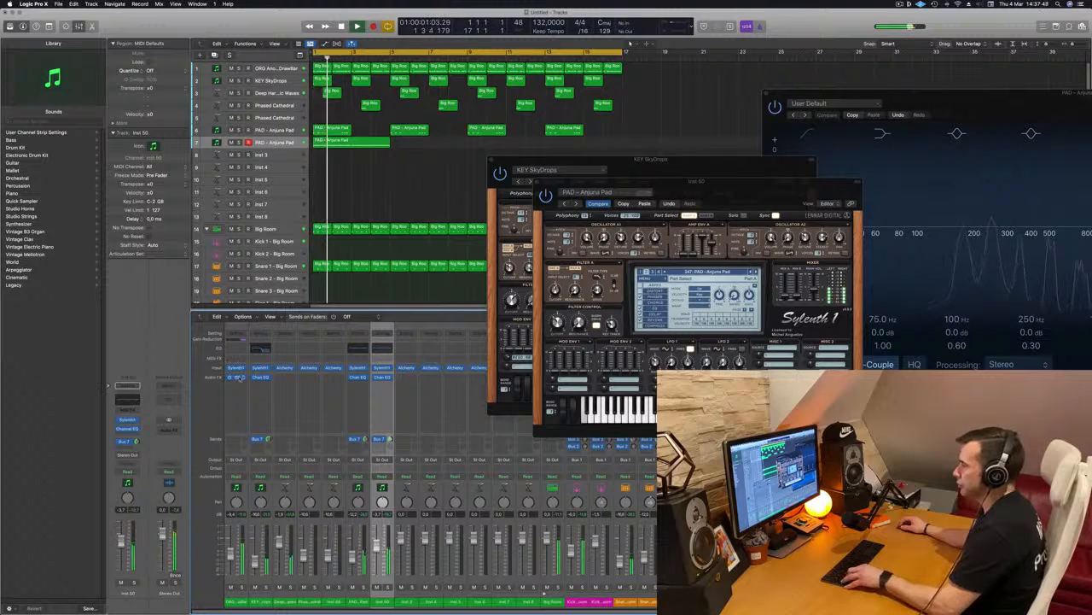
{"action": "left_click_drag", "start_coordinate": [389, 389], "coordinate": [384, 390]}
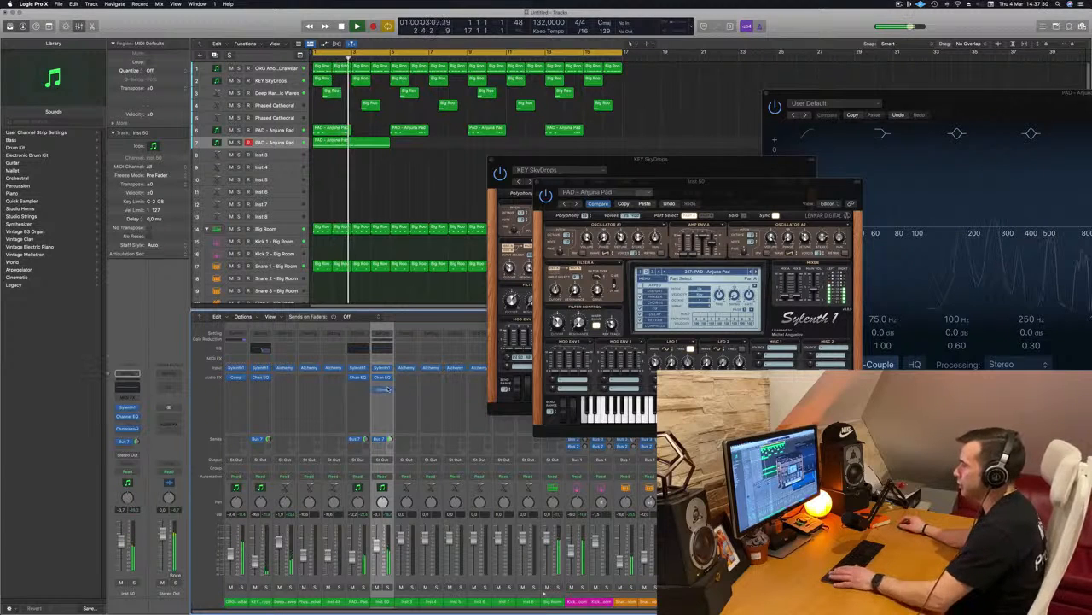
{"action": "key", "text": "space"}
{"action": "key", "text": "space"}
{"action": "left_click", "coordinate": [382, 389]}
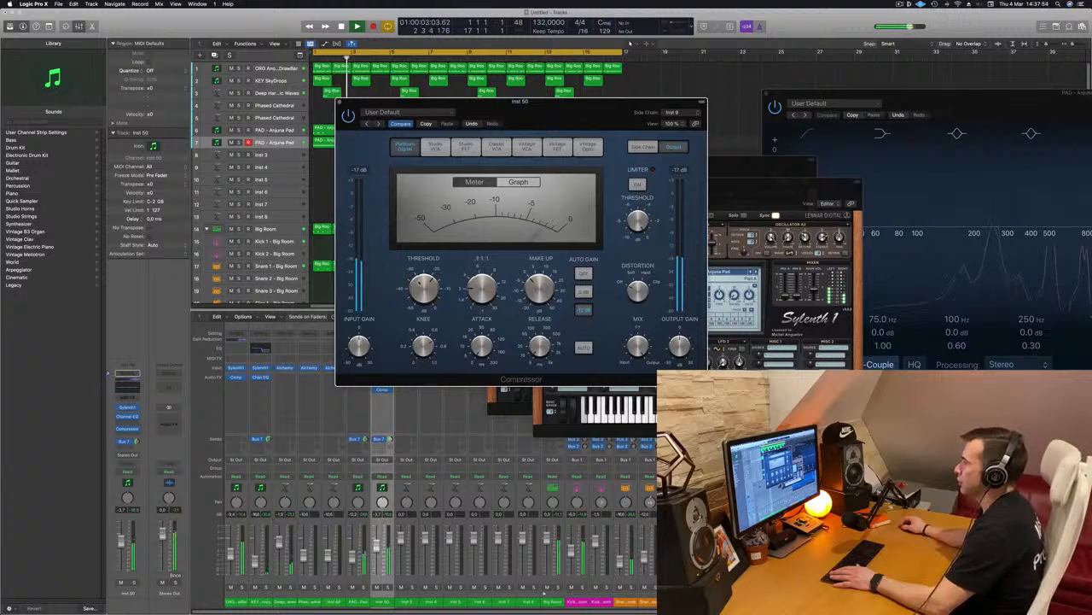
{"action": "left_click_drag", "start_coordinate": [339, 102], "coordinate": [423, 124]}
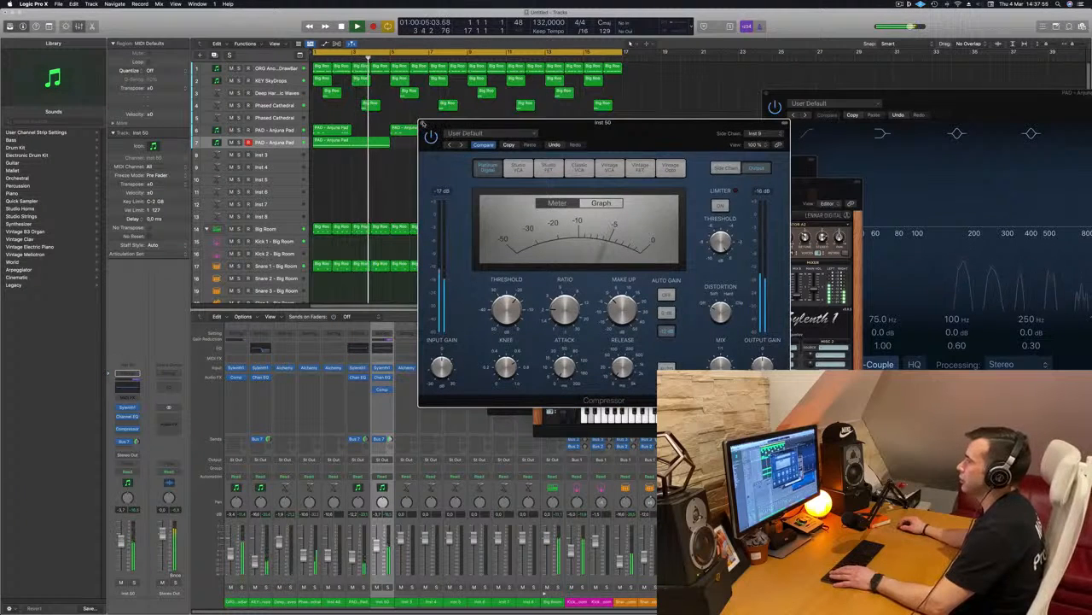
Close the Compressor, move the duplicated Anjuna Pad track up to track 2, and repeat its region through bar 17.
{"action": "left_click", "coordinate": [423, 124]}
{"action": "left_click_drag", "start_coordinate": [287, 143], "coordinate": [429, 81]}
{"action": "left_click", "coordinate": [305, 80]}
{"action": "left_click_drag", "start_coordinate": [356, 81], "coordinate": [511, 82]}
{"action": "key", "text": "space"}
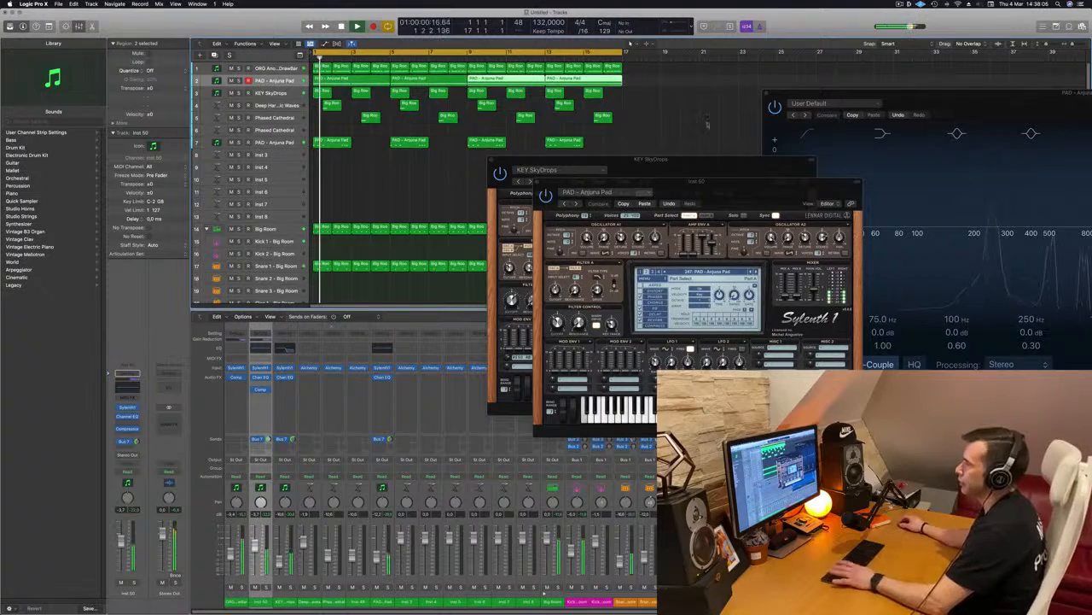
Move the Sylenth1 windows aside and audition the track 2 Anjuna Pad from the beginning.
{"action": "left_click_drag", "start_coordinate": [681, 192], "coordinate": [808, 217]}
{"action": "left_click_drag", "start_coordinate": [724, 171], "coordinate": [927, 82]}
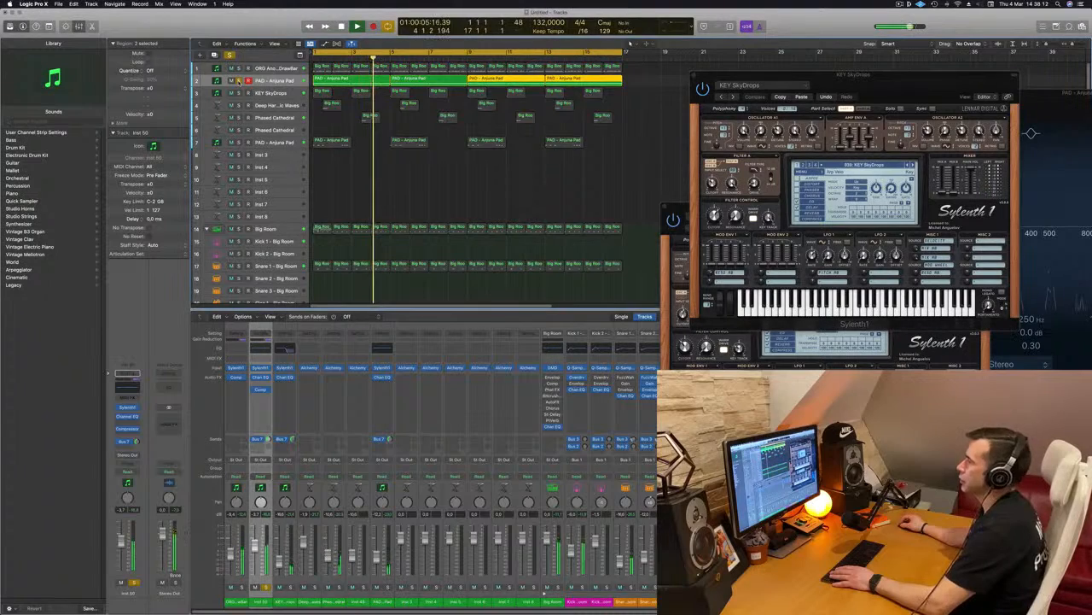
{"action": "key", "text": "Return"}
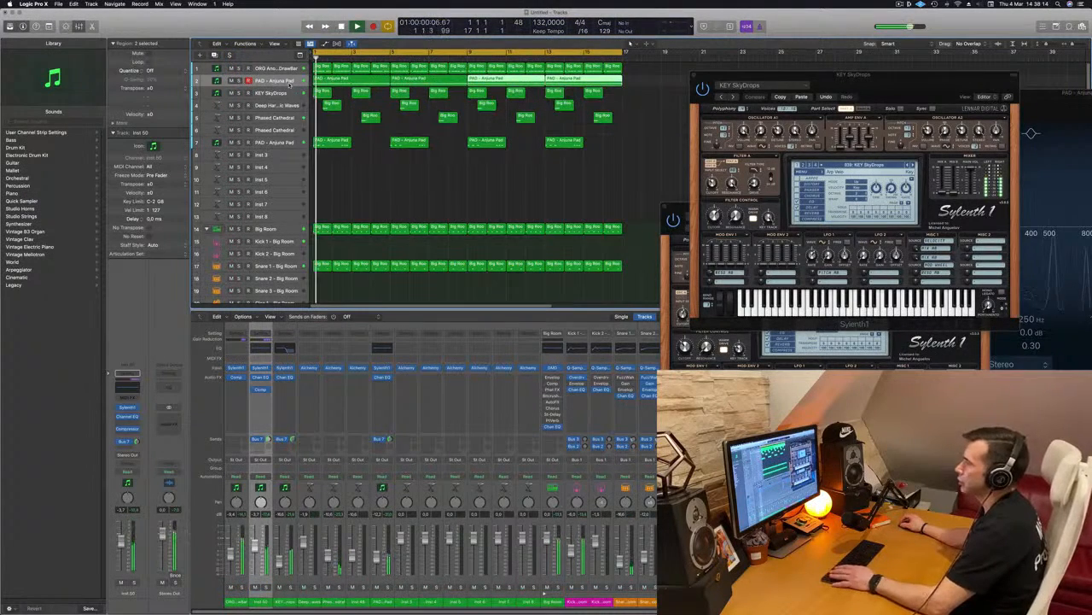
Route the outputs of the ORG Another DrawBar and track 2 Anjuna Pad channels to Bus 9, and start playback.
{"action": "left_click", "coordinate": [230, 602]}
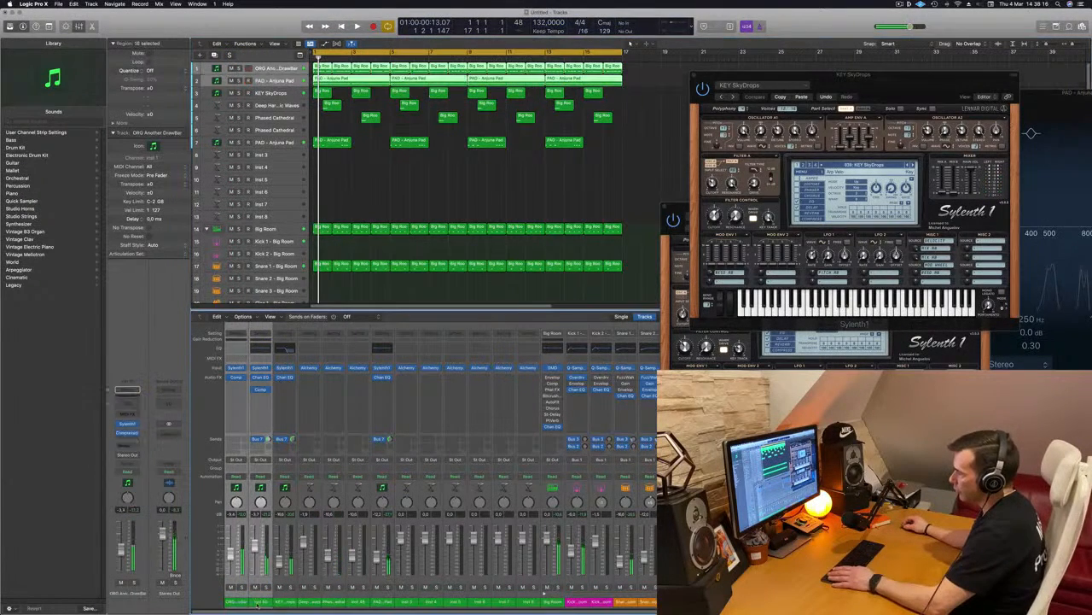
{"action": "left_click", "coordinate": [261, 459]}
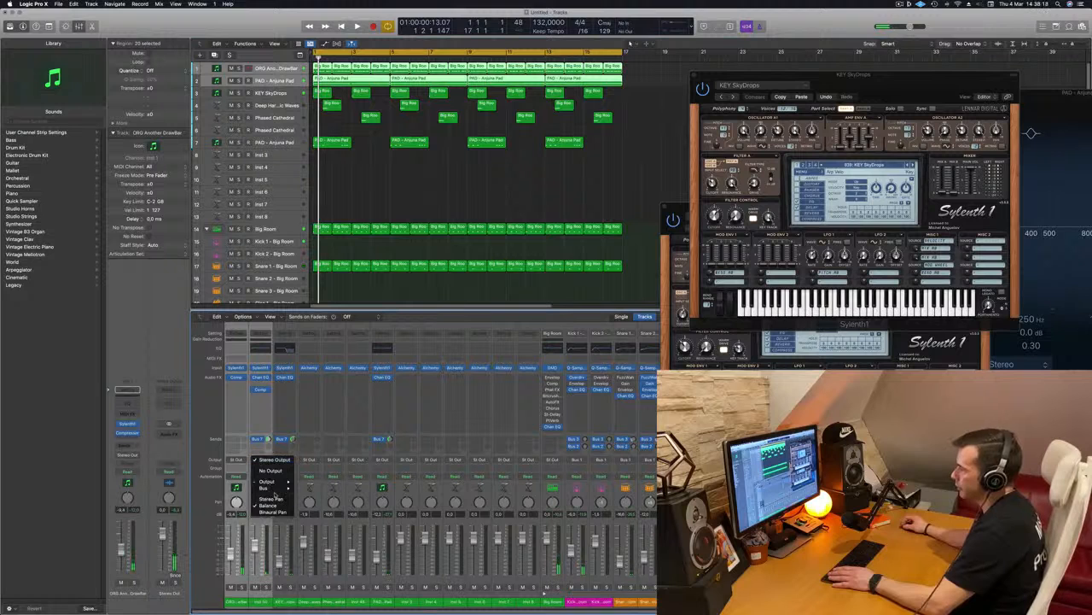
{"action": "mouse_move", "coordinate": [271, 487]}
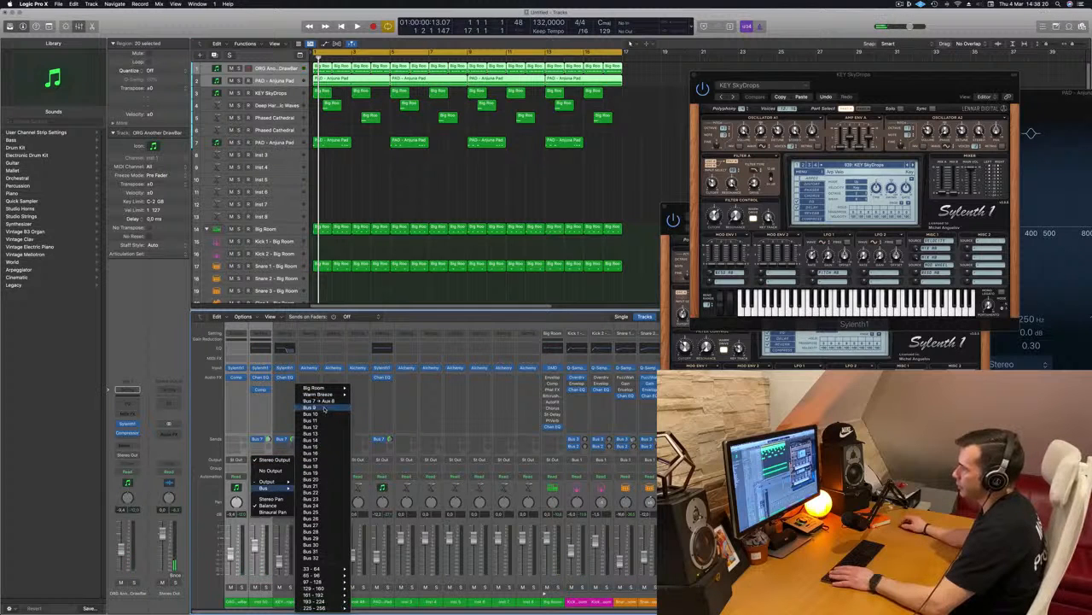
{"action": "left_click", "coordinate": [449, 217]}
{"action": "key", "text": "space"}
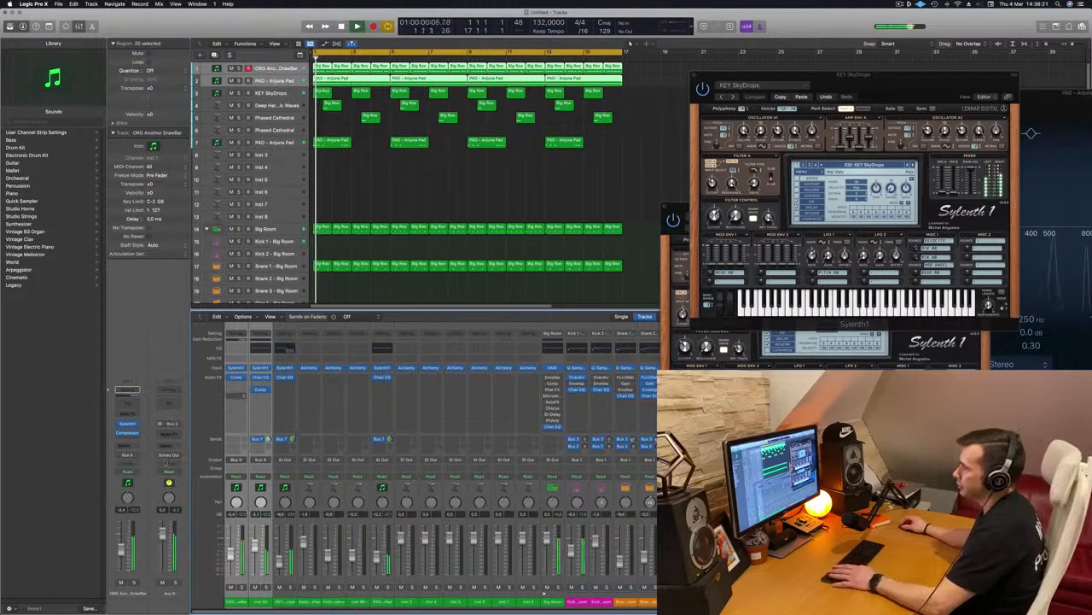
Insert a stereo Compressor on the Aux 9 channel, switch it to Classic VCA, and set its threshold to -24.0 dB.
{"action": "left_click", "coordinate": [170, 433]}
{"action": "mouse_move", "coordinate": [192, 449]}
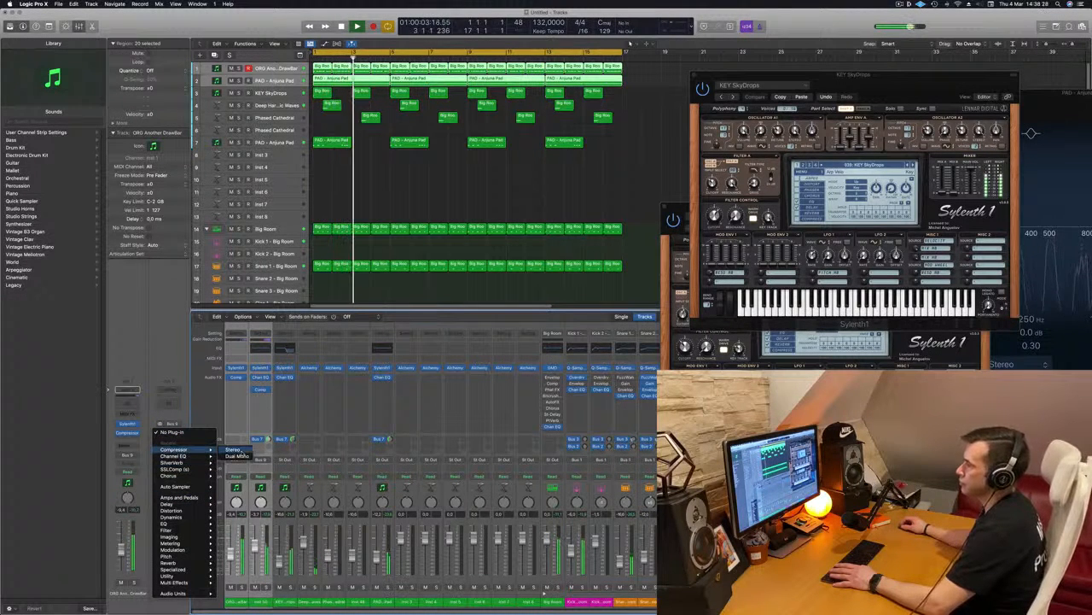
{"action": "left_click", "coordinate": [232, 450]}
{"action": "left_click_drag", "start_coordinate": [514, 94], "coordinate": [514, 144]}
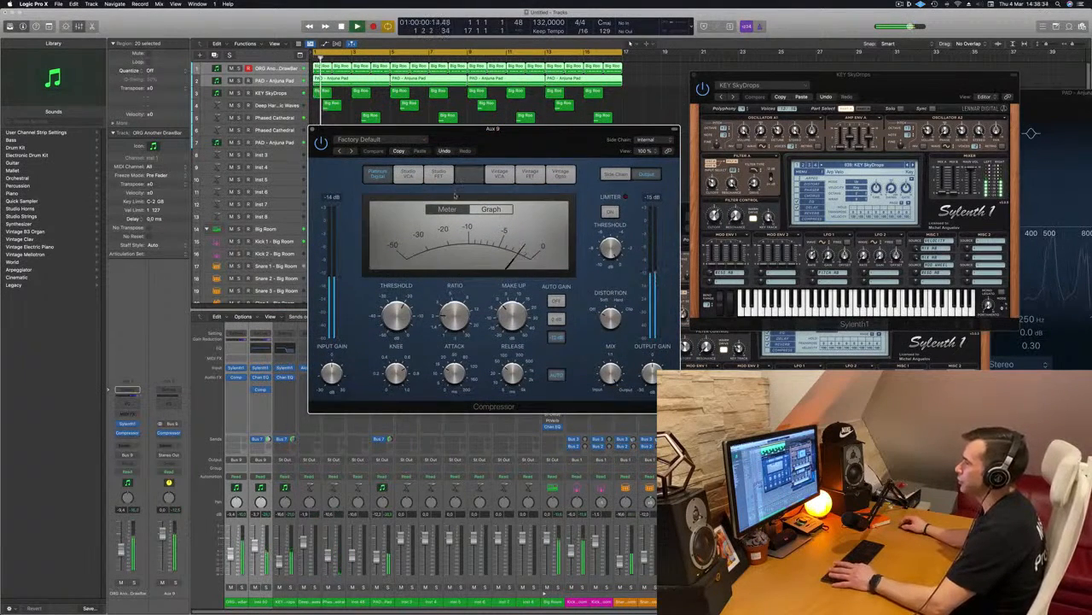
{"action": "left_click", "coordinate": [469, 173]}
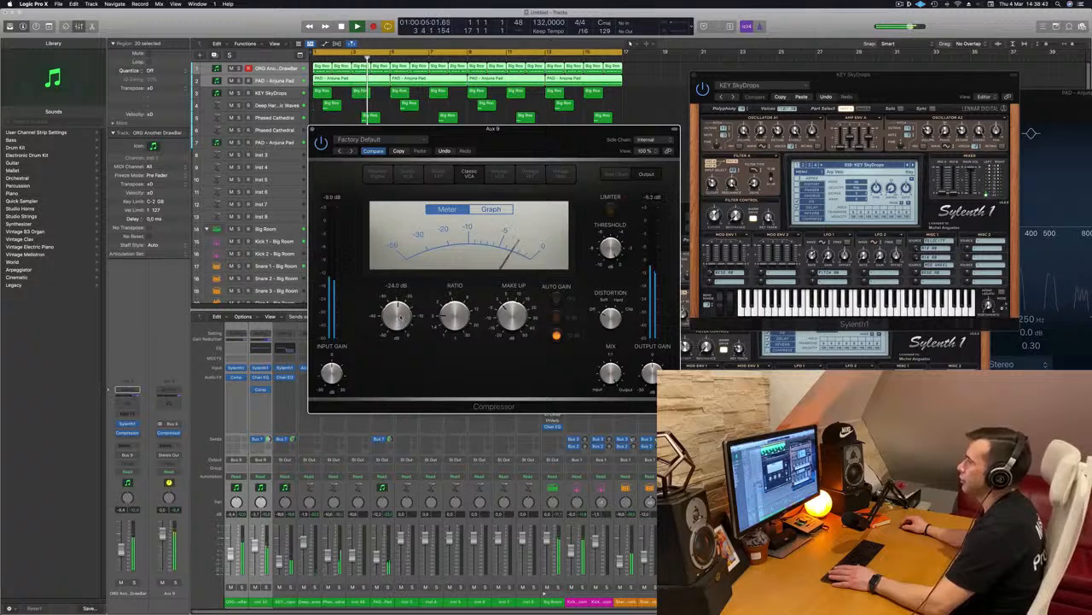
Lower the volume of the track 2 Anjuna Pad during playback and move the Aux 9 Compressor window aside.
{"action": "left_click", "coordinate": [255, 80]}
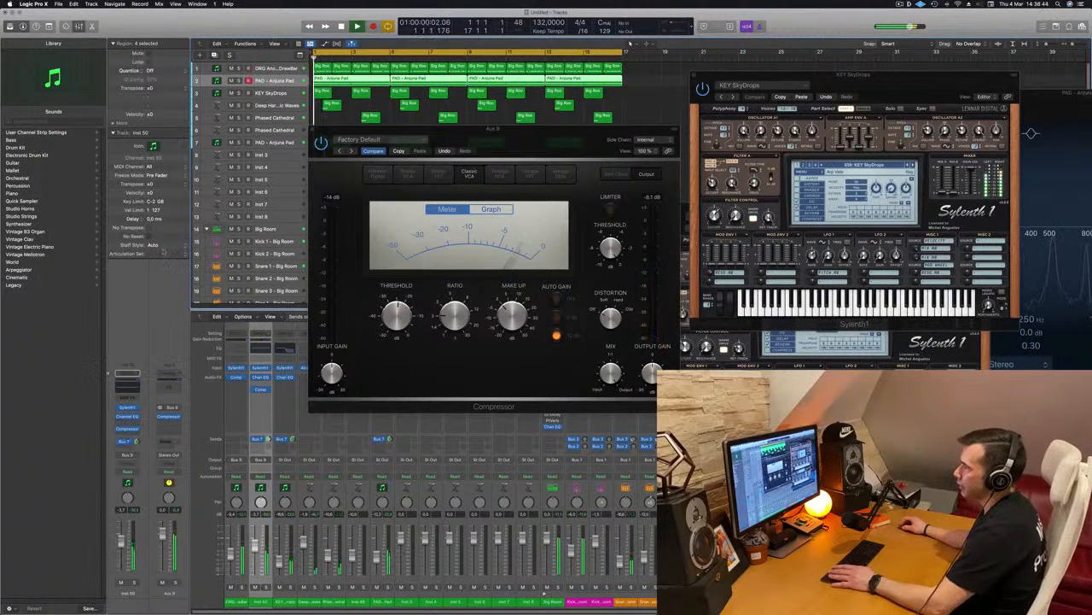
{"action": "key", "text": "space"}
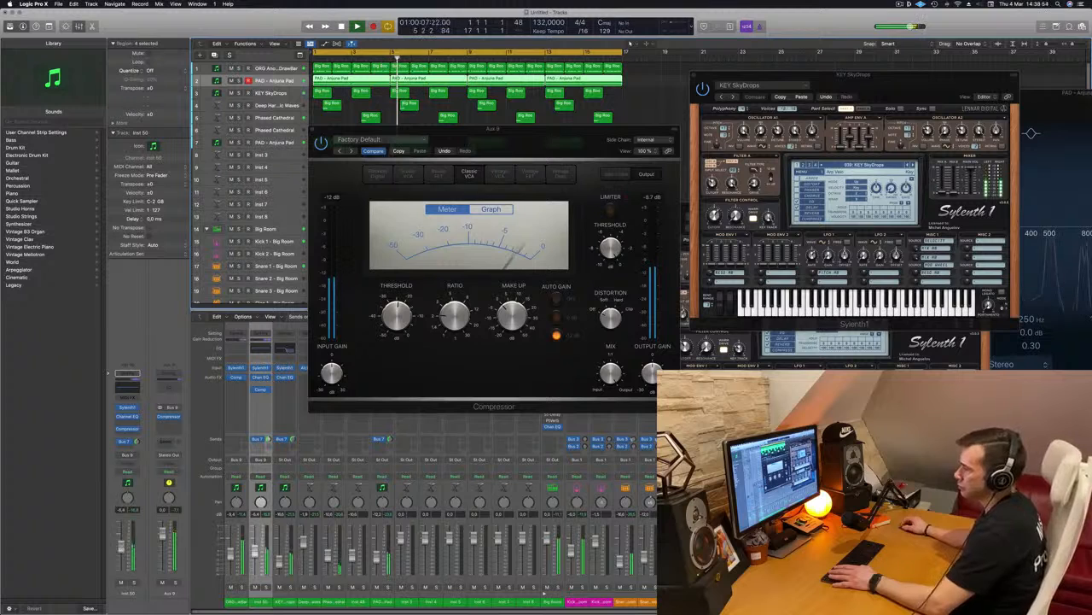
{"action": "left_click_drag", "start_coordinate": [541, 138], "coordinate": [702, 158]}
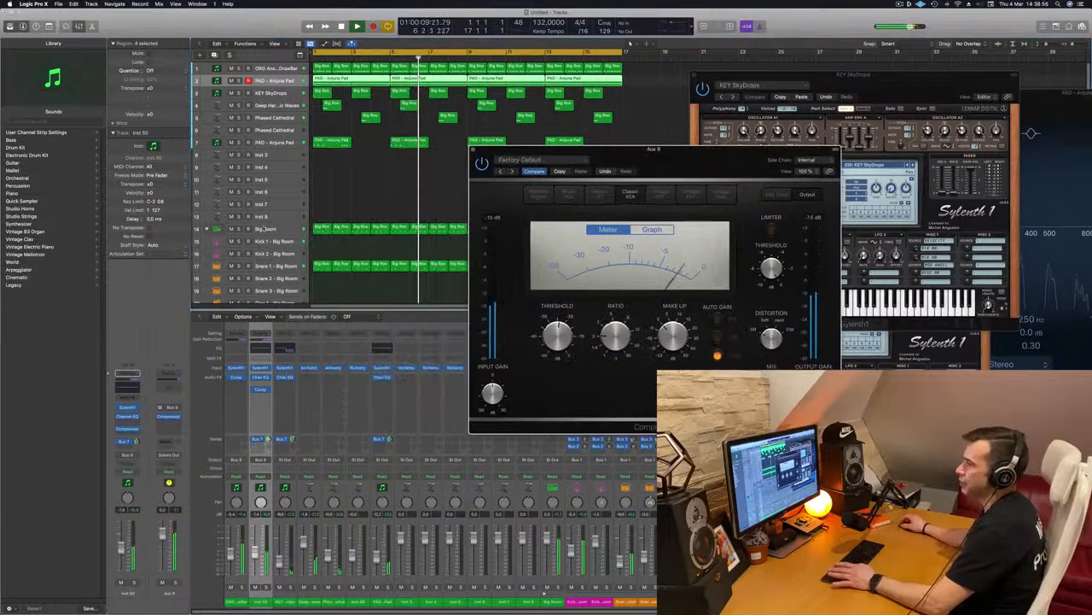
Insert a second stereo Compressor on Aux 9 and set its side chain to Kick 1 - Big Room (Inst 9).
{"action": "left_click", "coordinate": [171, 421]}
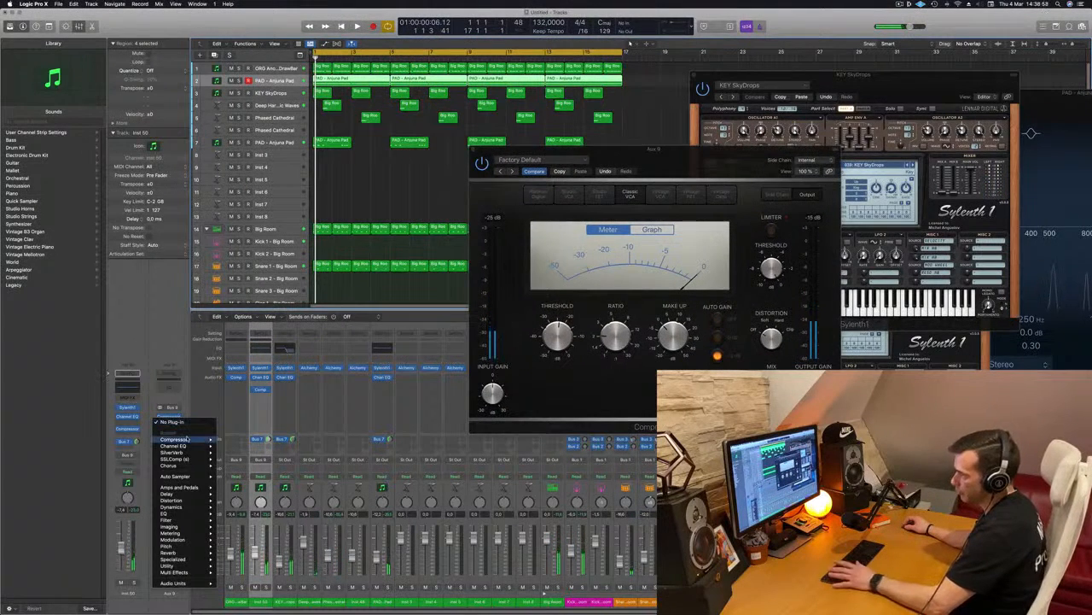
{"action": "left_click", "coordinate": [220, 439]}
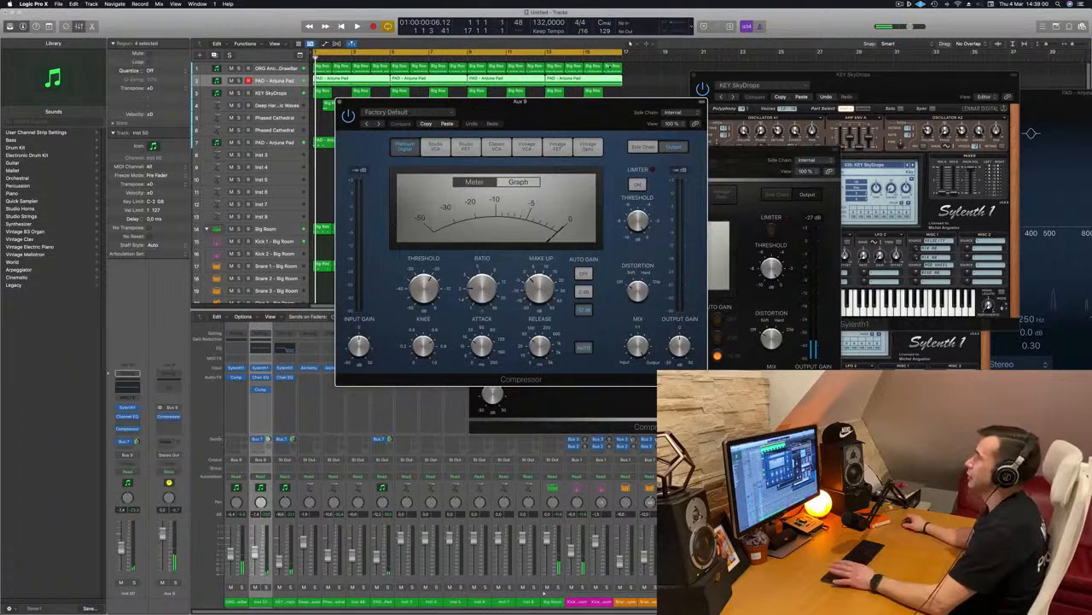
{"action": "left_click", "coordinate": [673, 113]}
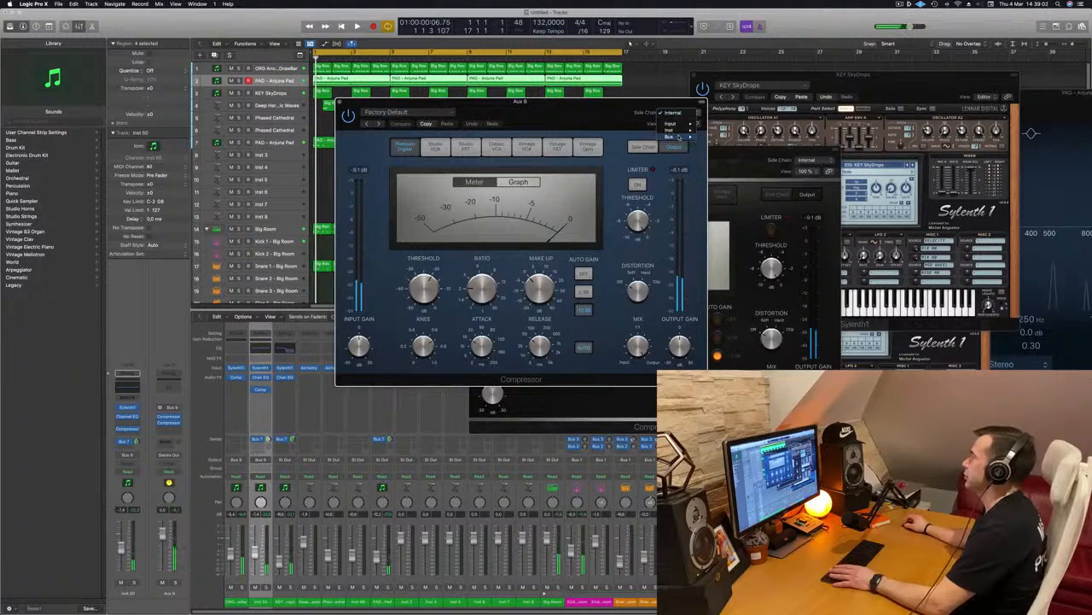
{"action": "mouse_move", "coordinate": [679, 137]}
{"action": "left_click", "coordinate": [725, 136]}
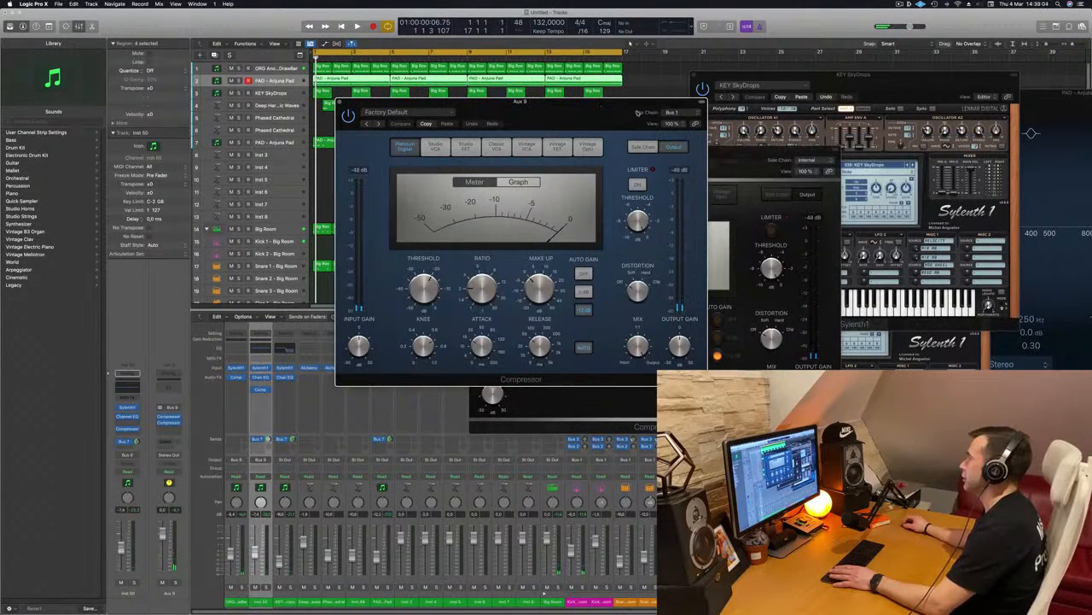
{"action": "left_click", "coordinate": [677, 113]}
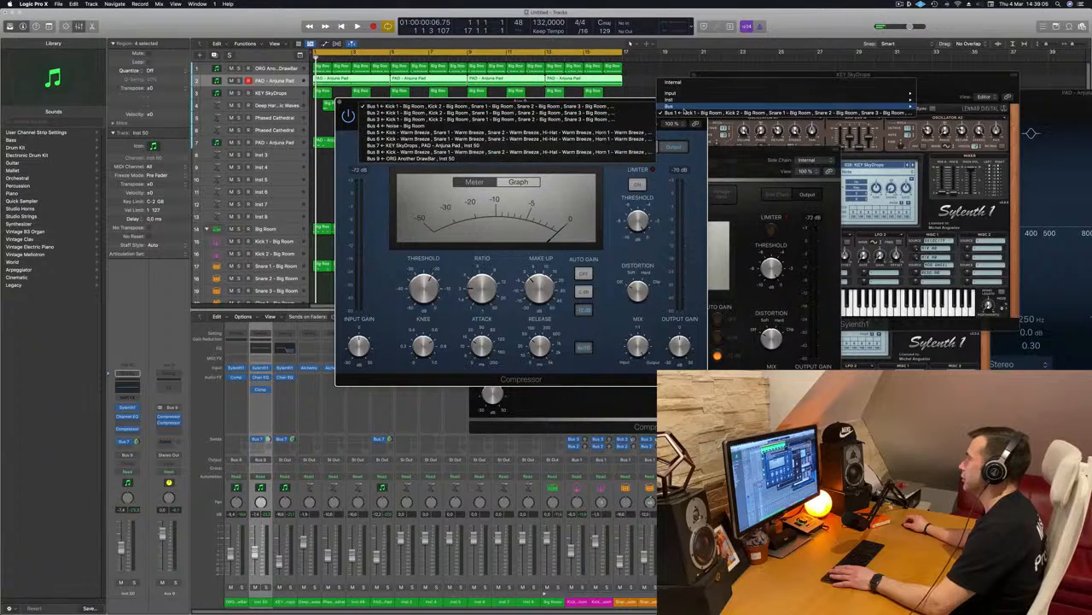
{"action": "mouse_move", "coordinate": [687, 102]}
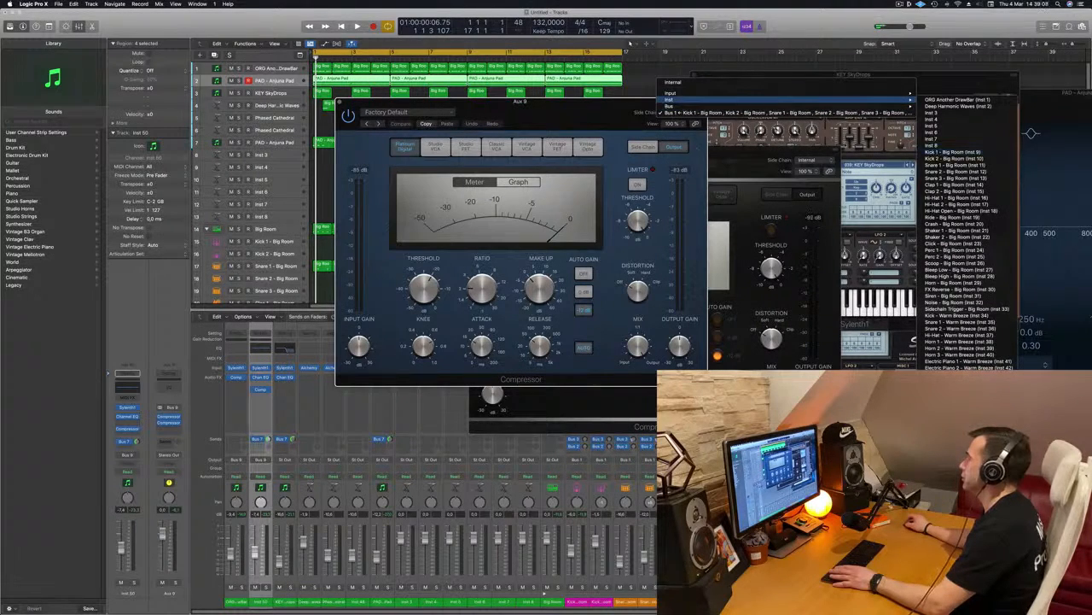
{"action": "left_click", "coordinate": [956, 151]}
Set the sidechained Compressor's ratio to about 4.1:1 and adjust its threshold during playback, closing its window when done.
{"action": "key", "text": "space"}
{"action": "left_click_drag", "start_coordinate": [488, 291], "coordinate": [491, 273]}
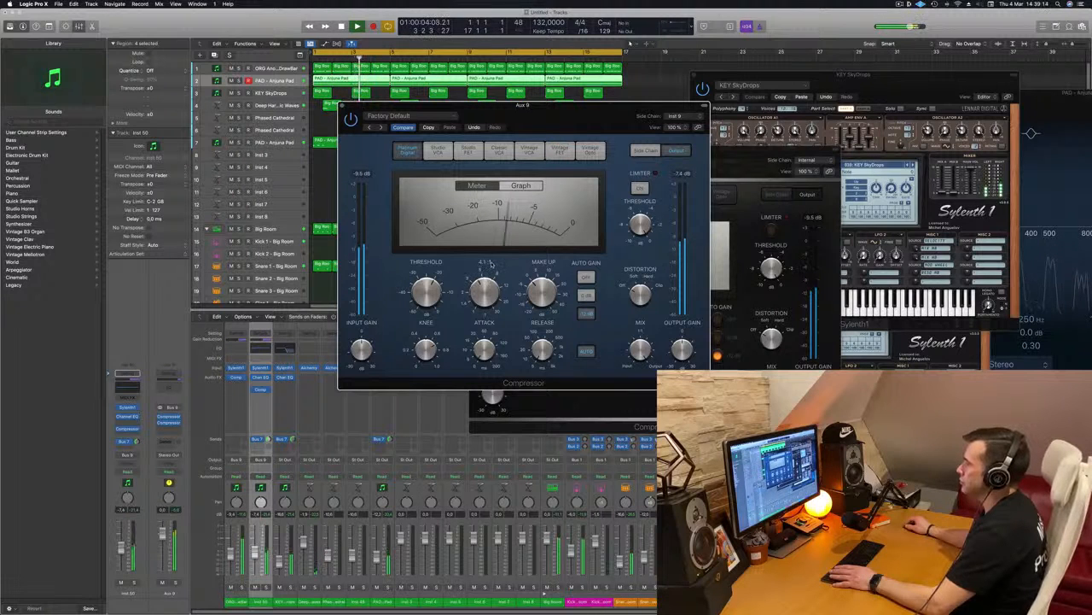
{"action": "left_click_drag", "start_coordinate": [596, 130], "coordinate": [640, 141]}
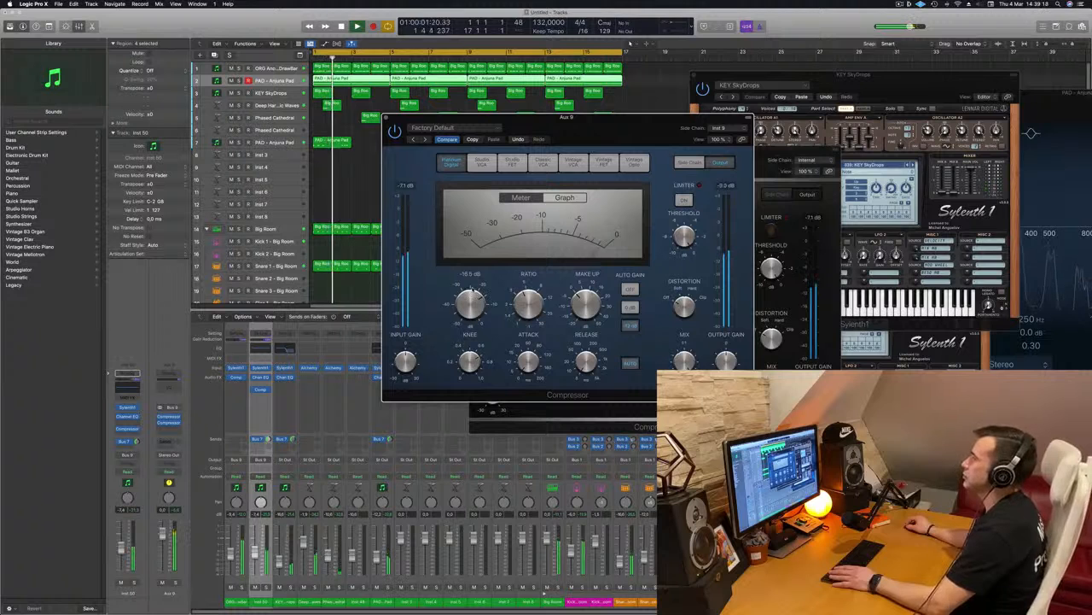
{"action": "left_click", "coordinate": [386, 117]}
Compare the arrangement with the track 2 Anjuna Pad muted and unmuted, restarting playback between listens.
{"action": "key", "text": "space"}
{"action": "key", "text": "space"}
{"action": "left_click", "coordinate": [231, 81]}
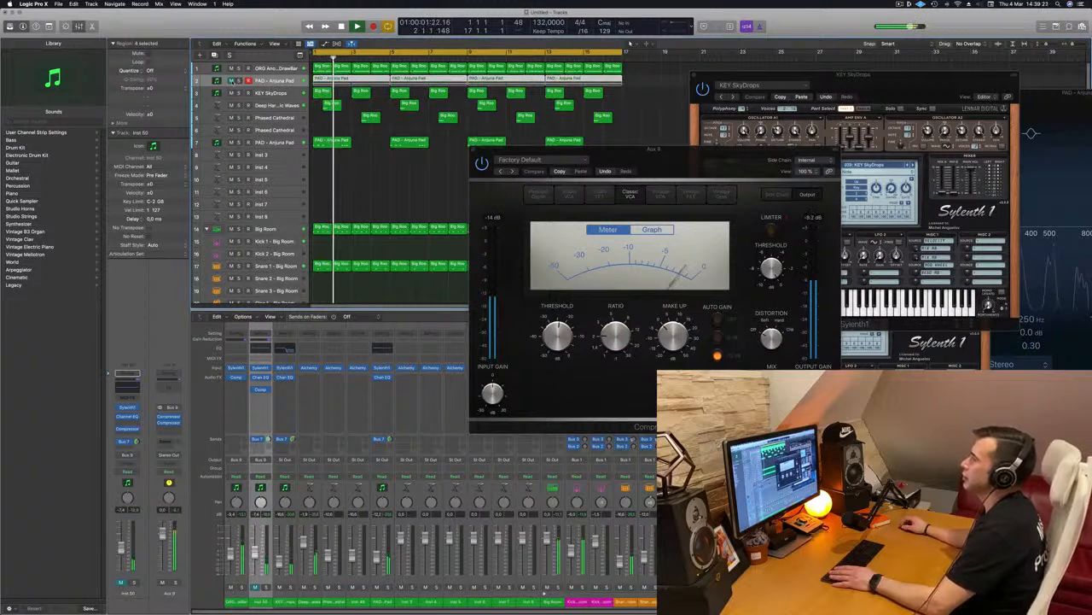
{"action": "left_click", "coordinate": [231, 81]}
{"action": "key", "text": "space"}
{"action": "key", "text": "space"}
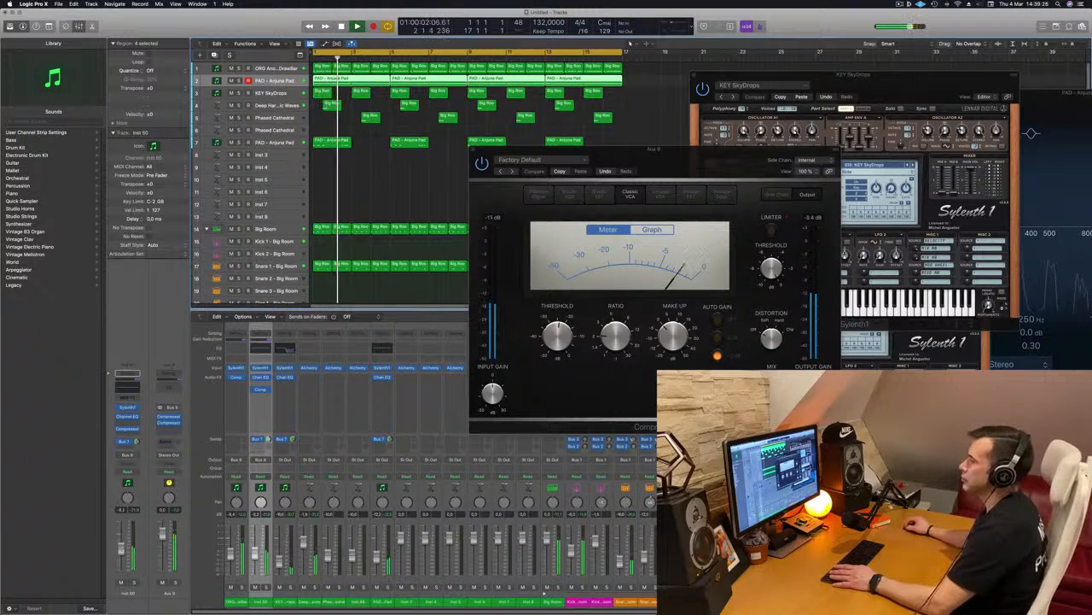
Move the remaining Aux 9 Compressor window and close it.
{"action": "left_click", "coordinate": [673, 160]}
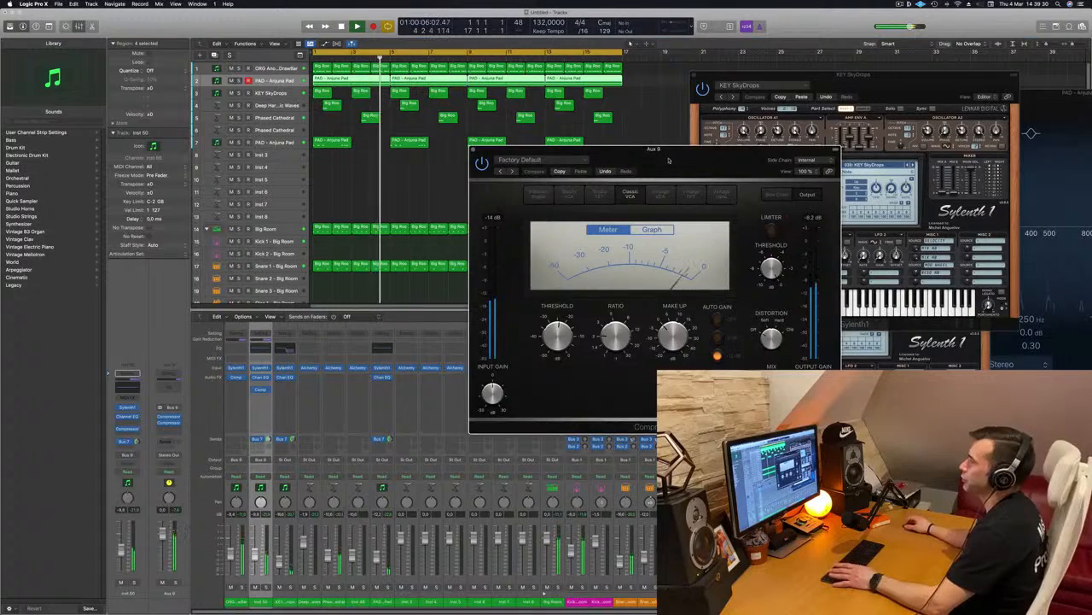
{"action": "left_click_drag", "start_coordinate": [672, 160], "coordinate": [595, 191]}
{"action": "left_click", "coordinate": [395, 180]}
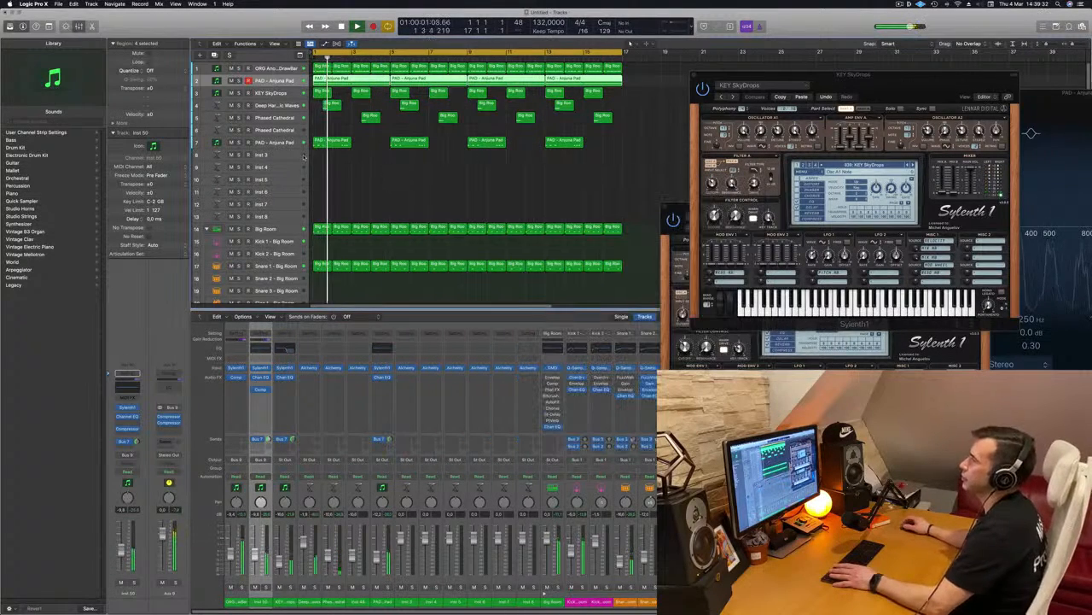
Select the Anjuna Pad on track 7, briefly audition it in solo, and restart playback of the full arrangement.
{"action": "left_click", "coordinate": [294, 143]}
{"action": "left_click", "coordinate": [240, 143]}
{"action": "left_click", "coordinate": [240, 143]}
{"action": "key", "text": "space"}
{"action": "key", "text": "space"}
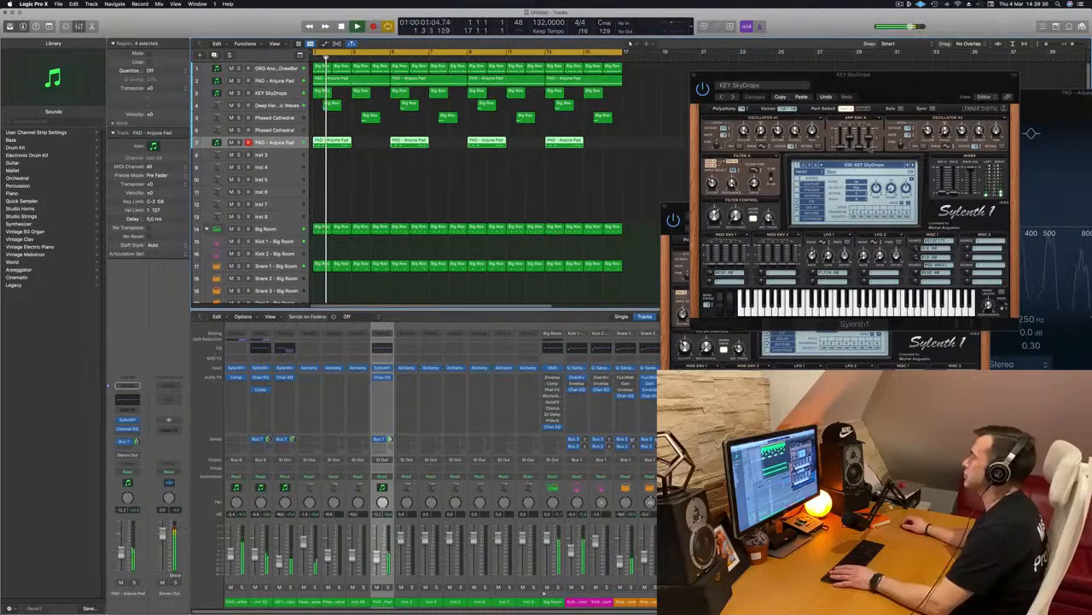
Bring the two open Sylenth1 windows forward and close both.
{"action": "left_click_drag", "start_coordinate": [802, 75], "coordinate": [617, 252]}
{"action": "key", "text": "super+w"}
{"action": "left_click_drag", "start_coordinate": [803, 204], "coordinate": [532, 235]}
{"action": "key", "text": "super+w"}
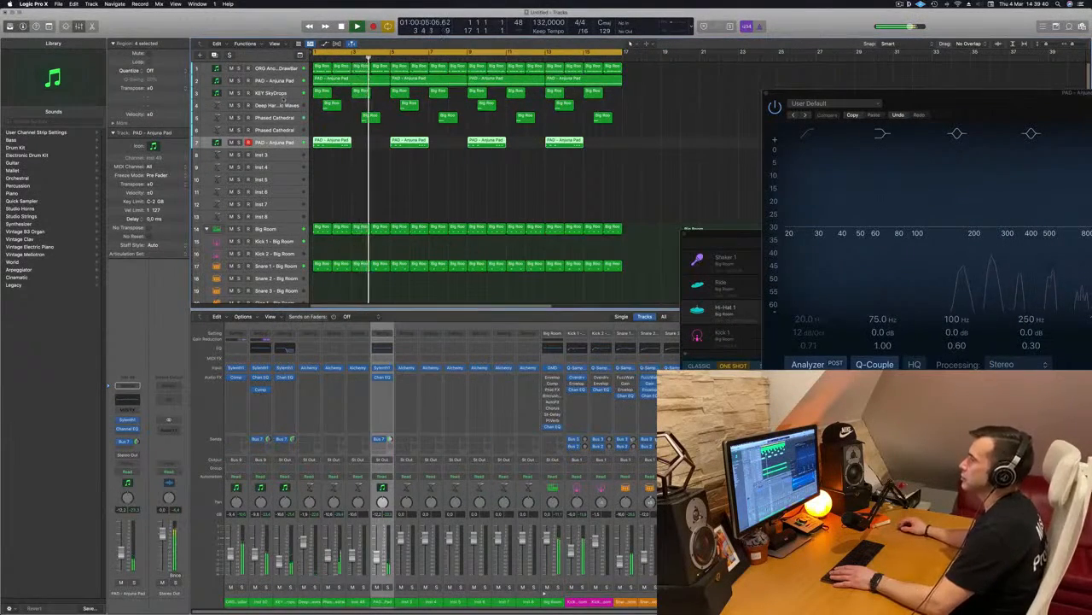
Adjust the Filter Control cutoff in the ORG Another DrawBar track's Sylenth1 during playback, close it, and return to the beginning.
{"action": "left_click", "coordinate": [271, 70]}
{"action": "key", "text": "space"}
{"action": "key", "text": "space"}
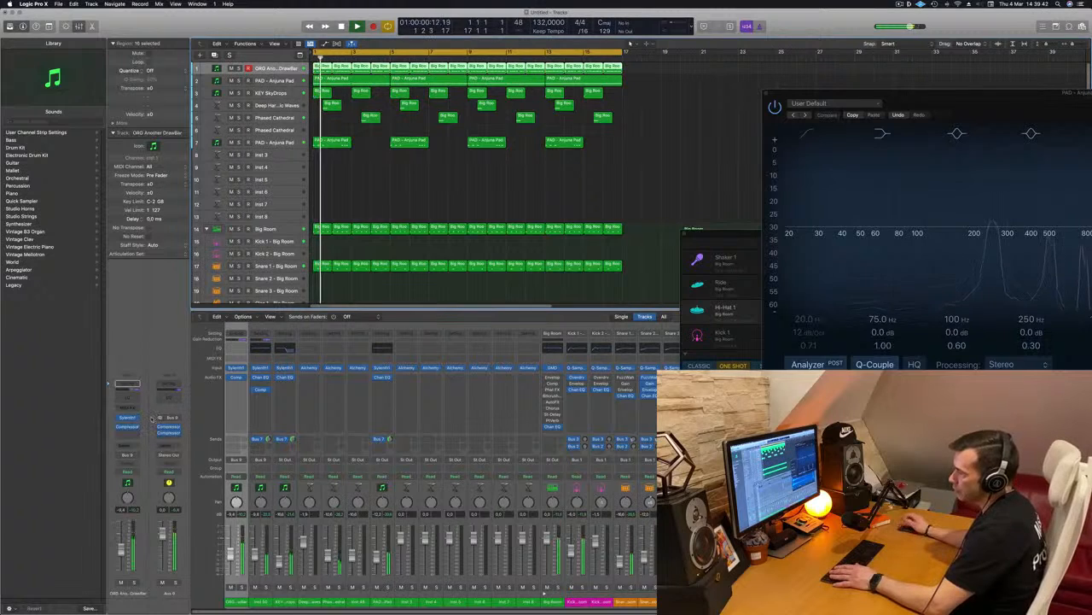
{"action": "left_click", "coordinate": [128, 418]}
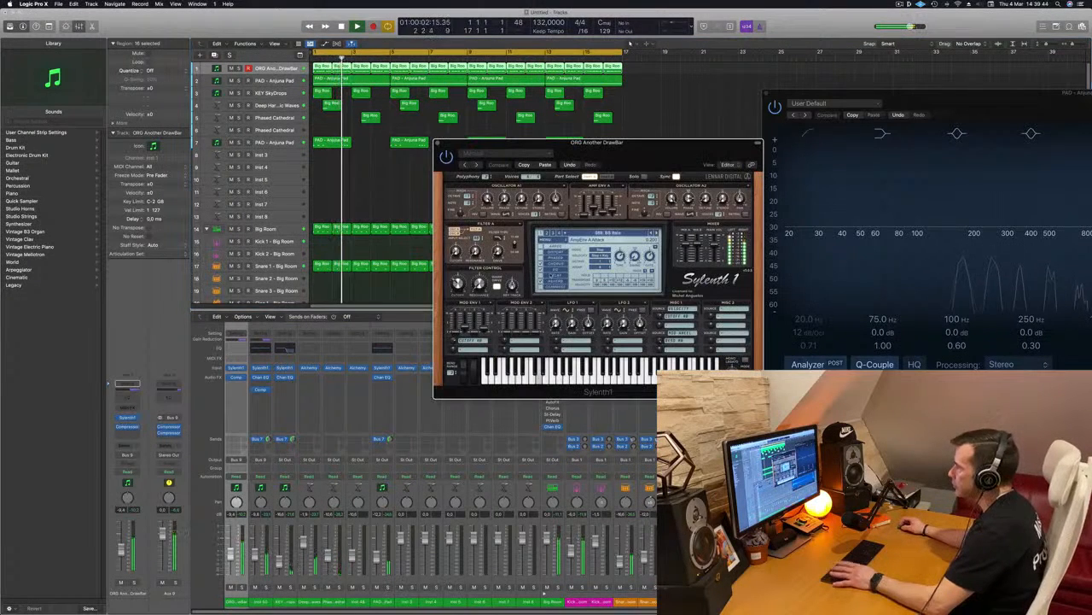
{"action": "left_click_drag", "start_coordinate": [458, 283], "coordinate": [459, 277]}
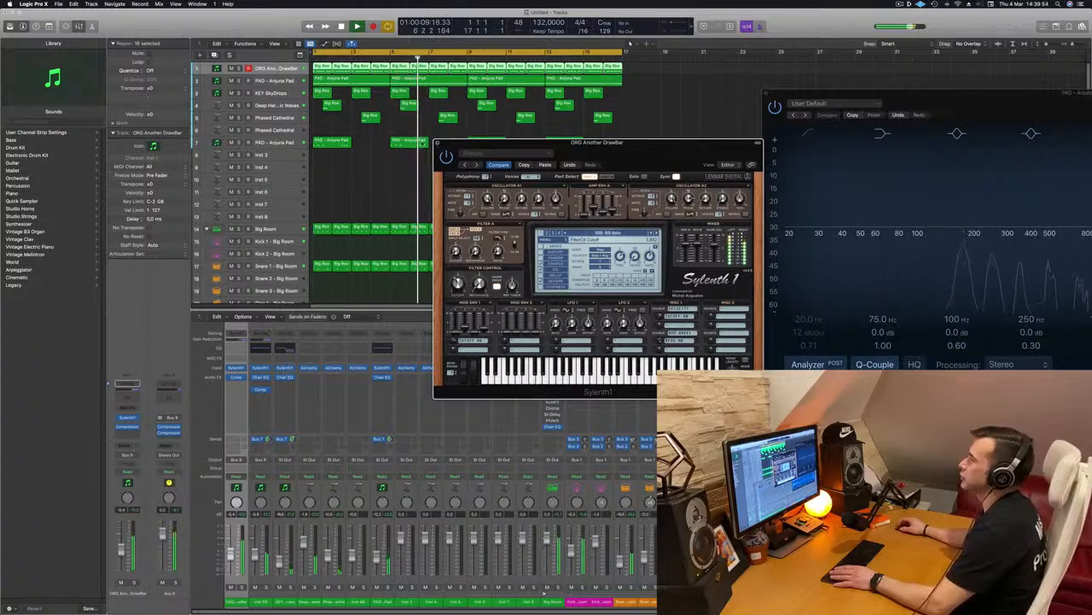
{"action": "left_click", "coordinate": [438, 143]}
{"action": "key", "text": "Return"}
Open the Sylenth1 of the Anjuna Pad on track 7 while playing from the beginning, and reposition its window.
{"action": "left_click", "coordinate": [278, 142]}
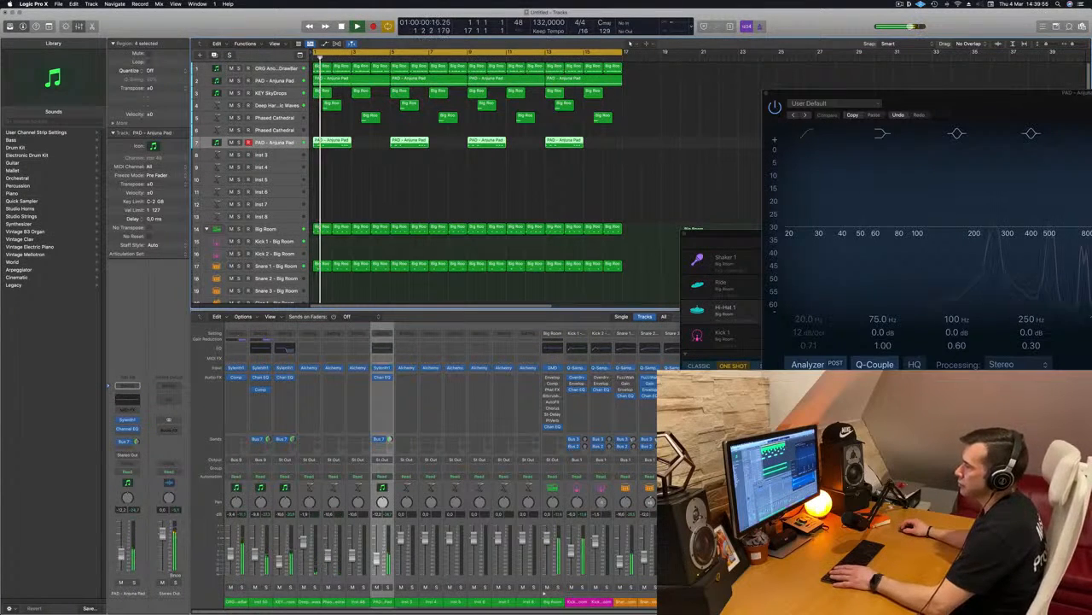
{"action": "key", "text": "Return"}
{"action": "left_click", "coordinate": [130, 420]}
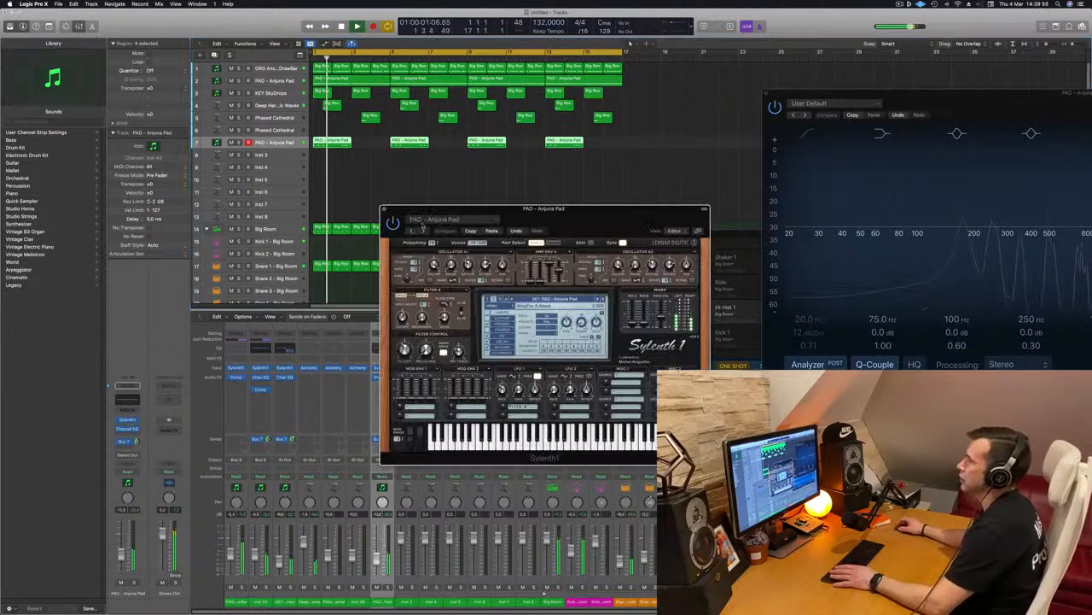
{"action": "left_click_drag", "start_coordinate": [606, 206], "coordinate": [486, 202]}
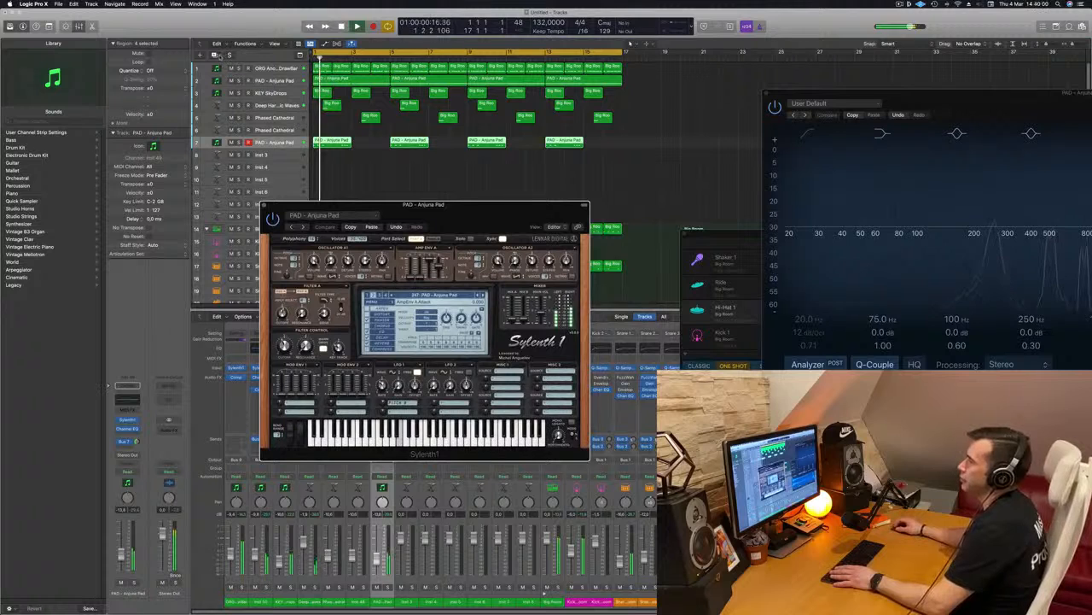
Duplicate the track 7 Anjuna Pad, copy its four regions to the new track 8, and mute the original track.
{"action": "key", "text": "super+d"}
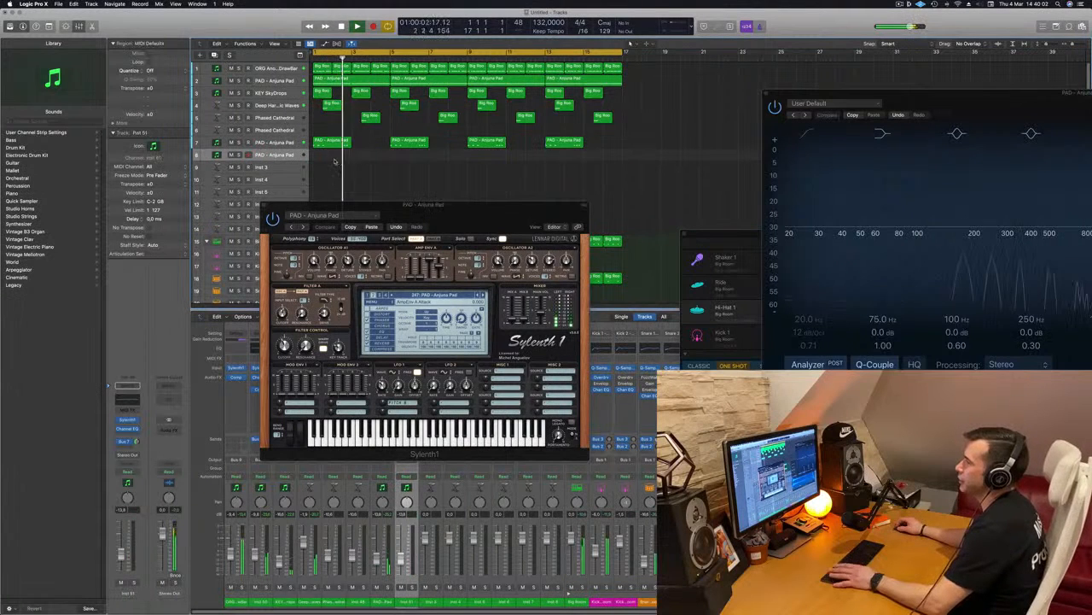
{"action": "left_click_drag", "start_coordinate": [640, 159], "coordinate": [330, 143]}
{"action": "left_click", "coordinate": [231, 144]}
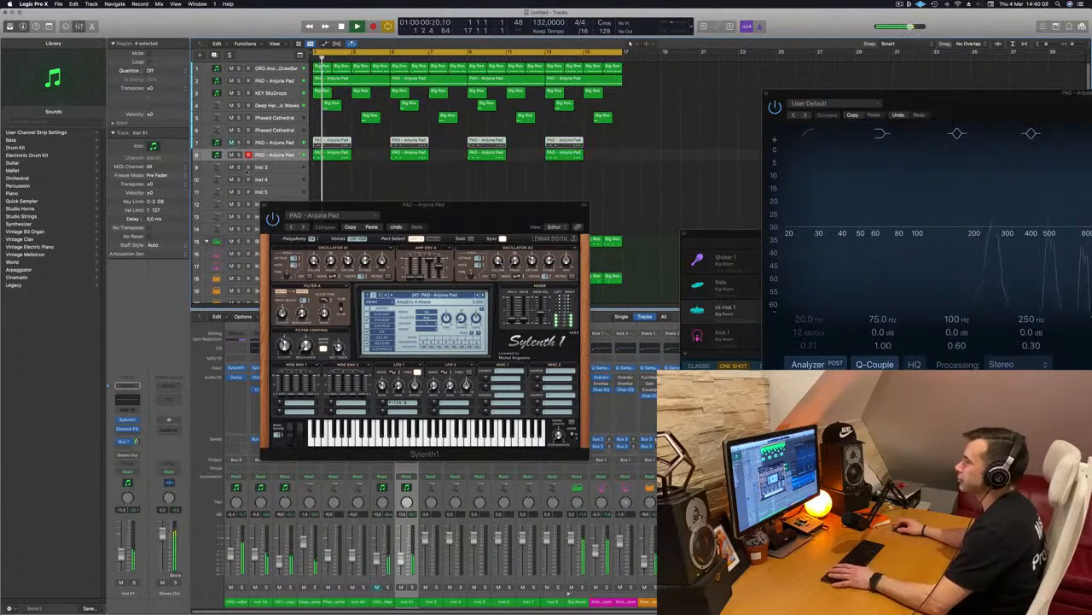
Open the Sylenth1 on track 8, load the LEAD - Basic Super Saw preset, and move its window clear of the other Sylenth1.
{"action": "left_click_drag", "start_coordinate": [450, 209], "coordinate": [433, 212]}
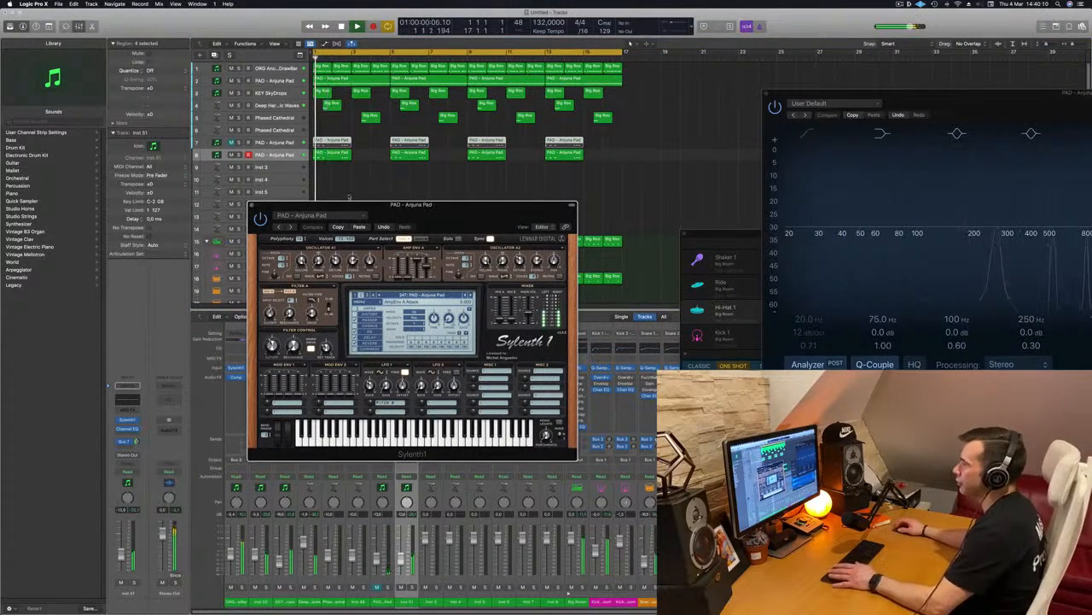
{"action": "left_click", "coordinate": [130, 421]}
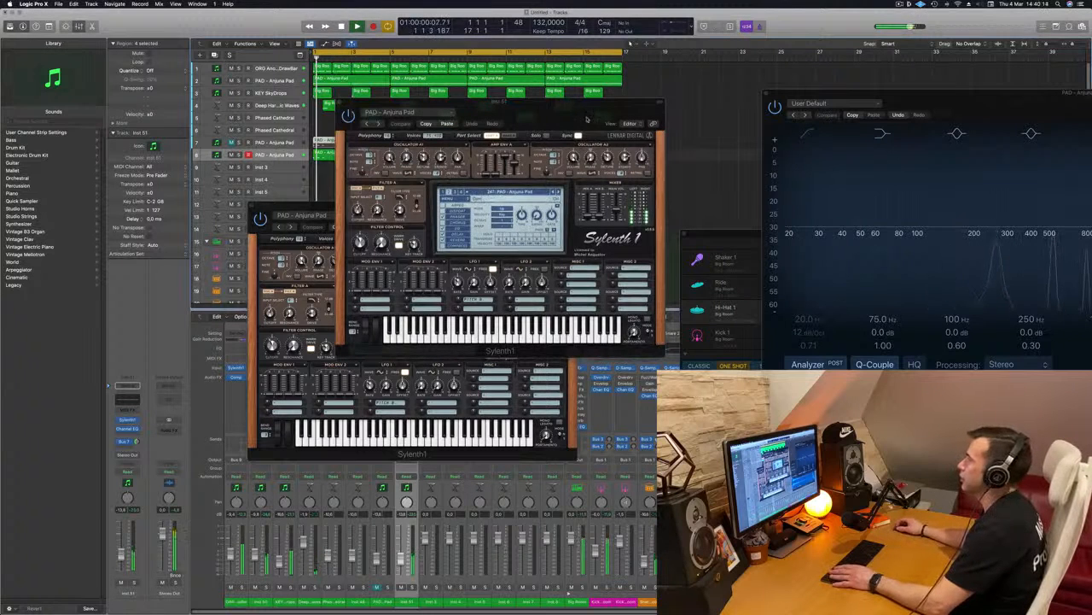
{"action": "left_click_drag", "start_coordinate": [587, 123], "coordinate": [547, 172]}
{"action": "left_click", "coordinate": [461, 243]}
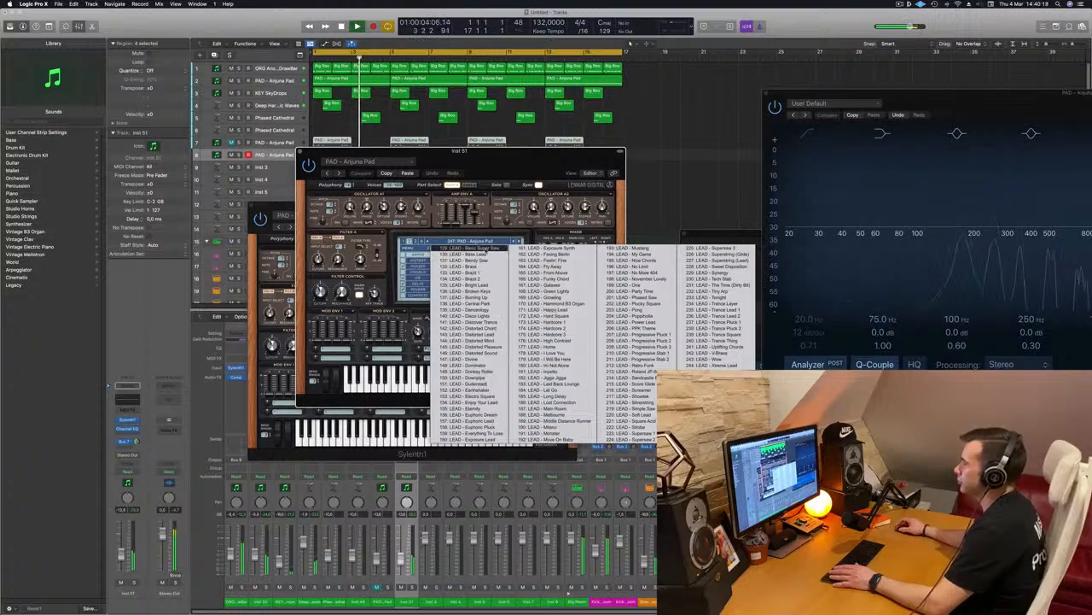
{"action": "left_click", "coordinate": [495, 248]}
{"action": "left_click_drag", "start_coordinate": [497, 157], "coordinate": [700, 109]}
{"action": "key", "text": "space"}
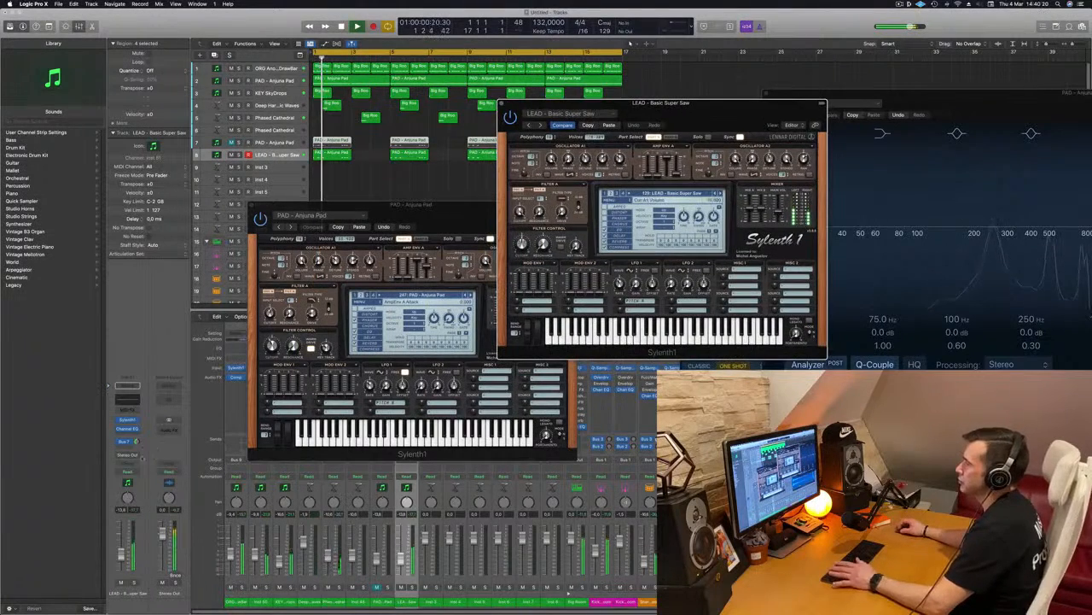
Lower the track 8 volume slightly and step its Sylenth1 through the lead presets to LEAD - Central Park while auditioning playback.
{"action": "left_click_drag", "start_coordinate": [121, 565], "coordinate": [122, 567]}
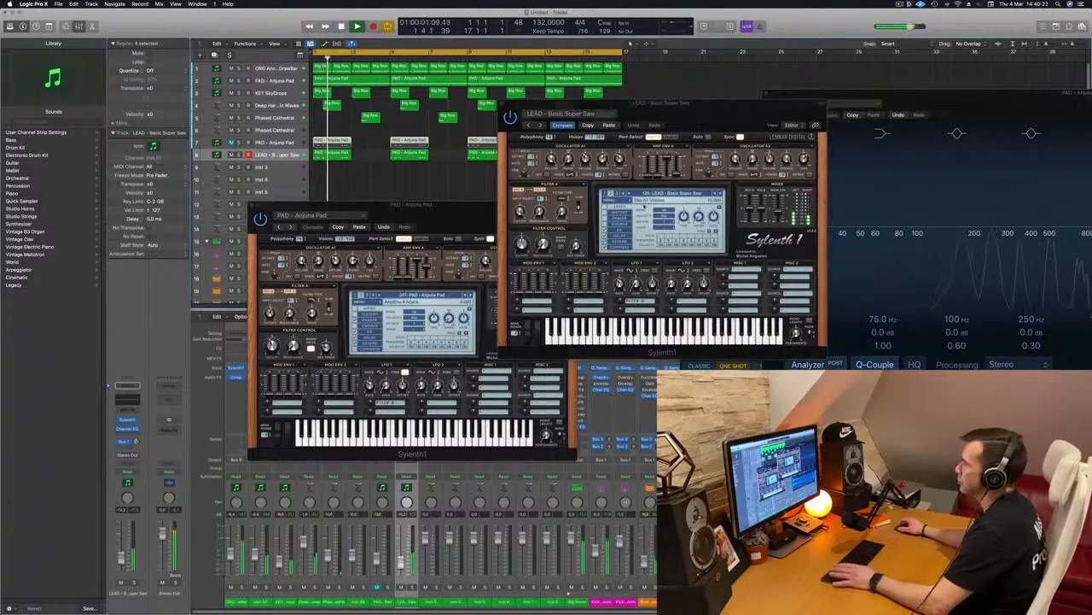
{"action": "left_click", "coordinate": [718, 195]}
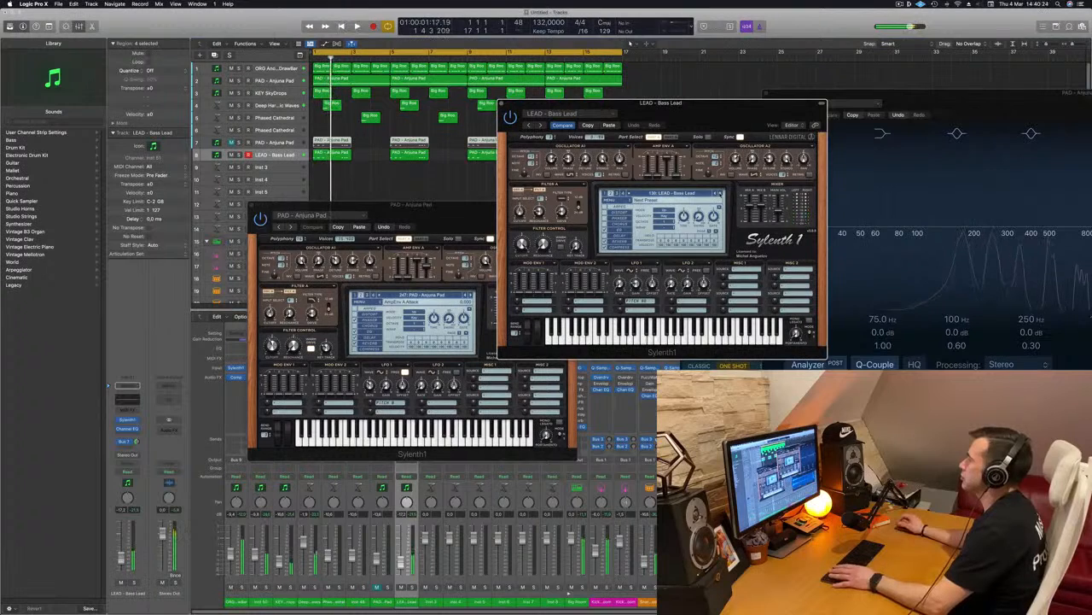
{"action": "left_click", "coordinate": [718, 196]}
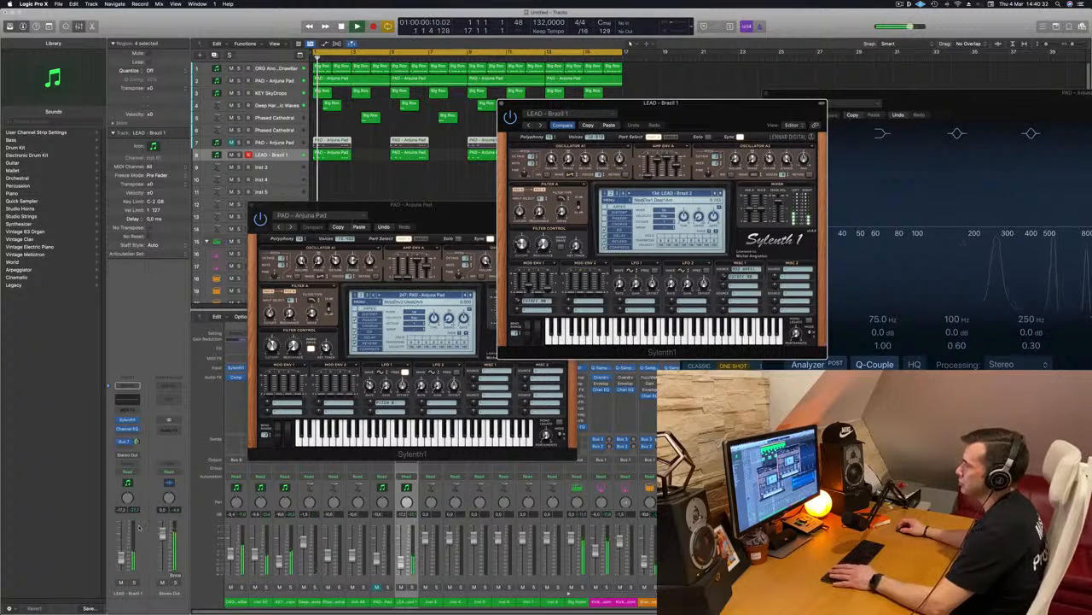
{"action": "key", "text": "space"}
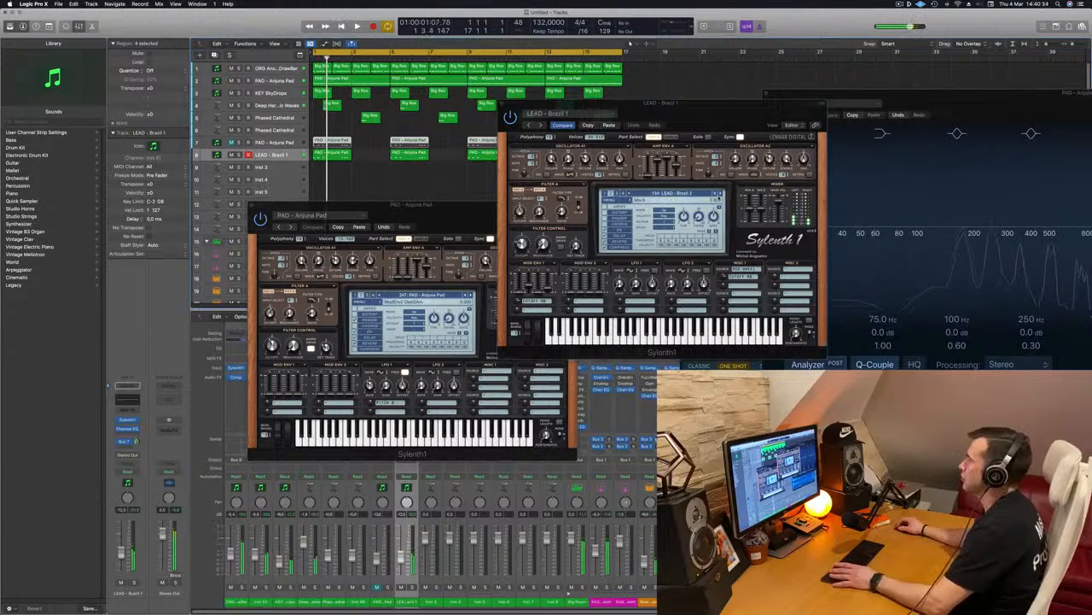
{"action": "left_click", "coordinate": [721, 195]}
{"action": "left_click", "coordinate": [721, 194]}
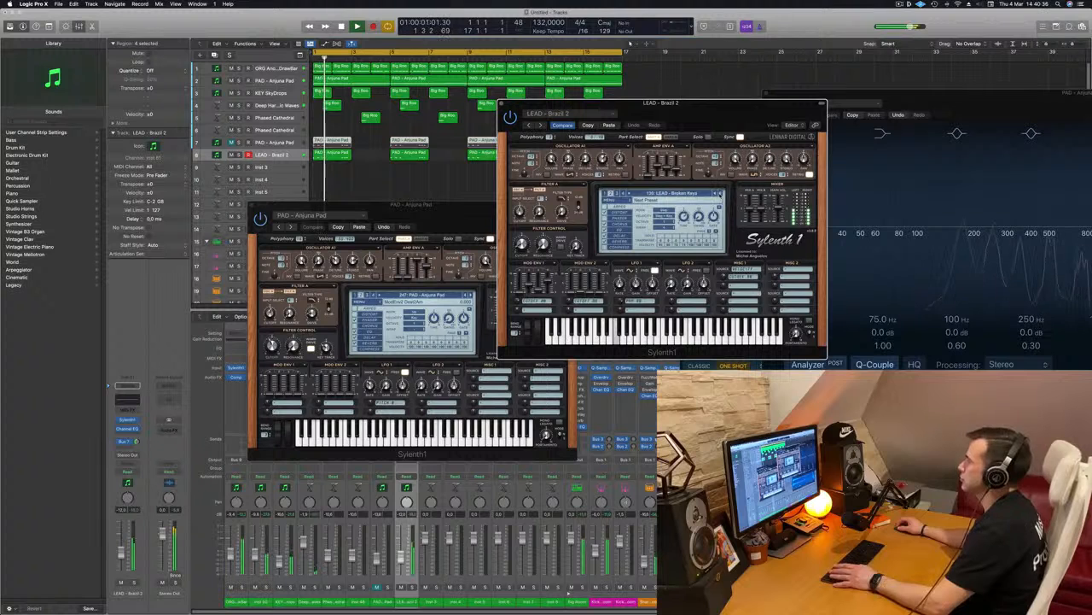
{"action": "left_click", "coordinate": [720, 195]}
{"action": "left_click", "coordinate": [720, 194]}
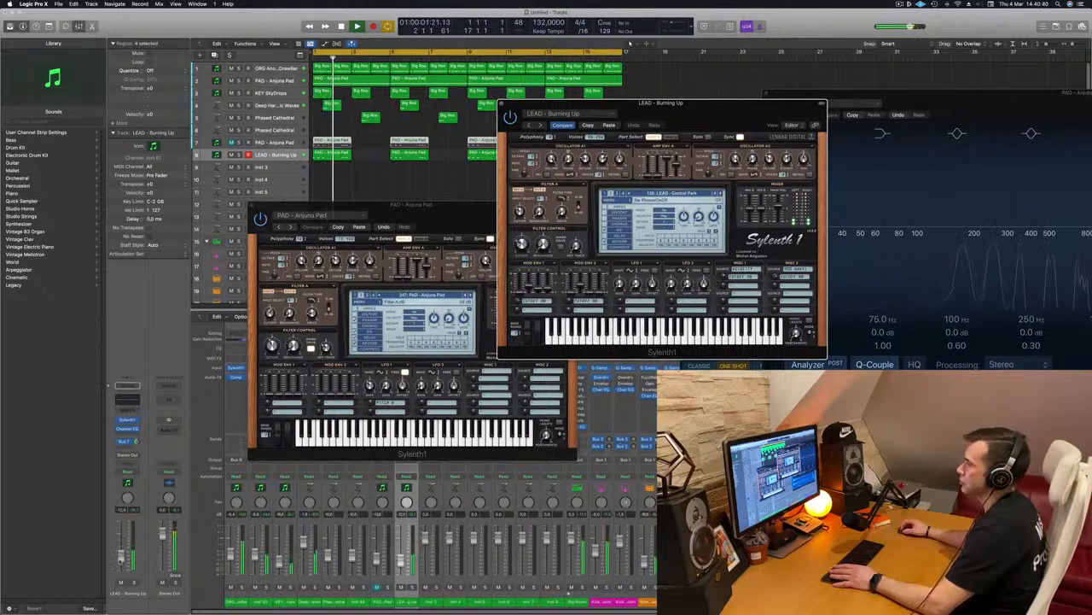
{"action": "left_click_drag", "start_coordinate": [121, 557], "coordinate": [120, 559]}
{"action": "key", "text": "space"}
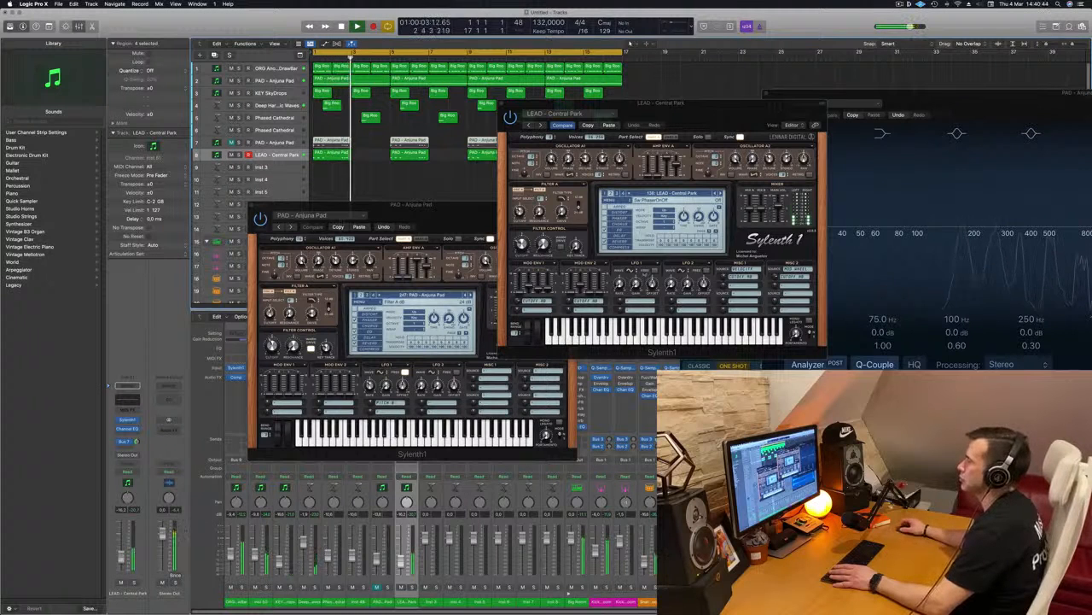
Advance the track 8 Sylenth1 through the following lead presets to LEAD - Divine.
{"action": "left_click", "coordinate": [721, 195]}
{"action": "left_click", "coordinate": [720, 194]}
{"action": "left_click", "coordinate": [719, 194]}
{"action": "left_click", "coordinate": [719, 195]}
{"action": "left_click", "coordinate": [720, 194]}
{"action": "left_click", "coordinate": [719, 195]}
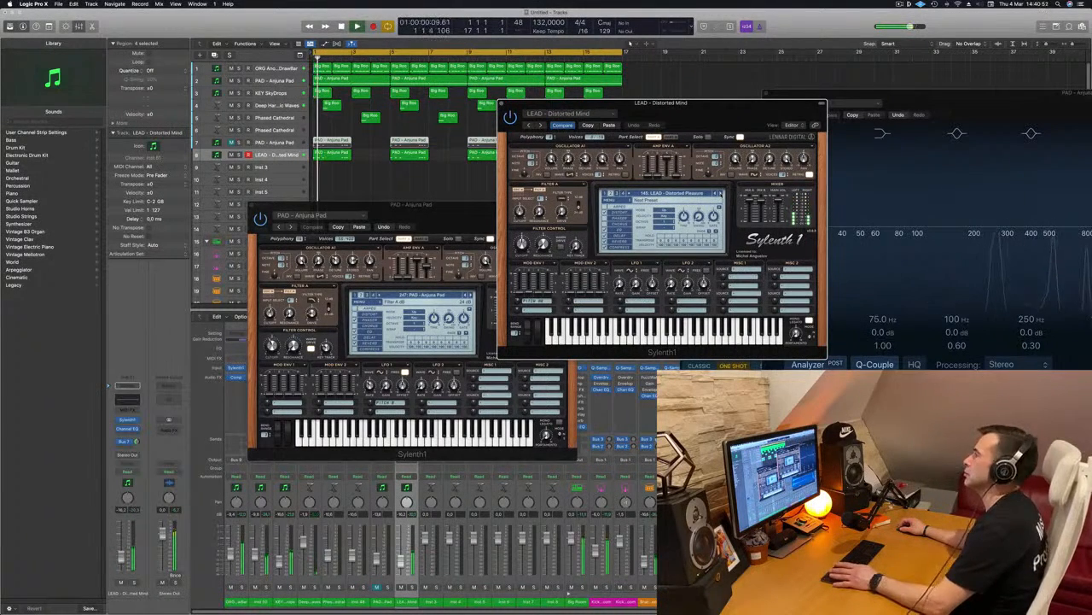
{"action": "left_click", "coordinate": [719, 195]}
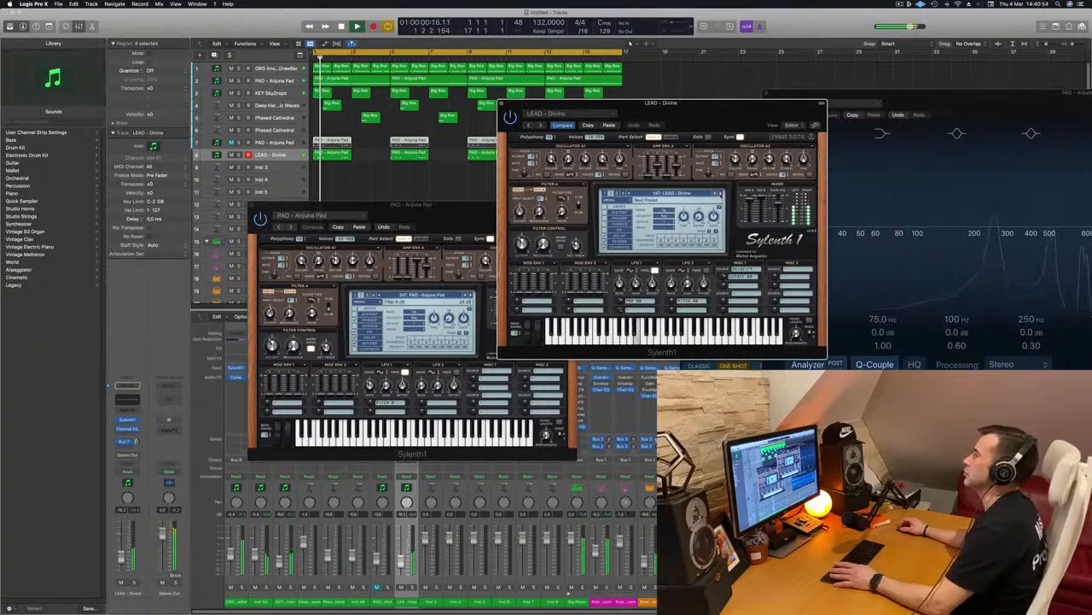
Close the LEAD - Divine and Anjuna Pad Sylenth1 windows and return playback to the beginning.
{"action": "left_click_drag", "start_coordinate": [680, 118], "coordinate": [731, 131]}
{"action": "left_click", "coordinate": [540, 122]}
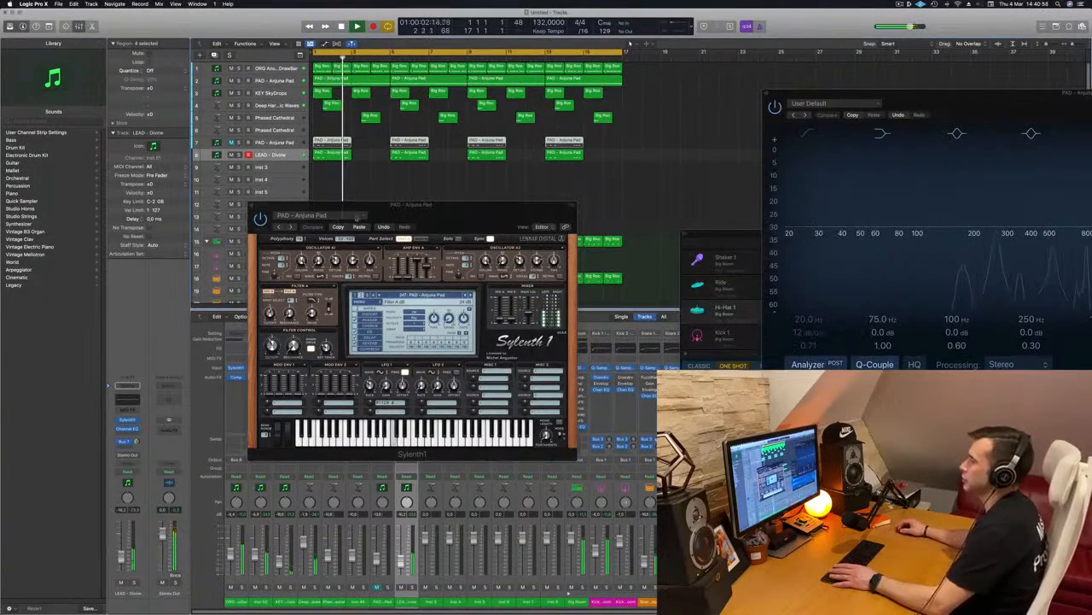
{"action": "left_click_drag", "start_coordinate": [460, 207], "coordinate": [627, 179]}
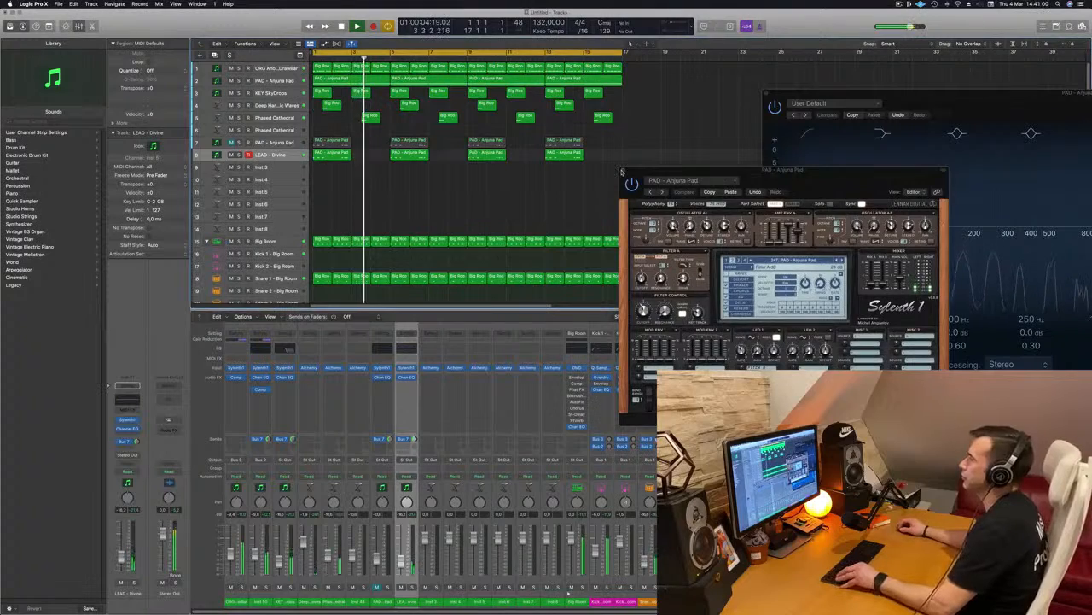
{"action": "left_click", "coordinate": [623, 172]}
{"action": "key", "text": "super+Left"}
{"action": "key", "text": "super+Left"}
{"action": "key", "text": "super+Left"}
{"action": "key", "text": "Return"}
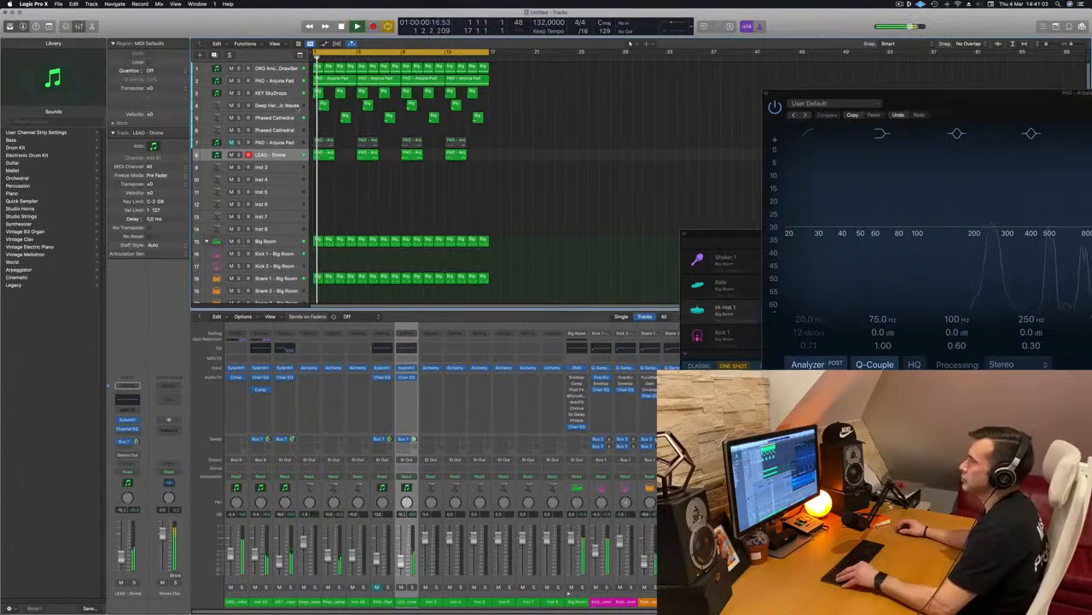
Unfold the Warm Breeze drum track stack below the Big Room tracks and look over its individual kit-piece tracks.
{"action": "key", "text": "super+Right"}
{"action": "scroll", "coordinate": [390, 189], "scroll_direction": "down", "scroll_amount": 10}
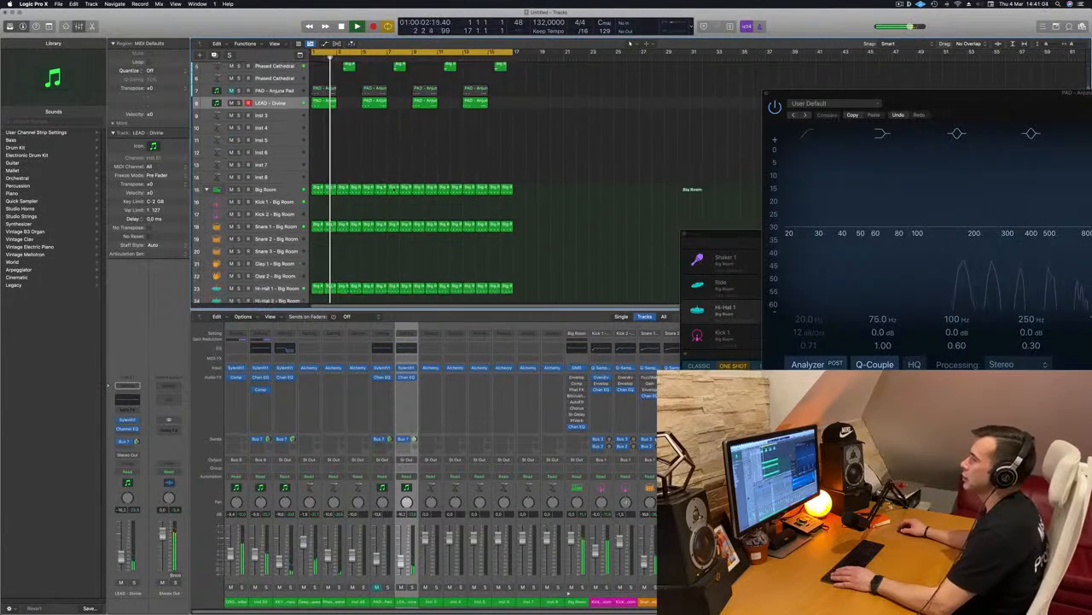
{"action": "scroll", "coordinate": [412, 217], "scroll_direction": "down", "scroll_amount": 3}
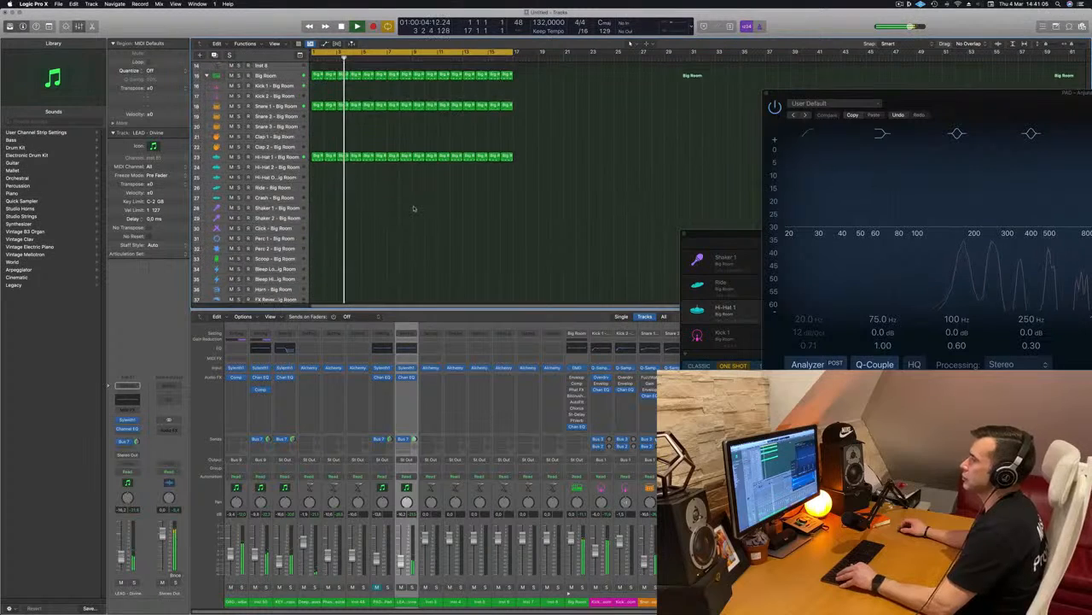
{"action": "scroll", "coordinate": [379, 214], "scroll_direction": "down", "scroll_amount": 5}
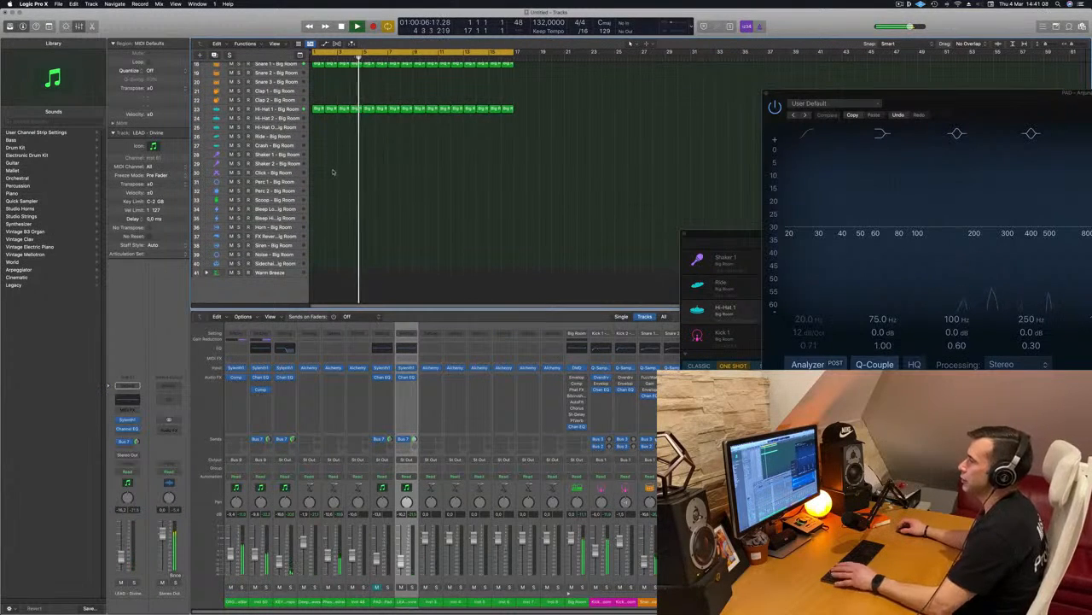
{"action": "left_click", "coordinate": [206, 272]}
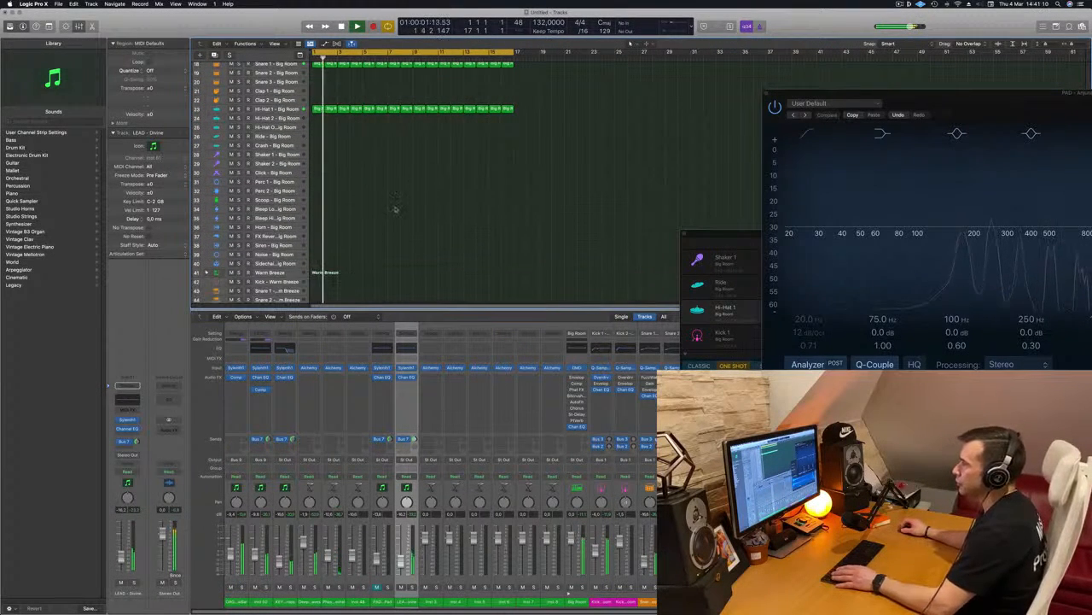
{"action": "scroll", "coordinate": [362, 106], "scroll_direction": "down", "scroll_amount": 3}
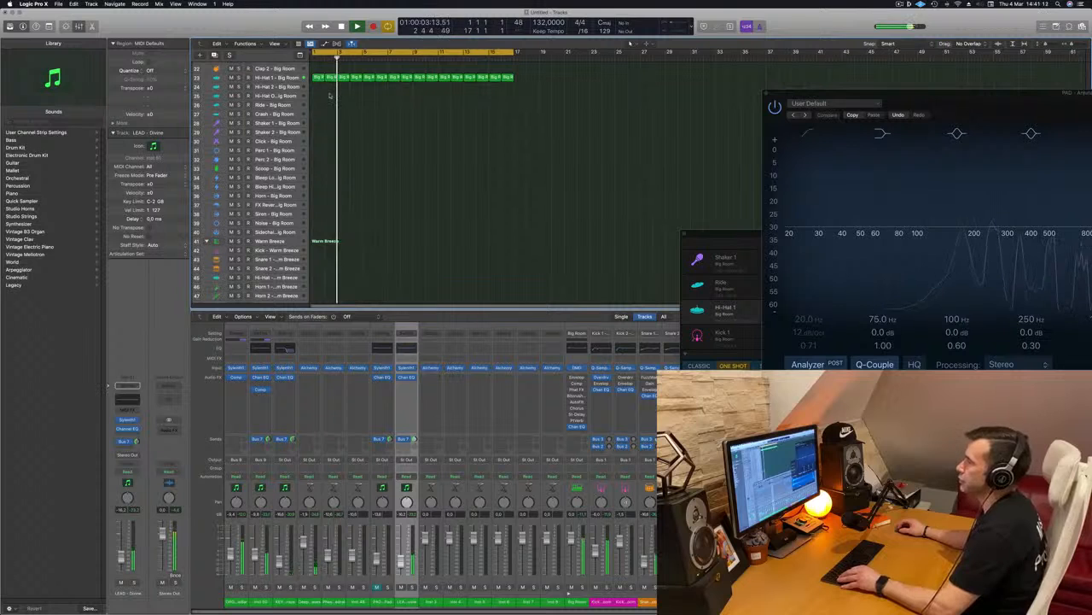
{"action": "scroll", "coordinate": [328, 137], "scroll_direction": "down", "scroll_amount": 3}
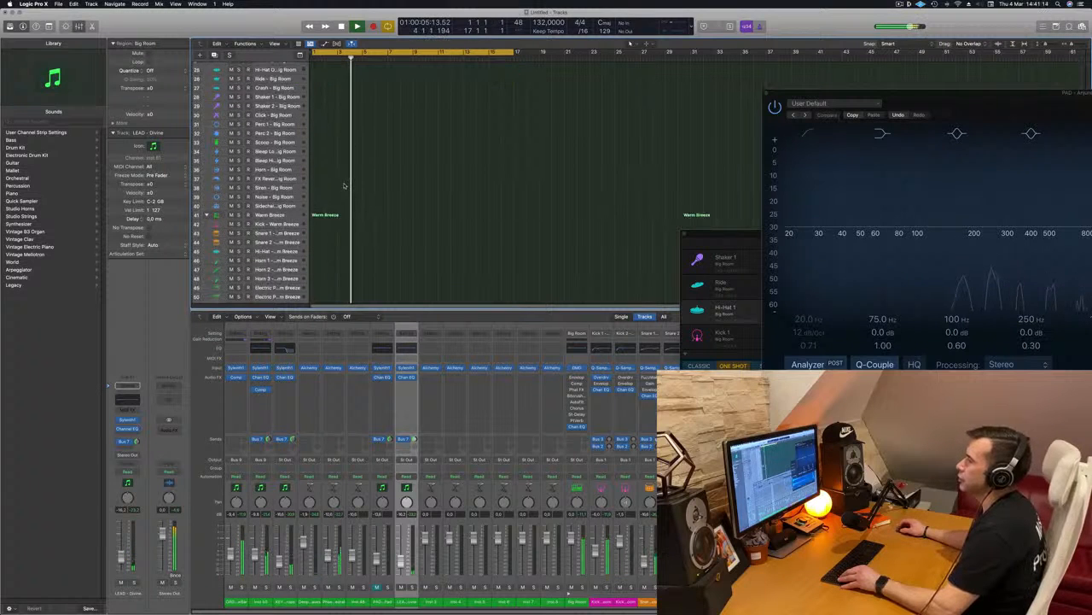
{"action": "scroll", "coordinate": [344, 185], "scroll_direction": "up", "scroll_amount": 1}
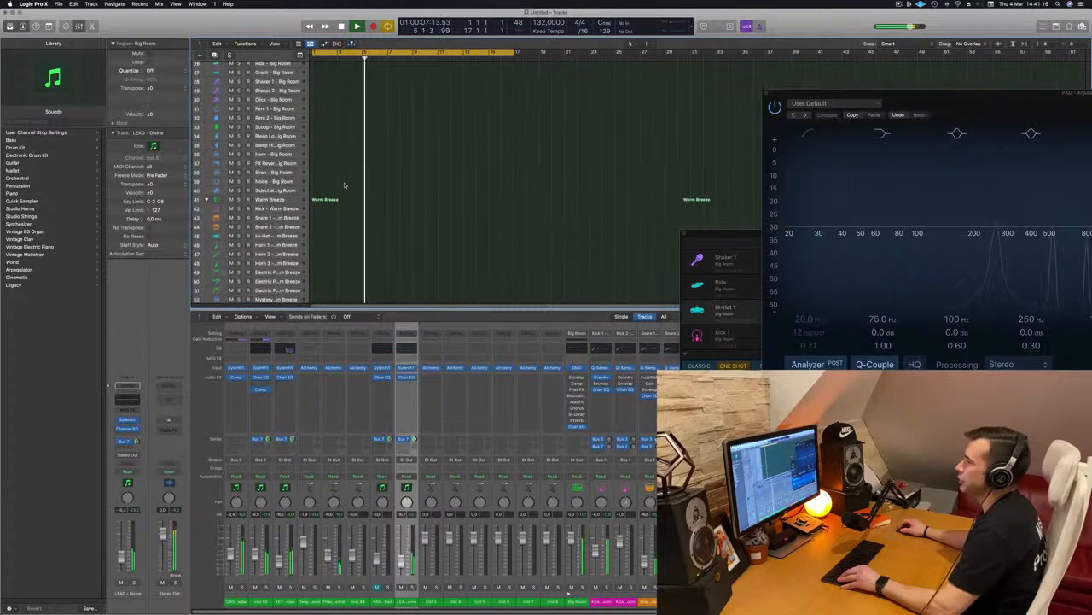
{"action": "scroll", "coordinate": [345, 185], "scroll_direction": "down", "scroll_amount": 1}
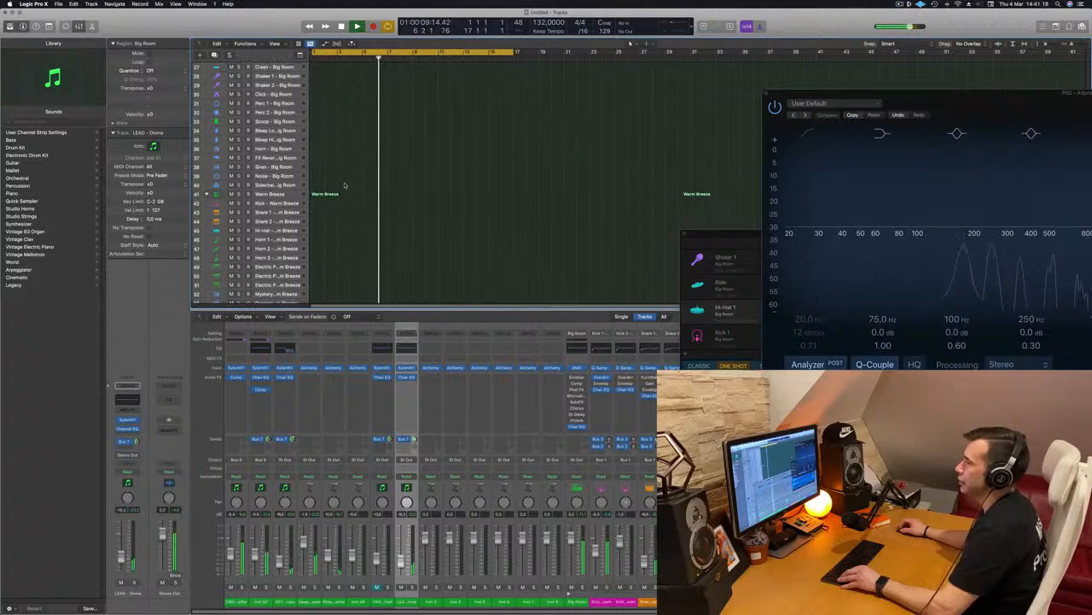
Replace the Warm Breeze kit on track 41 with the Roland TR-909 electronic drum kit and unfold its track stack.
{"action": "left_click", "coordinate": [330, 191]}
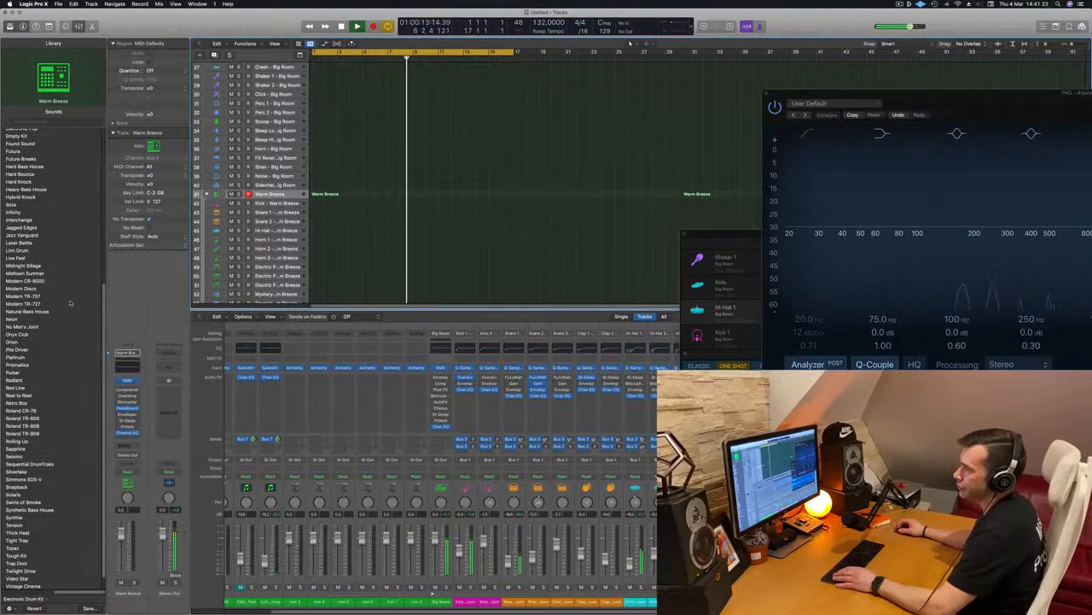
{"action": "scroll", "coordinate": [68, 300], "scroll_direction": "down", "scroll_amount": 2}
{"action": "scroll", "coordinate": [70, 299], "scroll_direction": "up", "scroll_amount": 2}
{"action": "scroll", "coordinate": [67, 298], "scroll_direction": "down", "scroll_amount": 2}
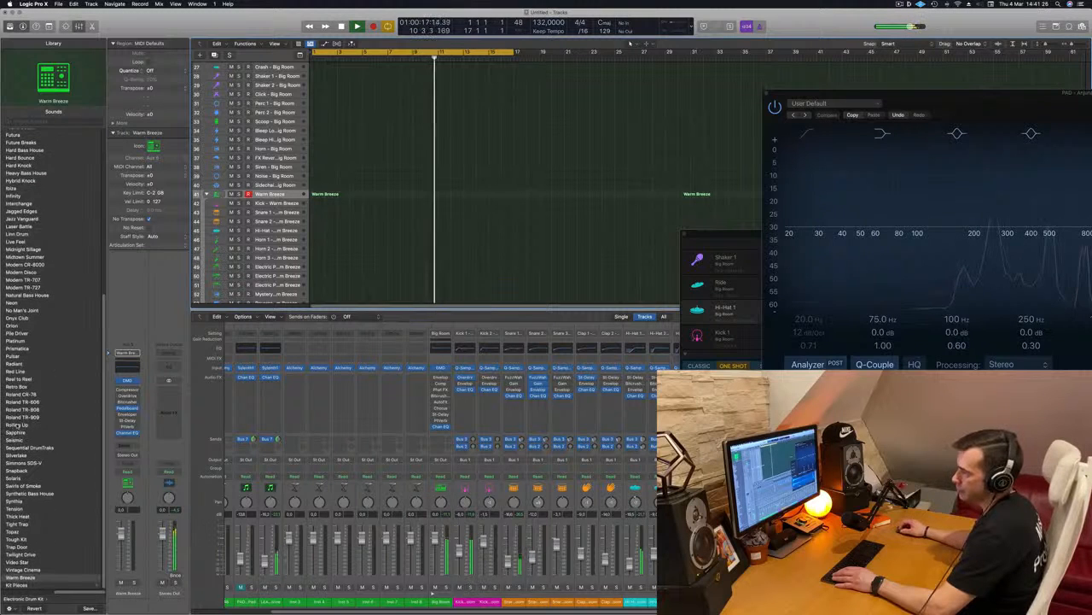
{"action": "left_click", "coordinate": [32, 416]}
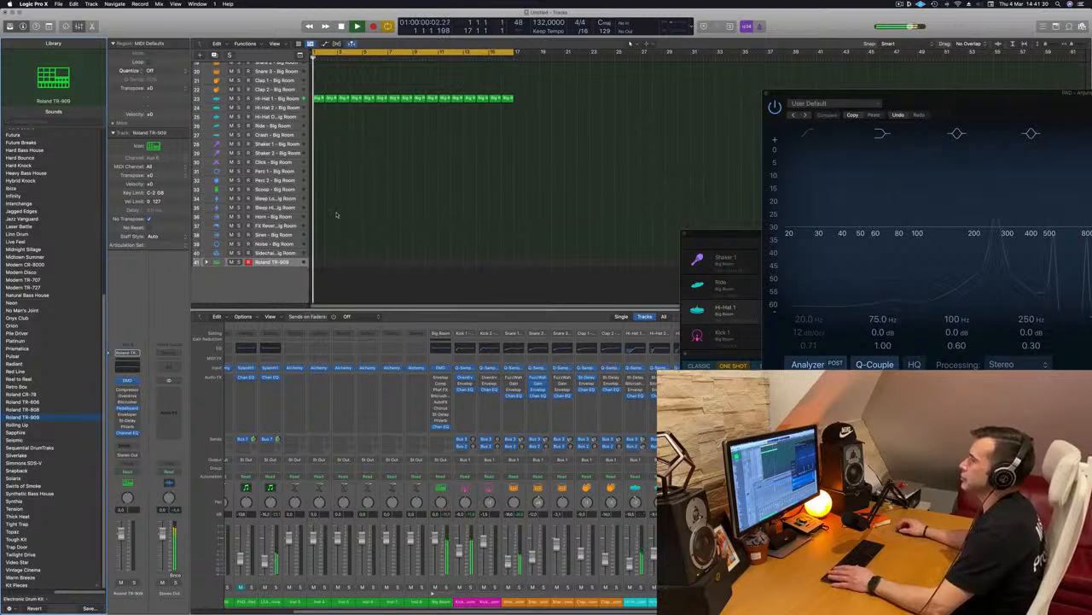
{"action": "left_click", "coordinate": [207, 262]}
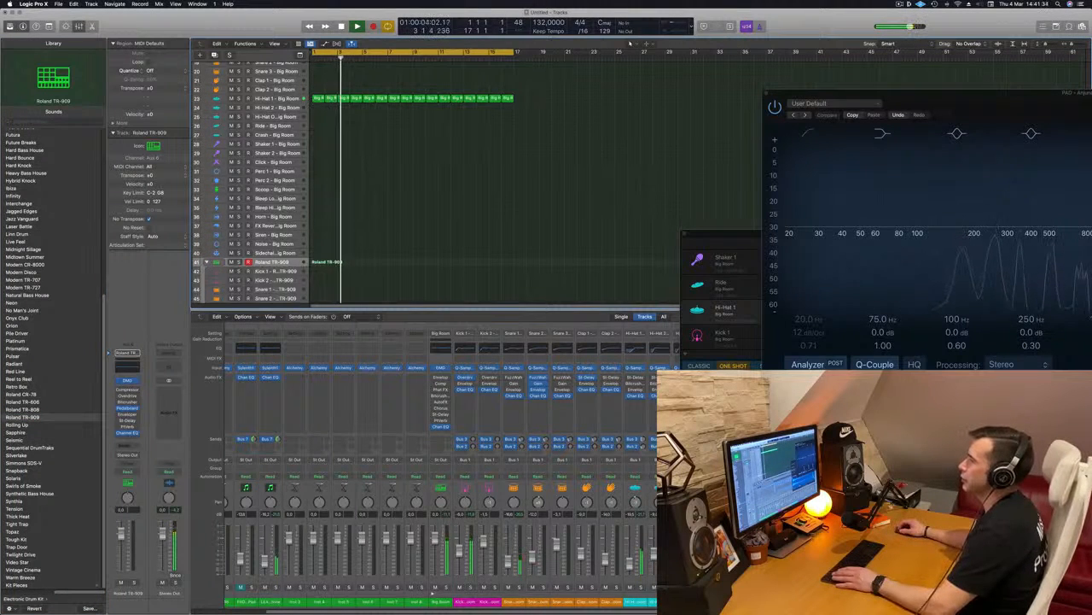
Move the first Hi-Hat 1 region of the Big Room kit to bar 1 of the Roland TR-909 closed hi-hat track 49.
{"action": "scroll", "coordinate": [325, 292], "scroll_direction": "down", "scroll_amount": 3}
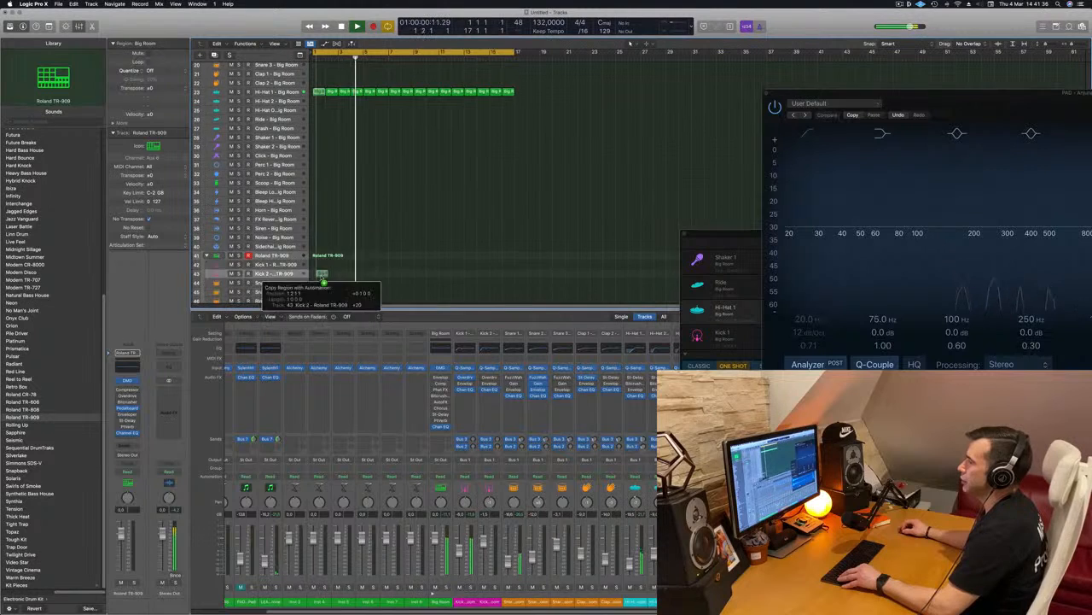
{"action": "left_click_drag", "start_coordinate": [326, 291], "coordinate": [328, 287]}
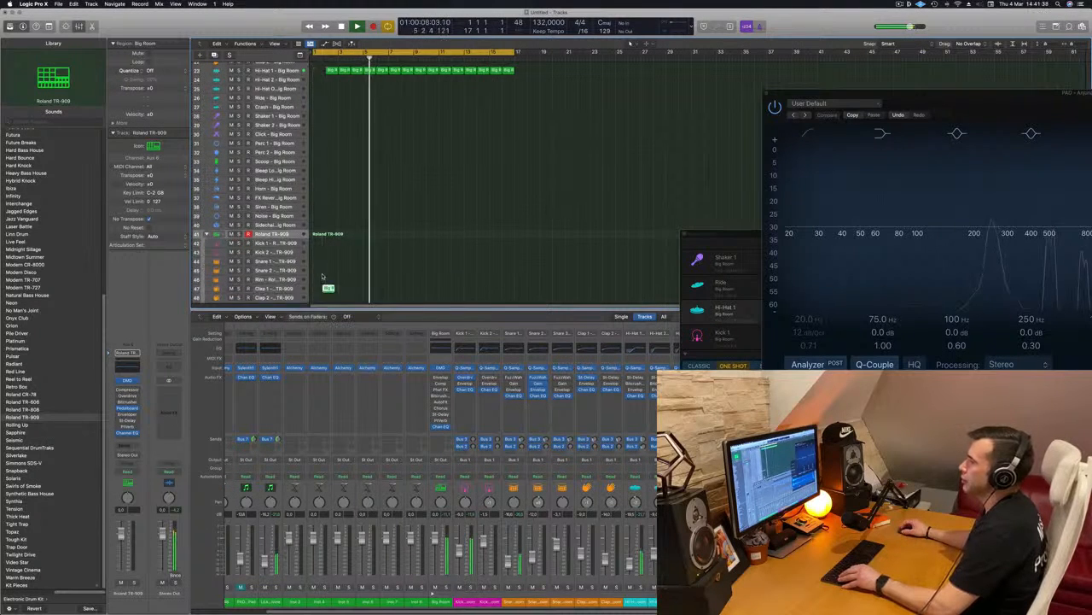
{"action": "scroll", "coordinate": [327, 277], "scroll_direction": "down", "scroll_amount": 5}
{"action": "left_click_drag", "start_coordinate": [328, 239], "coordinate": [319, 269]}
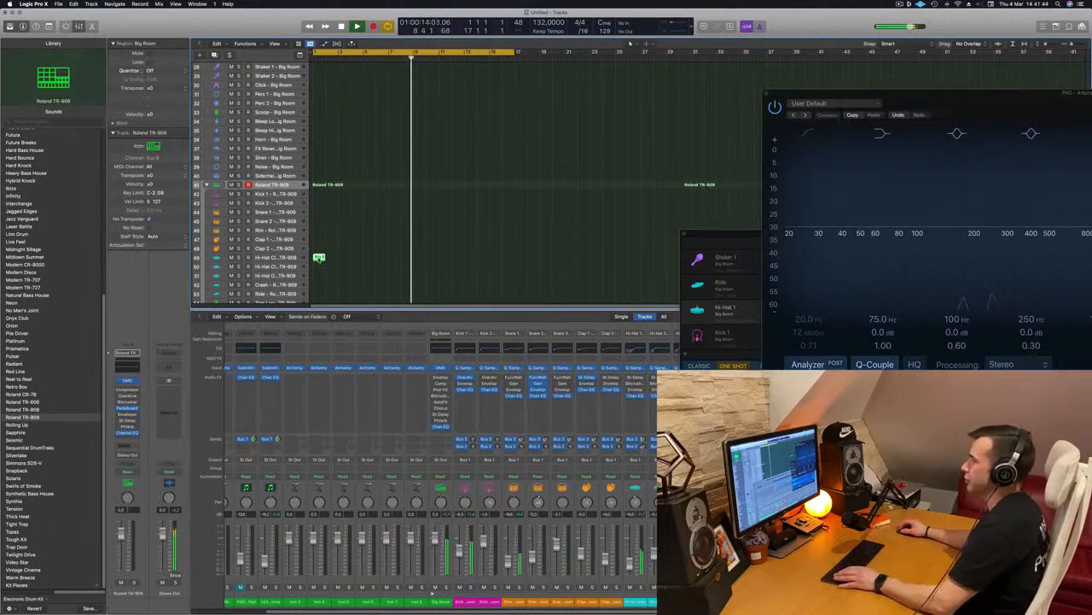
Open the track 49 hi-hat region in the Piano Roll and copy its four notes to fill the bar with sixteenth-note hits.
{"action": "double_click", "coordinate": [319, 258]}
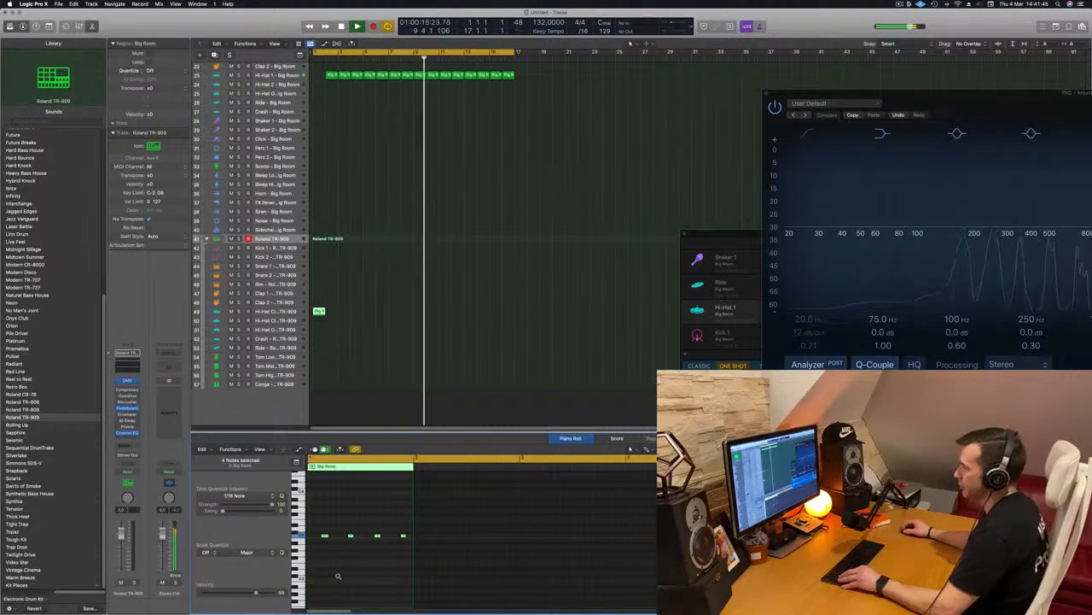
{"action": "key", "text": "space"}
{"action": "left_click_drag", "start_coordinate": [332, 524], "coordinate": [510, 560]}
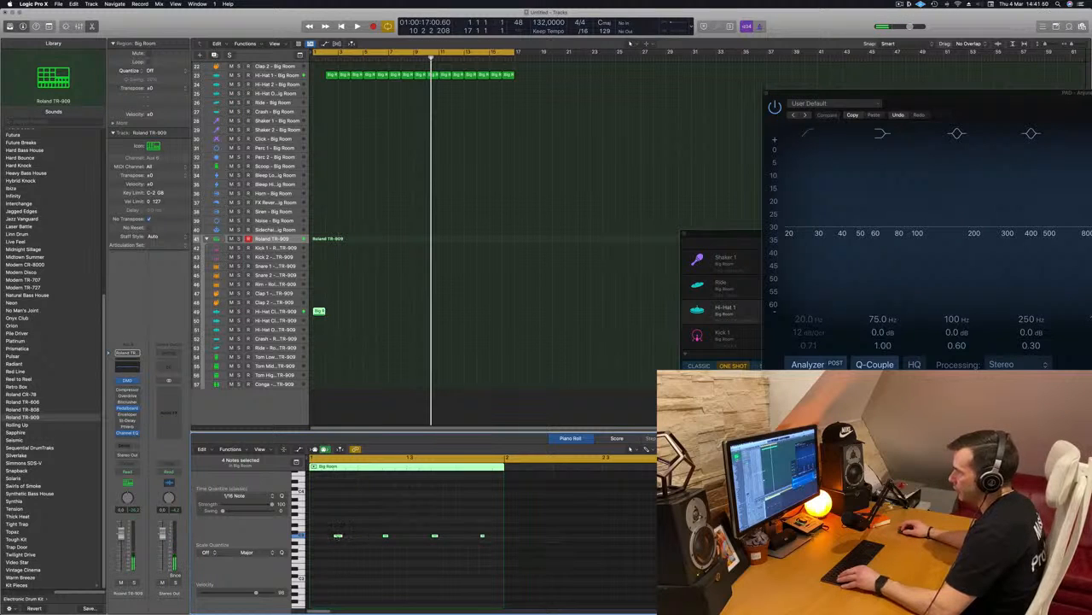
{"action": "mouse_move", "coordinate": [336, 540]}
{"action": "left_mouse_down"}
{"action": "mouse_move", "coordinate": [314, 540]}
{"action": "mouse_move", "coordinate": [347, 542]}
{"action": "left_mouse_up"}
{"action": "key", "text": "space"}
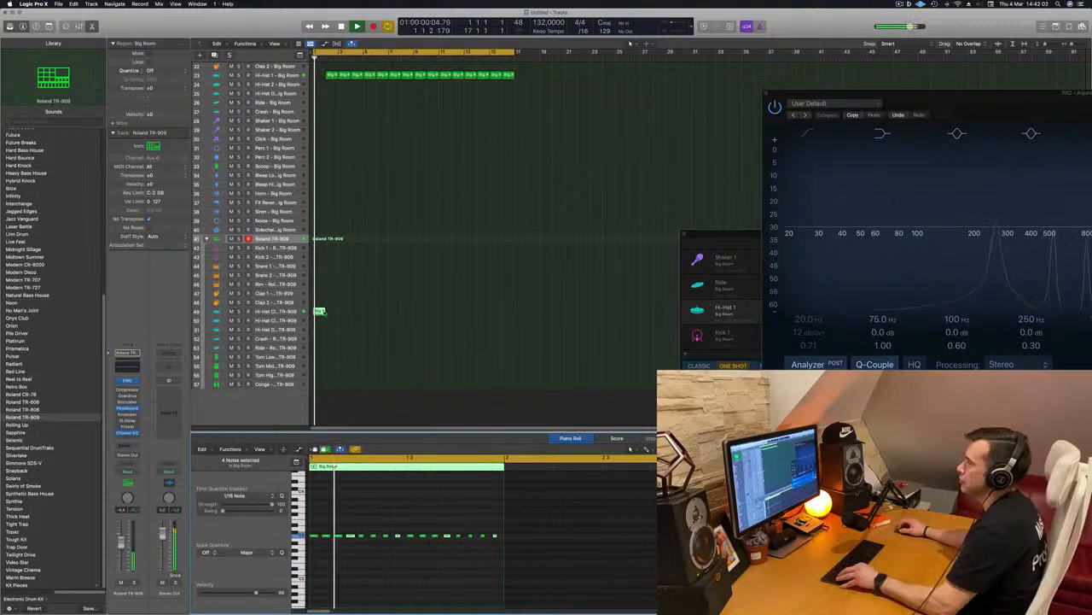
Copy the TR-909 hi-hat region to the high tom track 56 at bar 1 and repeat the hi-hat region up to bar 17.
{"action": "left_click_drag", "start_coordinate": [318, 311], "coordinate": [320, 375]}
{"action": "left_click", "coordinate": [318, 313]}
Delete the unwanted notes from the high tom region in the Piano Roll, stop playback, and select the remaining notes near the bar's end.
{"action": "left_click_drag", "start_coordinate": [319, 508], "coordinate": [470, 548]}
{"action": "key", "text": "Delete"}
{"action": "left_click", "coordinate": [483, 536]}
{"action": "key", "text": "Delete"}
{"action": "key", "text": "space"}
{"action": "left_click_drag", "start_coordinate": [440, 519], "coordinate": [505, 562]}
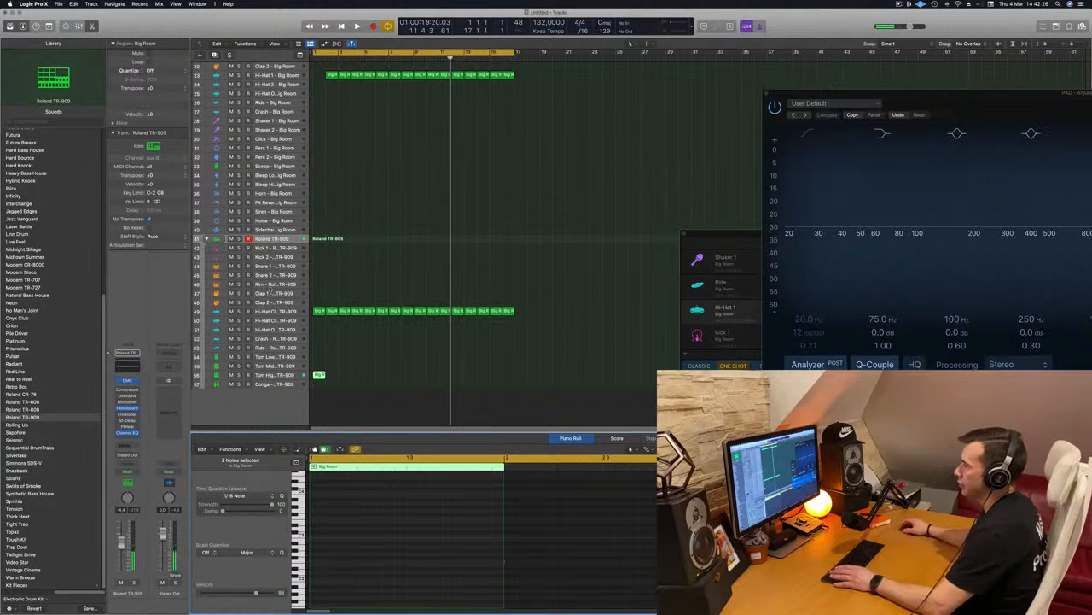
Move the tom region from the high tom track to the TR-909 low tom track 54 at bar 1, play it, and select that track.
{"action": "left_click_drag", "start_coordinate": [319, 374], "coordinate": [318, 357]}
{"action": "key", "text": "space"}
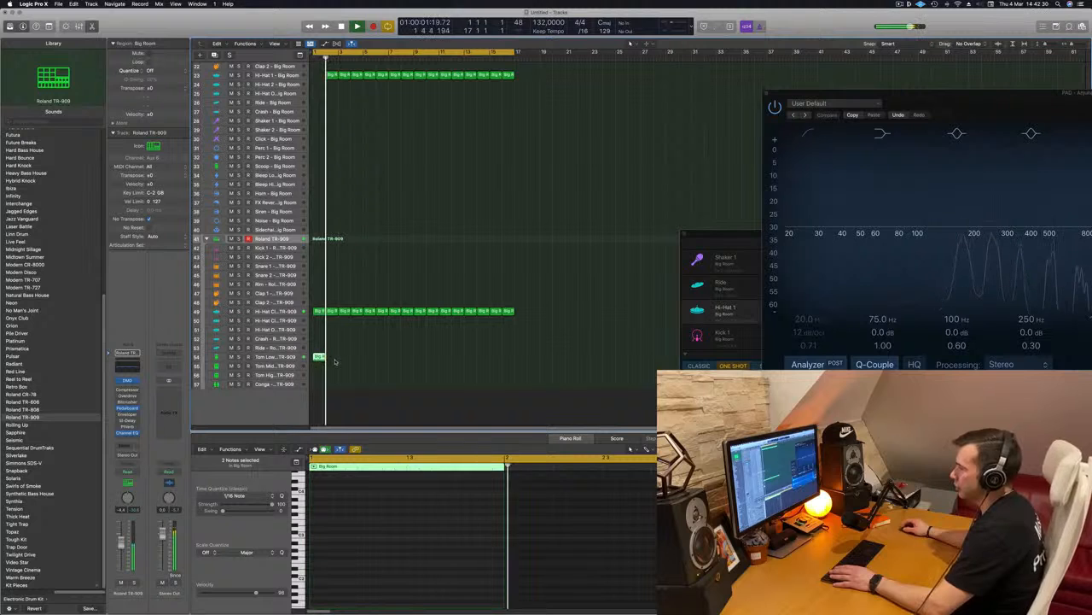
{"action": "key", "text": "e"}
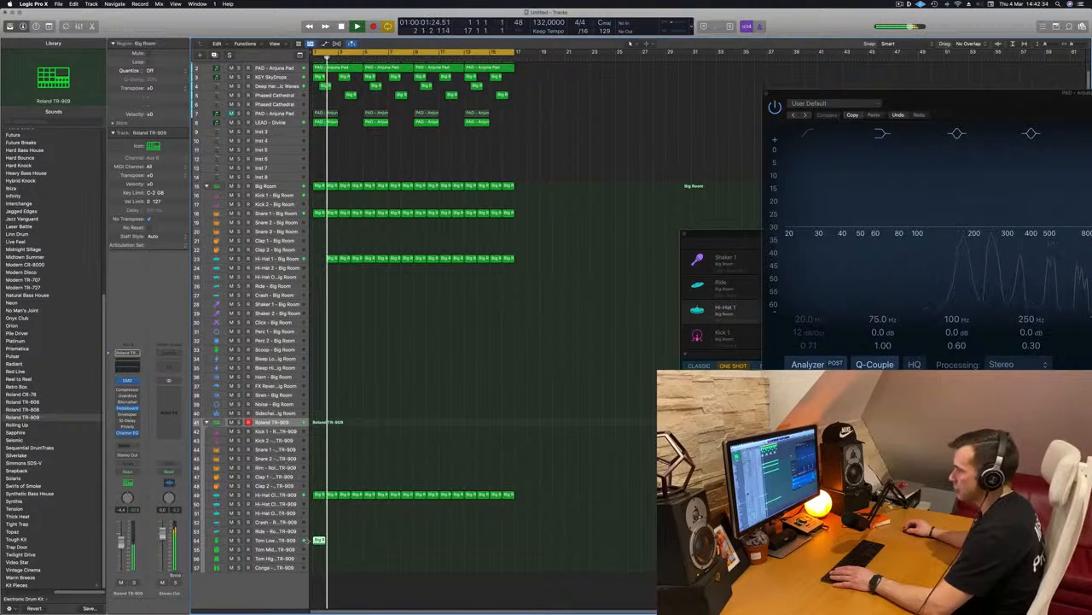
{"action": "left_click", "coordinate": [282, 542]}
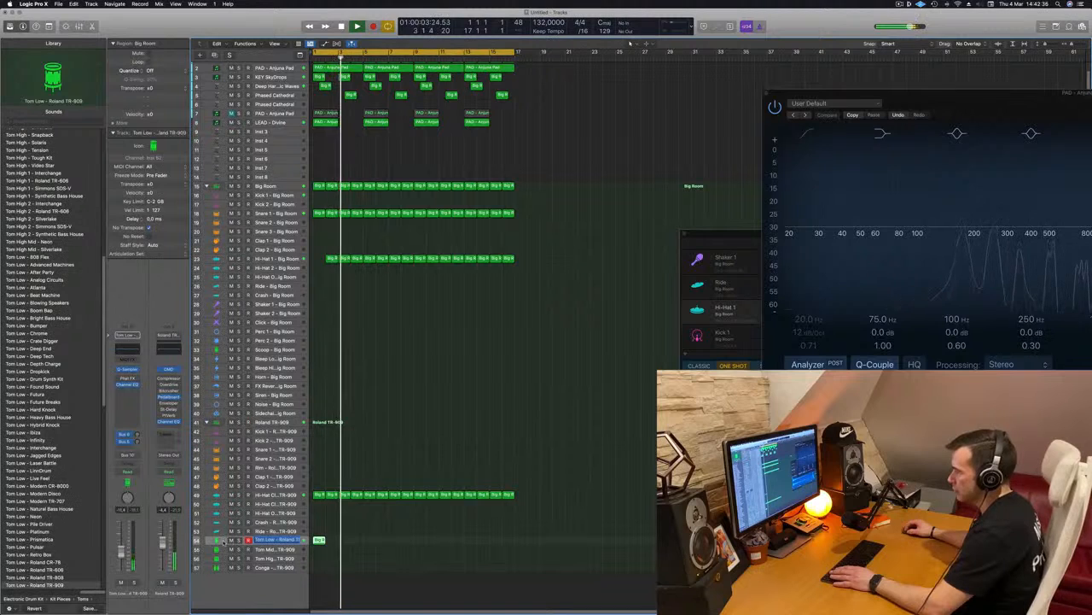
{"action": "key", "text": "shift+Return"}
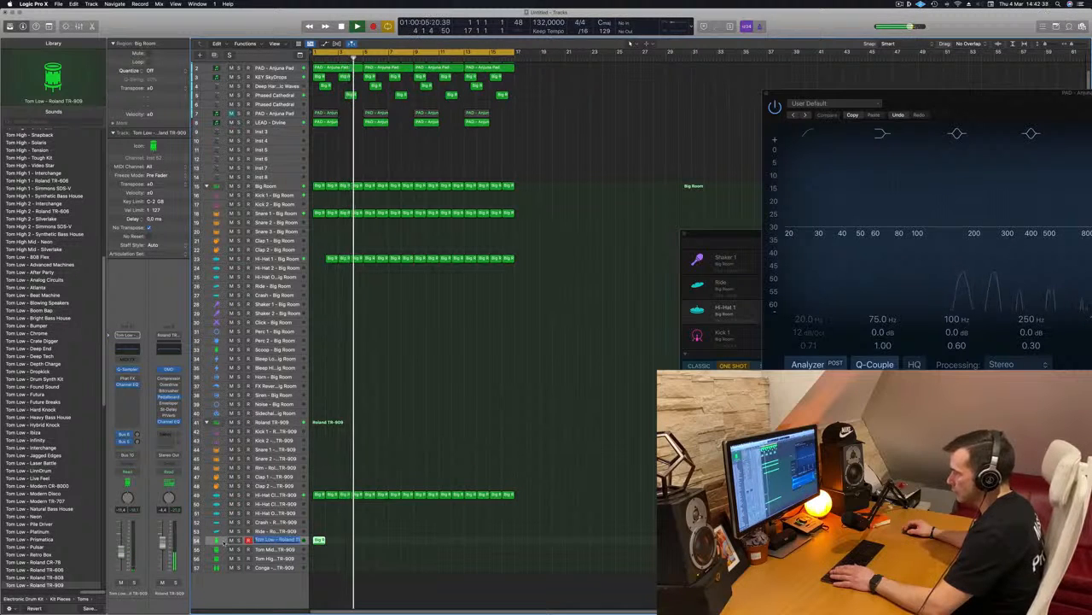
{"action": "key", "text": "BackSpace"}
{"action": "double_click", "coordinate": [223, 542]}
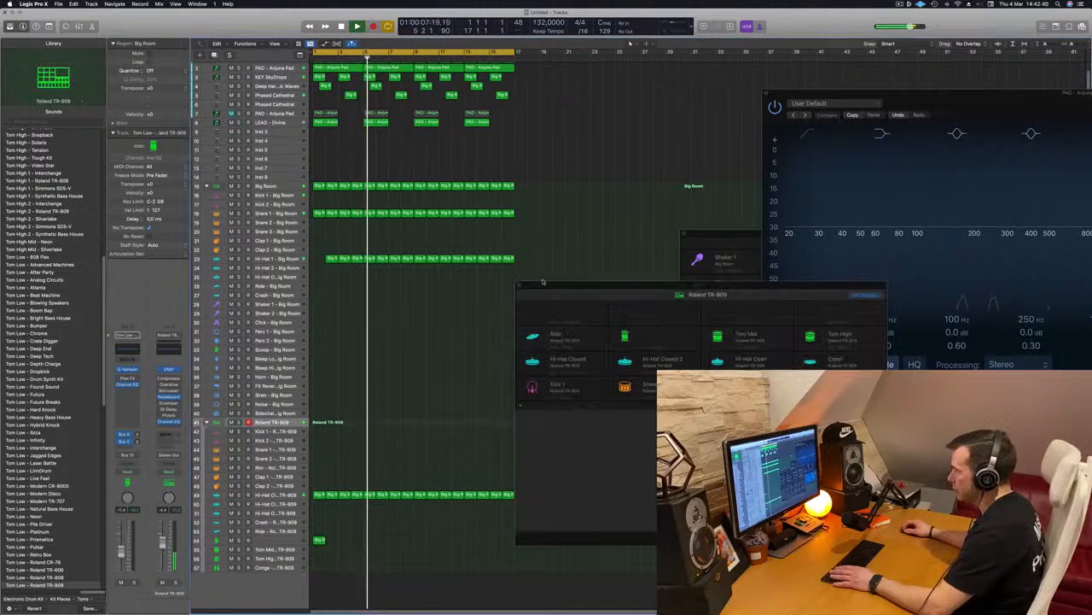
{"action": "left_click", "coordinate": [519, 287]}
{"action": "key", "text": "Return"}
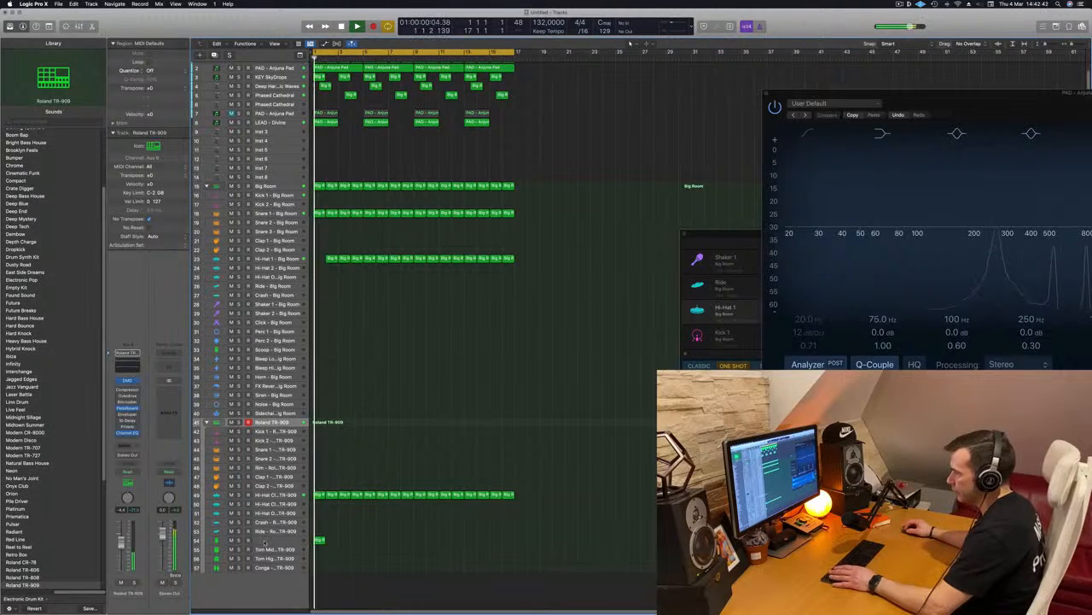
{"action": "double_click", "coordinate": [258, 540]}
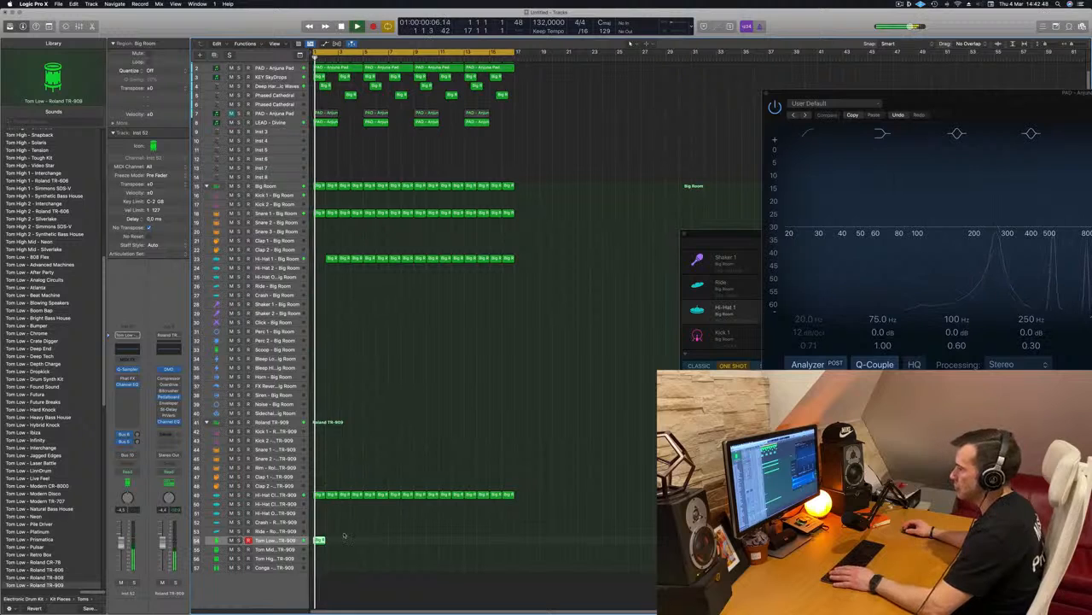
Open the low tom region in the Piano Roll, move its two notes two sixteenths earlier, and restart playback.
{"action": "key", "text": "super+Right"}
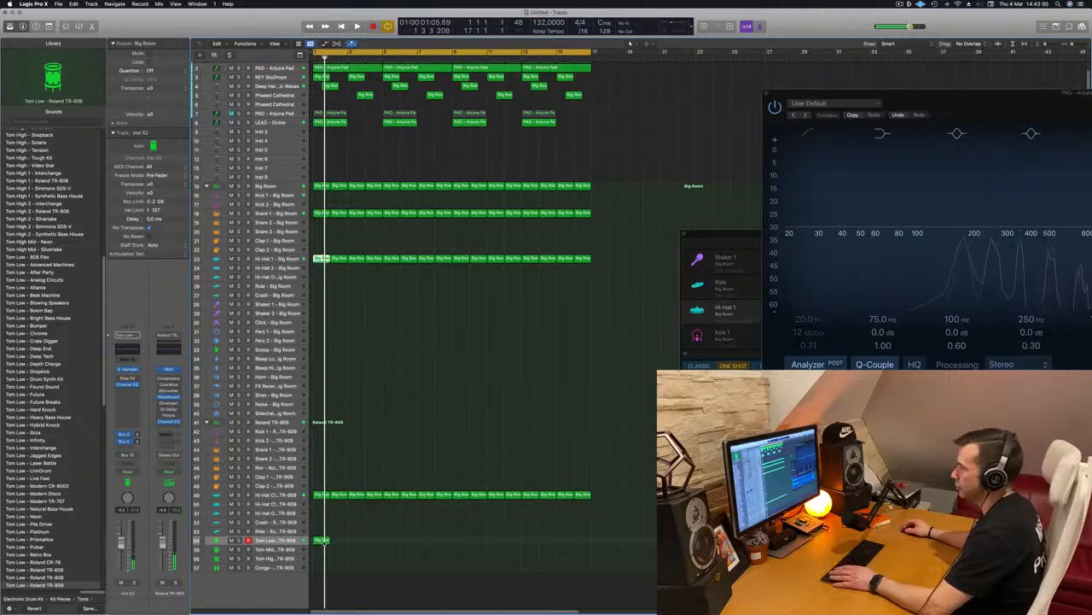
{"action": "double_click", "coordinate": [322, 540]}
{"action": "left_click_drag", "start_coordinate": [449, 512], "coordinate": [522, 566]}
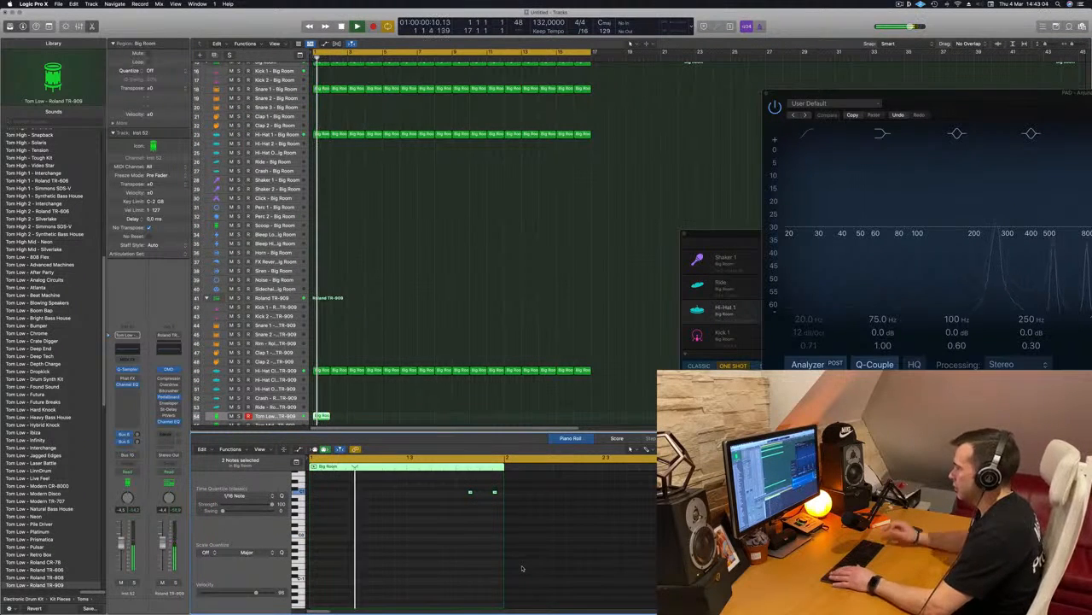
{"action": "mouse_move", "coordinate": [507, 491]}
{"action": "left_mouse_down"}
{"action": "mouse_move", "coordinate": [459, 504]}
{"action": "mouse_move", "coordinate": [505, 501]}
{"action": "left_mouse_up"}
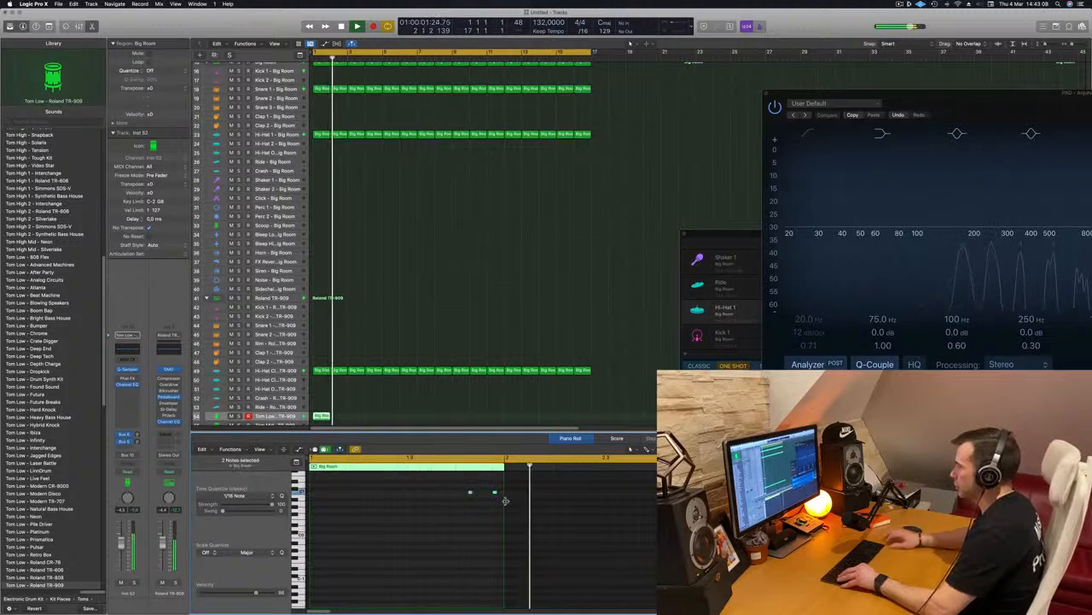
{"action": "key", "text": "alt+Left"}
{"action": "key", "text": "alt+Left"}
{"action": "key", "text": "alt+Left"}
{"action": "key", "text": "alt+Right"}
{"action": "key", "text": "space"}
{"action": "key", "text": "space"}
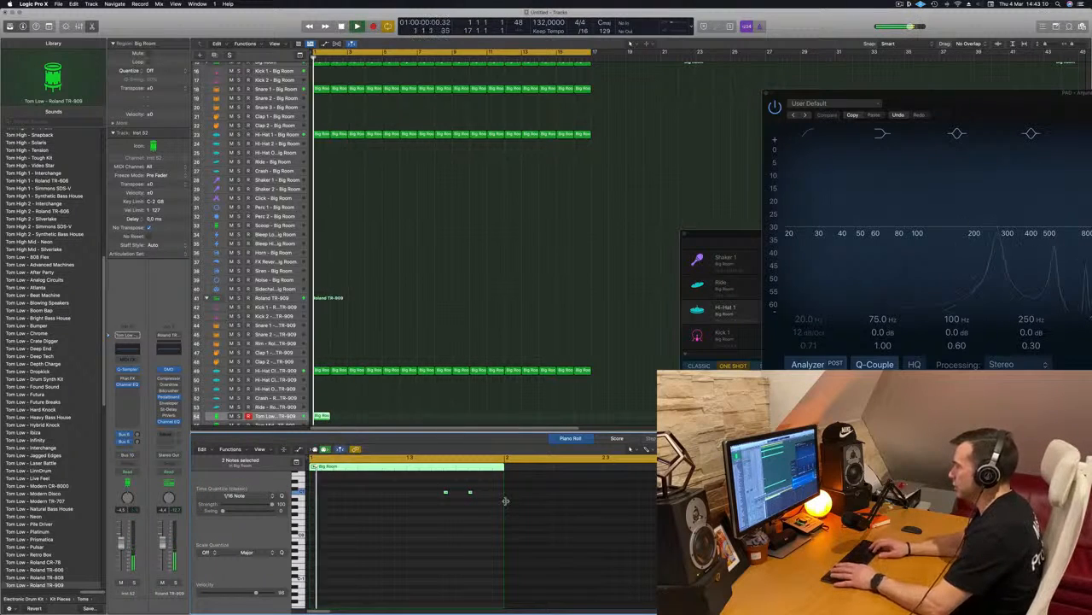
Shift only the second low tom note one sixteenth later in the Piano Roll and restart playback.
{"action": "left_click", "coordinate": [484, 505]}
{"action": "key", "text": "space"}
{"action": "key", "text": "alt+Right"}
{"action": "key", "text": "space"}
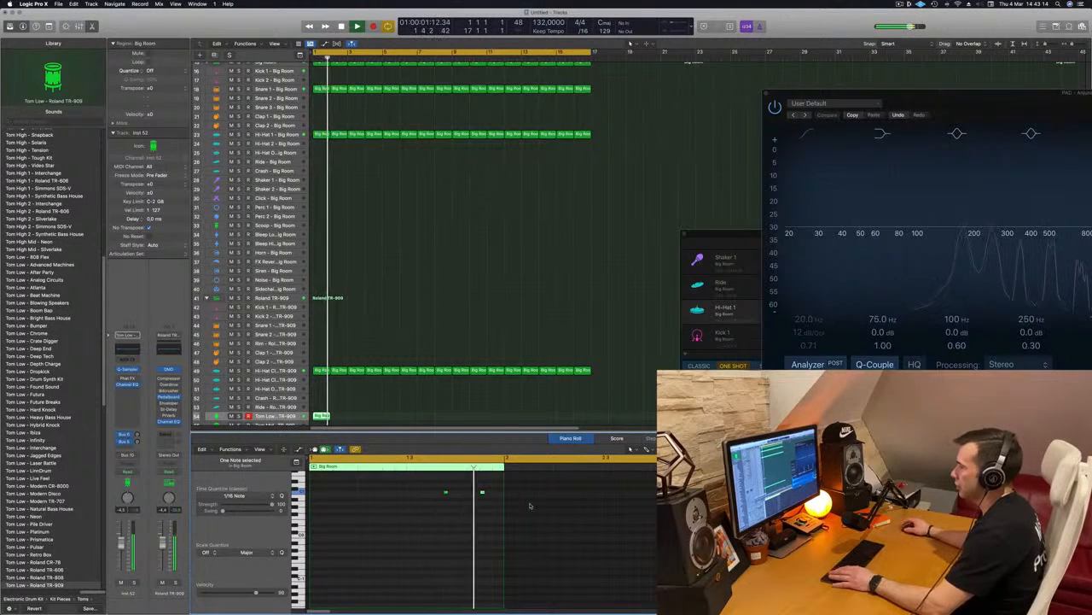
Copy the low tom region repeatedly along track 54 to fill it up to bar 17.
{"action": "left_click_drag", "start_coordinate": [322, 417], "coordinate": [423, 416]}
{"action": "left_click", "coordinate": [320, 416], "text": "shift"}
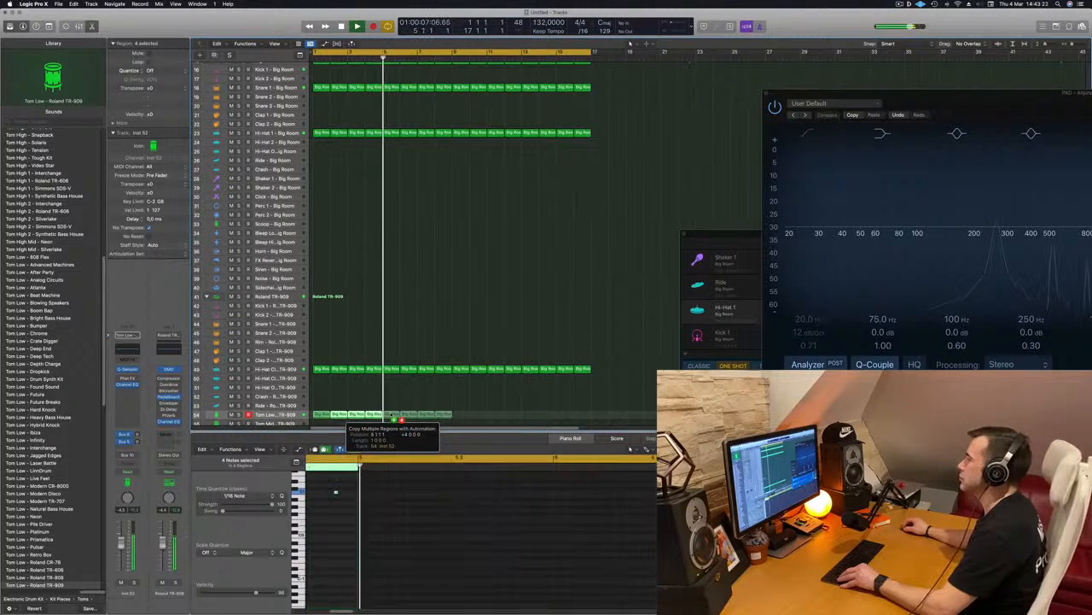
{"action": "left_click_drag", "start_coordinate": [498, 417], "coordinate": [462, 414]}
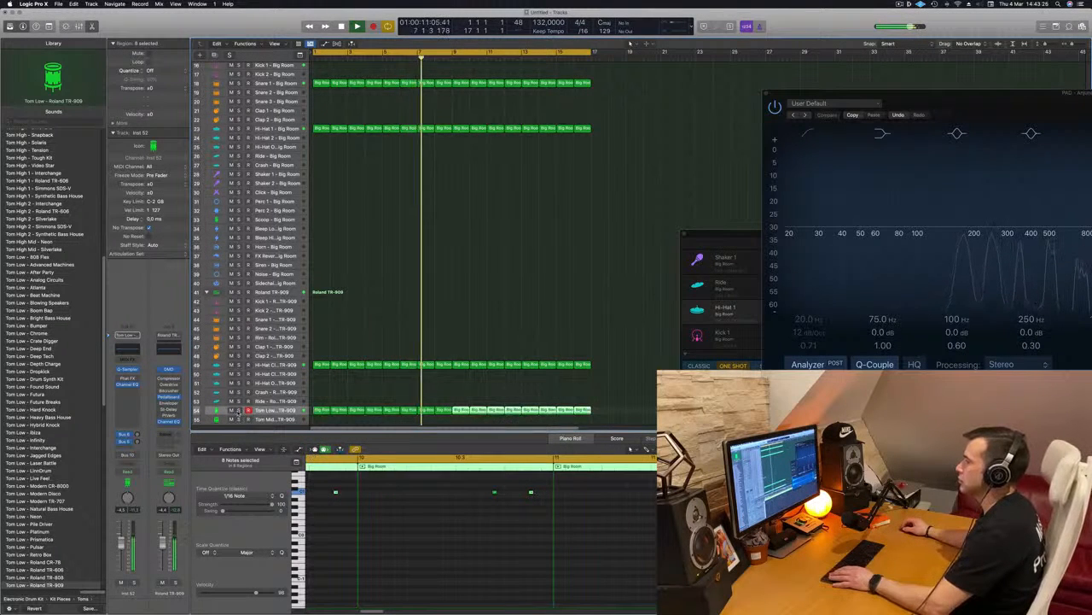
Solo and unsolo the low tom track, and play the full arrangement from the start to check the pattern.
{"action": "left_click", "coordinate": [239, 411]}
{"action": "left_click", "coordinate": [239, 411]}
{"action": "key", "text": "Return"}
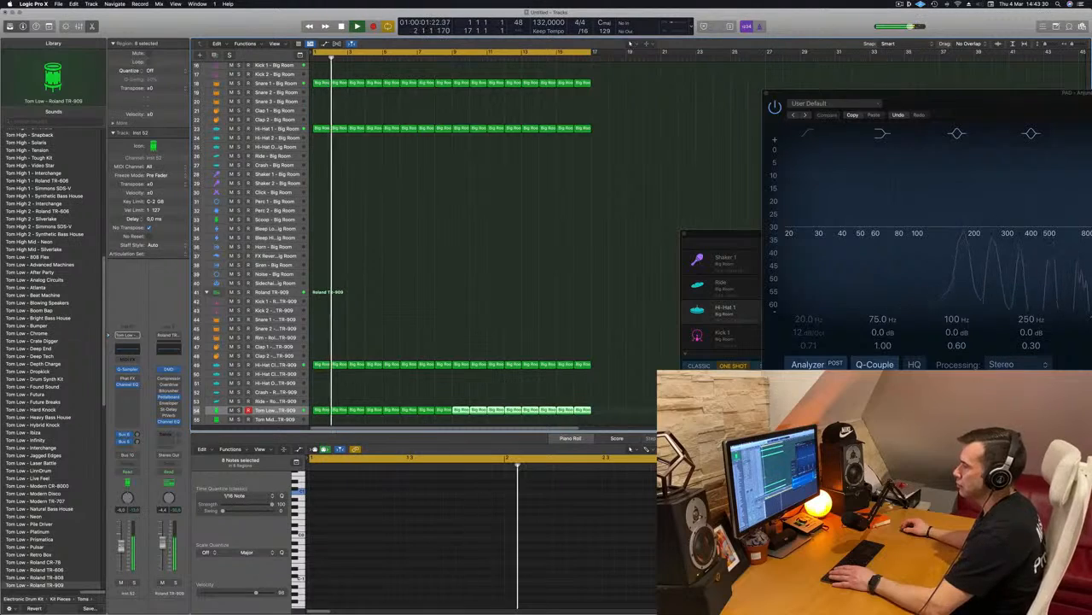
{"action": "scroll", "coordinate": [441, 356], "scroll_direction": "up", "scroll_amount": 1}
{"action": "scroll", "coordinate": [441, 356], "scroll_direction": "up", "scroll_amount": 3}
{"action": "scroll", "coordinate": [428, 341], "scroll_direction": "down", "scroll_amount": 5}
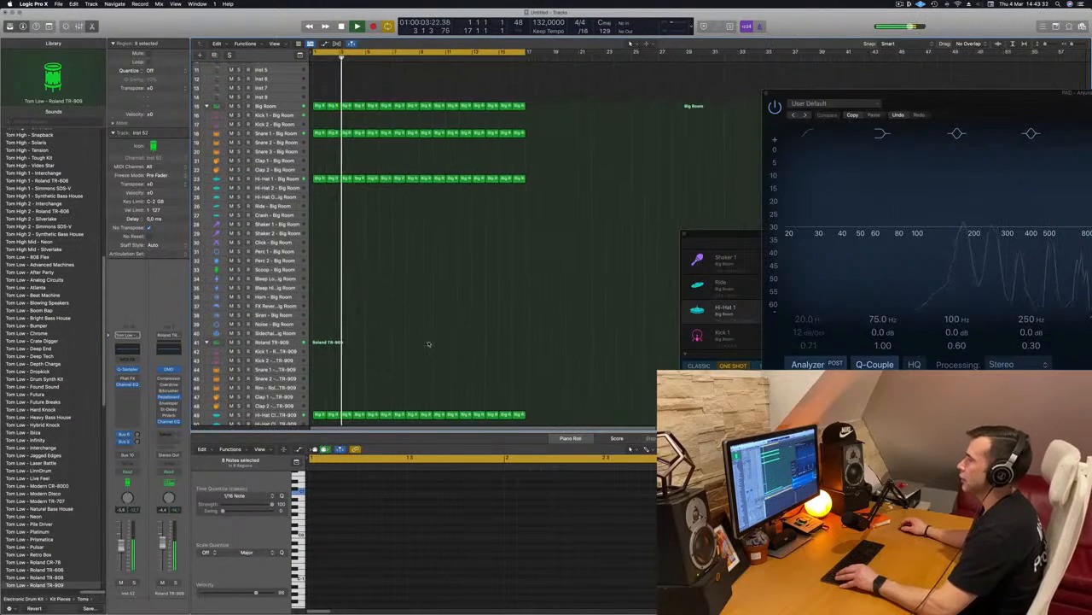
{"action": "scroll", "coordinate": [428, 341], "scroll_direction": "down", "scroll_amount": 3}
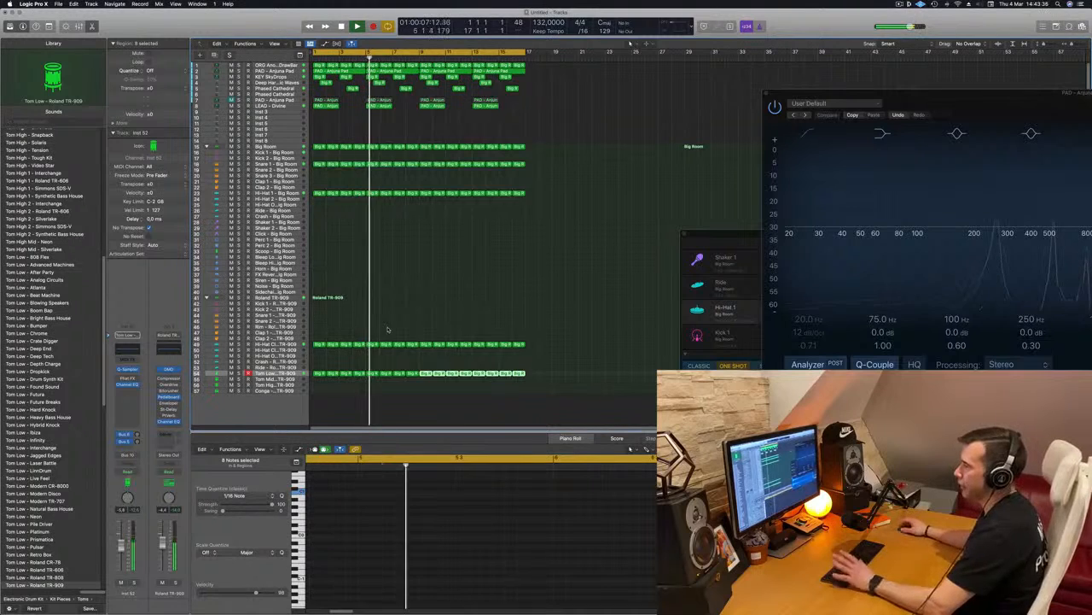
{"action": "key", "text": "Return"}
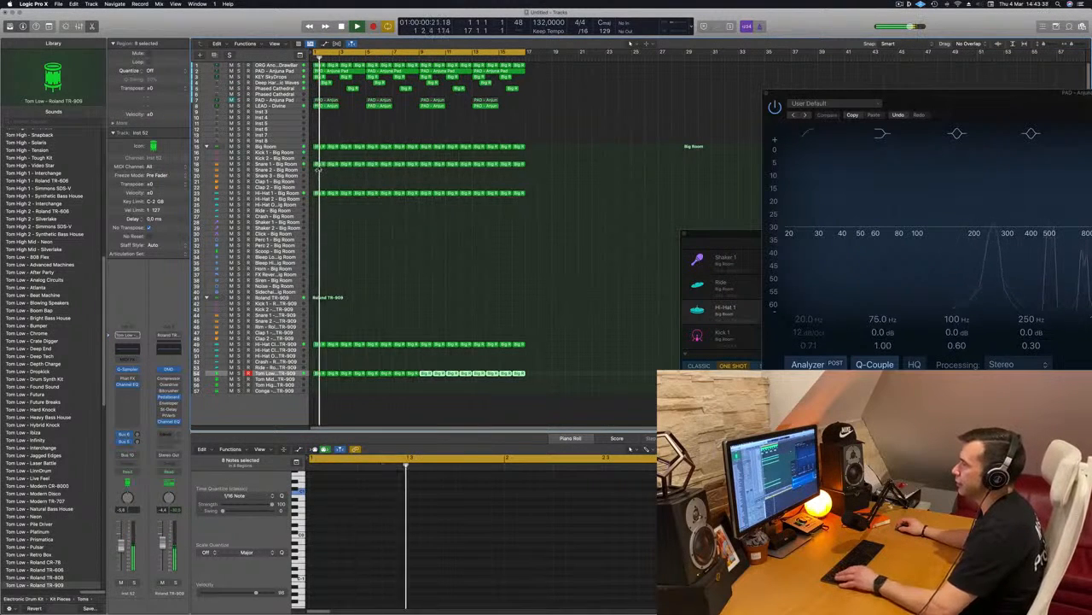
Copy the first Snare 1 region of the Big Room kit to the TR-909 Snare 1 track 44 at bar 1 and select its note.
{"action": "left_click", "coordinate": [319, 165]}
{"action": "left_click_drag", "start_coordinate": [318, 185], "coordinate": [317, 316]}
{"action": "left_click_drag", "start_coordinate": [329, 480], "coordinate": [382, 507]}
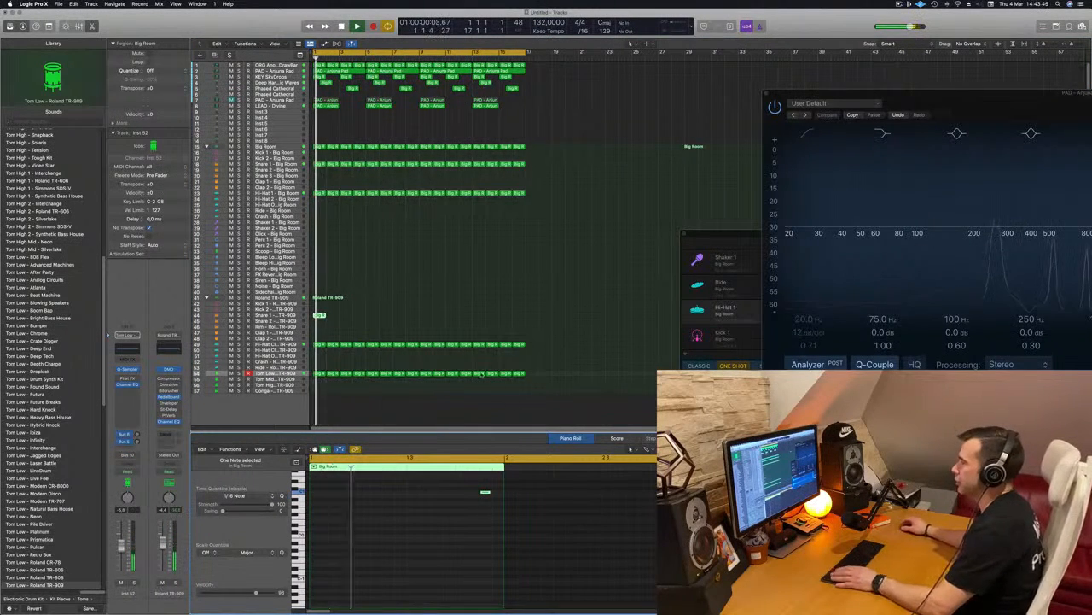
{"action": "key", "text": "Return"}
Select the TR-909 Snare 1 track and remove the note near the bar's end from its region in the Piano Roll.
{"action": "left_click", "coordinate": [282, 316]}
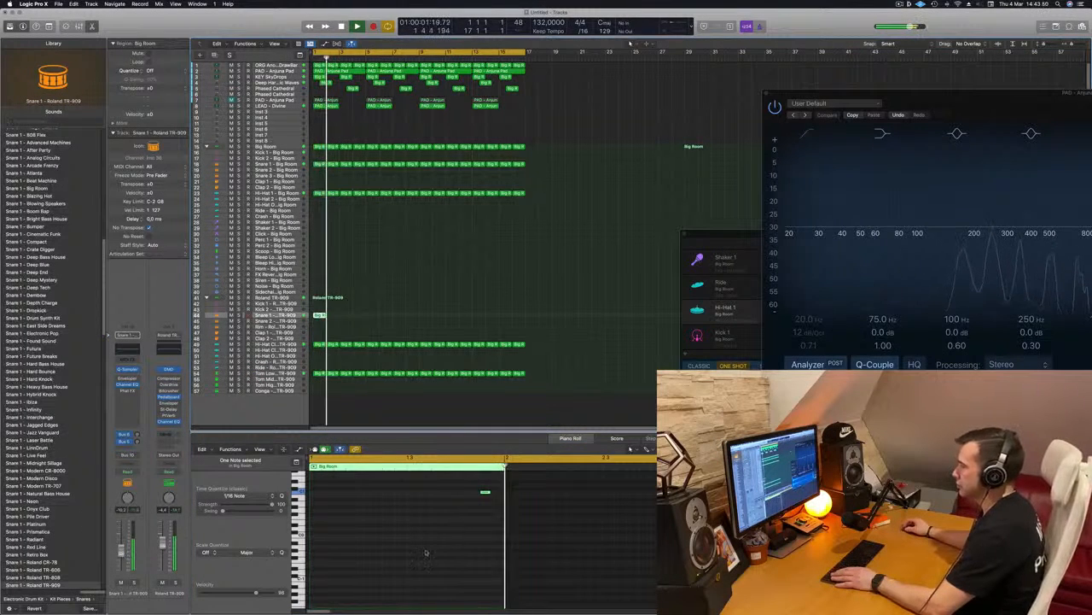
{"action": "key", "text": "Return"}
{"action": "left_click_drag", "start_coordinate": [489, 515], "coordinate": [467, 490]}
{"action": "key", "text": "Delete"}
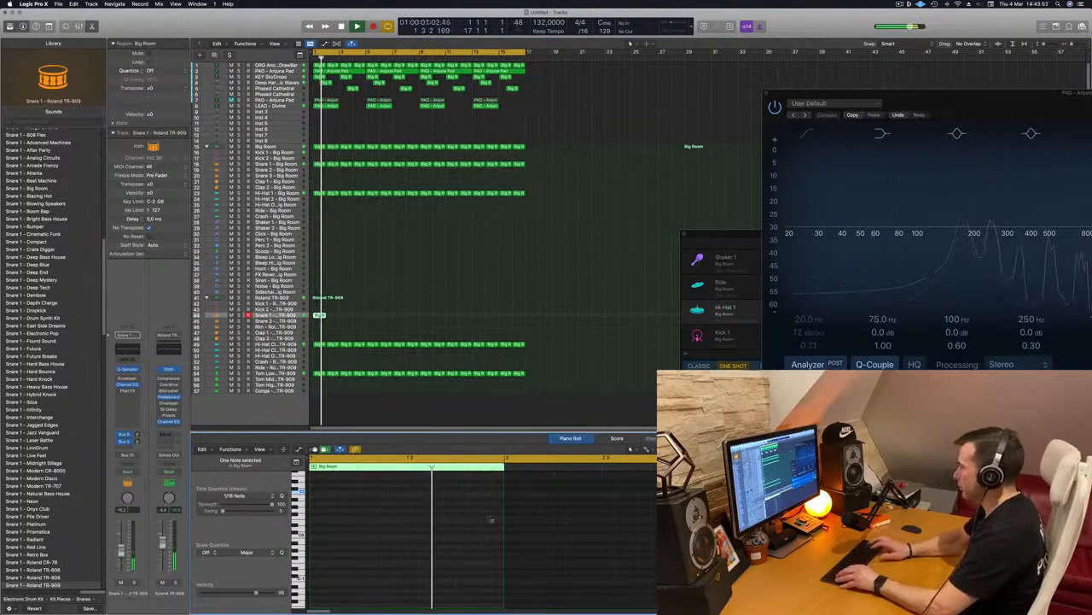
Lower the TR-909 Snare 1 volume slightly during playback and repeat its region along track 44 up to bar 17.
{"action": "key", "text": "Return"}
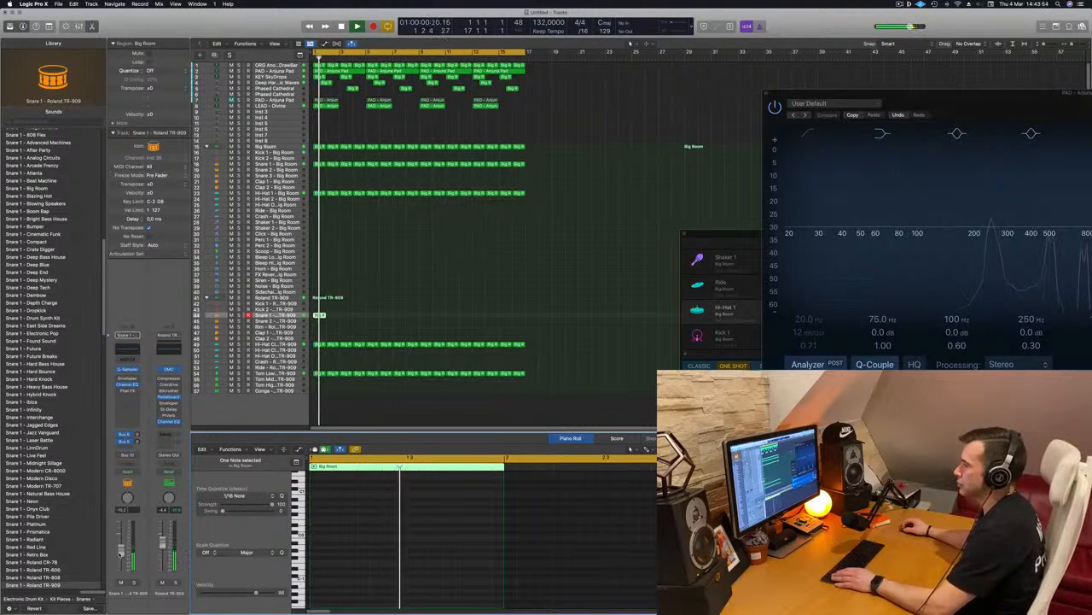
{"action": "left_click", "coordinate": [120, 558], "text": "alt"}
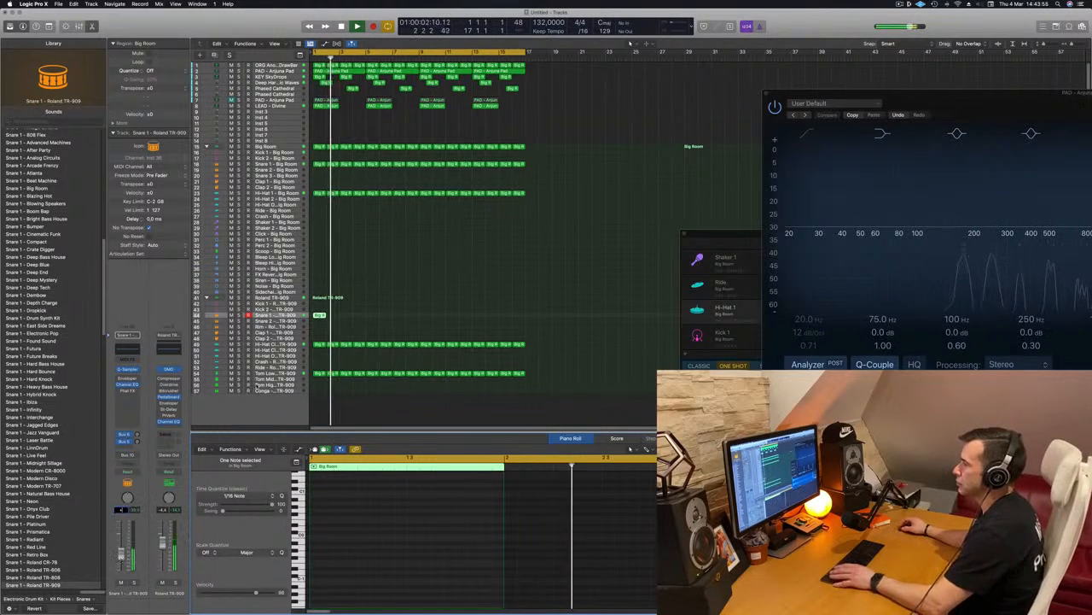
{"action": "left_click", "coordinate": [320, 315]}
{"action": "left_click_drag", "start_coordinate": [320, 317], "coordinate": [333, 318]}
{"action": "left_click_drag", "start_coordinate": [341, 319], "coordinate": [420, 323]}
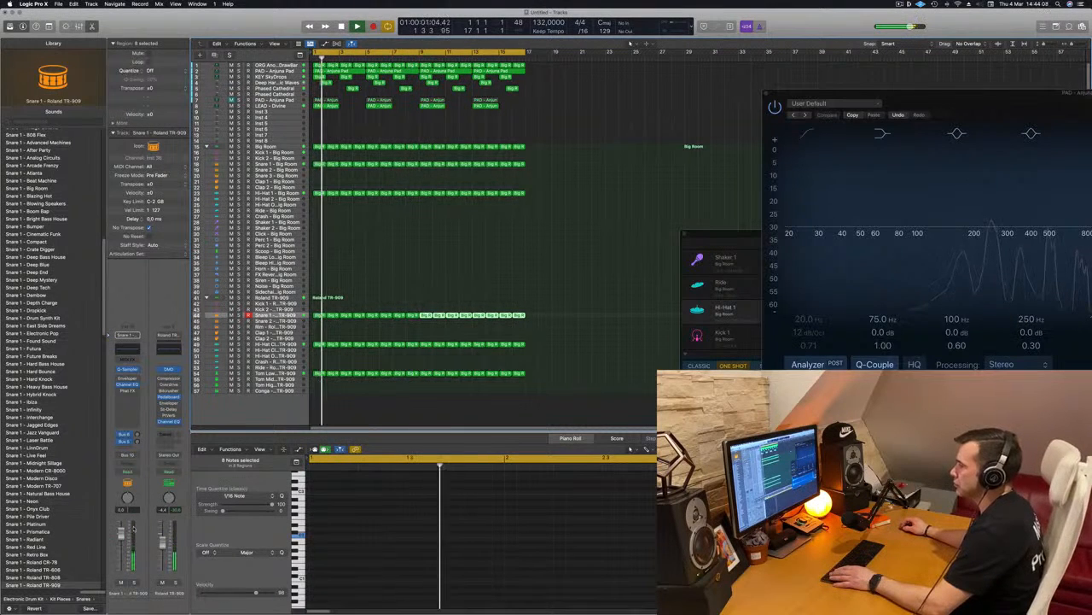
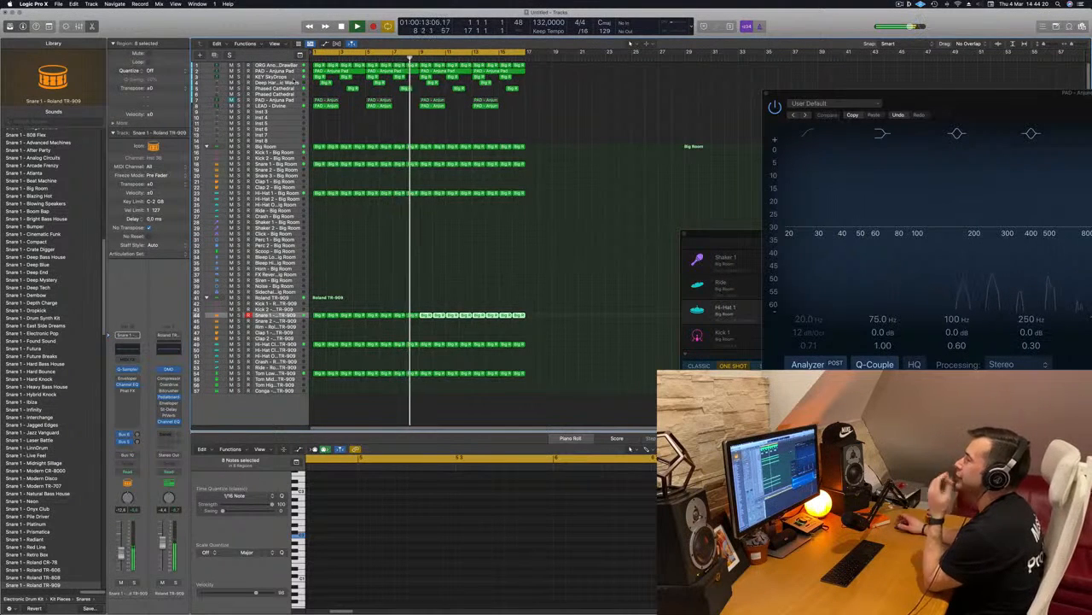
Duplicate the KEY SkyDrops track with its settings and move the copy directly below the LEAD - Divine track.
{"action": "left_click", "coordinate": [340, 122]}
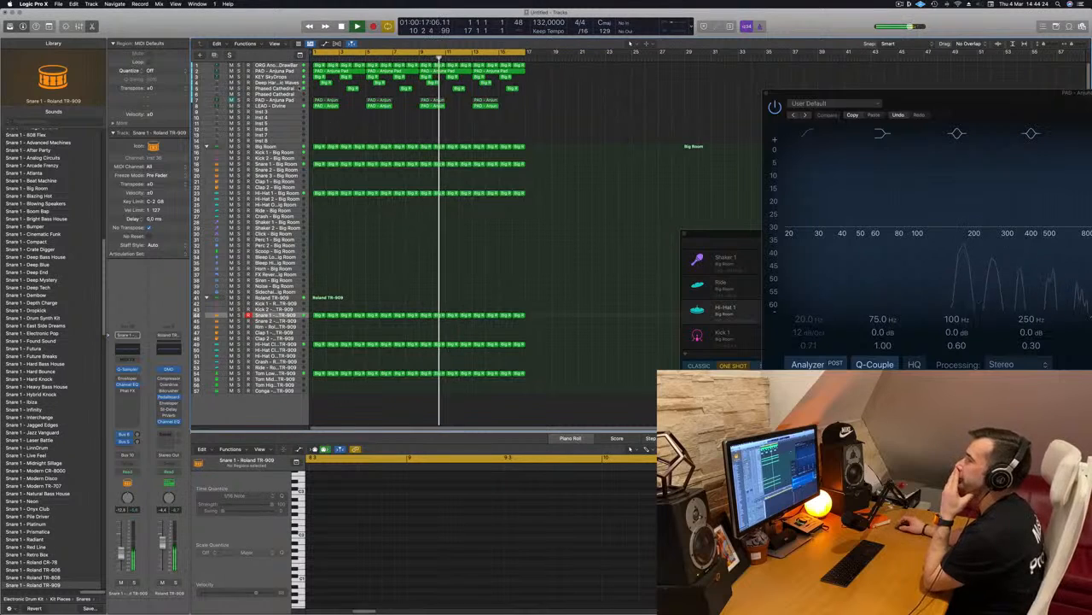
{"action": "left_click", "coordinate": [297, 77]}
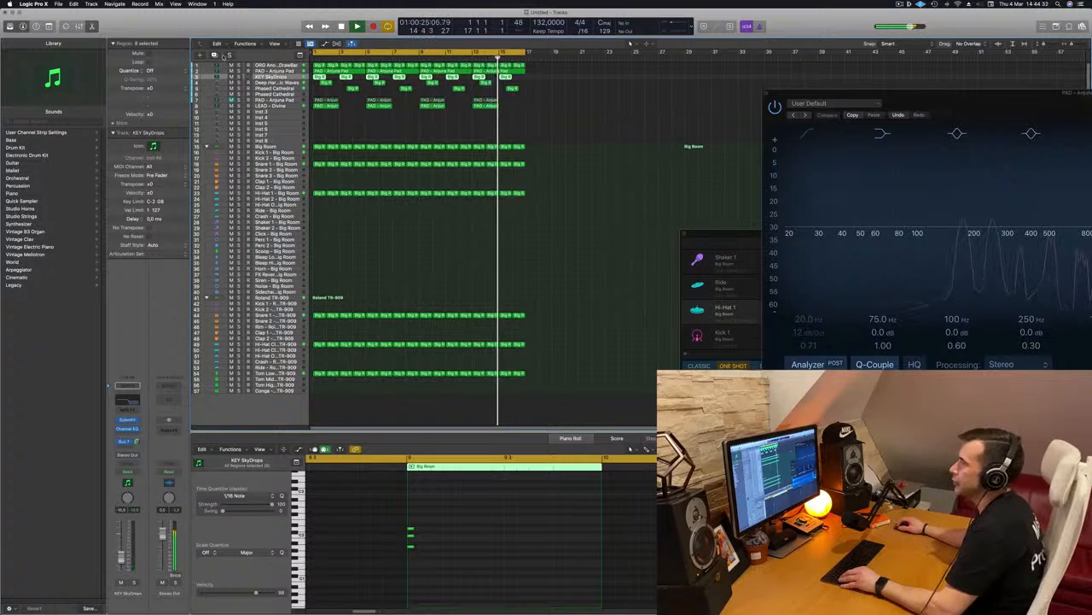
{"action": "key", "text": "super+d"}
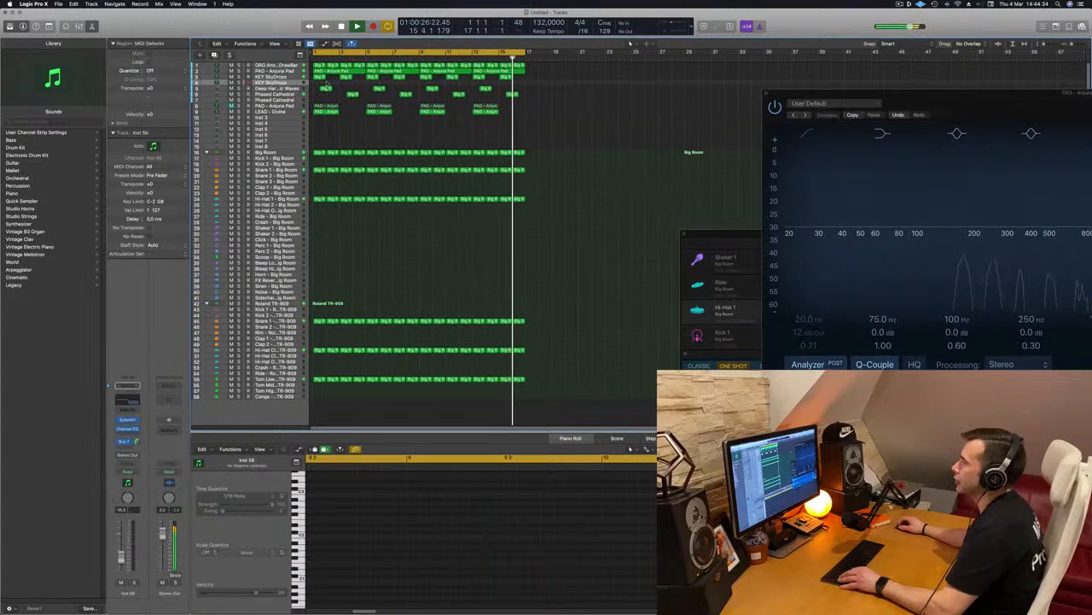
{"action": "left_click", "coordinate": [321, 77]}
{"action": "left_click_drag", "start_coordinate": [295, 83], "coordinate": [293, 113]}
{"action": "key", "text": "z"}
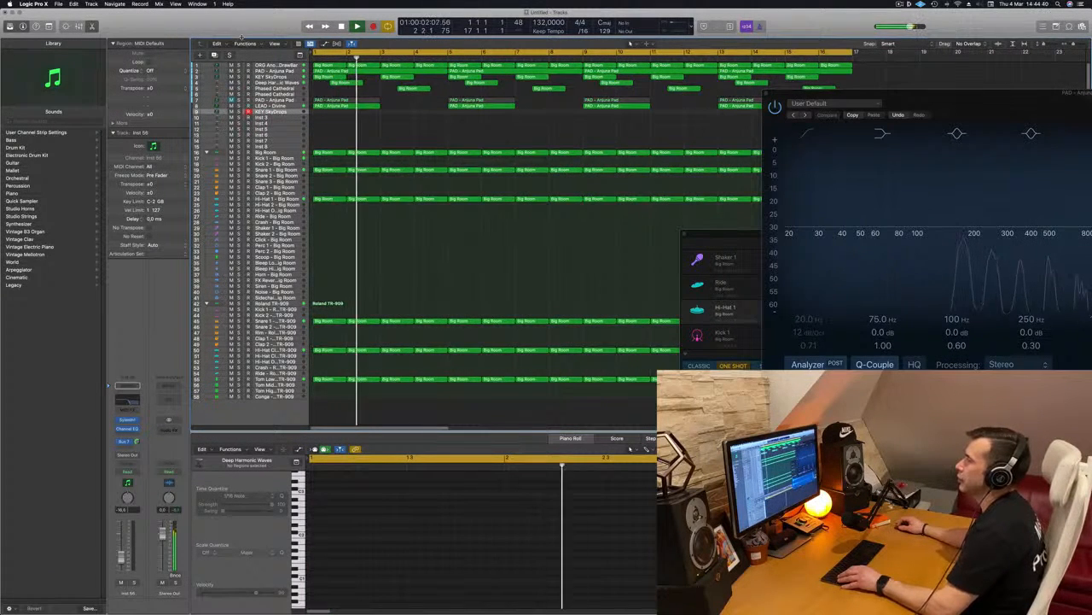
Show the toolbar, turn on Track Zoom and enlarge the duplicated KEY SkyDrops track.
{"action": "key", "text": "ctrl+alt+super+t"}
{"action": "left_click", "coordinate": [123, 47]}
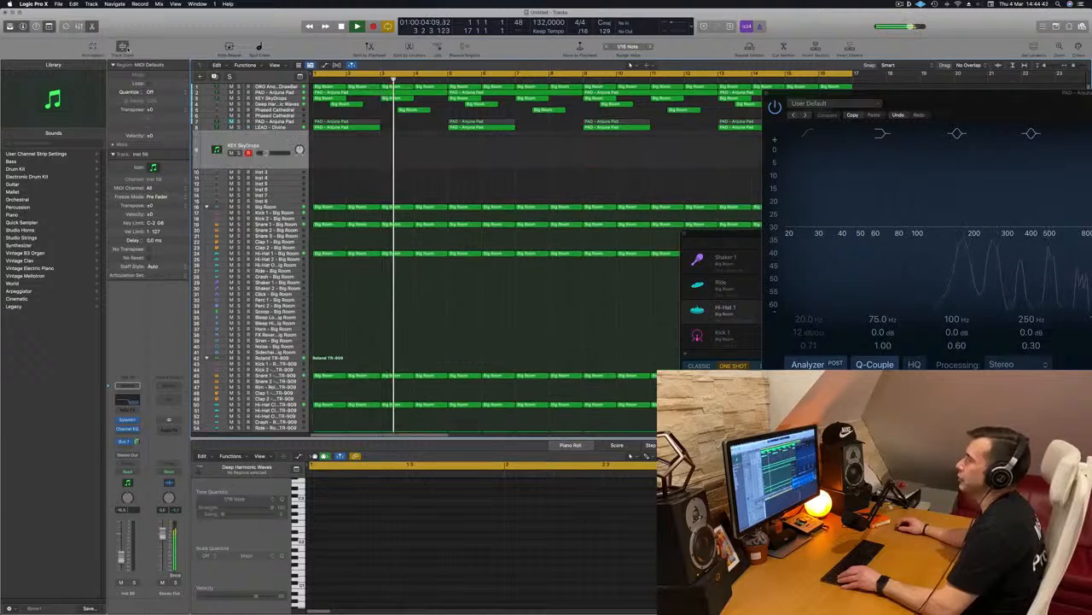
{"action": "left_click_drag", "start_coordinate": [294, 169], "coordinate": [294, 194]}
{"action": "key", "text": "Return"}
{"action": "key", "text": "space"}
Copy the first KEY SkyDrops region to bar 1 of the duplicated track, then solo that track and play it.
{"action": "left_click", "coordinate": [327, 100]}
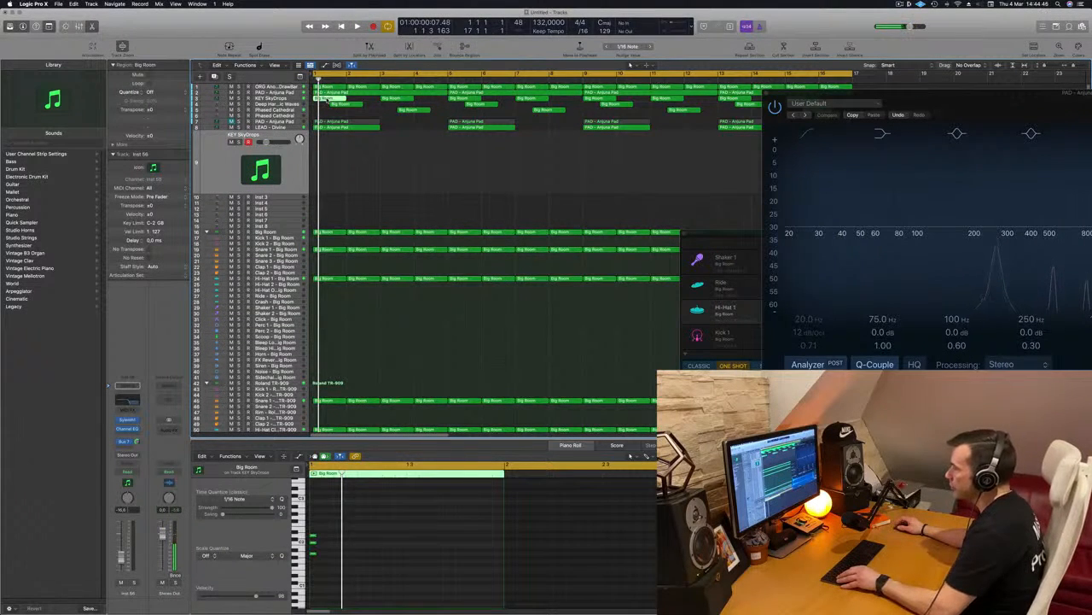
{"action": "left_click_drag", "start_coordinate": [327, 100], "coordinate": [328, 162]}
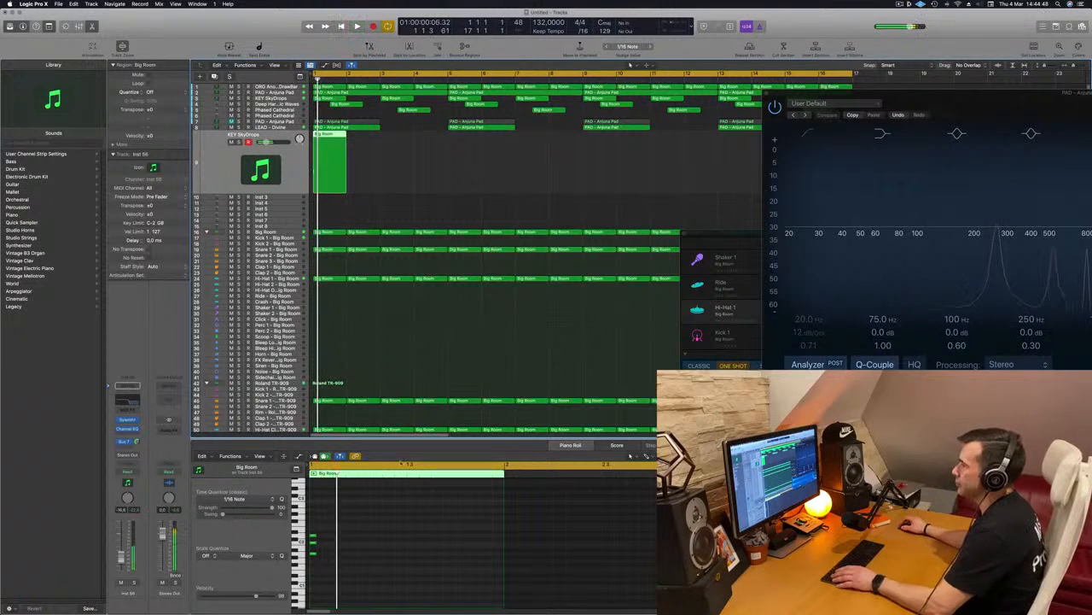
{"action": "key", "text": "s"}
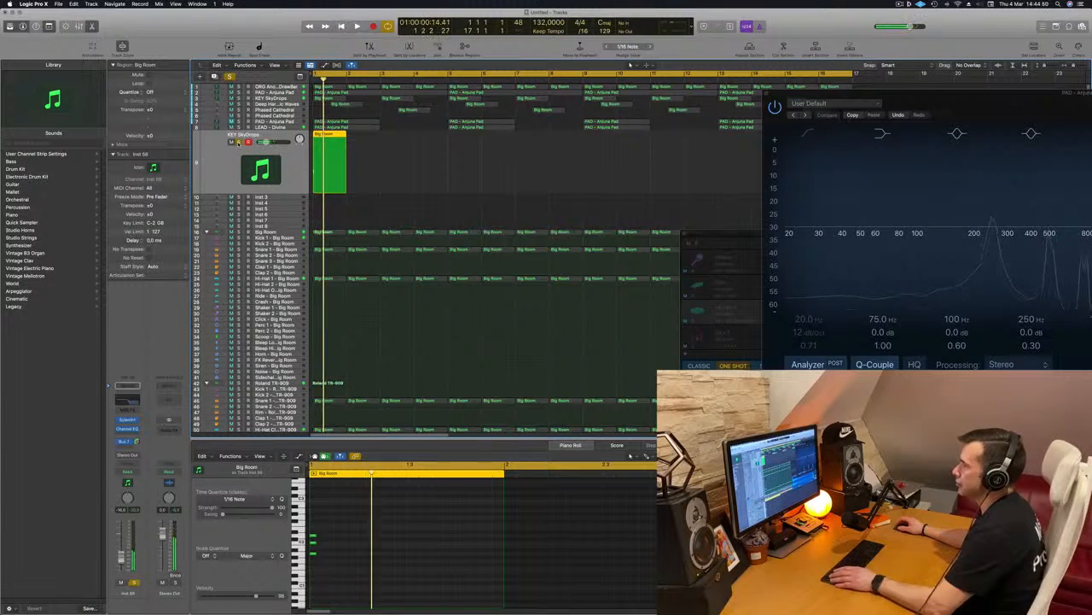
{"action": "key", "text": "Return"}
{"action": "key", "text": "Return"}
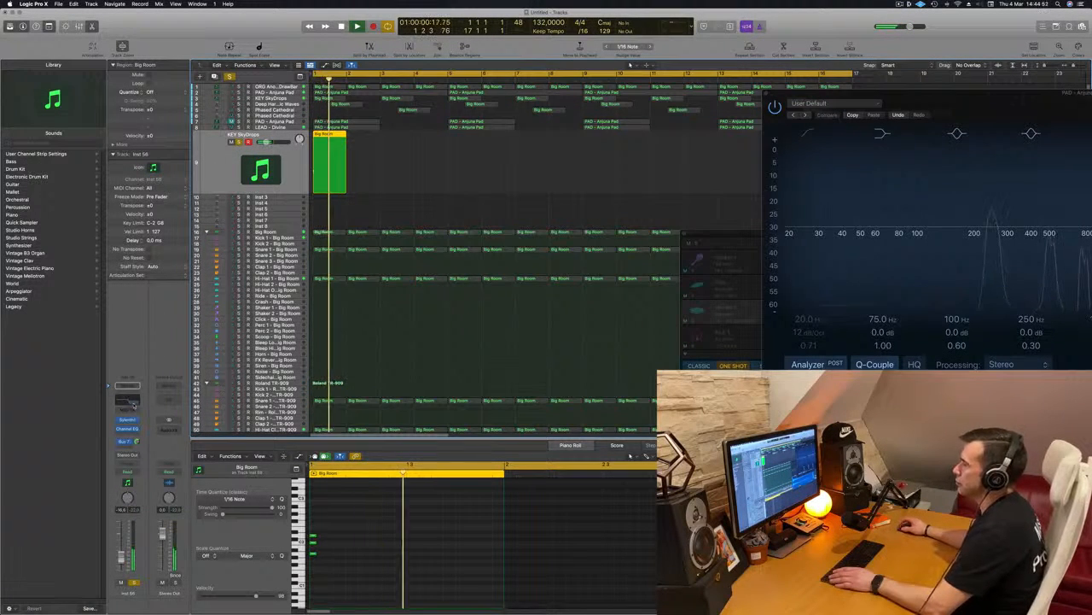
Switch off the high cut band in the duplicated track's Channel EQ and close the plug-in window.
{"action": "left_click", "coordinate": [127, 428]}
{"action": "left_click", "coordinate": [902, 140]}
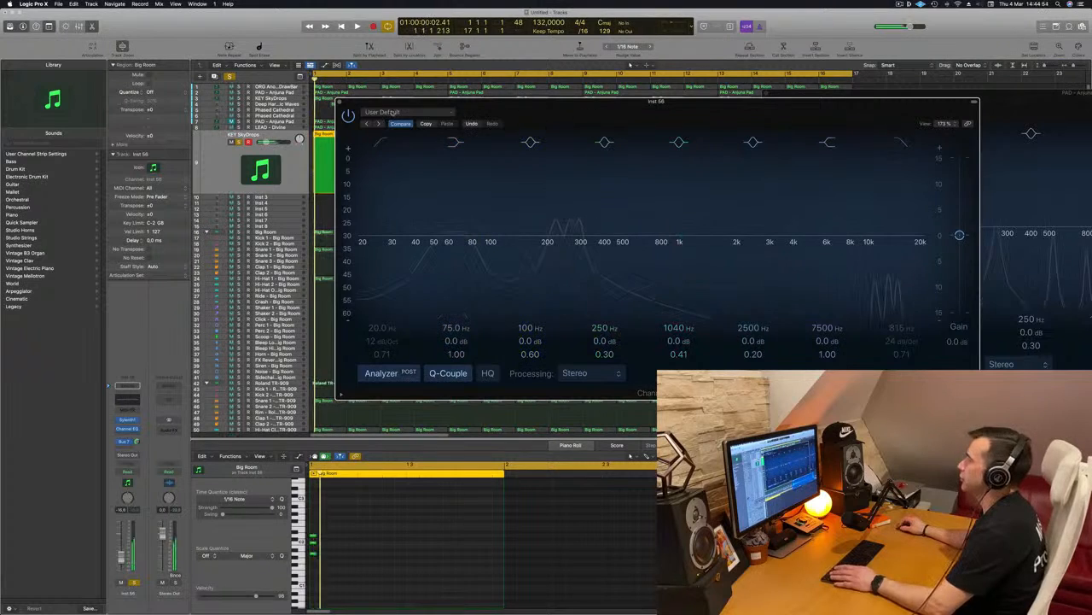
{"action": "left_click", "coordinate": [339, 101]}
Raise the pitch of all three chord notes in the duplicated track's region and listen to them.
{"action": "key", "text": "space"}
{"action": "left_click_drag", "start_coordinate": [365, 520], "coordinate": [304, 584]}
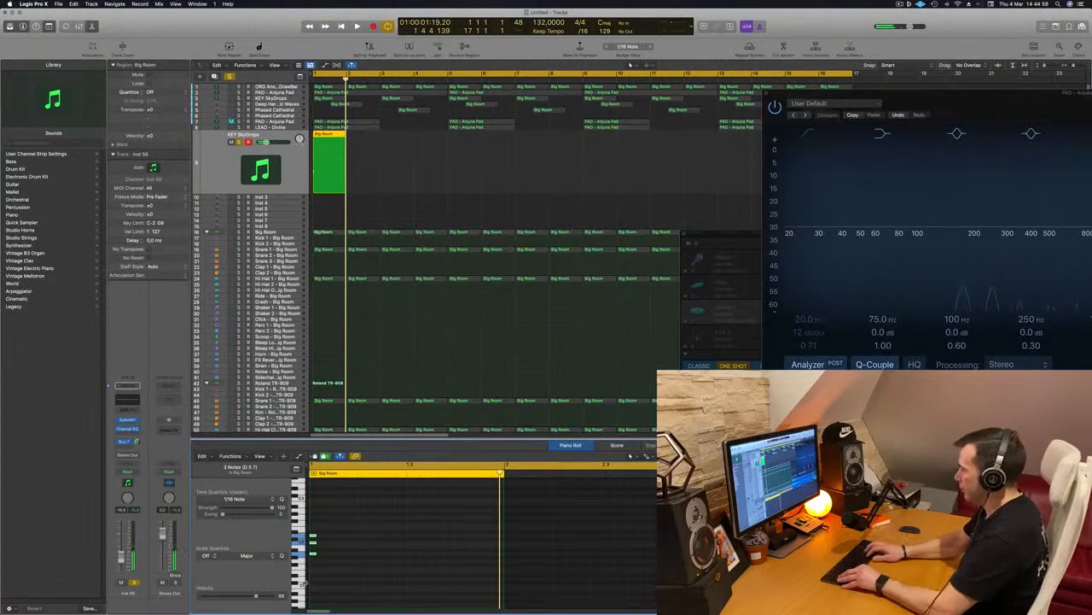
{"action": "key", "text": "space"}
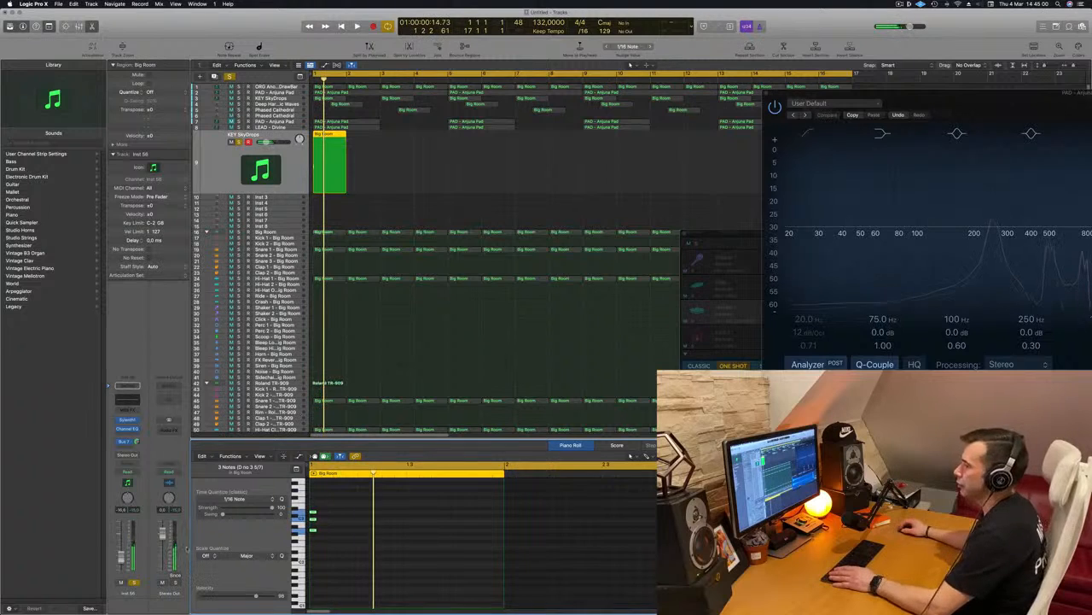
Load the Sylenth 1 Definitive Collection factory bank in the duplicated track's Sylenth1 and choose the LEAD - 80's Cop preset.
{"action": "left_click", "coordinate": [126, 420]}
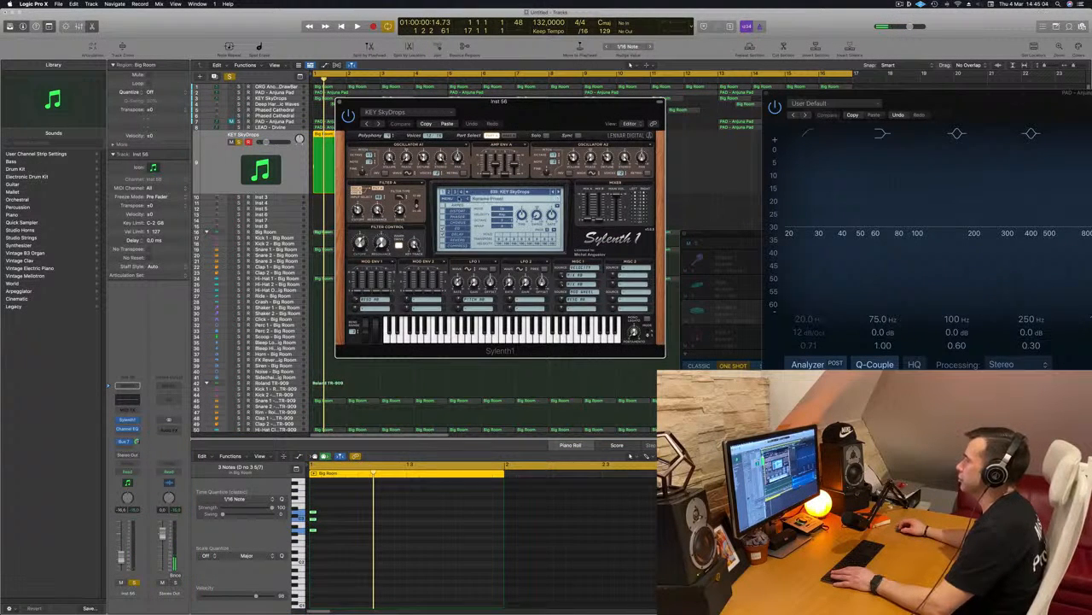
{"action": "left_click", "coordinate": [446, 198]}
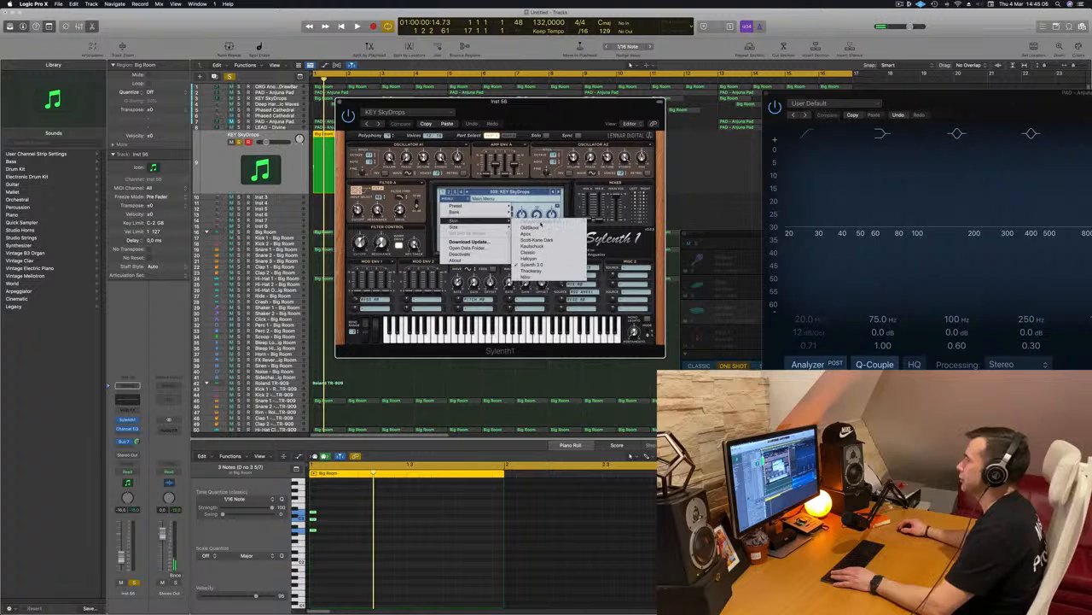
{"action": "mouse_move", "coordinate": [484, 222]}
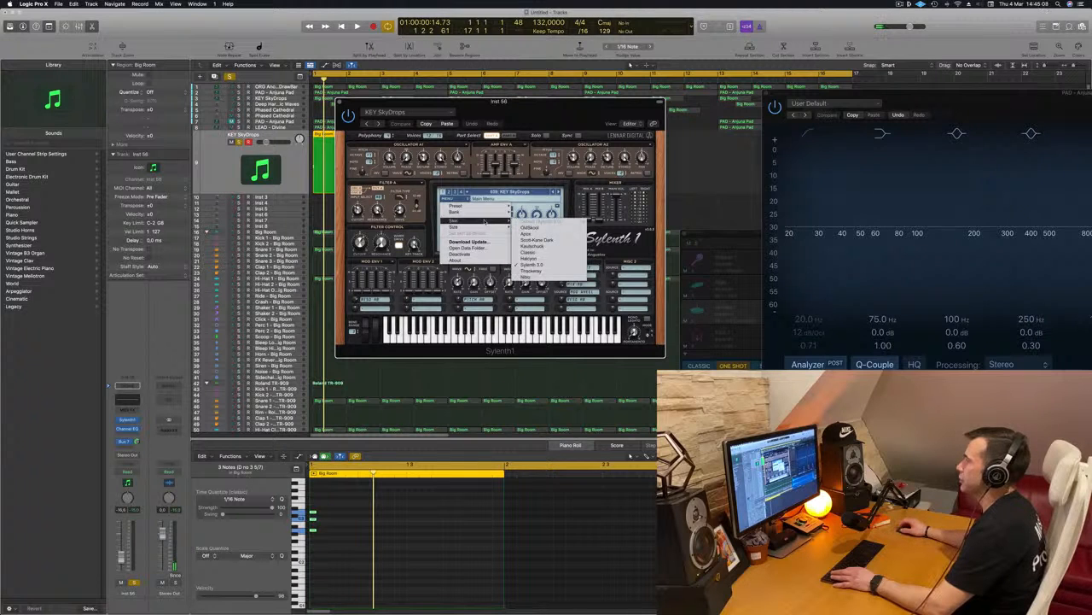
{"action": "mouse_move", "coordinate": [545, 214]}
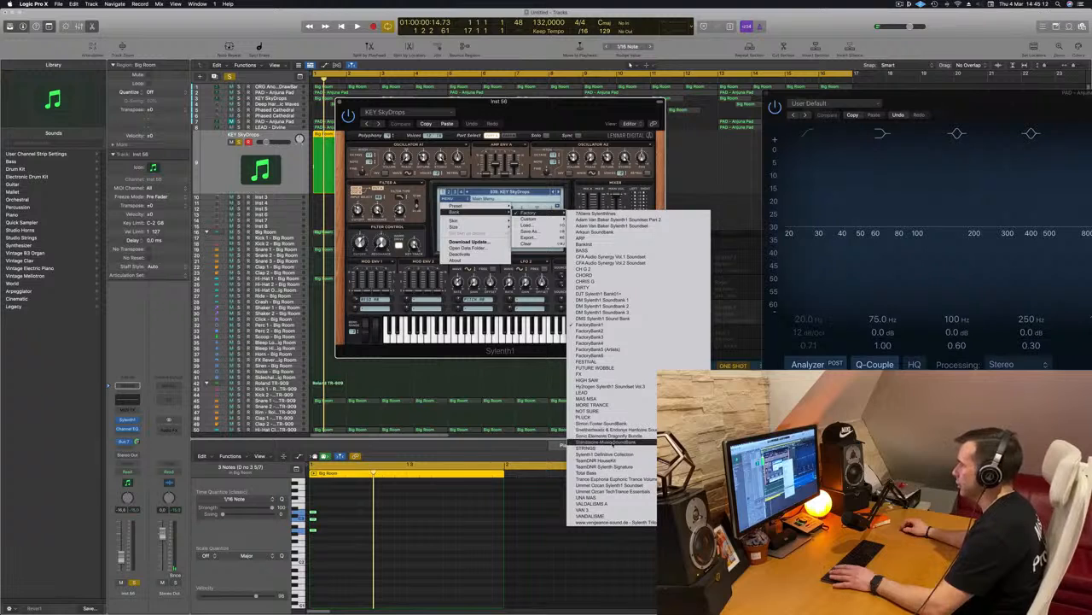
{"action": "left_click", "coordinate": [612, 453]}
{"action": "left_click", "coordinate": [511, 193]}
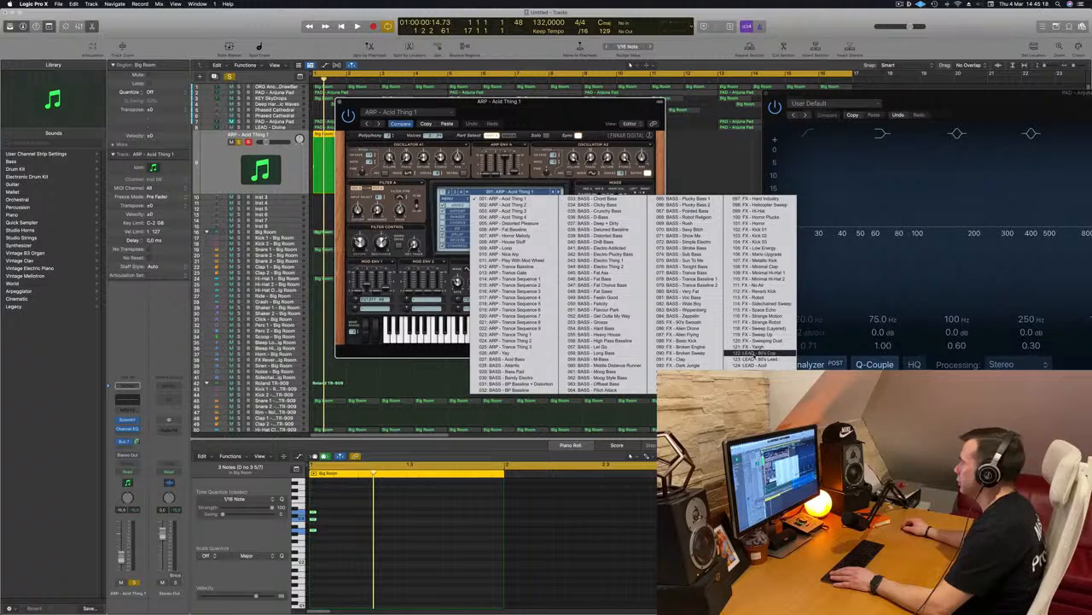
{"action": "left_click", "coordinate": [753, 354]}
Audition the lead presets from LEAD - 80's Cop through LEAD - Altra 2 to the following ones against the looping chord.
{"action": "key", "text": "space"}
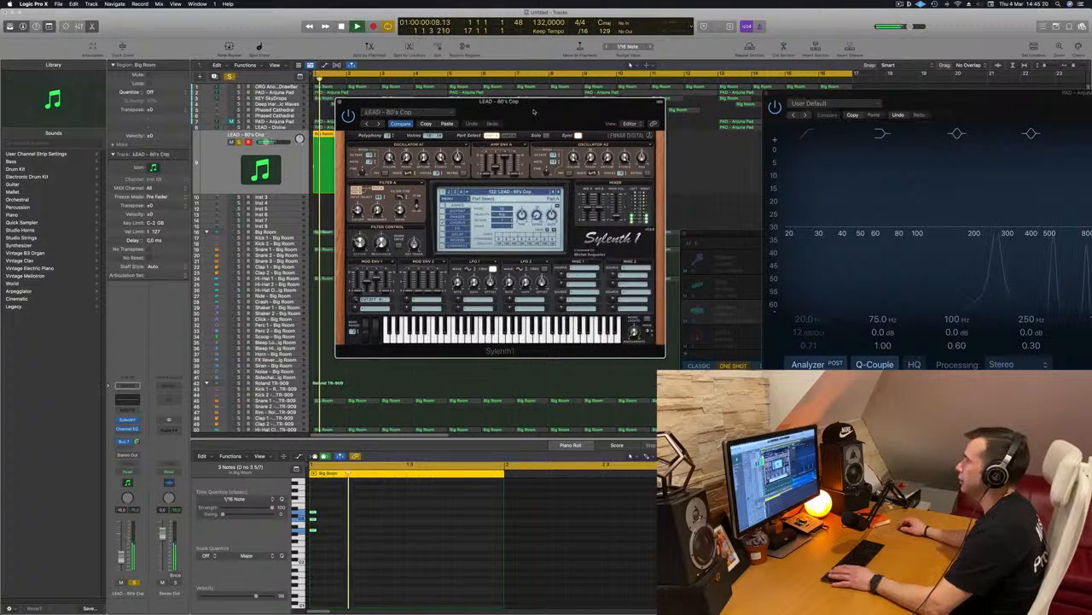
{"action": "left_click_drag", "start_coordinate": [529, 110], "coordinate": [768, 142]}
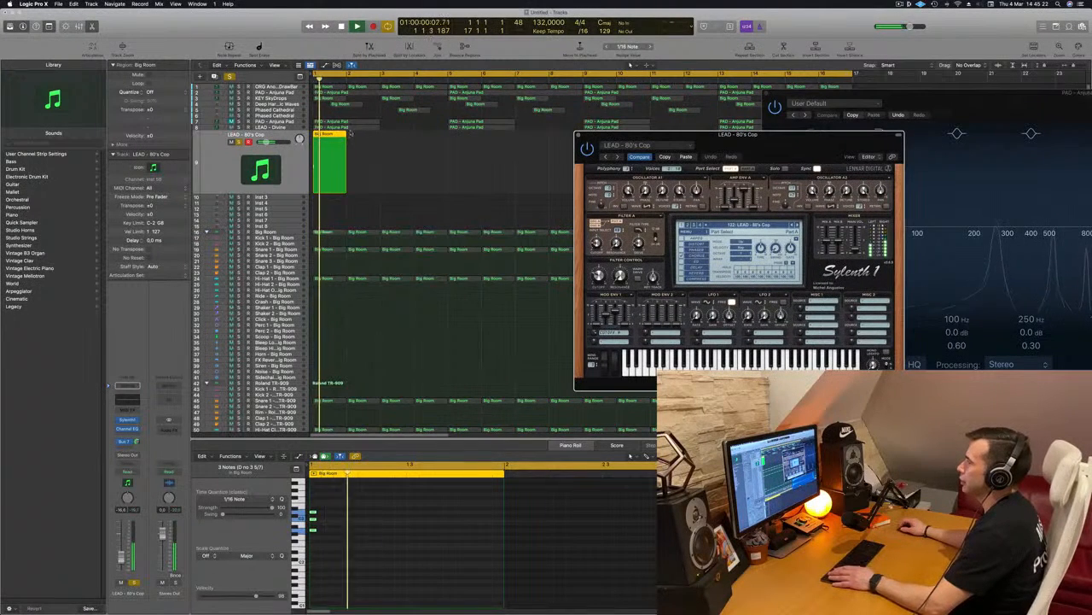
{"action": "left_click", "coordinate": [798, 226]}
{"action": "key", "text": "space"}
{"action": "key", "text": "space"}
{"action": "left_click", "coordinate": [797, 226]}
{"action": "key", "text": "space"}
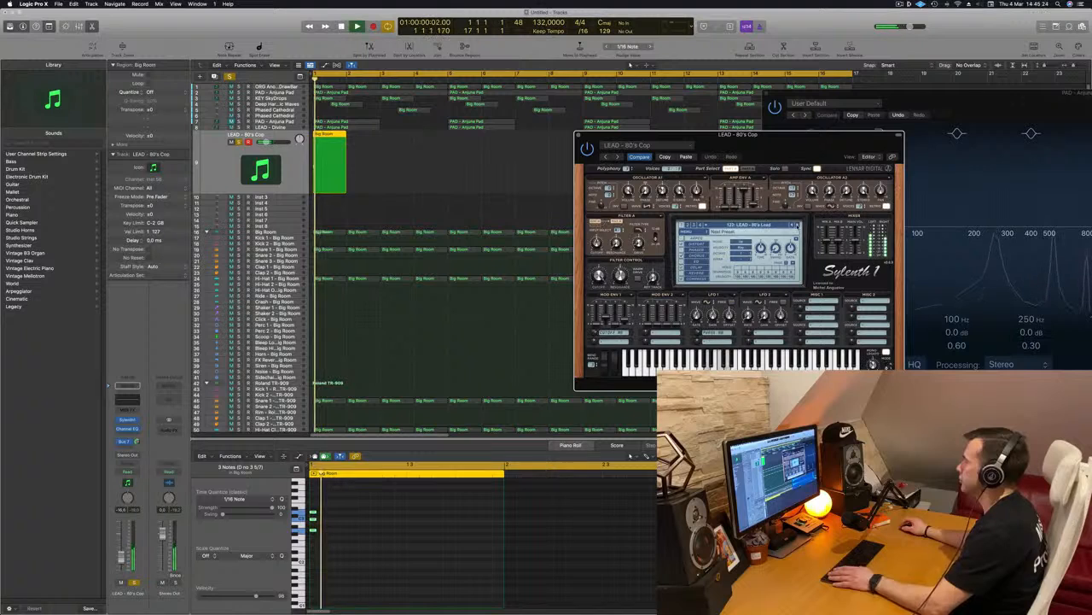
{"action": "key", "text": "space"}
{"action": "left_click", "coordinate": [798, 226]}
{"action": "key", "text": "space"}
{"action": "left_click", "coordinate": [797, 226]}
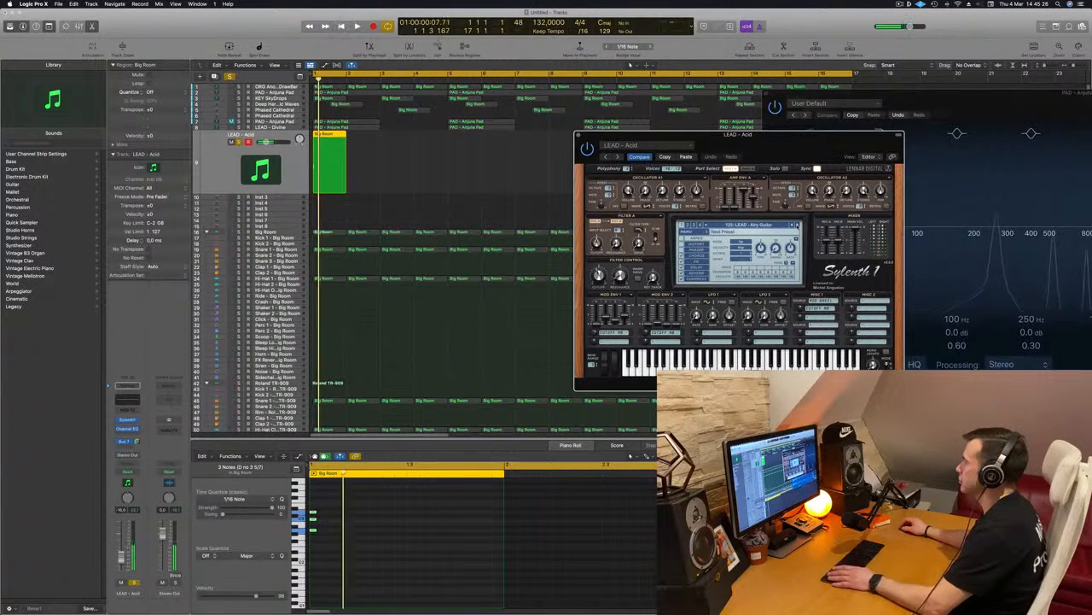
{"action": "left_click", "coordinate": [797, 226]}
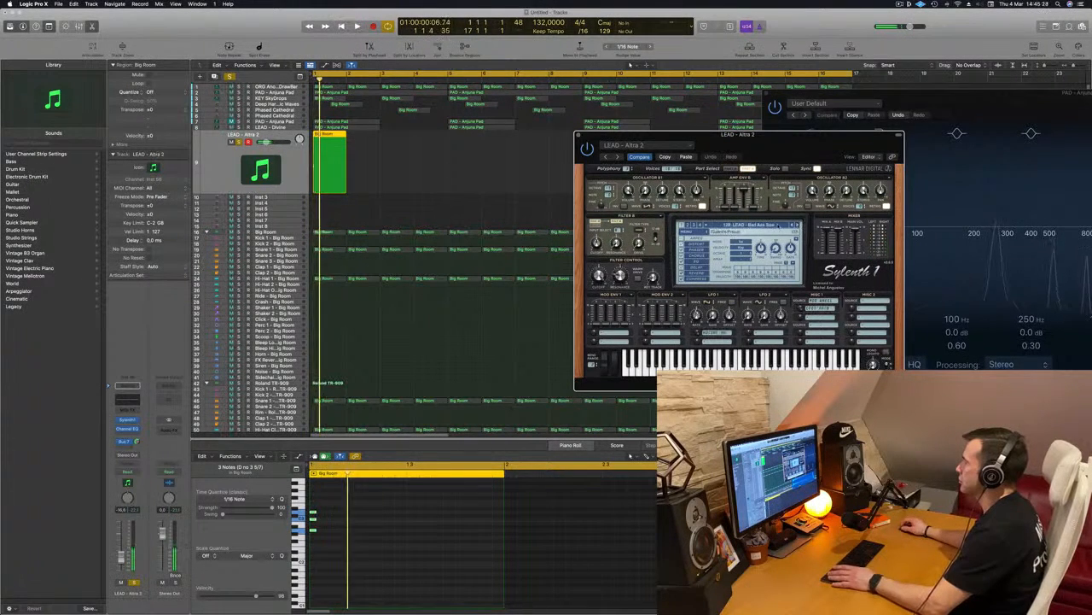
Continue through the Sylenth1 presets, settle on LEAD - Brazil 1 and move the plug-in window clear of the regions.
{"action": "left_click", "coordinate": [773, 225]}
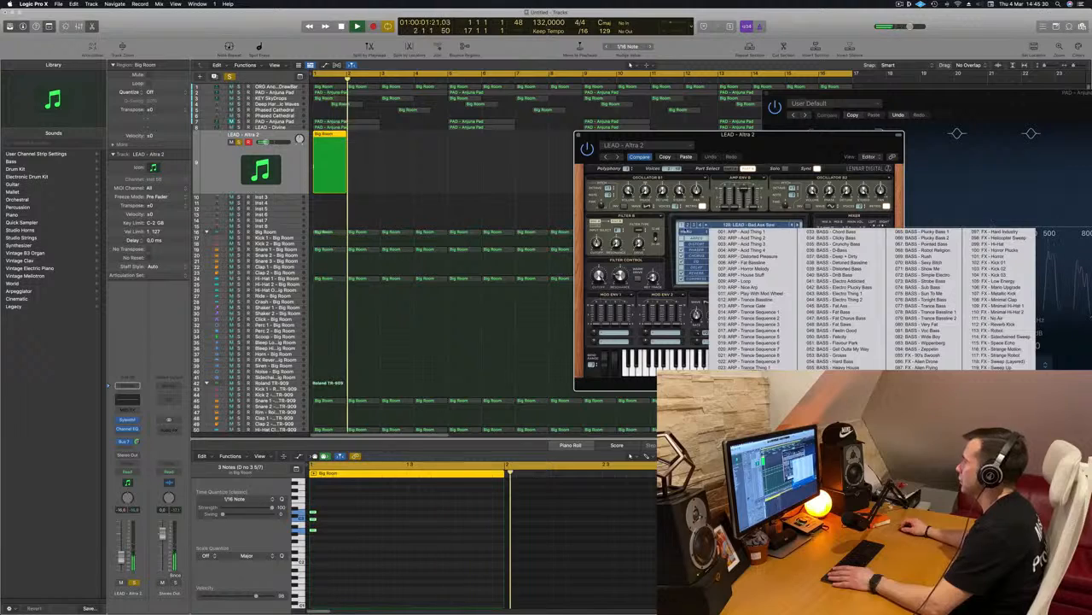
{"action": "left_click", "coordinate": [689, 226]}
{"action": "left_click", "coordinate": [745, 225]}
{"action": "left_click", "coordinate": [744, 234]}
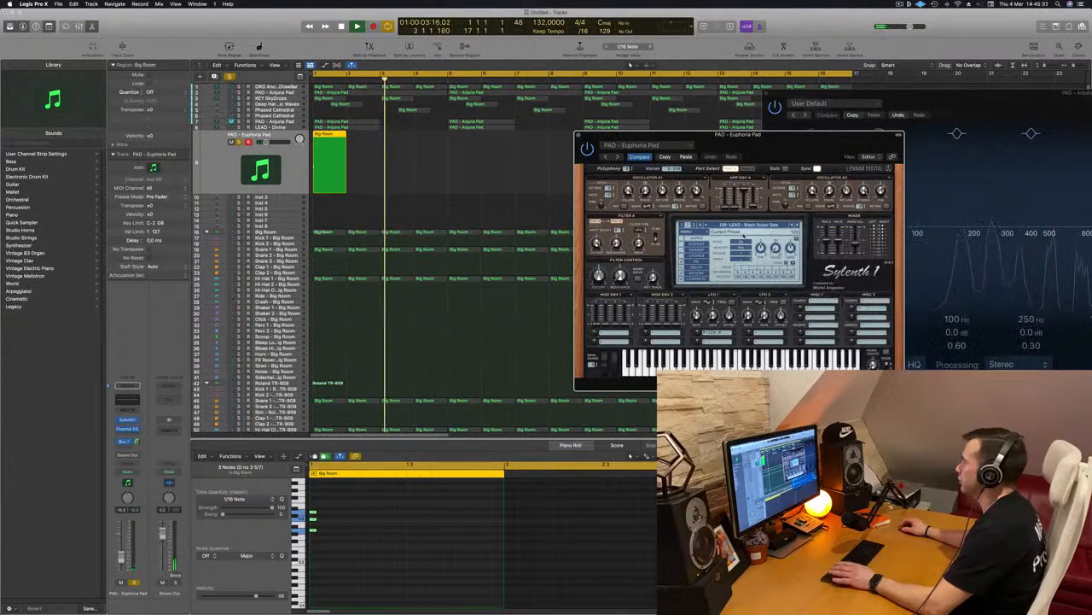
{"action": "left_click_drag", "start_coordinate": [780, 145], "coordinate": [699, 131]}
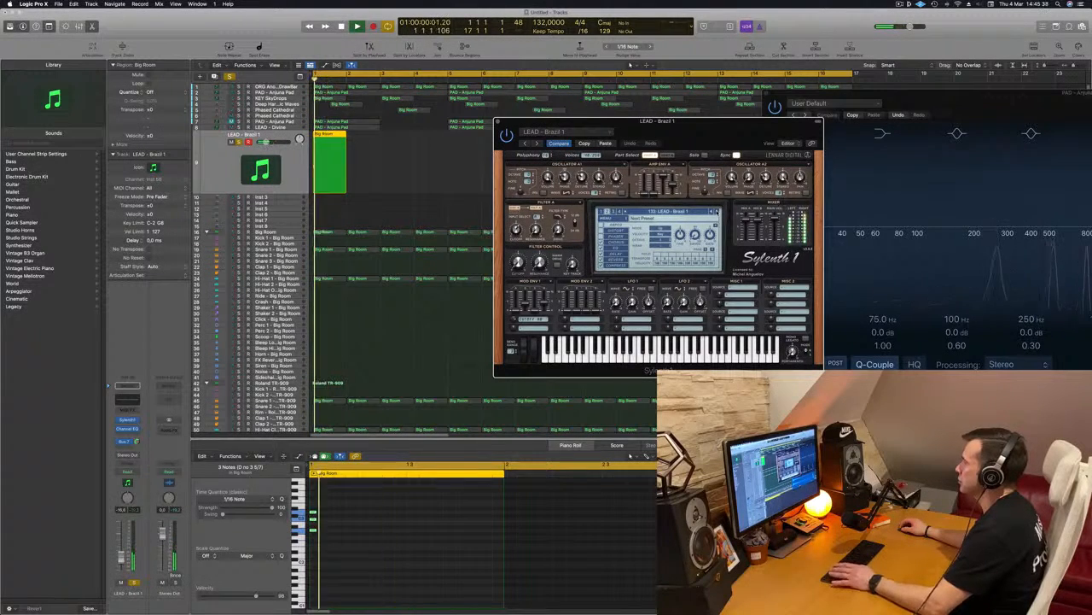
{"action": "left_click_drag", "start_coordinate": [597, 121], "coordinate": [740, 121]}
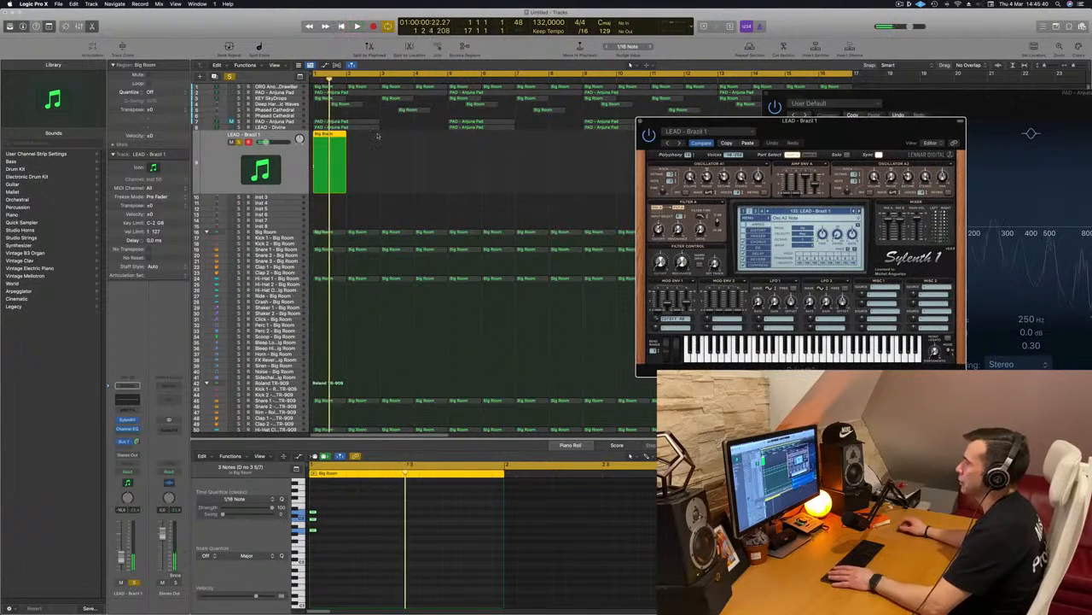
Copy the LEAD - Brazil 1 region from bar 1 to bar 2 and select both regions for note editing.
{"action": "left_click_drag", "start_coordinate": [328, 136], "coordinate": [360, 137]}
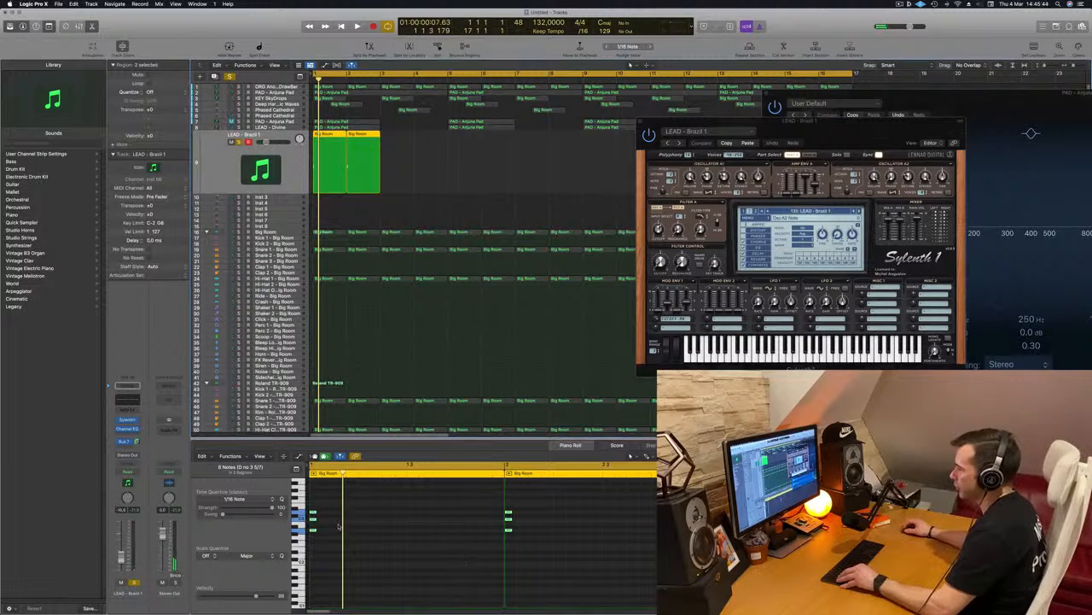
{"action": "key", "text": "super+a"}
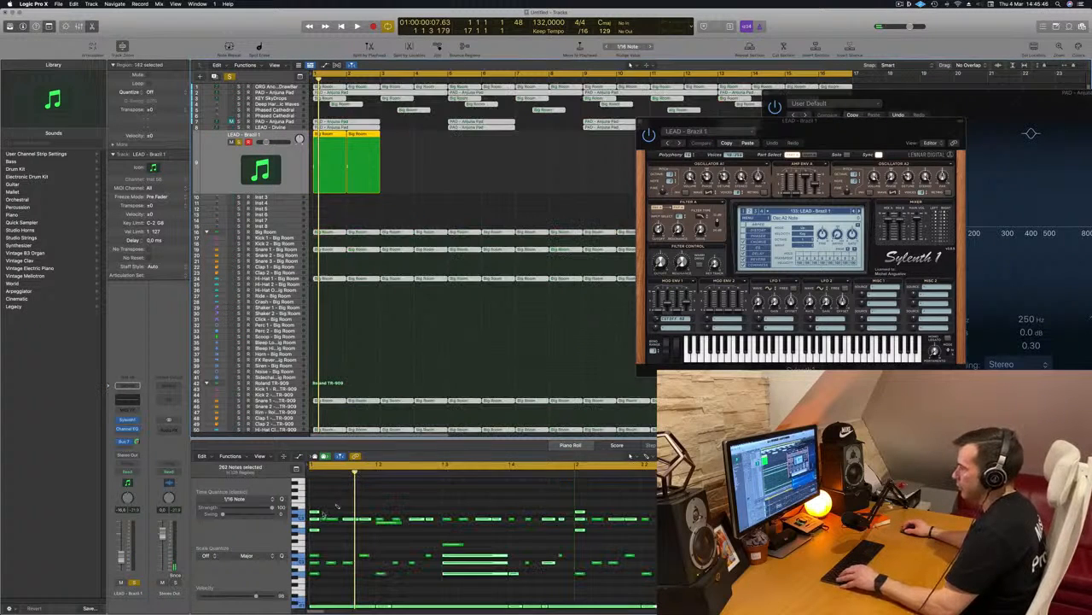
{"action": "left_click", "coordinate": [369, 162]}
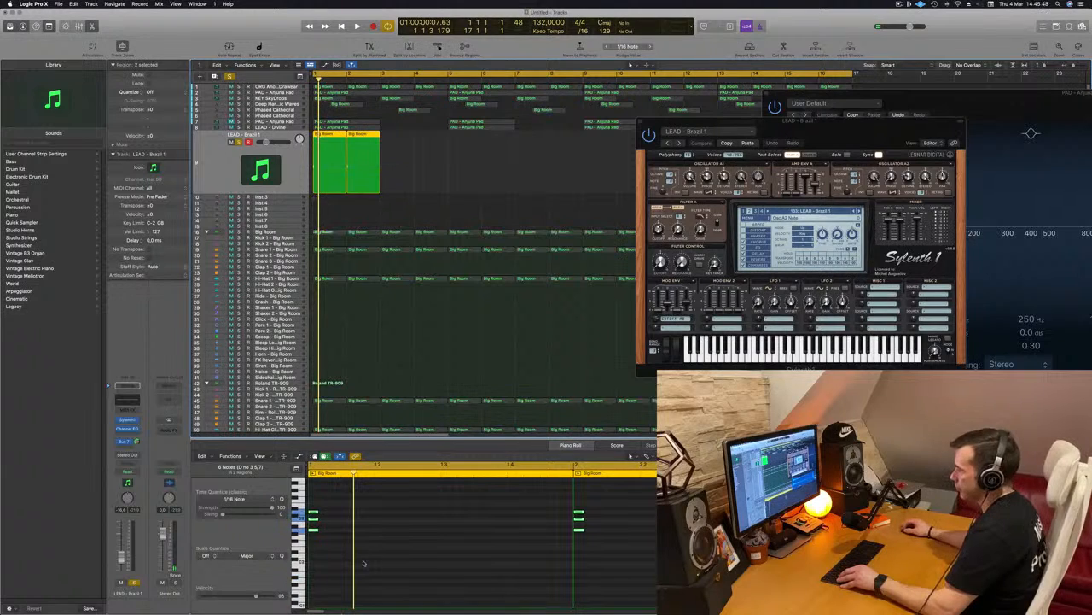
Copy the opening chord in both LEAD - Brazil 1 regions to two further evenly spaced positions, checking the rhythm by ear.
{"action": "left_click_drag", "start_coordinate": [313, 515], "coordinate": [364, 519]}
{"action": "key", "text": "space"}
{"action": "key", "text": "super+Left"}
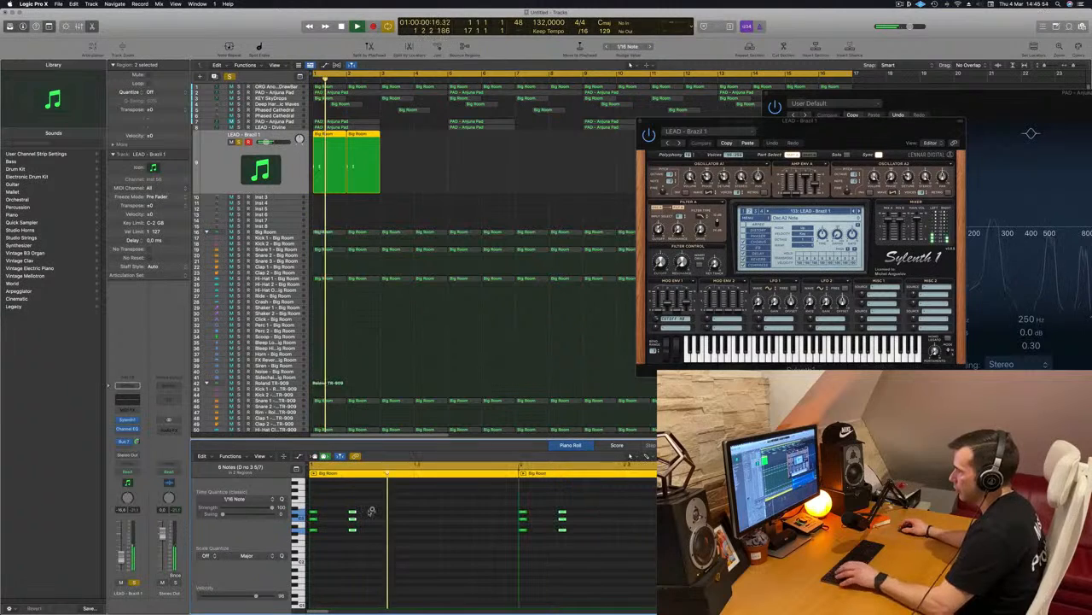
{"action": "key", "text": "space"}
{"action": "key", "text": "space"}
{"action": "left_click_drag", "start_coordinate": [353, 512], "coordinate": [393, 516]}
{"action": "key", "text": "super+Left"}
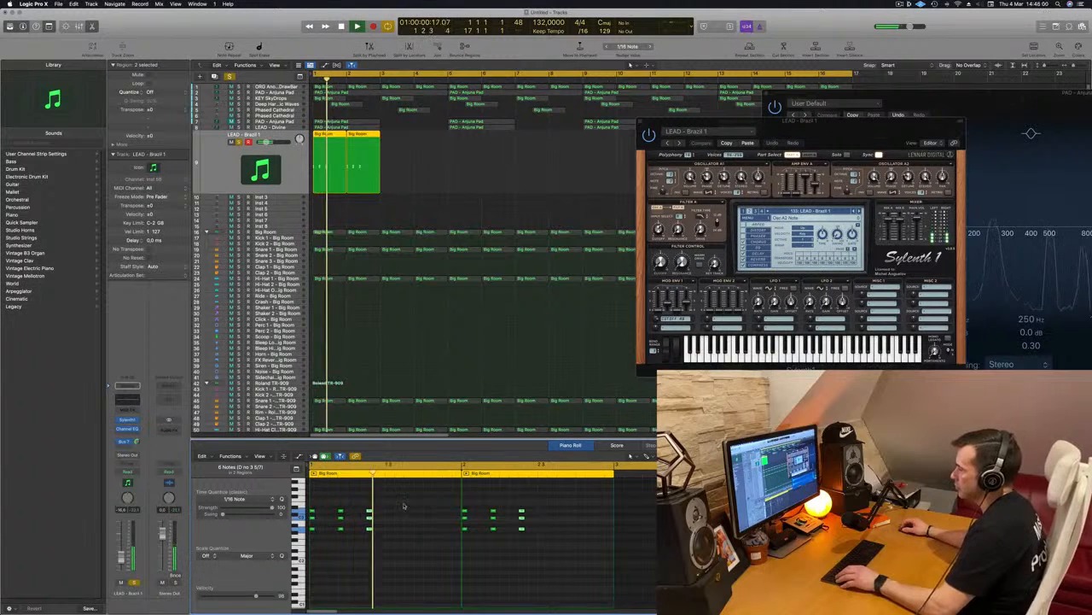
Duplicate the three-chord pattern into the second half of both LEAD - Brazil 1 regions and play the result.
{"action": "key", "text": "super+a"}
{"action": "scroll", "coordinate": [329, 514], "scroll_direction": "right", "scroll_amount": 1}
{"action": "left_click_drag", "start_coordinate": [338, 514], "coordinate": [385, 516]}
{"action": "key", "text": "space"}
{"action": "key", "text": "space"}
{"action": "key", "text": "space"}
Unsolo LEAD - Brazil 1, raise its volume slightly during playback of the full arrangement and move the Sylenth1 window below its regions.
{"action": "key", "text": "space"}
{"action": "key", "text": "space"}
{"action": "left_click", "coordinate": [239, 142]}
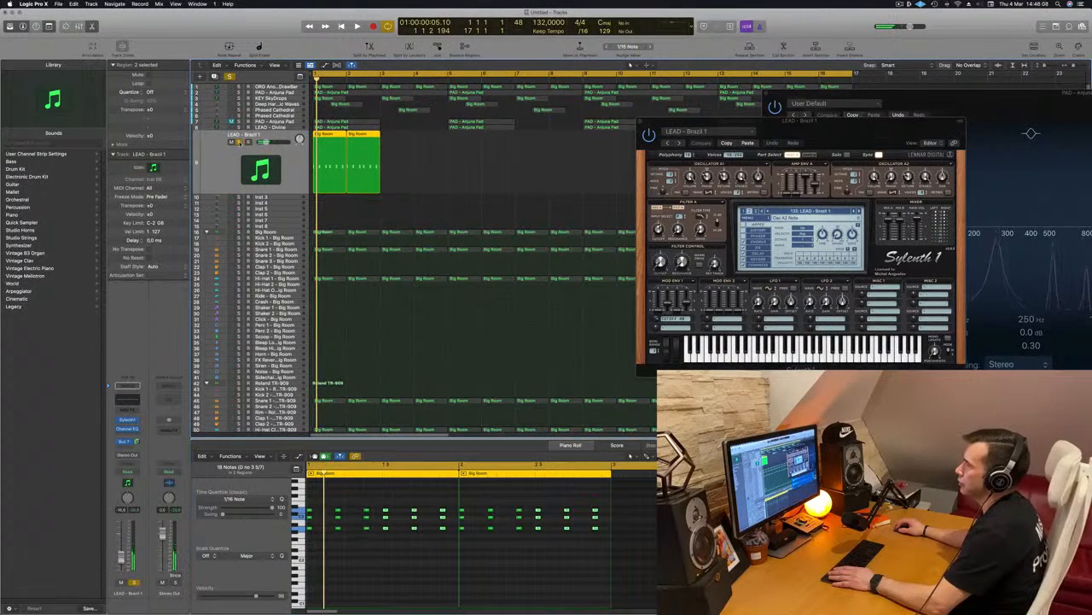
{"action": "key", "text": "space"}
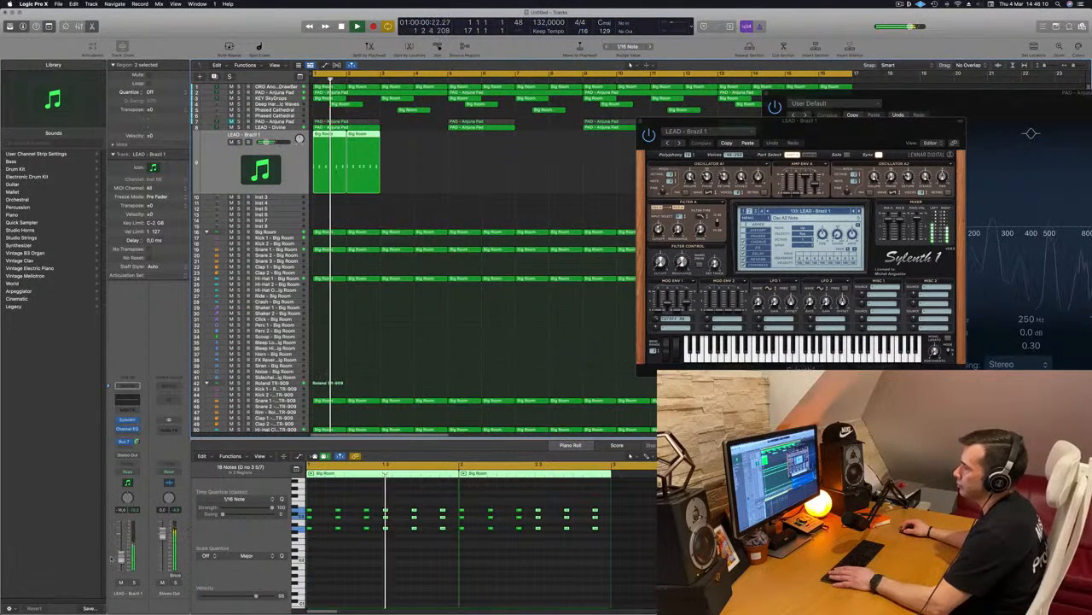
{"action": "key", "text": "space"}
{"action": "key", "text": "space"}
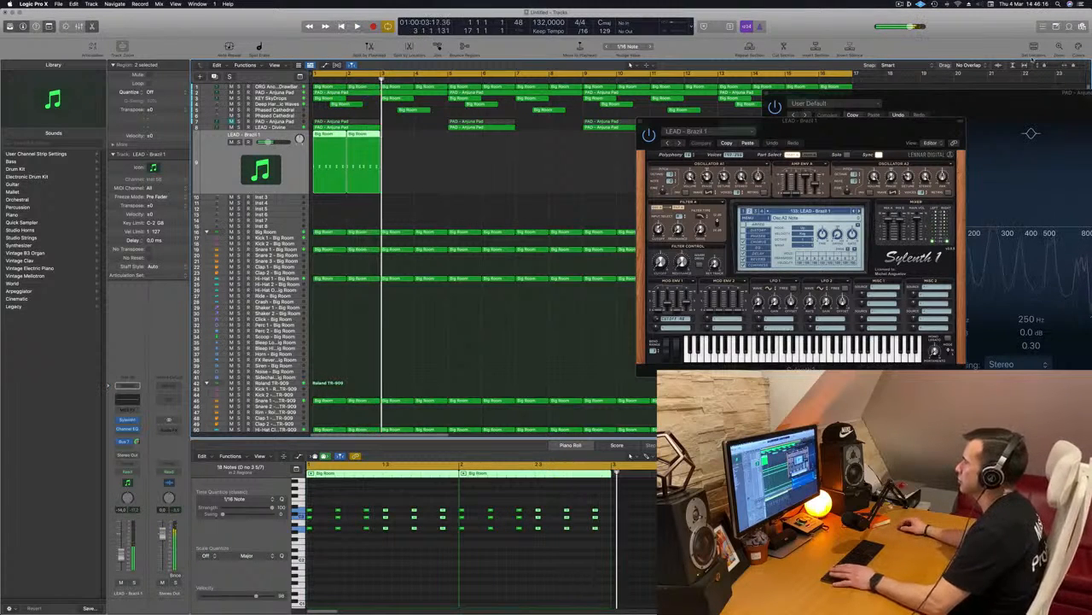
{"action": "left_click_drag", "start_coordinate": [879, 122], "coordinate": [526, 269]}
{"action": "left_click_drag", "start_coordinate": [516, 225], "coordinate": [390, 299]}
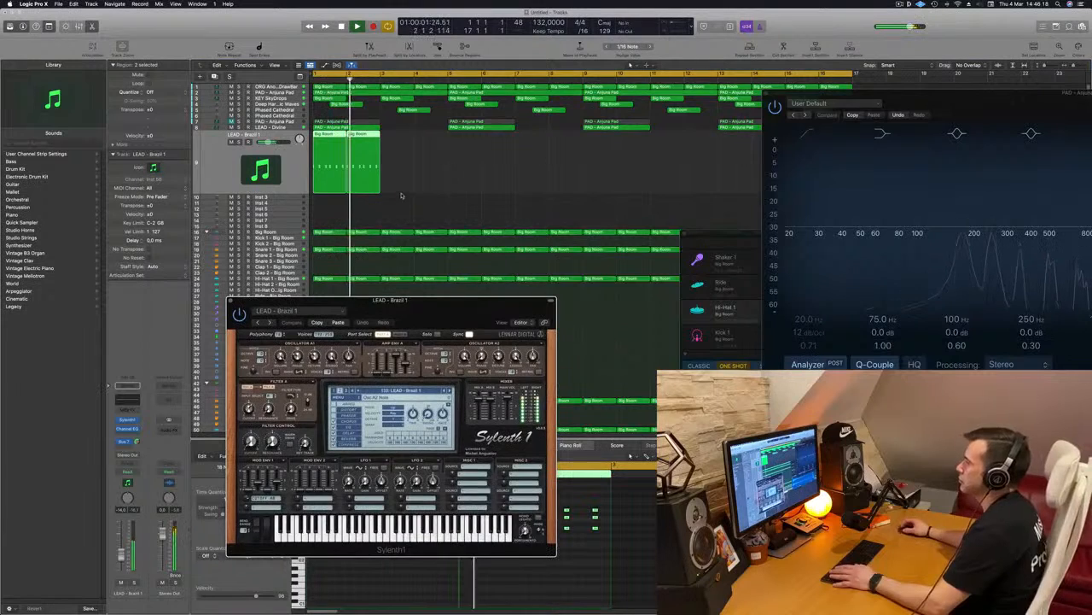
Duplicate the two LEAD - Brazil 1 regions until the pattern fills bars 1 to 16, and start playback.
{"action": "scroll", "coordinate": [393, 168], "scroll_direction": "down", "scroll_amount": 3}
{"action": "left_click", "coordinate": [324, 135]}
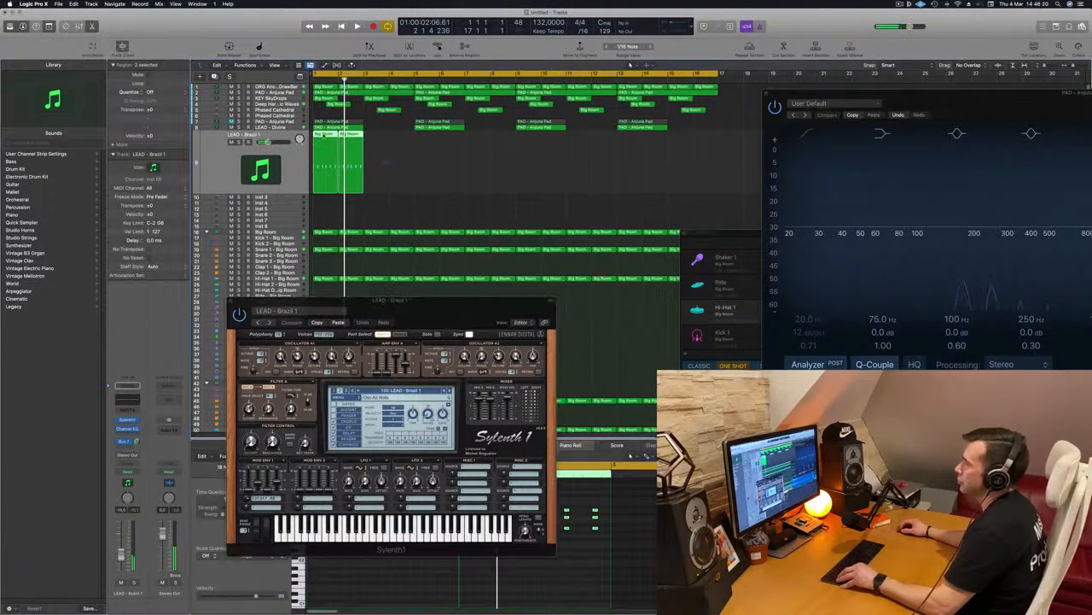
{"action": "left_click_drag", "start_coordinate": [335, 143], "coordinate": [435, 146]}
{"action": "left_click_drag", "start_coordinate": [331, 137], "coordinate": [539, 154]}
{"action": "key", "text": "space"}
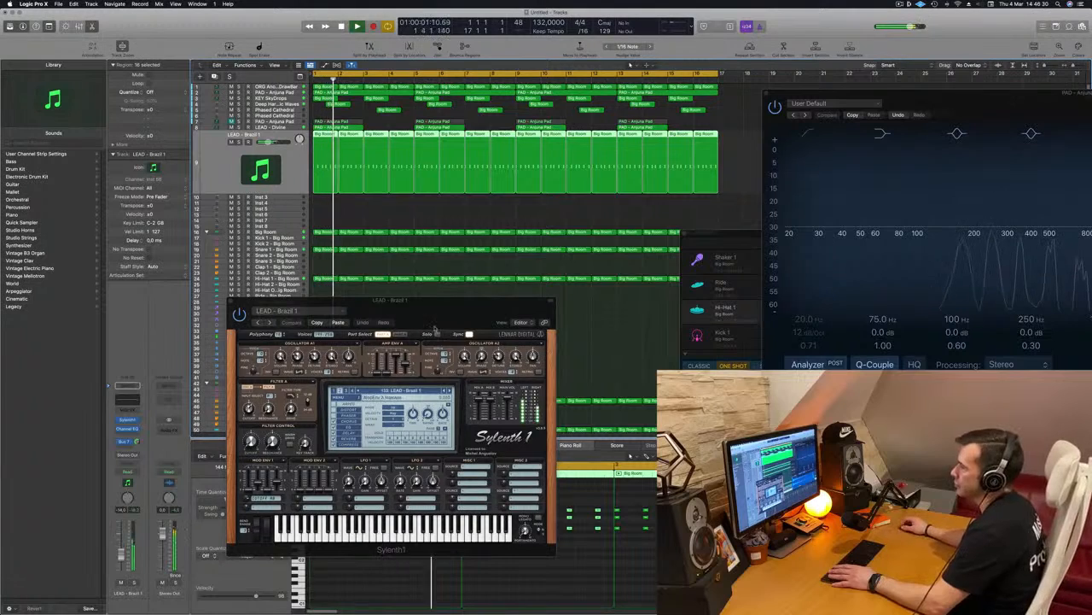
Audition successive Sylenth1 presets against the full arrangement, from LEAD - Brazil 2 through LEAD - Bright Lead to LEAD - Danceology.
{"action": "left_click_drag", "start_coordinate": [447, 316], "coordinate": [525, 260]}
{"action": "key", "text": "space"}
{"action": "left_click", "coordinate": [122, 441]}
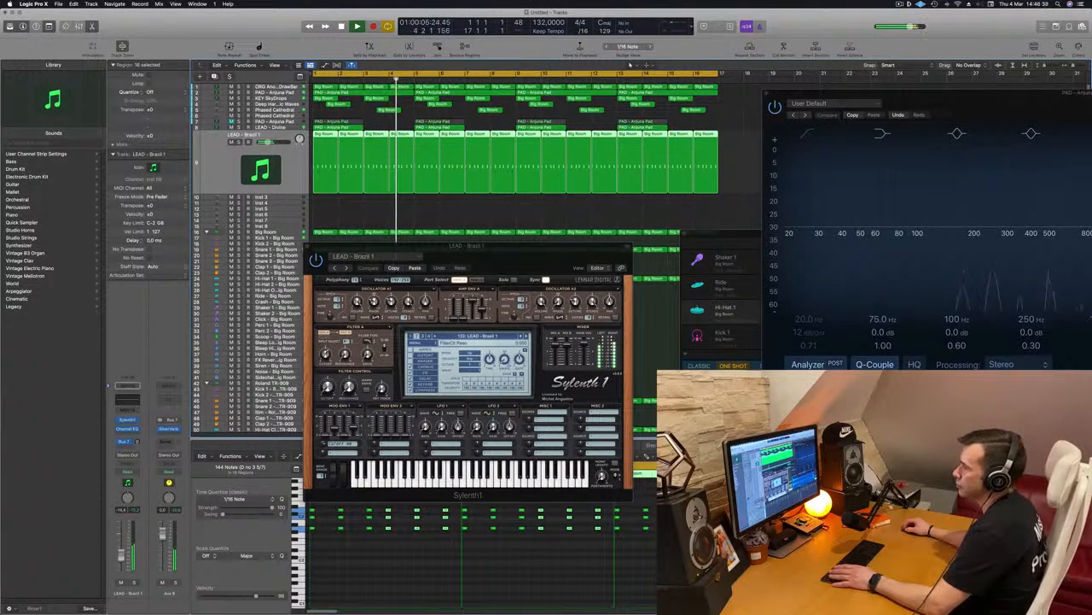
{"action": "left_click", "coordinate": [525, 335]}
{"action": "key", "text": "Return"}
{"action": "left_click", "coordinate": [527, 337]}
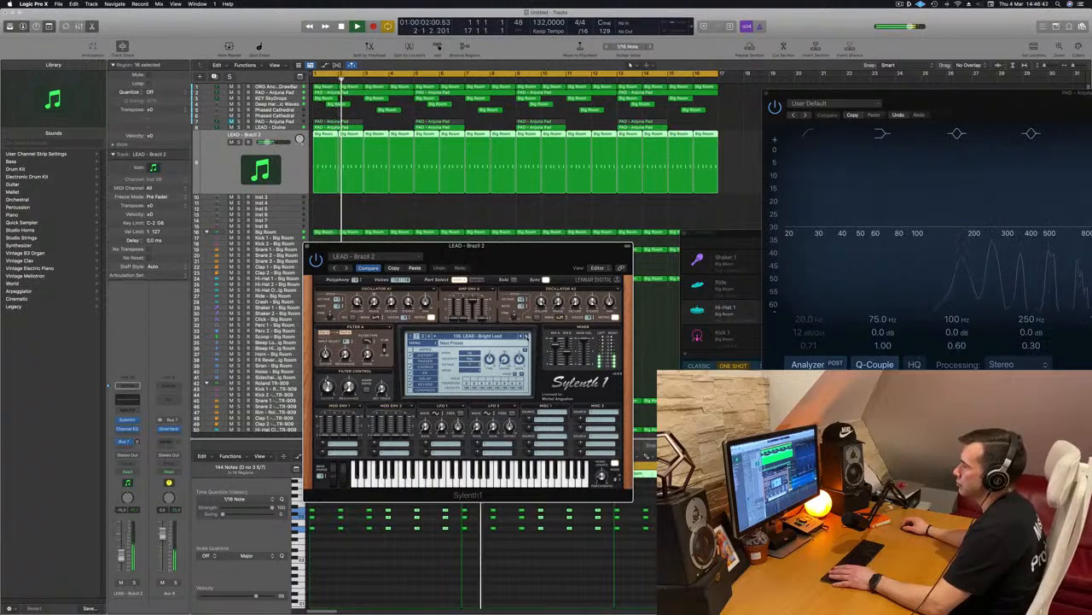
{"action": "left_click", "coordinate": [527, 336]}
{"action": "left_click", "coordinate": [526, 337]}
{"action": "left_click", "coordinate": [526, 336]}
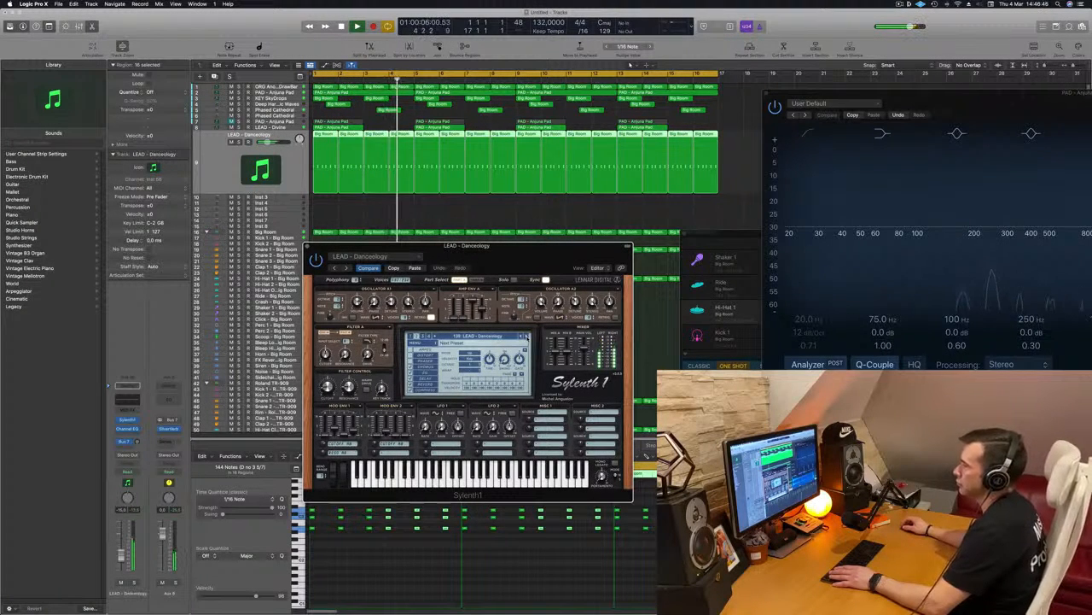
Continue auditioning lead presets during playback, through LEAD - Distorted Mind and LEAD - Dominator to LEAD - Eternity.
{"action": "left_click_drag", "start_coordinate": [531, 263], "coordinate": [506, 287]}
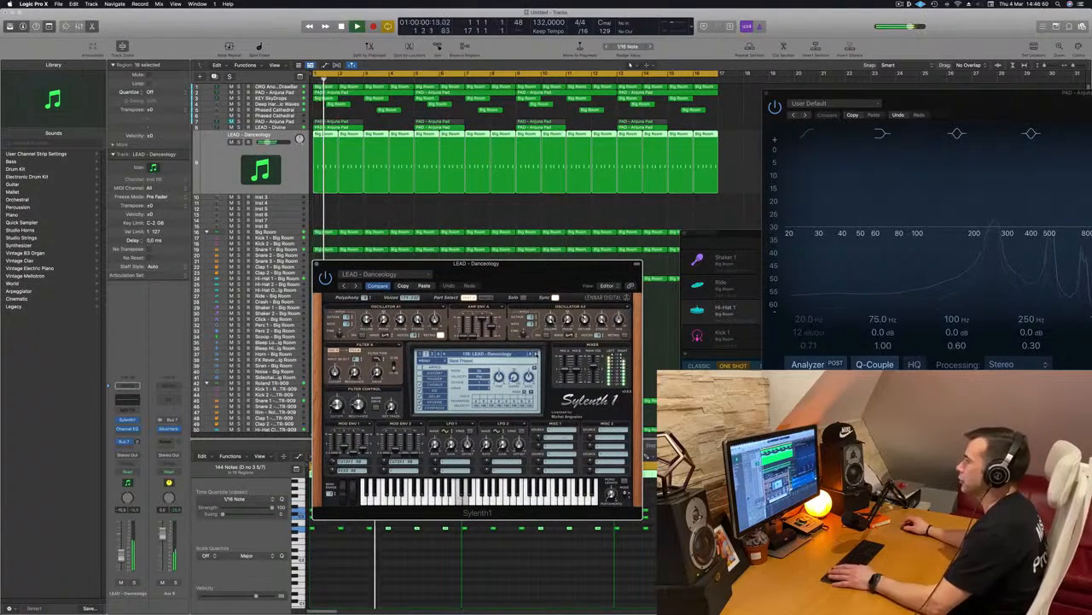
{"action": "left_click", "coordinate": [536, 354]}
{"action": "left_click", "coordinate": [536, 355]}
{"action": "left_click", "coordinate": [536, 354]}
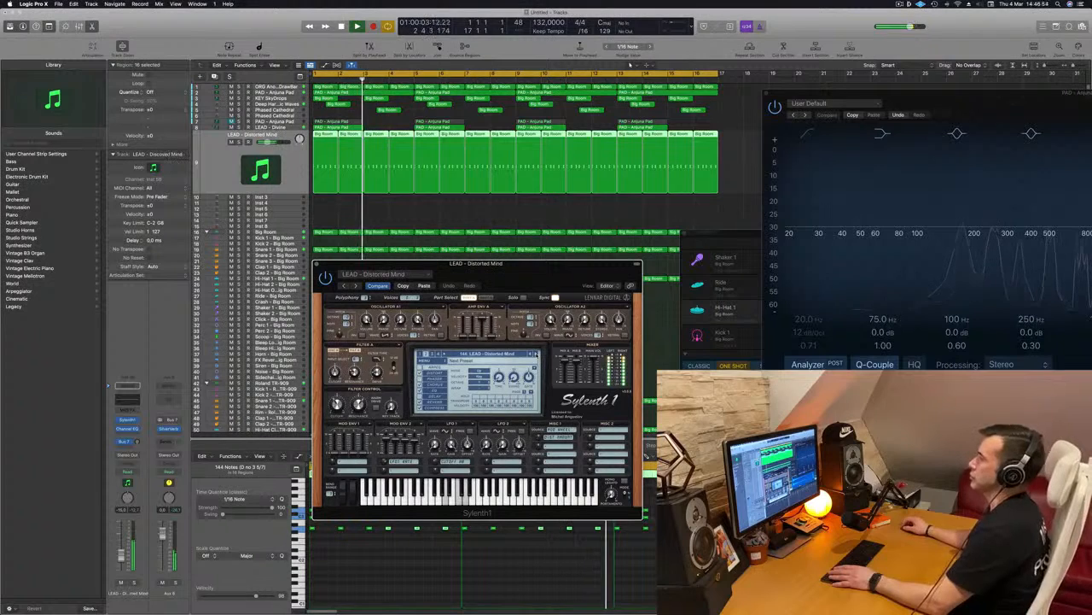
{"action": "left_click", "coordinate": [536, 354]}
{"action": "left_click", "coordinate": [536, 354]}
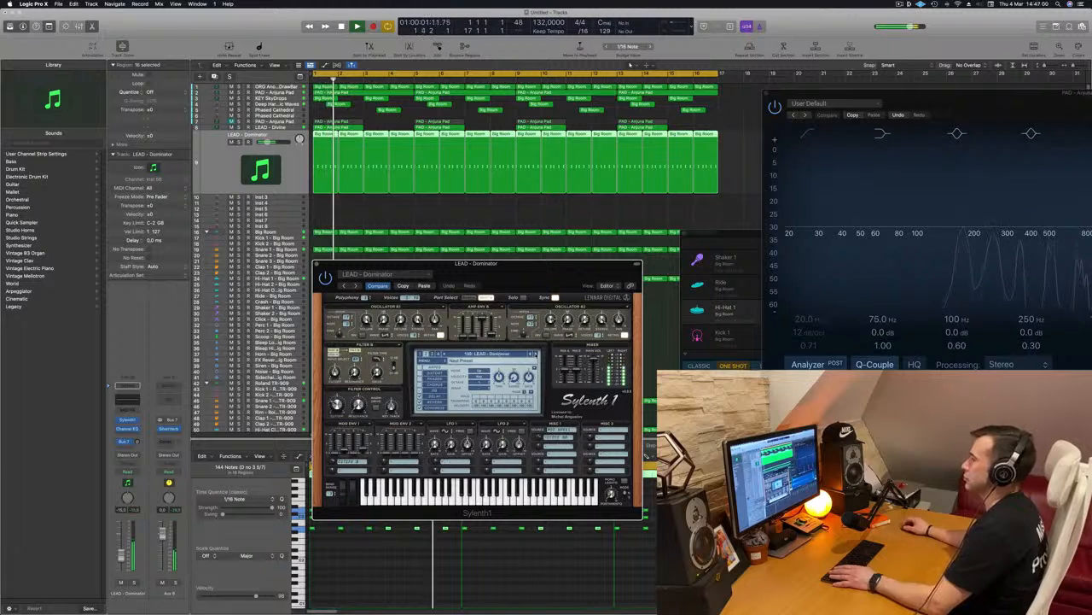
{"action": "left_click", "coordinate": [536, 354]}
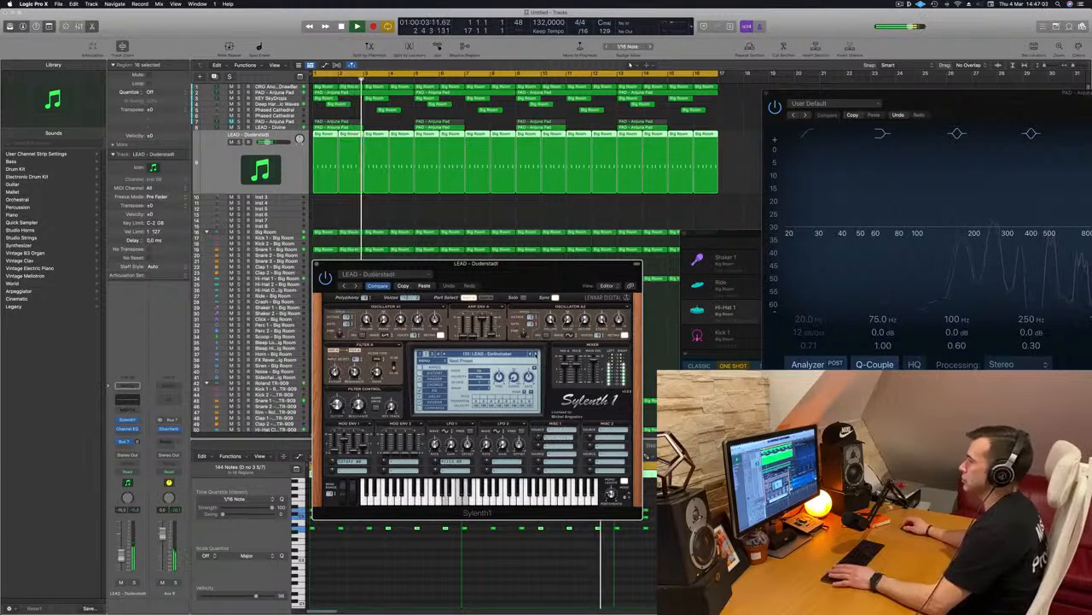
{"action": "left_click", "coordinate": [536, 355]}
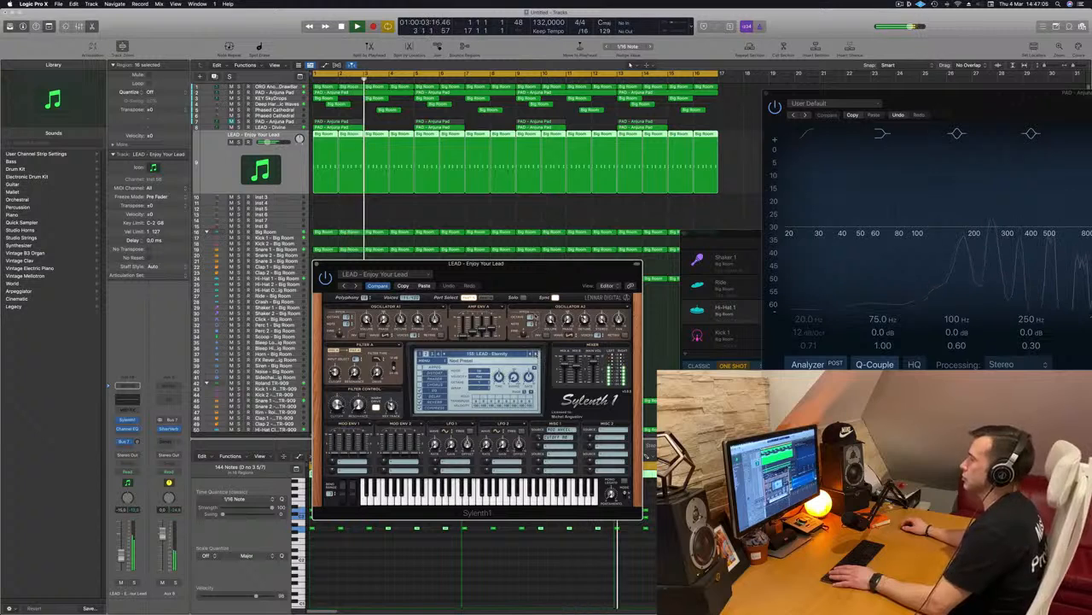
Reposition the Sylenth1 window and audition presets through LEAD - Euphoric Pluck to LEAD - Everything To Lose.
{"action": "left_click_drag", "start_coordinate": [478, 262], "coordinate": [529, 226]}
{"action": "left_click", "coordinate": [587, 317]}
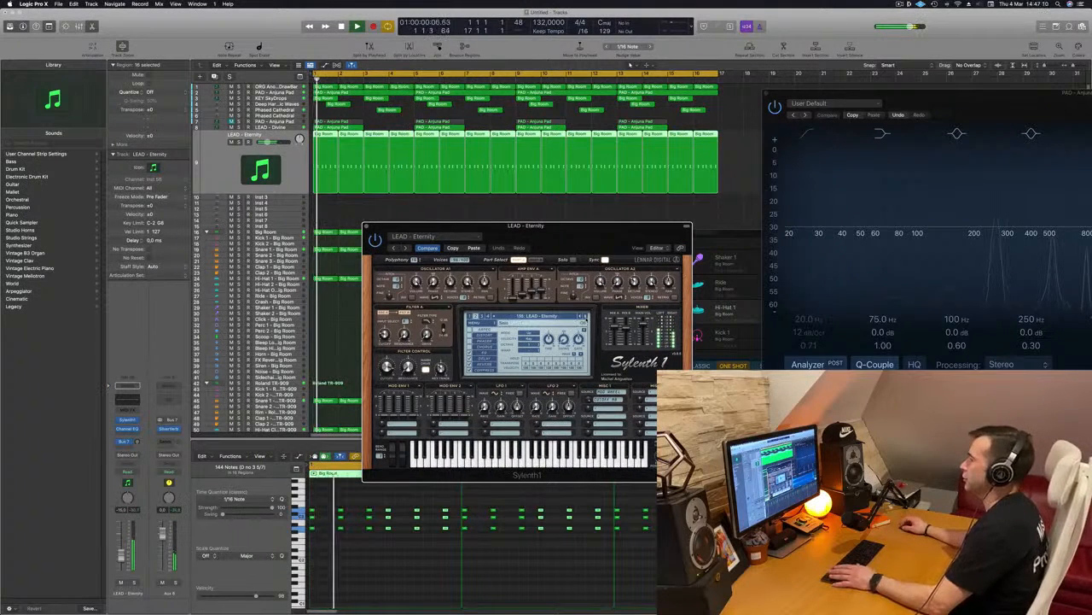
{"action": "left_click", "coordinate": [587, 317]}
{"action": "left_click", "coordinate": [588, 316]}
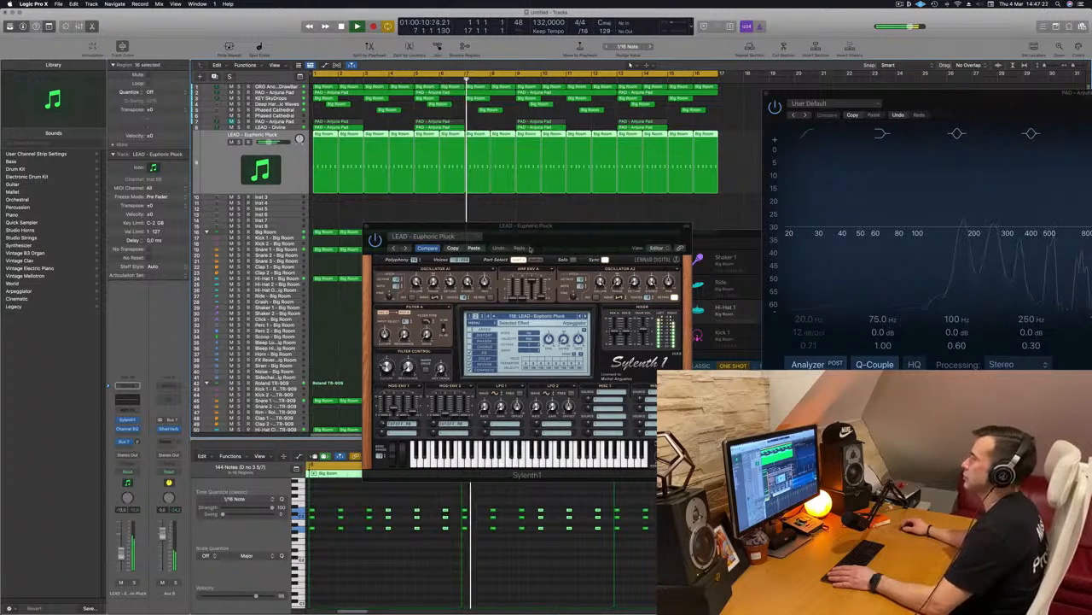
{"action": "left_click_drag", "start_coordinate": [549, 240], "coordinate": [525, 250]}
{"action": "left_click", "coordinate": [562, 326]}
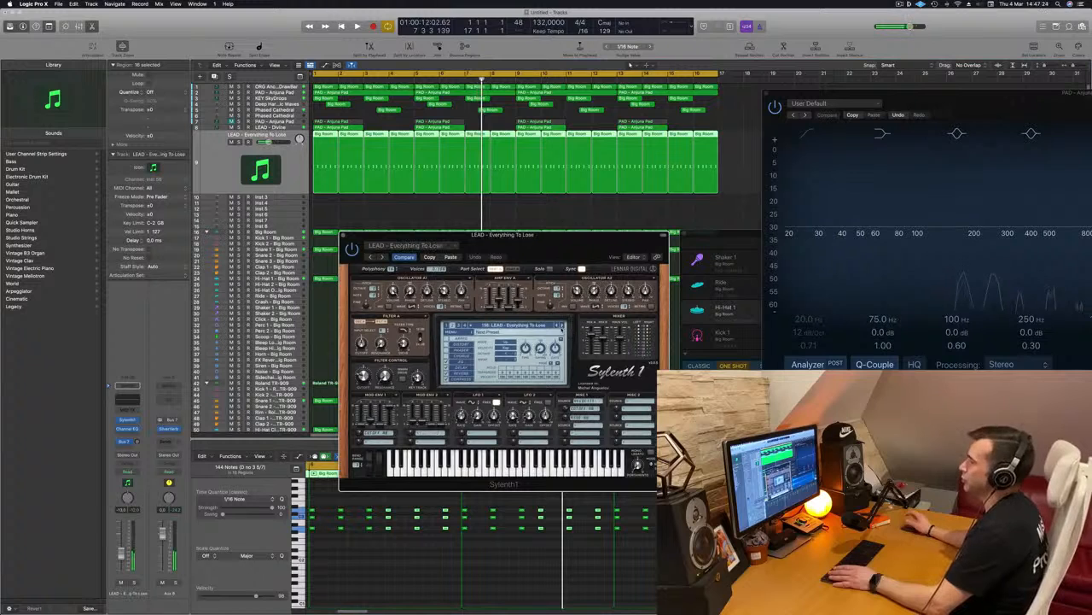
Audition further presets through LEAD - Funky Chord, LEAD - Happy Lead and LEAD - Hardcore 2, load LEAD - Home and replay from the start.
{"action": "key", "text": "space"}
{"action": "left_click", "coordinate": [562, 327]}
{"action": "left_click", "coordinate": [562, 326]}
{"action": "left_click", "coordinate": [561, 326]}
{"action": "left_click", "coordinate": [562, 326]}
{"action": "left_click", "coordinate": [562, 326]}
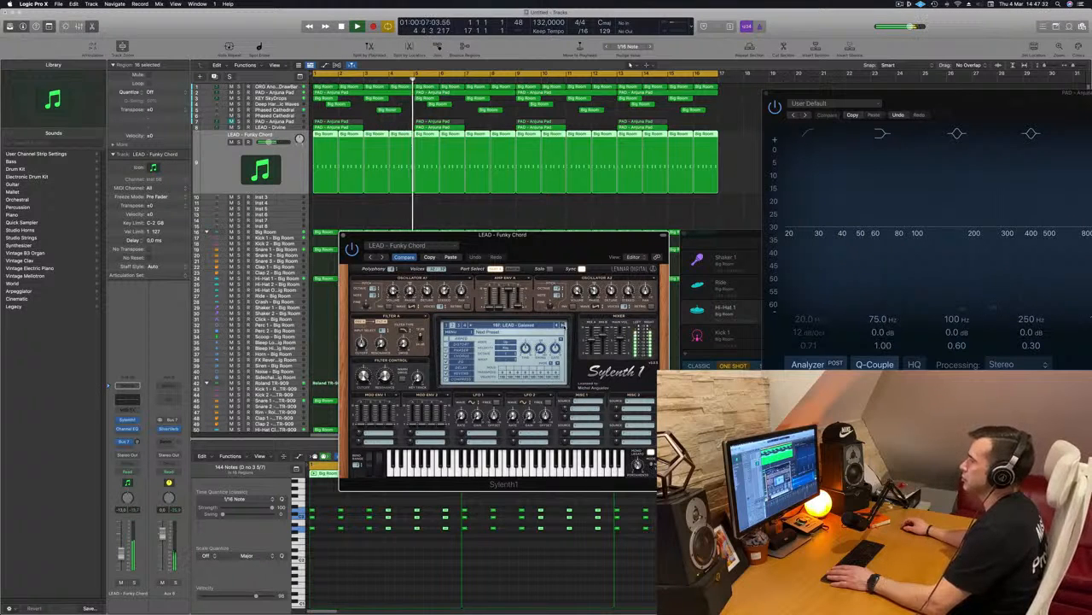
{"action": "left_click", "coordinate": [563, 325]}
{"action": "left_click", "coordinate": [562, 325]}
{"action": "left_click", "coordinate": [562, 326]}
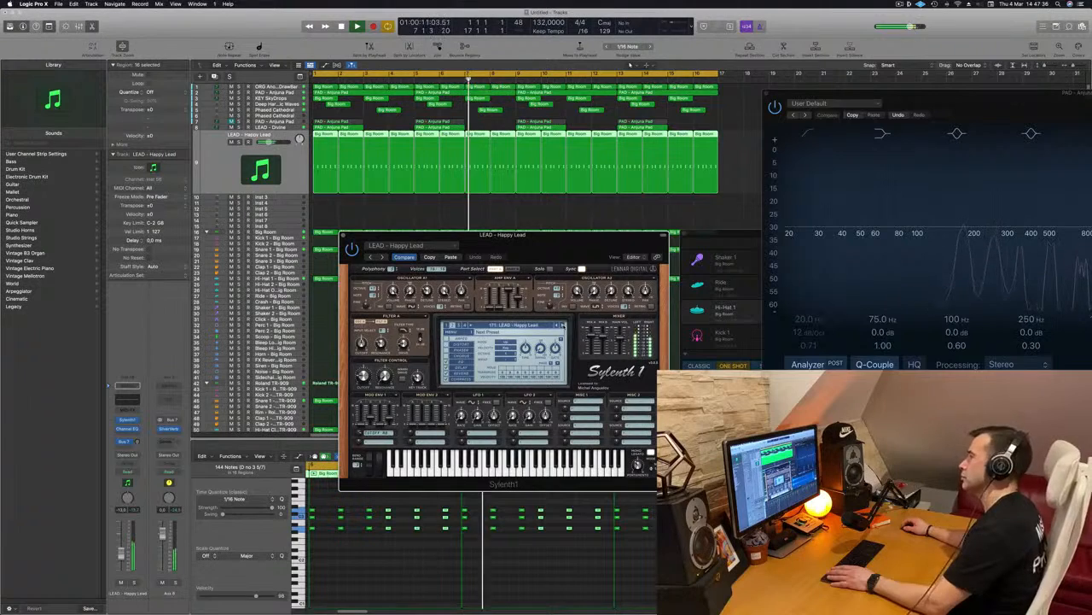
{"action": "left_click", "coordinate": [562, 325]}
{"action": "left_click", "coordinate": [562, 326]}
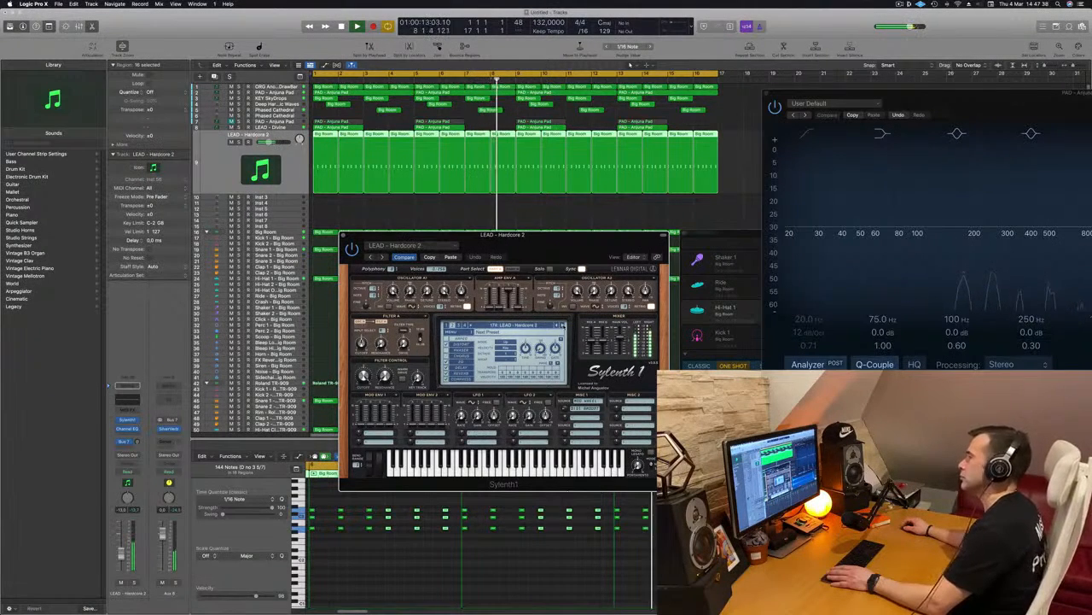
{"action": "left_click", "coordinate": [562, 325]}
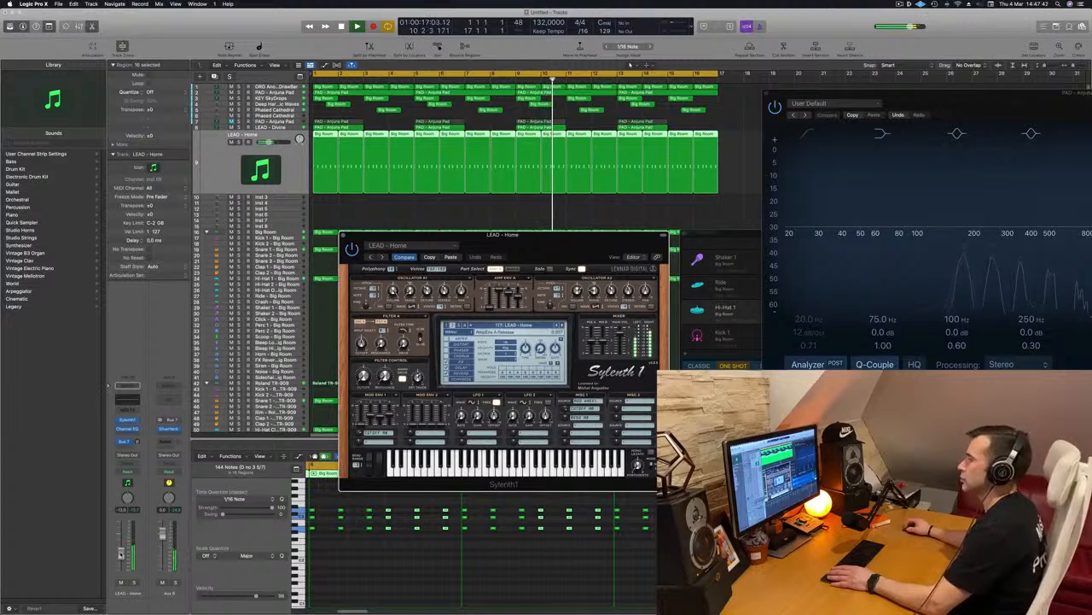
{"action": "left_click", "coordinate": [331, 396]}
{"action": "left_click", "coordinate": [364, 394]}
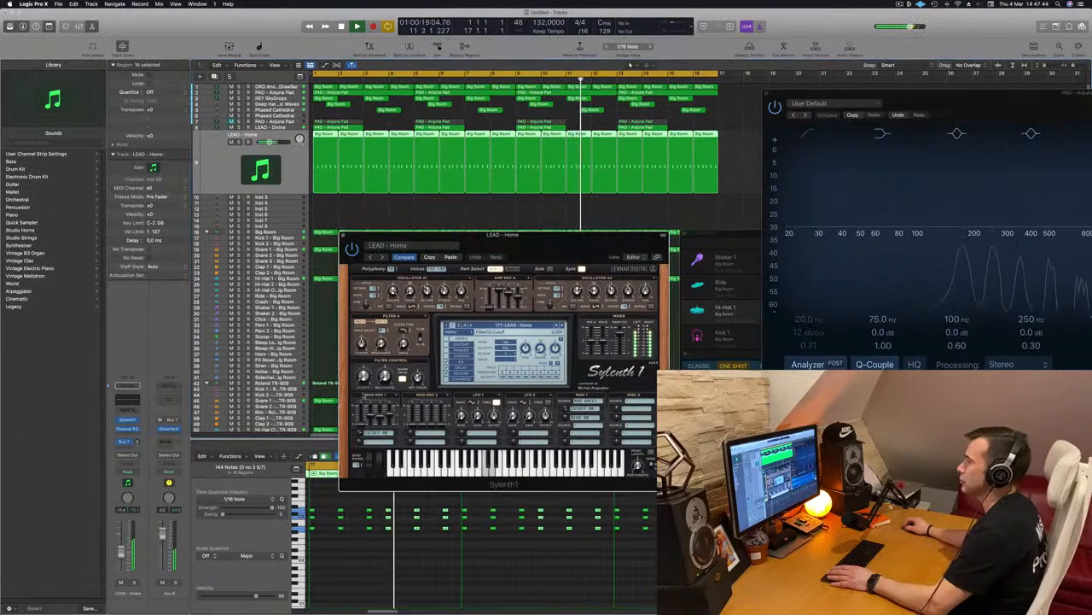
{"action": "key", "text": "Return"}
Try all LEAD - Home notes one octave lower during playback, and return them to their original octave.
{"action": "left_click_drag", "start_coordinate": [524, 253], "coordinate": [679, 228]}
{"action": "left_click", "coordinate": [364, 553]}
{"action": "key", "text": "Return"}
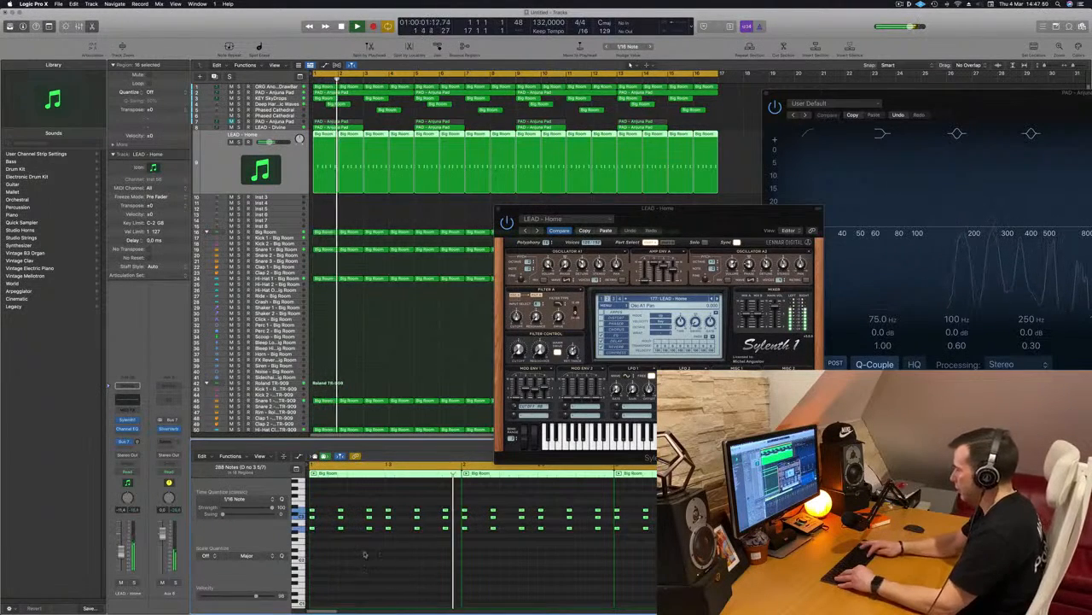
{"action": "scroll", "coordinate": [365, 552], "scroll_direction": "up", "scroll_amount": 3}
{"action": "key", "text": "Return"}
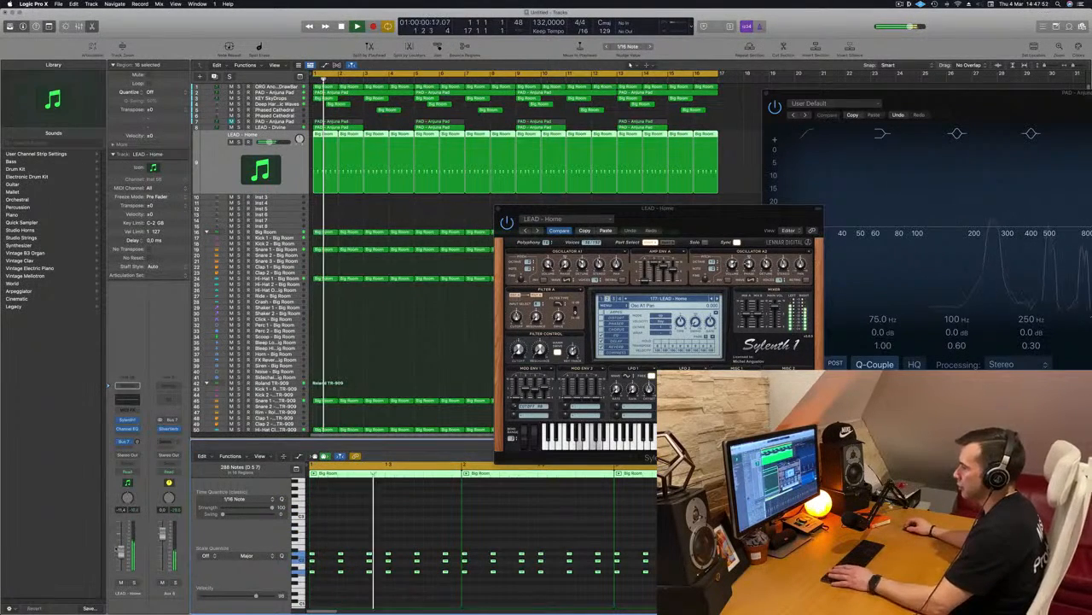
{"action": "scroll", "coordinate": [364, 552], "scroll_direction": "down", "scroll_amount": 3}
{"action": "key", "text": "Return"}
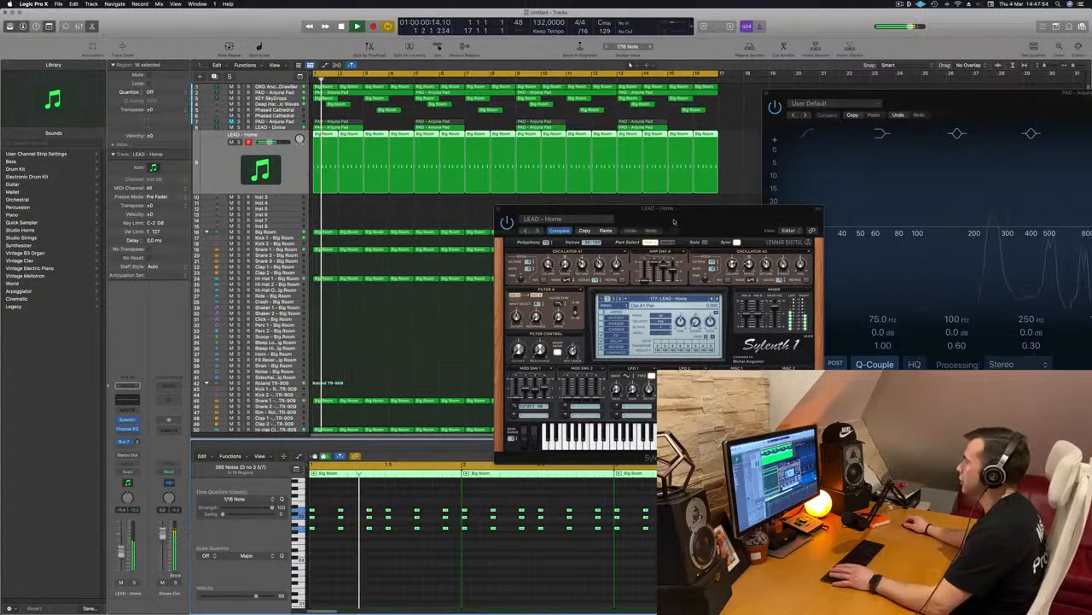
Advance the Sylenth1 preset to LEAD - Inpetto during playback and lower the lead channel's volume slightly.
{"action": "left_click_drag", "start_coordinate": [675, 224], "coordinate": [630, 220]}
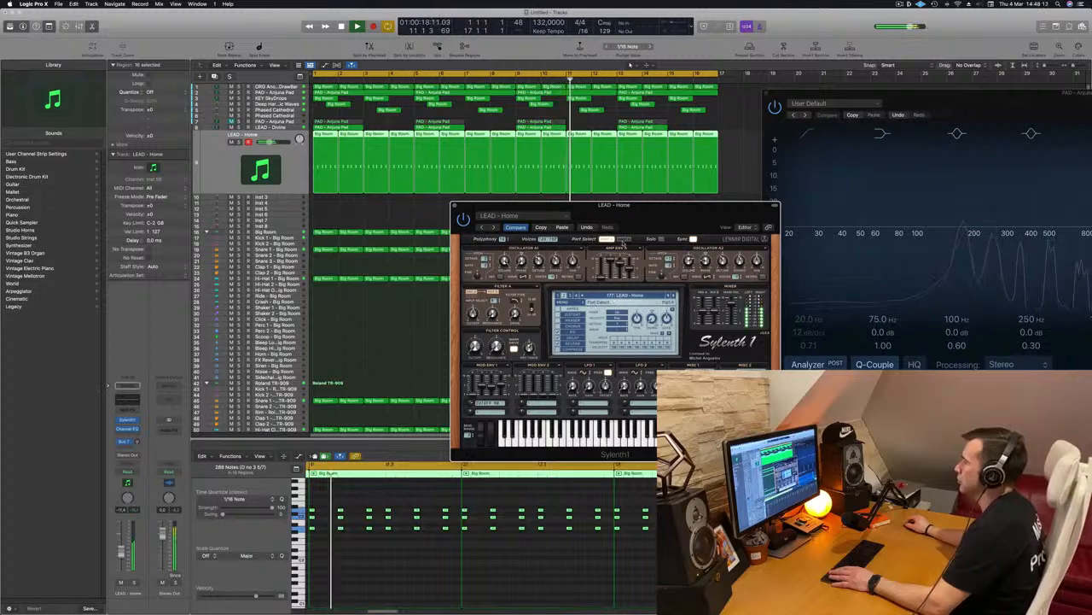
{"action": "key", "text": "space"}
{"action": "key", "text": "space"}
{"action": "left_click", "coordinate": [674, 297]}
{"action": "key", "text": "space"}
{"action": "key", "text": "space"}
{"action": "left_click", "coordinate": [674, 297]}
{"action": "left_click", "coordinate": [674, 296]}
{"action": "left_click", "coordinate": [674, 296]}
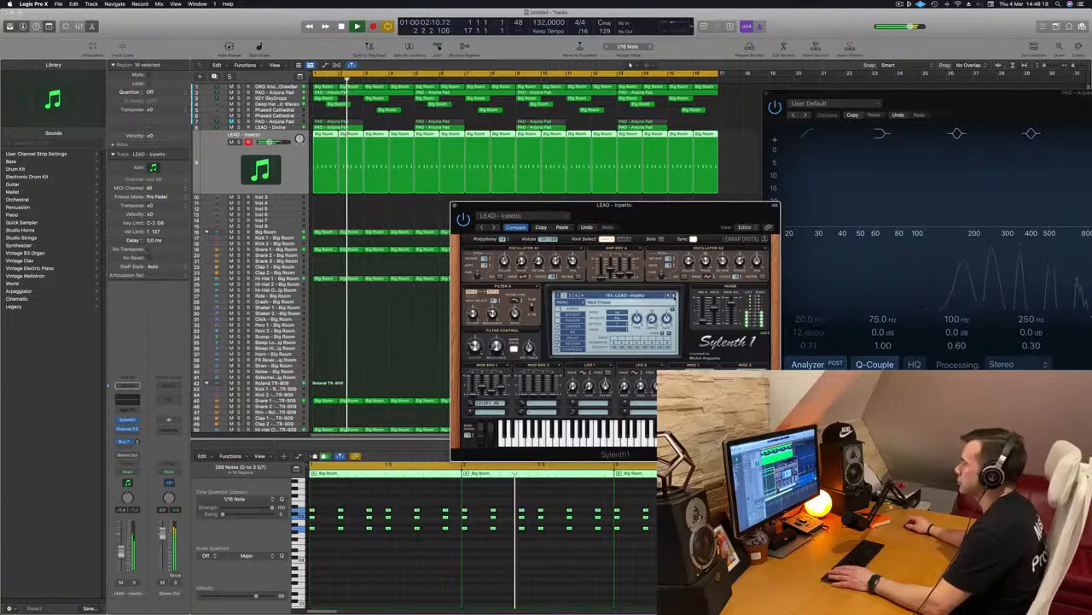
{"action": "key", "text": "space"}
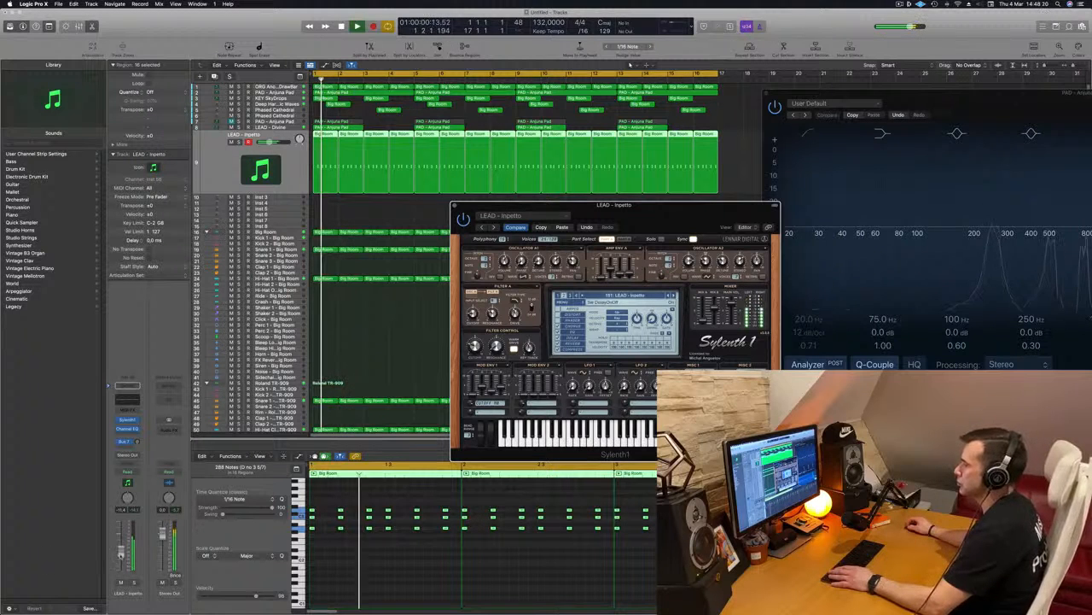
{"action": "left_click_drag", "start_coordinate": [121, 553], "coordinate": [121, 558]}
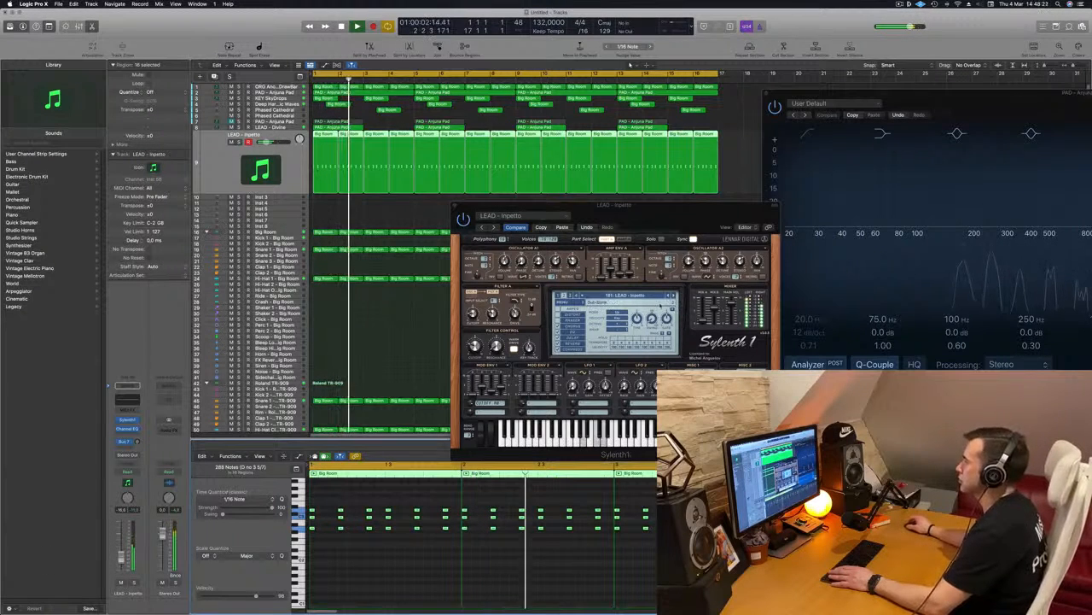
Advance past LEAD - Jigga Jigga to the LEAD - Let Go preset and replay the arrangement from the start.
{"action": "left_click", "coordinate": [675, 296]}
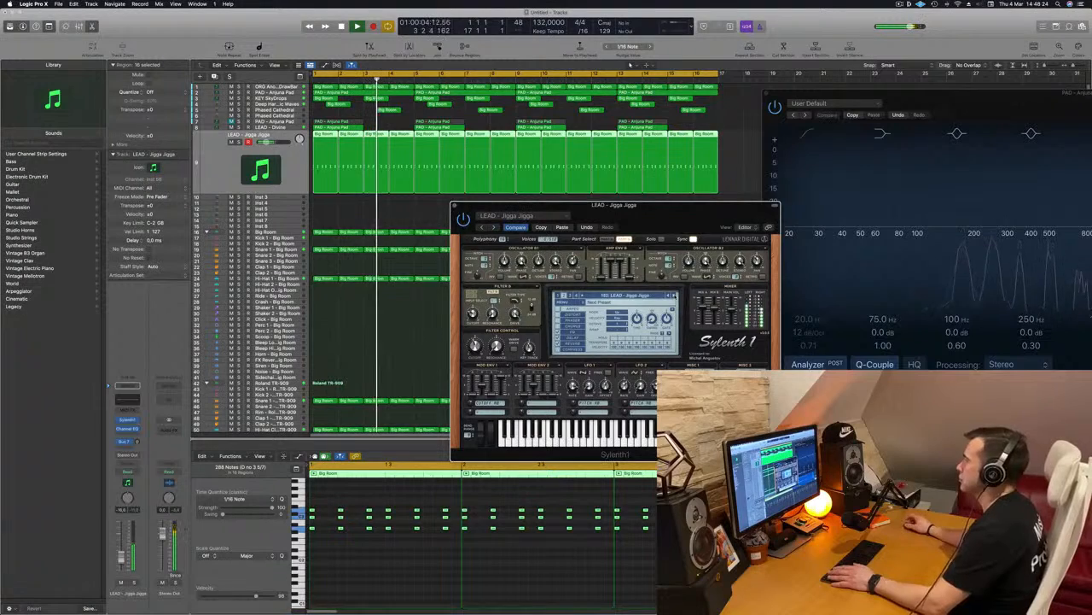
{"action": "left_click_drag", "start_coordinate": [678, 220], "coordinate": [638, 242]}
{"action": "key", "text": "space"}
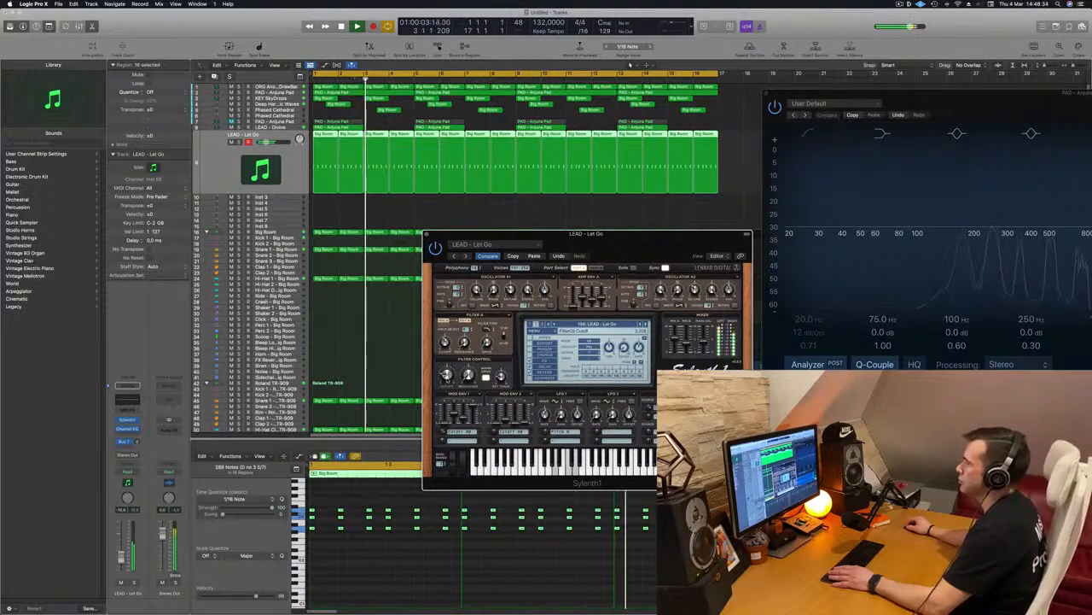
{"action": "key", "text": "Return"}
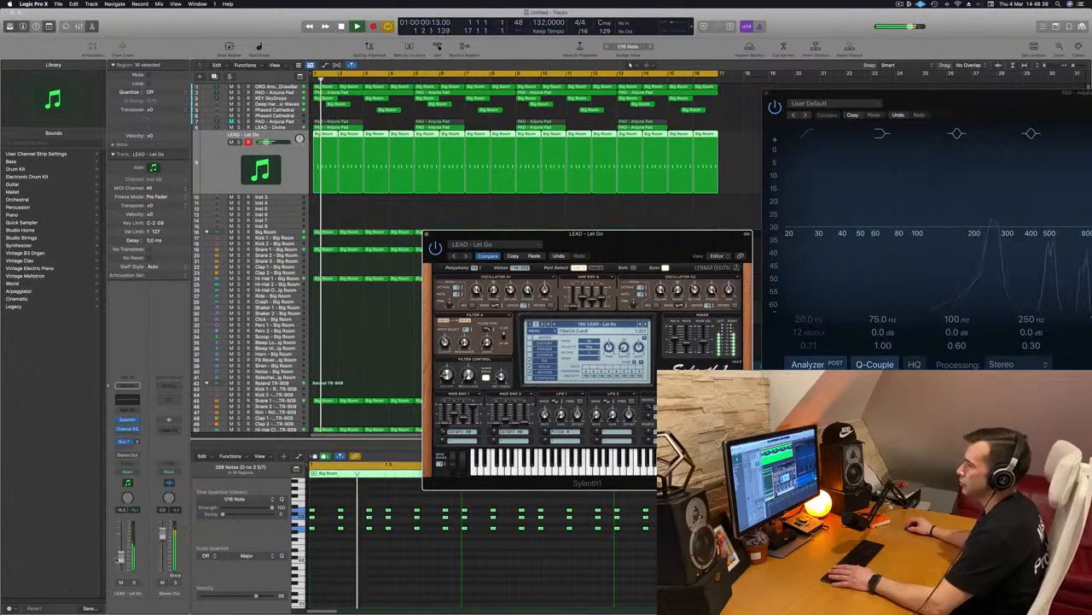
Apply a 12 dB/Oct low cut at 252 Hz in the LEAD - Let Go channel's EQ, close it and restart playback.
{"action": "left_click", "coordinate": [128, 385]}
{"action": "left_click_drag", "start_coordinate": [401, 162], "coordinate": [560, 248]}
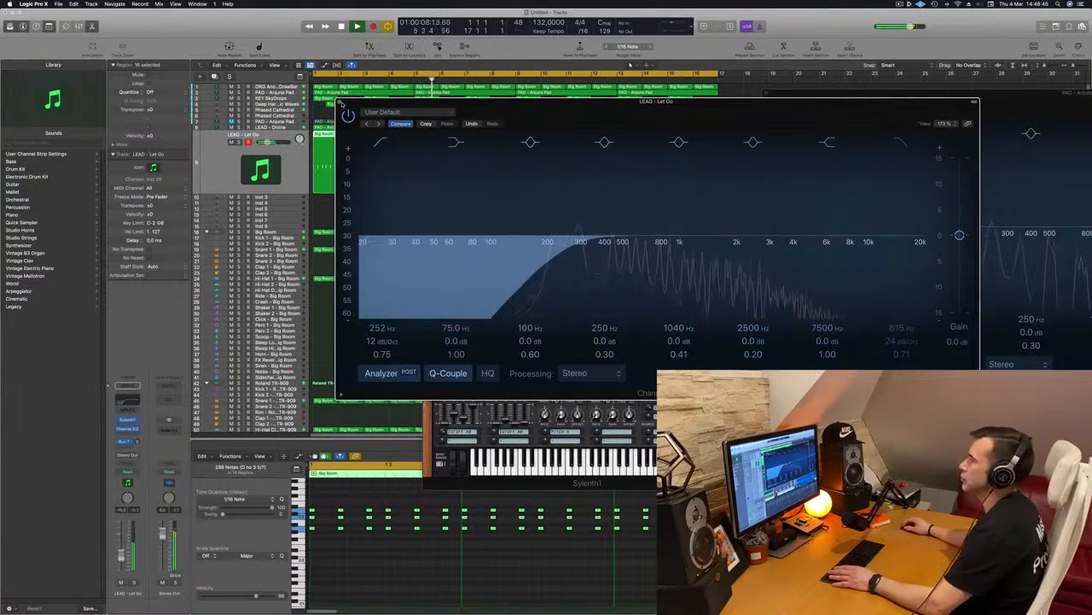
{"action": "key", "text": "super+w"}
{"action": "key", "text": "Return"}
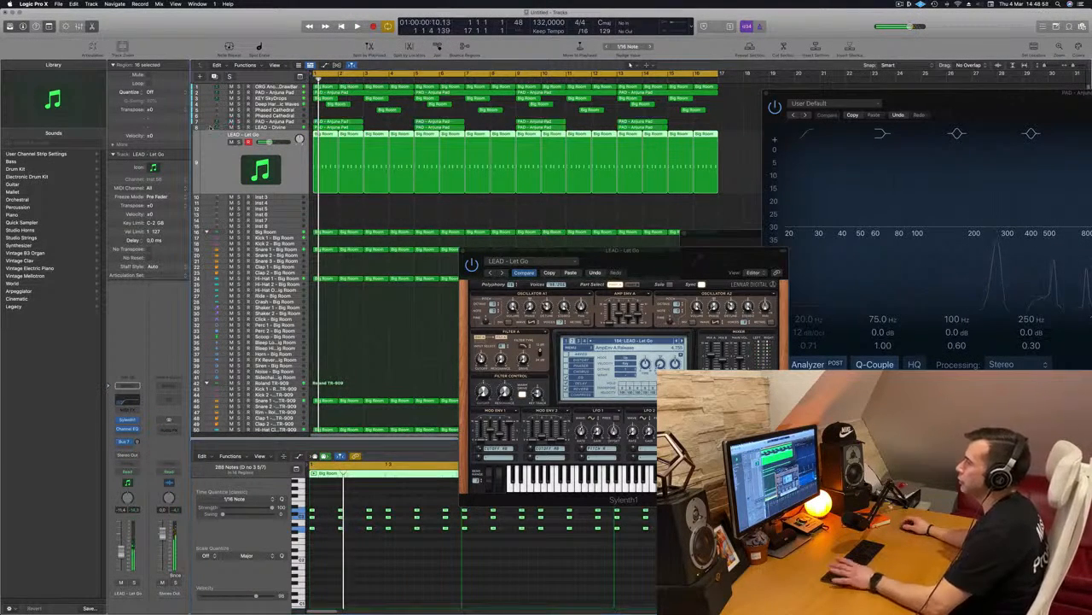
Select the PAD - Anjuna Pad track above LEAD - Divine and close the Sylenth1 window.
{"action": "left_click", "coordinate": [291, 122]}
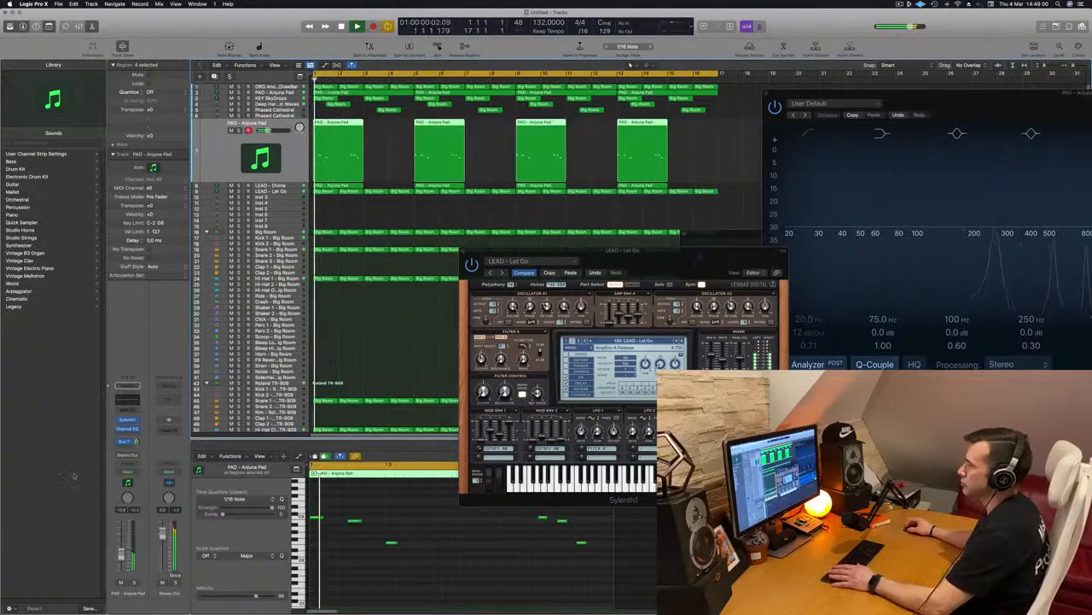
{"action": "left_click_drag", "start_coordinate": [555, 251], "coordinate": [393, 273]}
{"action": "left_click", "coordinate": [302, 274]}
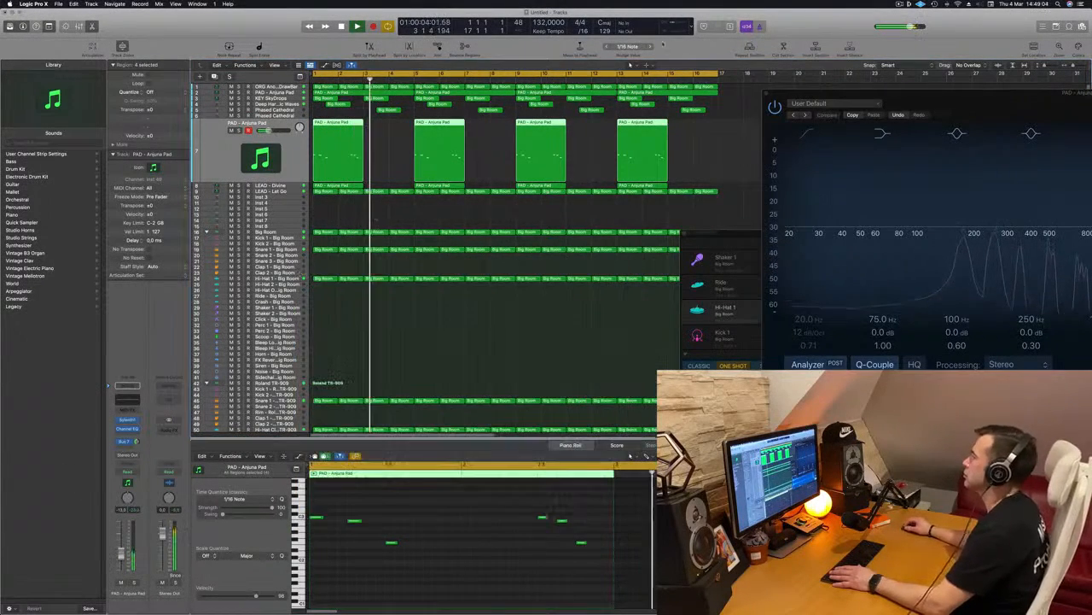
{"action": "left_click", "coordinate": [910, 4]}
{"action": "left_click", "coordinate": [910, 4]}
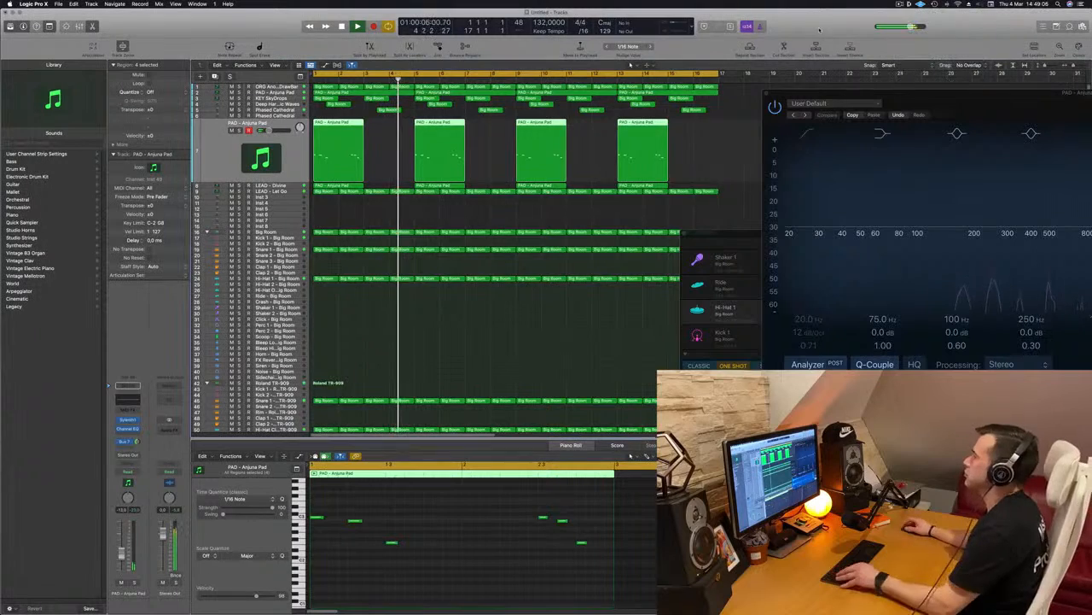
Deselect all regions and listen to the full 16-bar arrangement.
{"action": "scroll", "coordinate": [474, 242], "scroll_direction": "down", "scroll_amount": 3}
{"action": "scroll", "coordinate": [474, 241], "scroll_direction": "down", "scroll_amount": 1}
{"action": "left_click", "coordinate": [333, 212]}
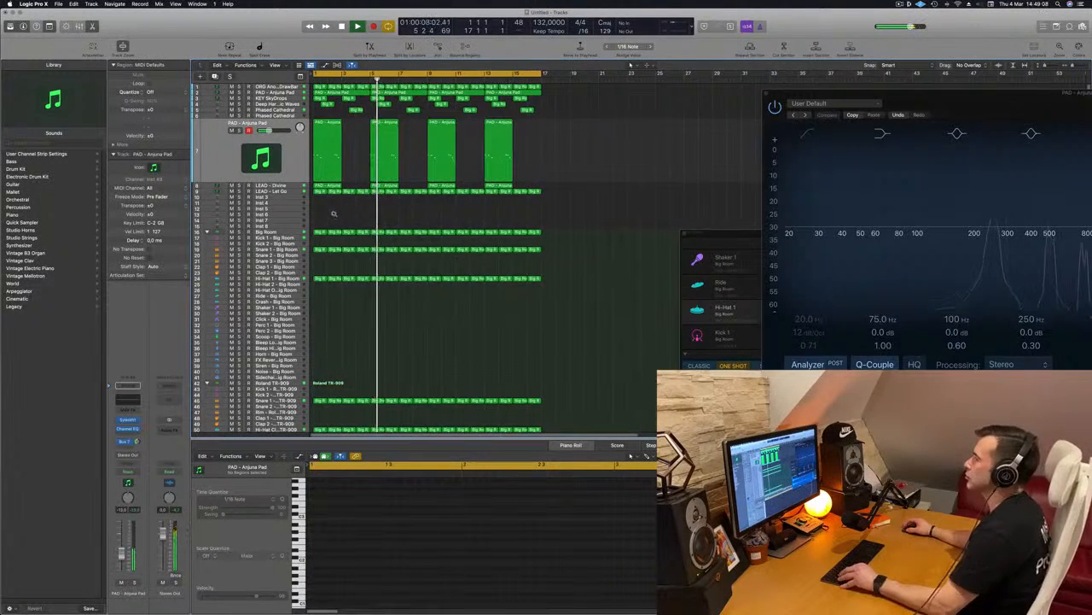
{"action": "scroll", "coordinate": [390, 226], "scroll_direction": "up", "scroll_amount": 4}
{"action": "scroll", "coordinate": [376, 232], "scroll_direction": "down", "scroll_amount": 1}
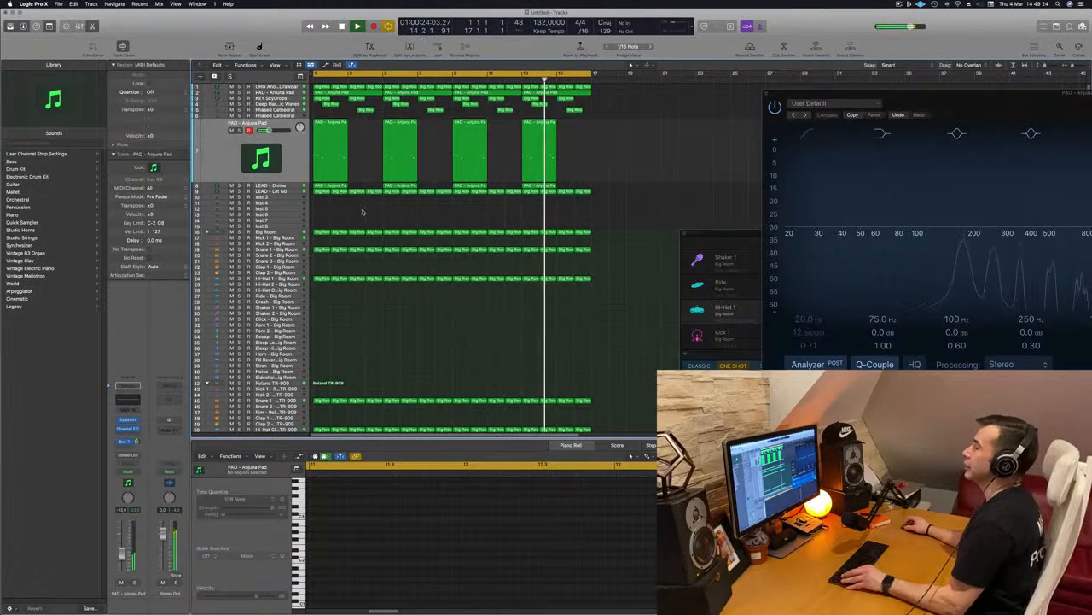
Compare the arrangement with and without the ORG Another DrawBar track by muting and unmuting it during playback.
{"action": "scroll", "coordinate": [378, 214], "scroll_direction": "down", "scroll_amount": 4}
{"action": "key", "text": "space"}
{"action": "key", "text": "space"}
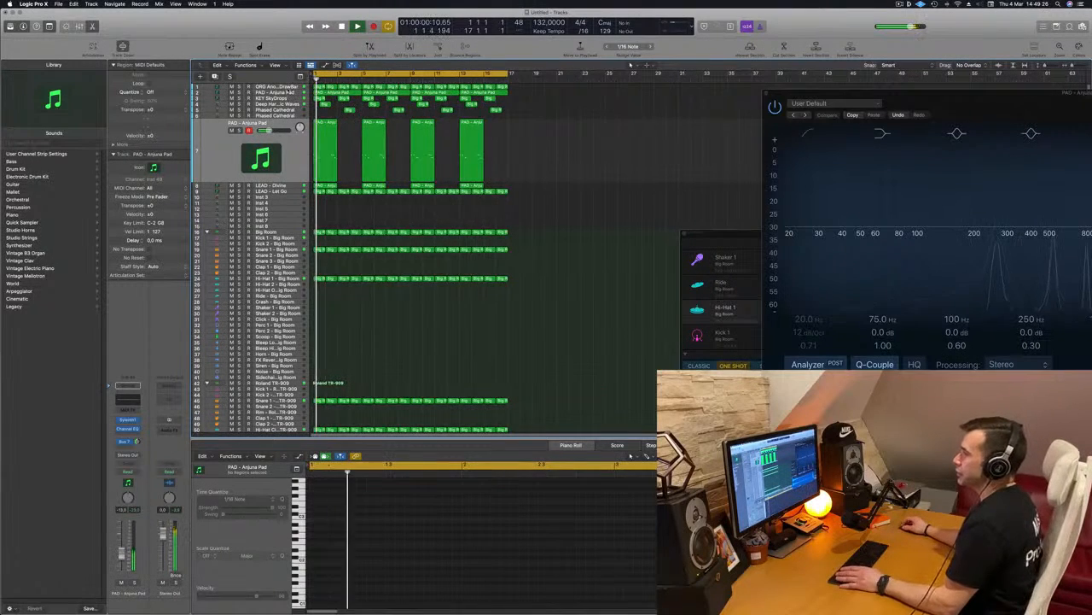
{"action": "left_click", "coordinate": [287, 87]}
{"action": "key", "text": "space"}
{"action": "key", "text": "space"}
{"action": "left_click", "coordinate": [230, 96]}
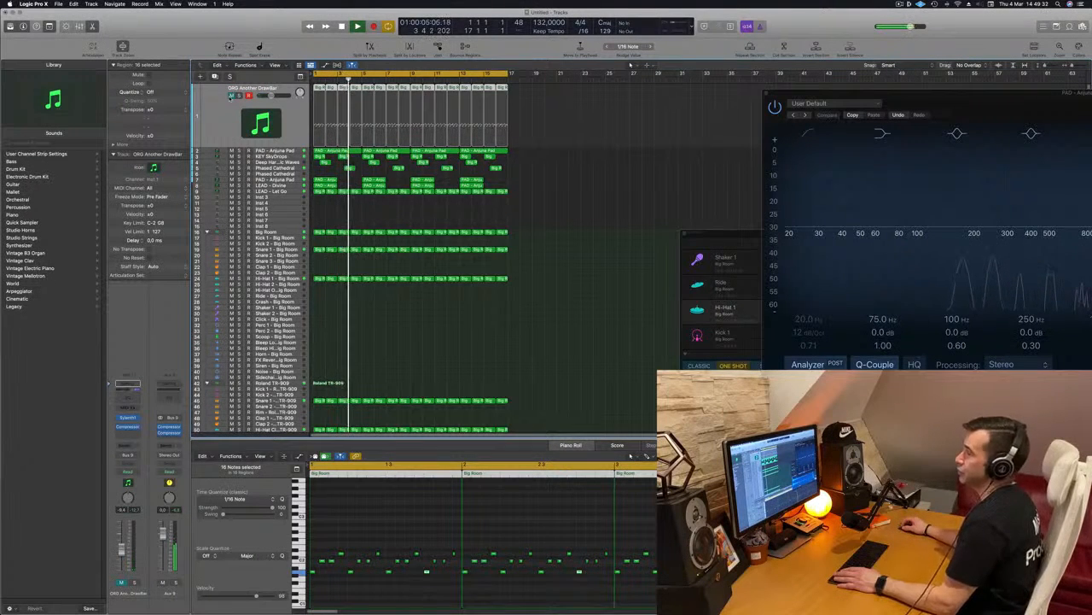
{"action": "left_click", "coordinate": [231, 97]}
{"action": "key", "text": "Return"}
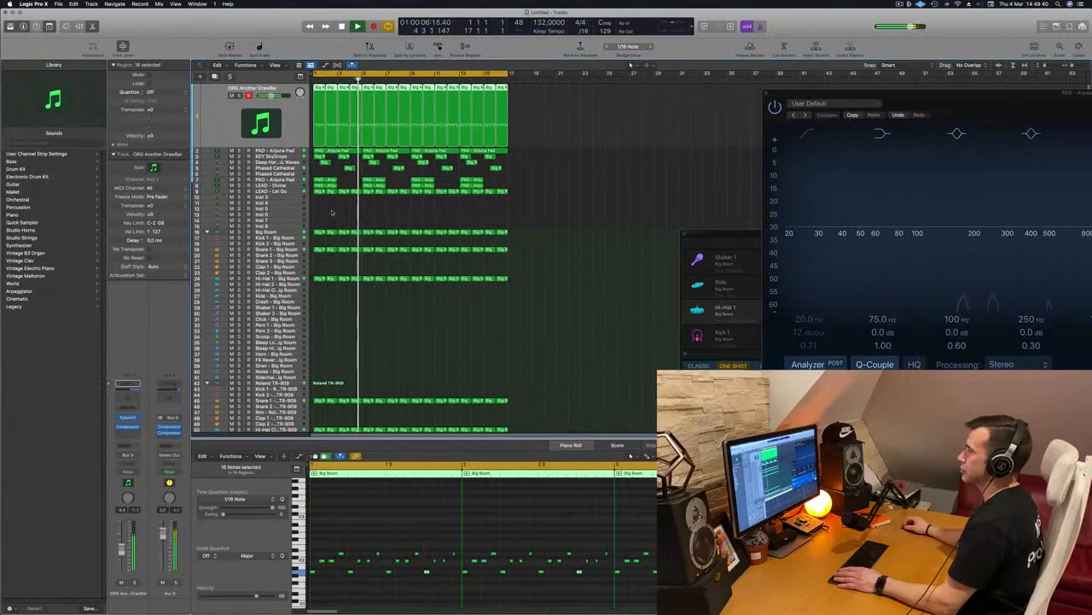
Add a third send, routed to Bus 9, on the Snare 1 - Roland TR-909 channel.
{"action": "scroll", "coordinate": [327, 228], "scroll_direction": "down", "scroll_amount": 5}
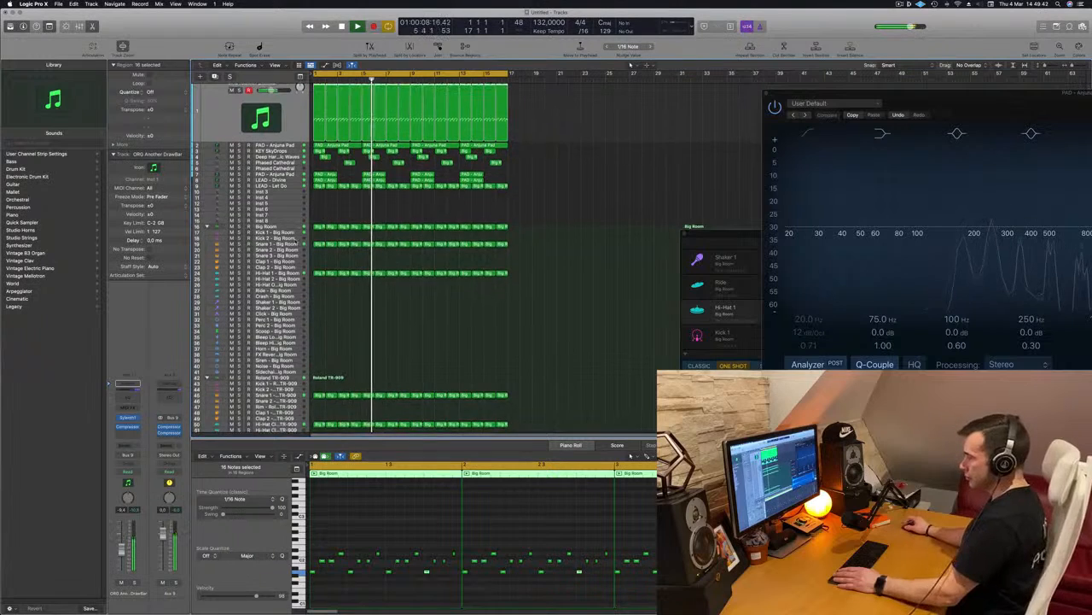
{"action": "key", "text": "Return"}
{"action": "left_click", "coordinate": [281, 349]}
{"action": "key", "text": "Return"}
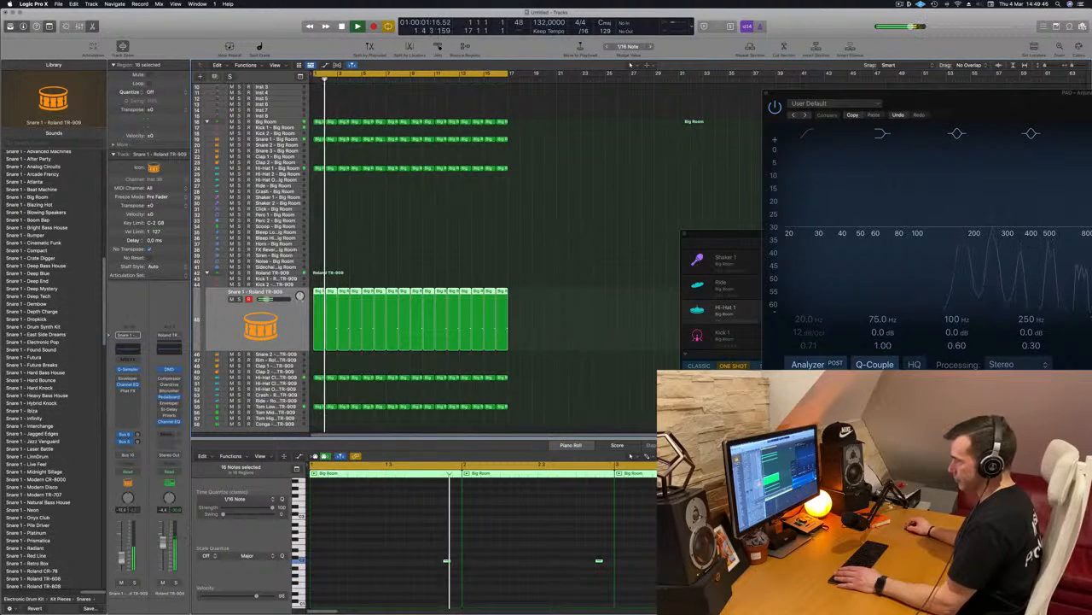
{"action": "left_click", "coordinate": [121, 447]}
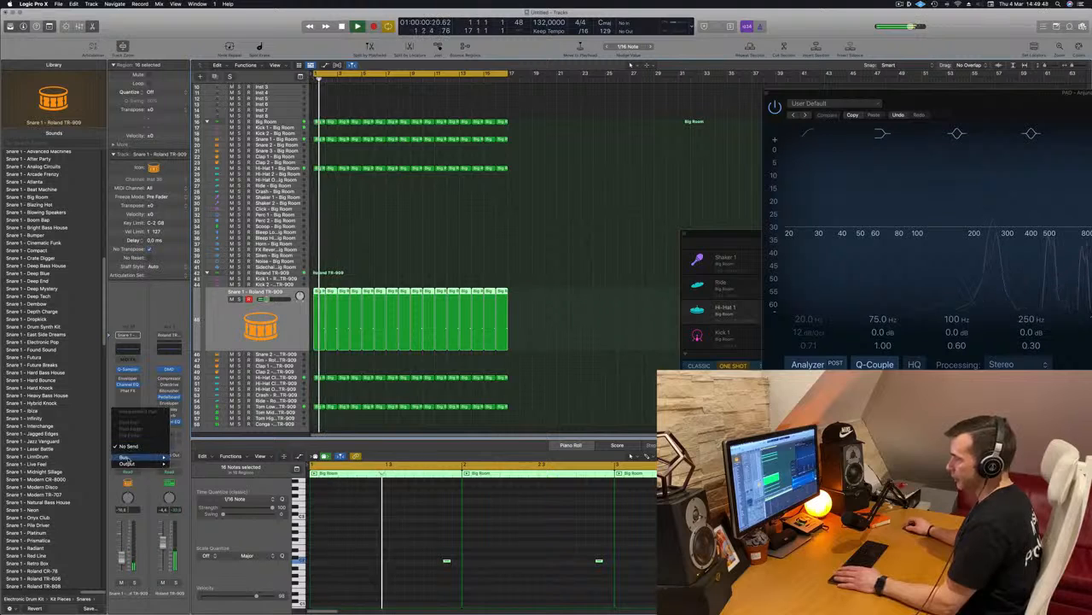
{"action": "mouse_move", "coordinate": [126, 457]}
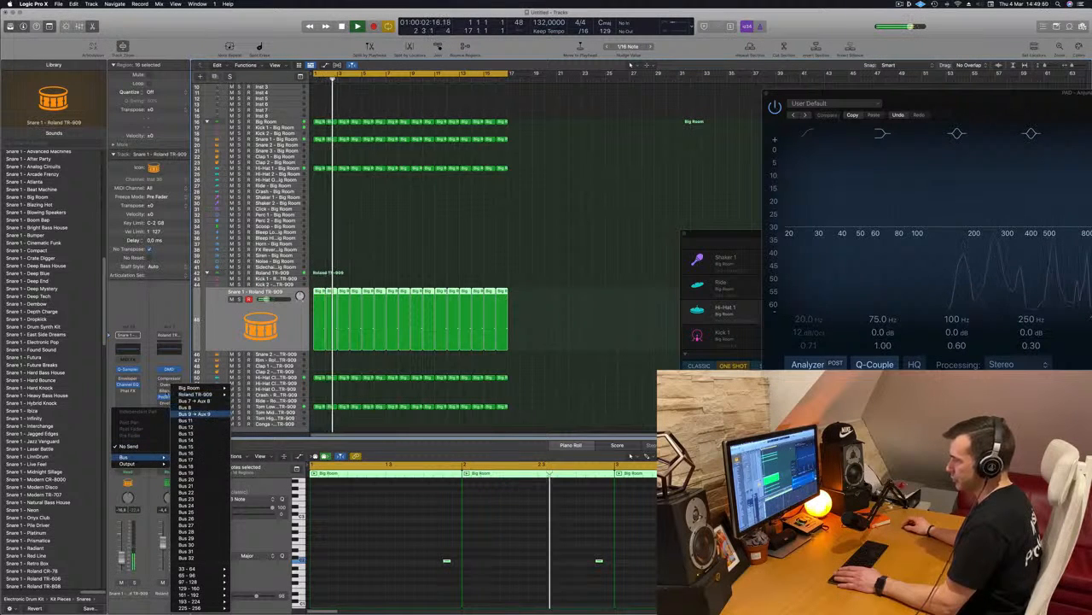
{"action": "left_click", "coordinate": [201, 413]}
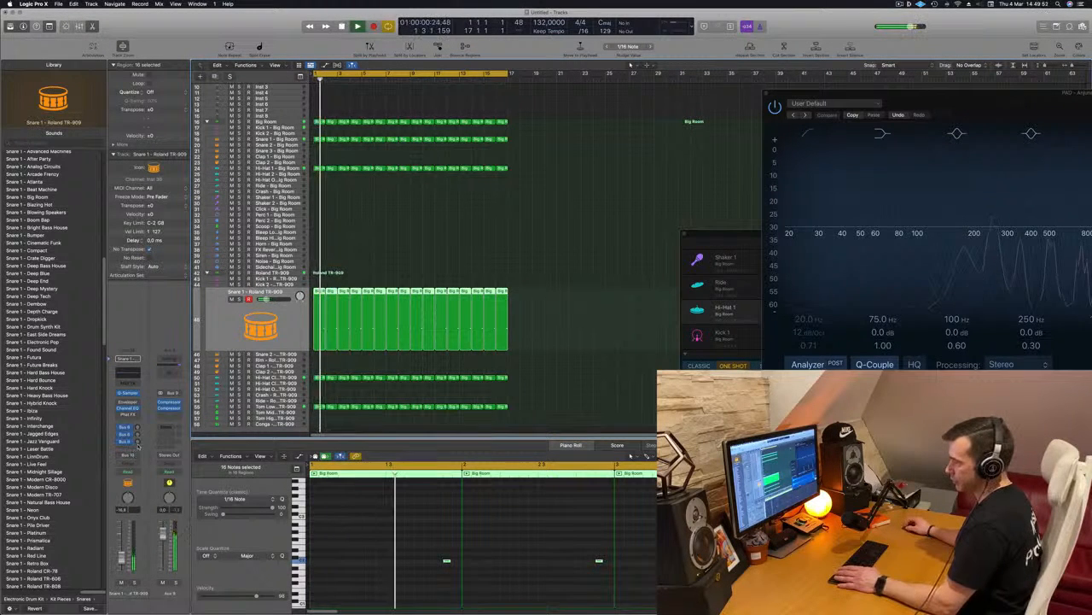
Try Bus 8 as the destination of the TR-909 snare's third send.
{"action": "left_click", "coordinate": [126, 441]}
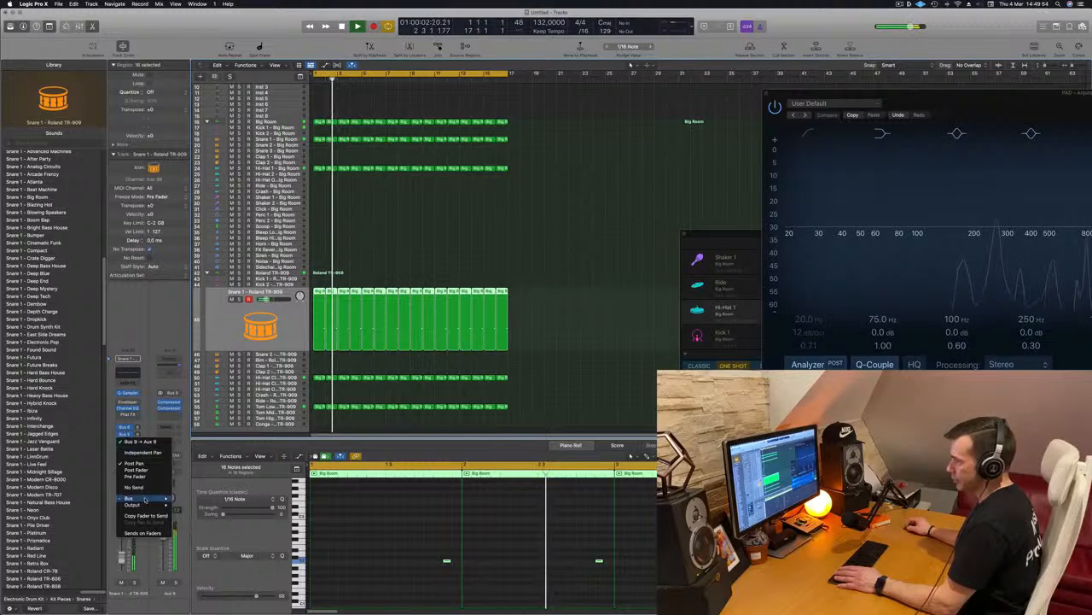
{"action": "mouse_move", "coordinate": [146, 499]}
{"action": "left_click", "coordinate": [119, 403]}
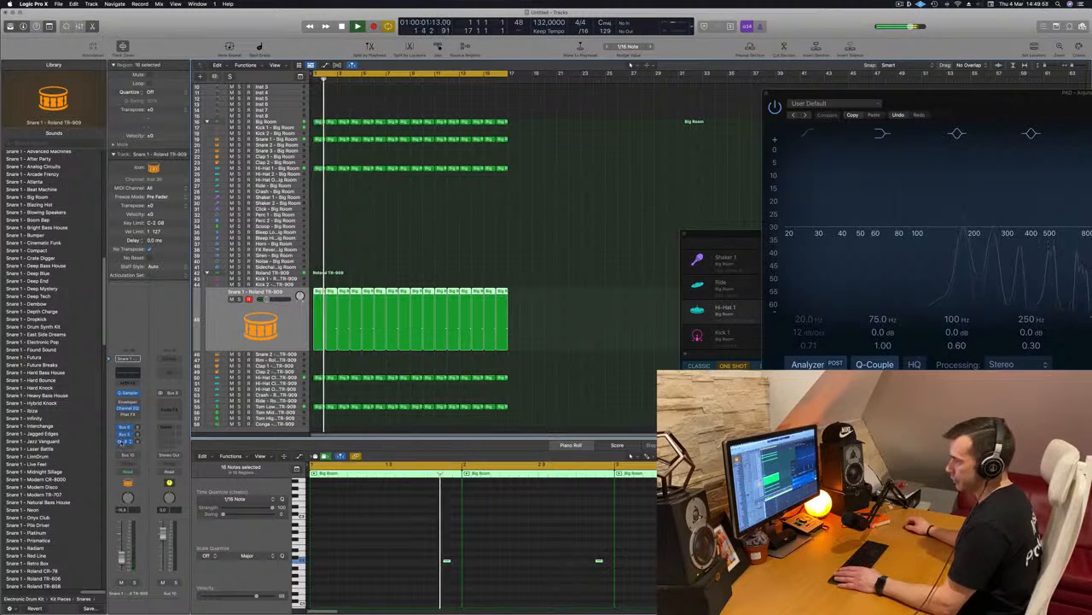
Route the TR-909 snare's third send to Bus 7 and raise its send level.
{"action": "left_click", "coordinate": [126, 441]}
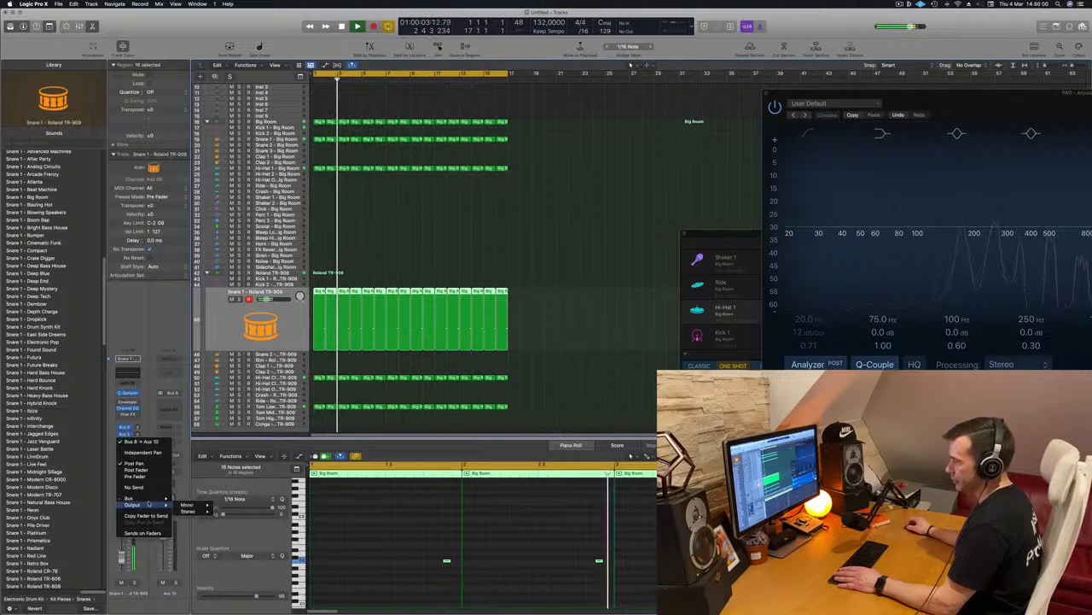
{"action": "mouse_move", "coordinate": [149, 500]}
{"action": "left_click", "coordinate": [205, 401]}
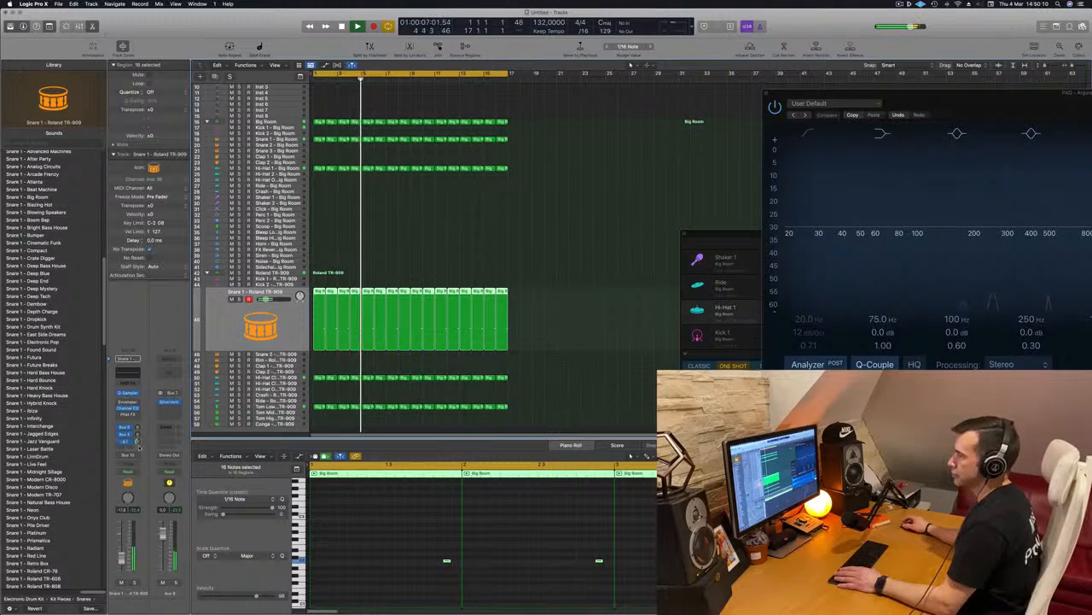
Repeat all regions once after bar 17 and extend the cycle range to bar 33.
{"action": "scroll", "coordinate": [466, 251], "scroll_direction": "up", "scroll_amount": 5}
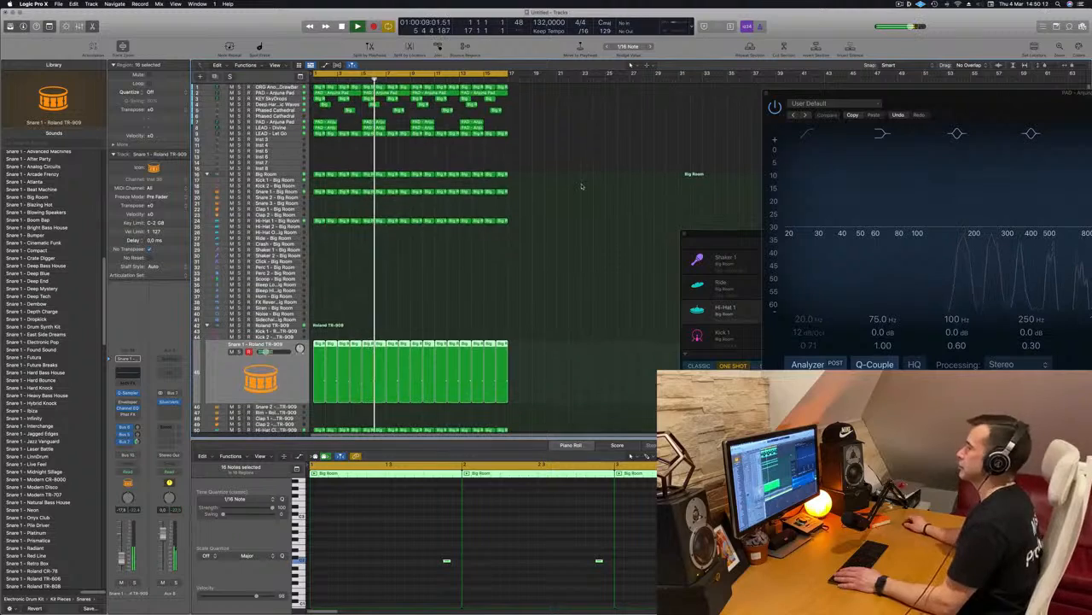
{"action": "left_click", "coordinate": [578, 187]}
{"action": "scroll", "coordinate": [339, 178], "scroll_direction": "up", "scroll_amount": 5}
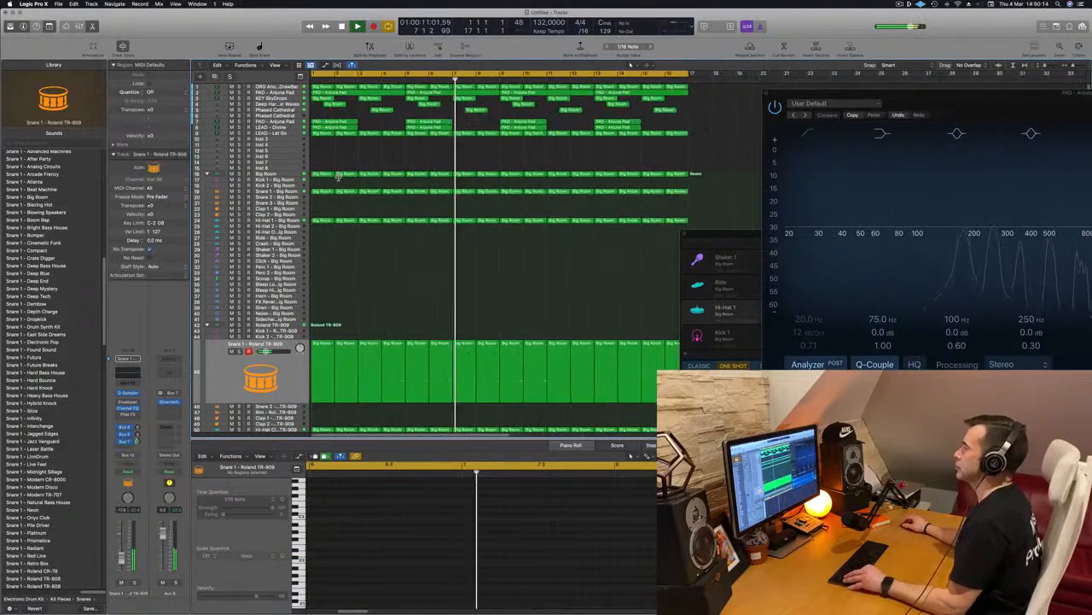
{"action": "scroll", "coordinate": [339, 178], "scroll_direction": "down", "scroll_amount": 3}
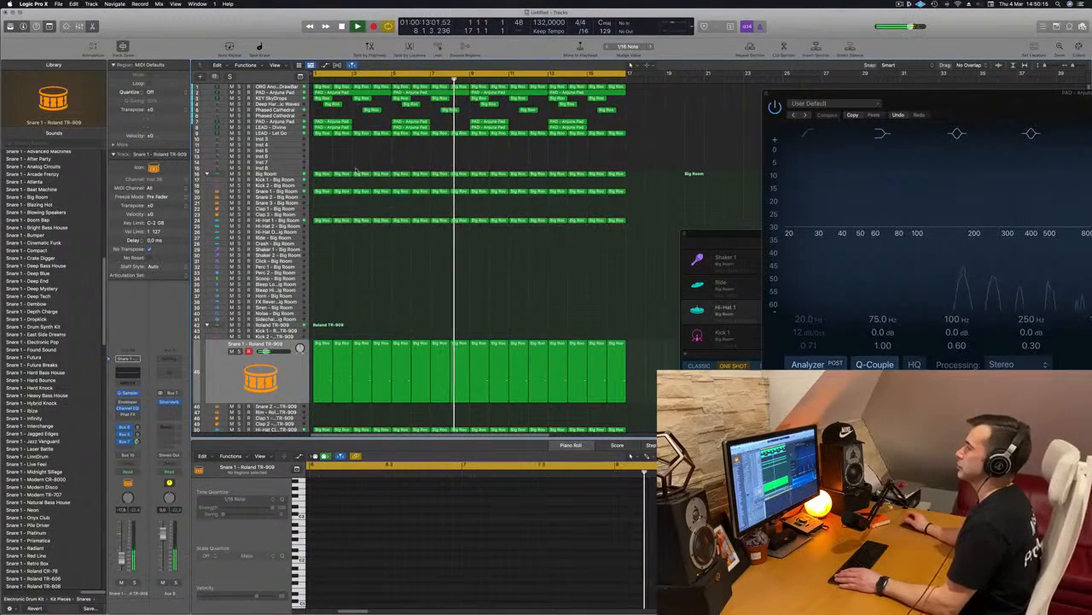
{"action": "scroll", "coordinate": [385, 169], "scroll_direction": "down", "scroll_amount": 5}
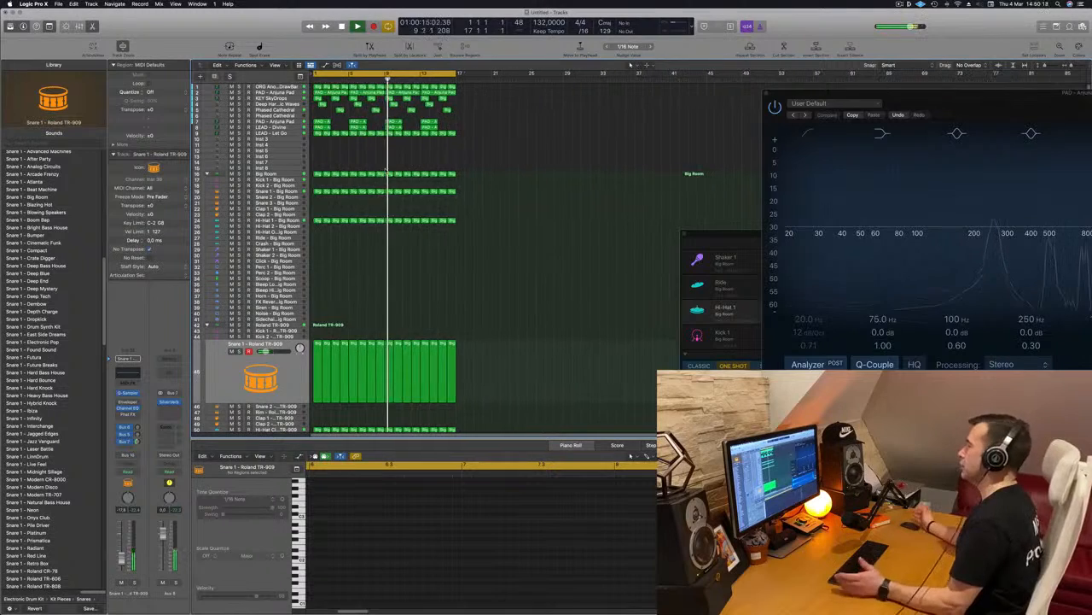
{"action": "key", "text": "Return"}
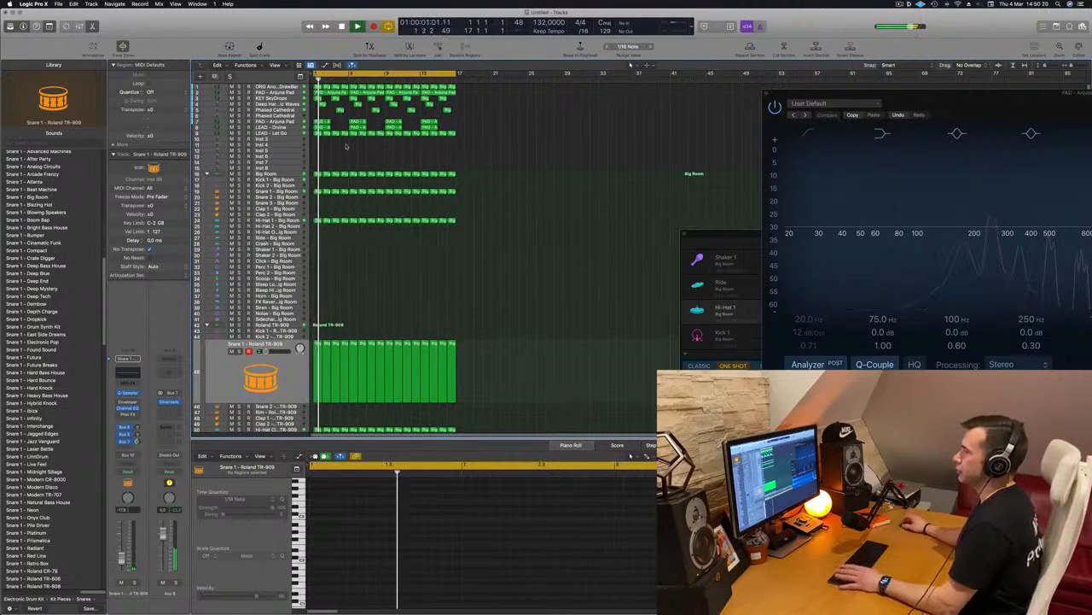
{"action": "key", "text": "Return"}
{"action": "key", "text": "Return"}
{"action": "key", "text": "super+a"}
{"action": "key", "text": "super+r"}
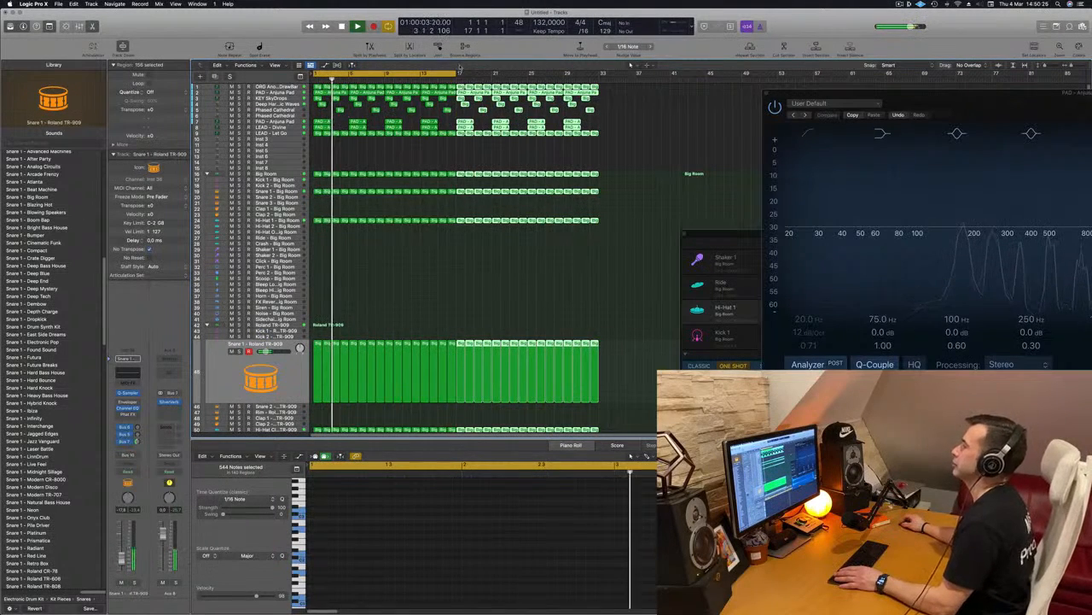
{"action": "left_click_drag", "start_coordinate": [458, 73], "coordinate": [601, 79]}
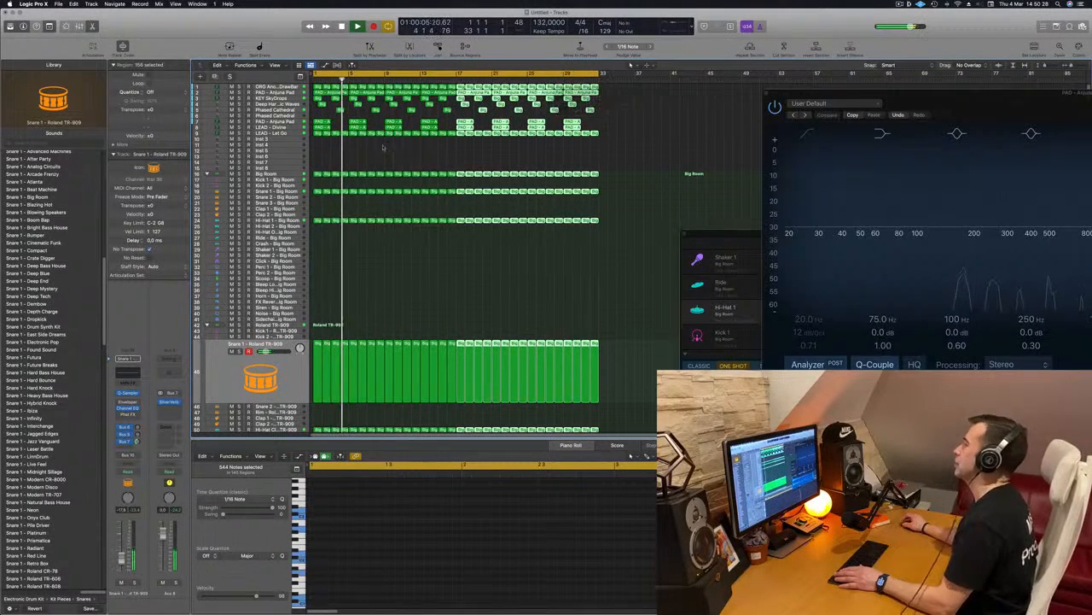
Duplicate the upper PAD - Anjuna Pad track with its settings and place the copy below LEAD - Let Go.
{"action": "scroll", "coordinate": [376, 170], "scroll_direction": "up", "scroll_amount": 5}
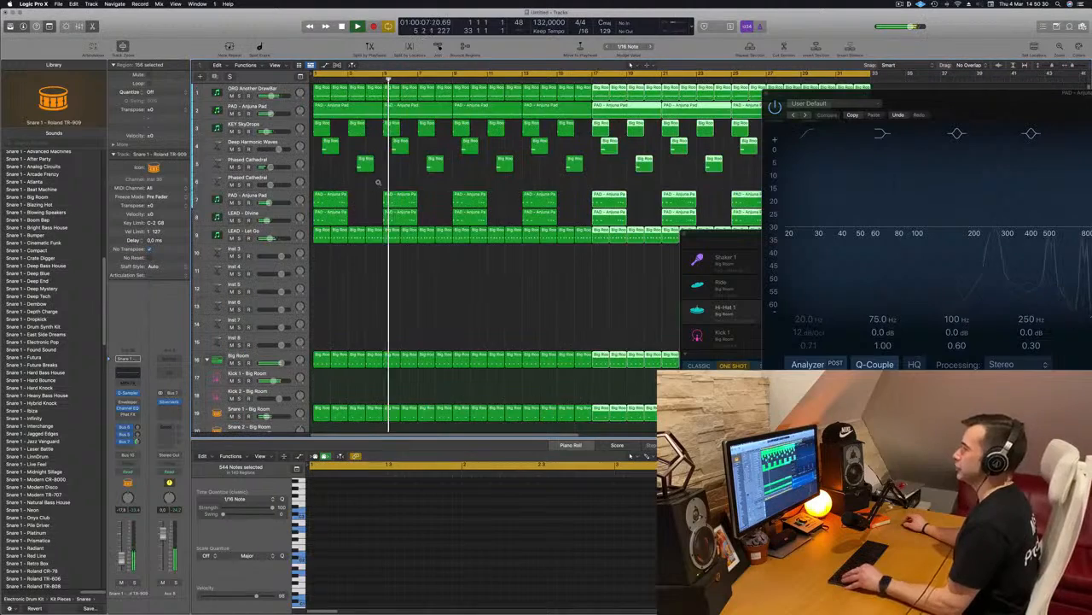
{"action": "scroll", "coordinate": [384, 271], "scroll_direction": "down", "scroll_amount": 5}
{"action": "scroll", "coordinate": [378, 275], "scroll_direction": "up", "scroll_amount": 2}
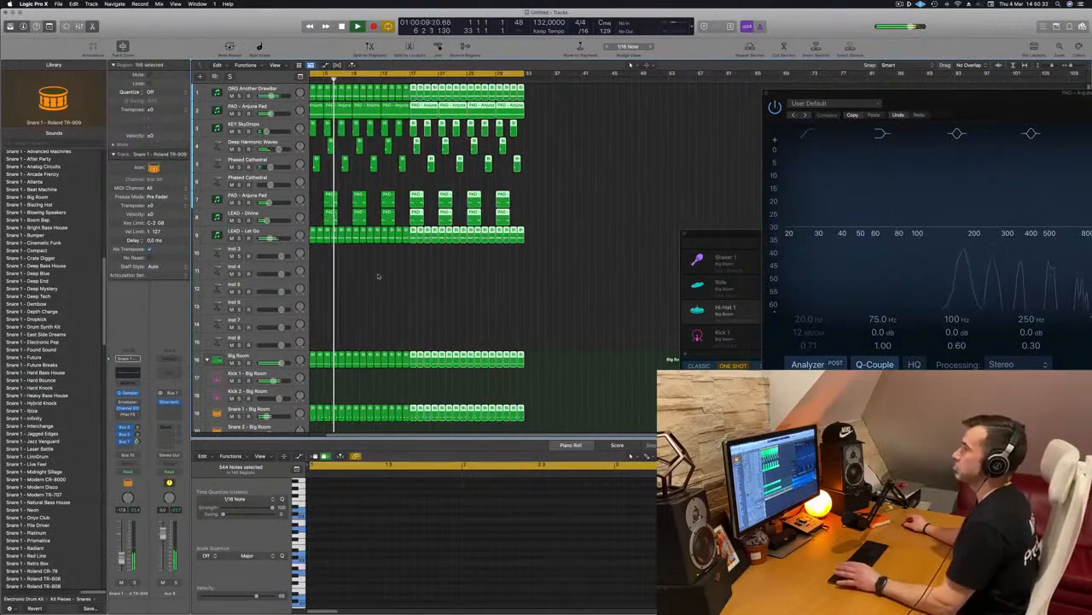
{"action": "left_click", "coordinate": [289, 105]}
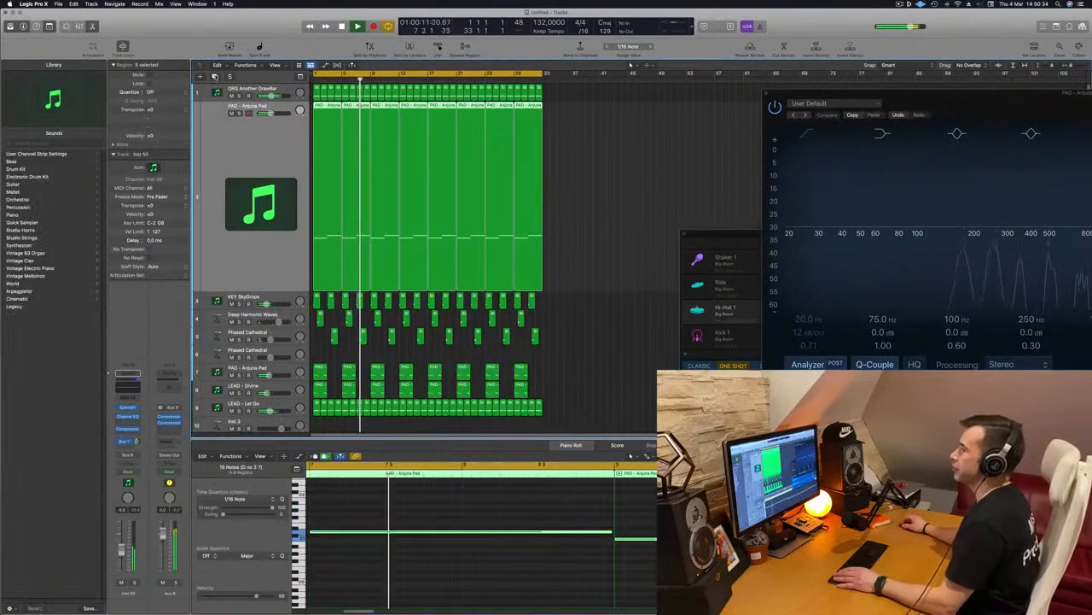
{"action": "key", "text": "super+d"}
{"action": "left_click_drag", "start_coordinate": [271, 238], "coordinate": [273, 396]}
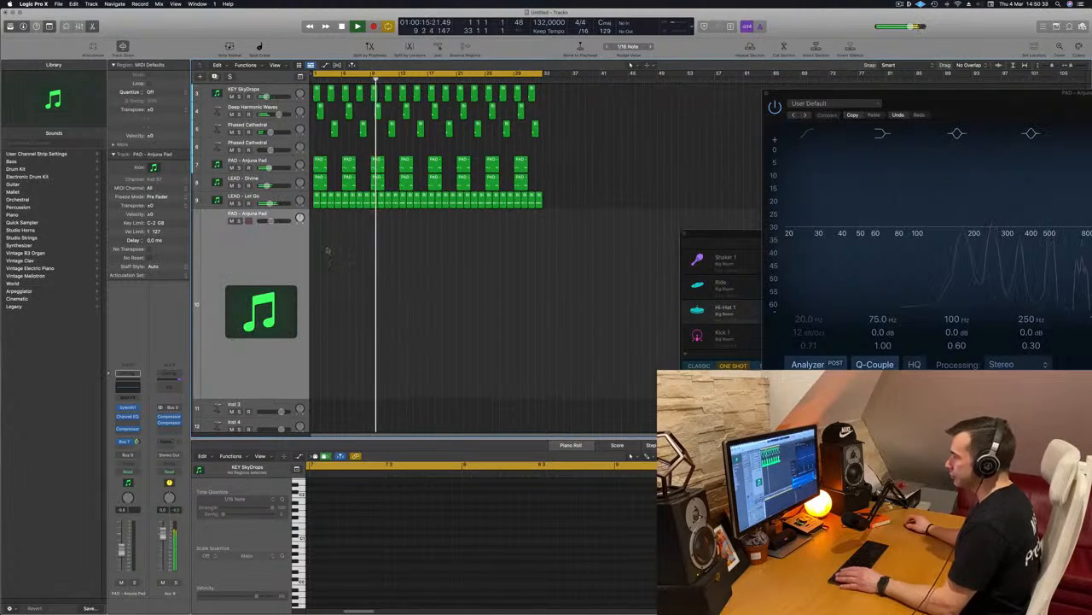
Open the new track's Sylenth1 and Musical Typing, and audition the PAD - Back To Earth preset.
{"action": "left_click", "coordinate": [127, 408]}
{"action": "left_click_drag", "start_coordinate": [558, 108], "coordinate": [658, 199]}
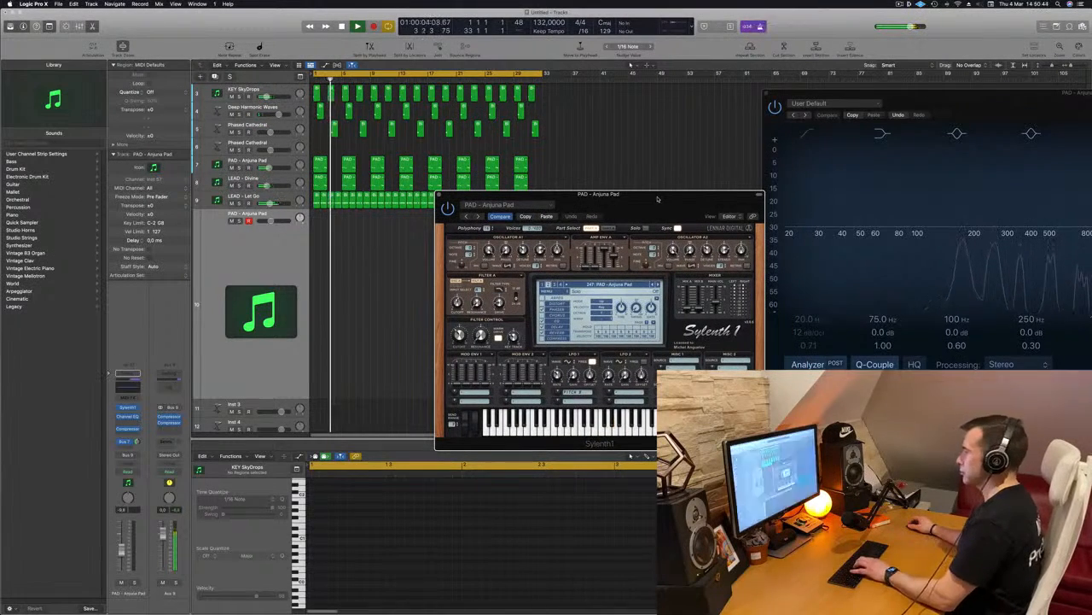
{"action": "left_click_drag", "start_coordinate": [659, 199], "coordinate": [595, 140]}
{"action": "key", "text": "super+k"}
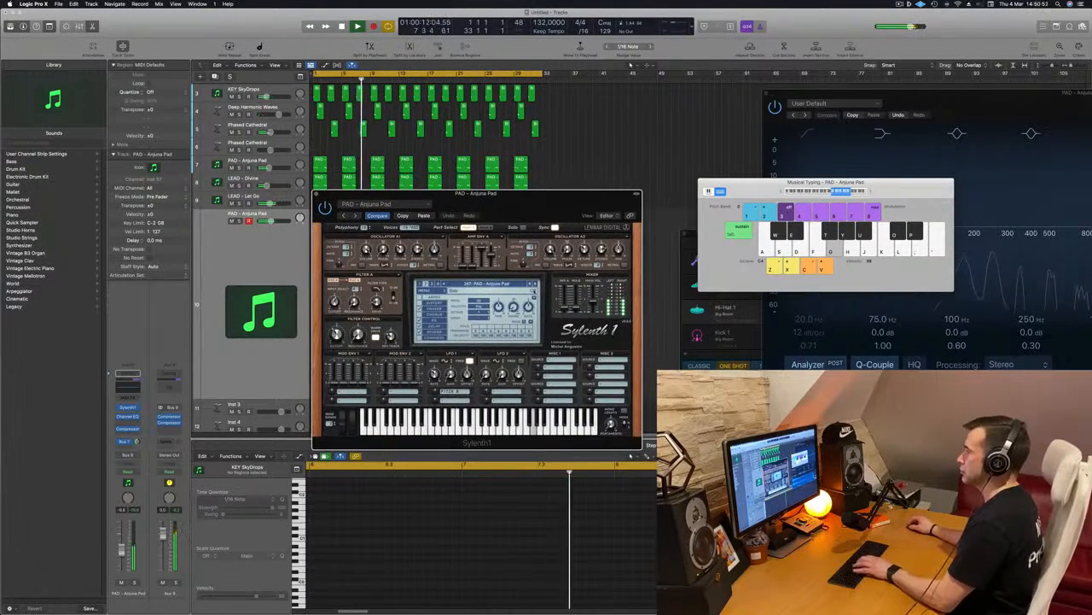
{"action": "left_click", "coordinate": [536, 284]}
{"action": "key", "text": "k"}
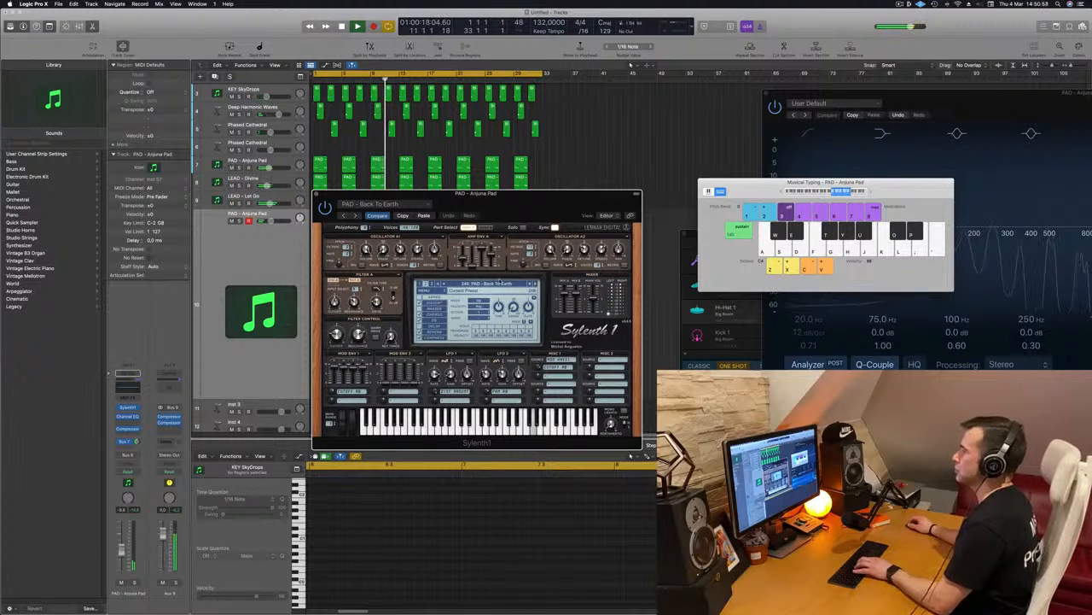
Load the LEAD - Basic Super Saw preset and play notes with Musical Typing set one octave lower.
{"action": "left_click", "coordinate": [517, 284]}
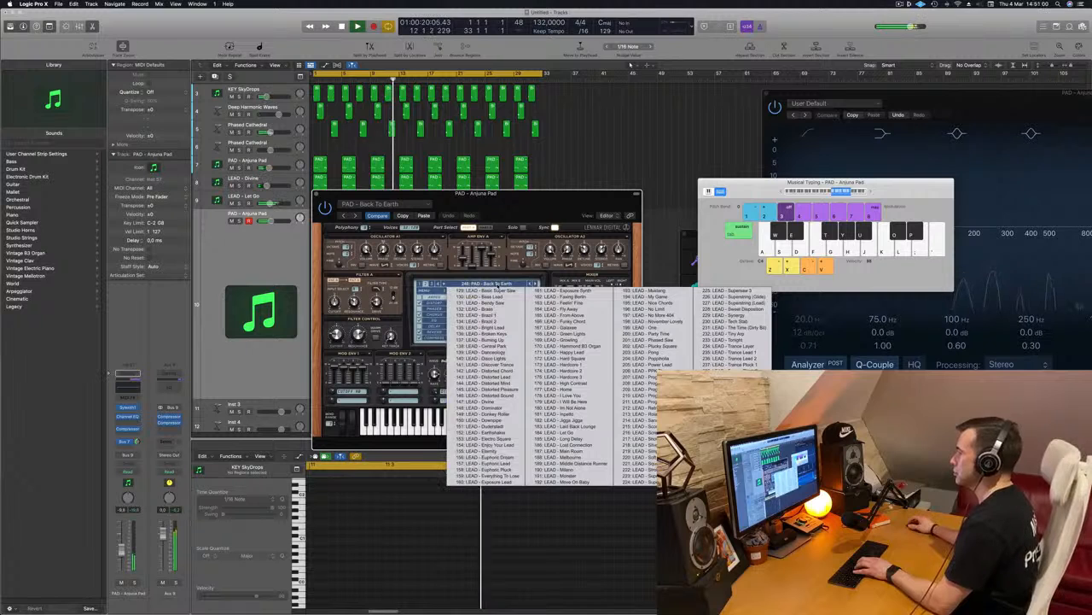
{"action": "left_click", "coordinate": [498, 291]}
{"action": "left_click_drag", "start_coordinate": [512, 193], "coordinate": [581, 171]}
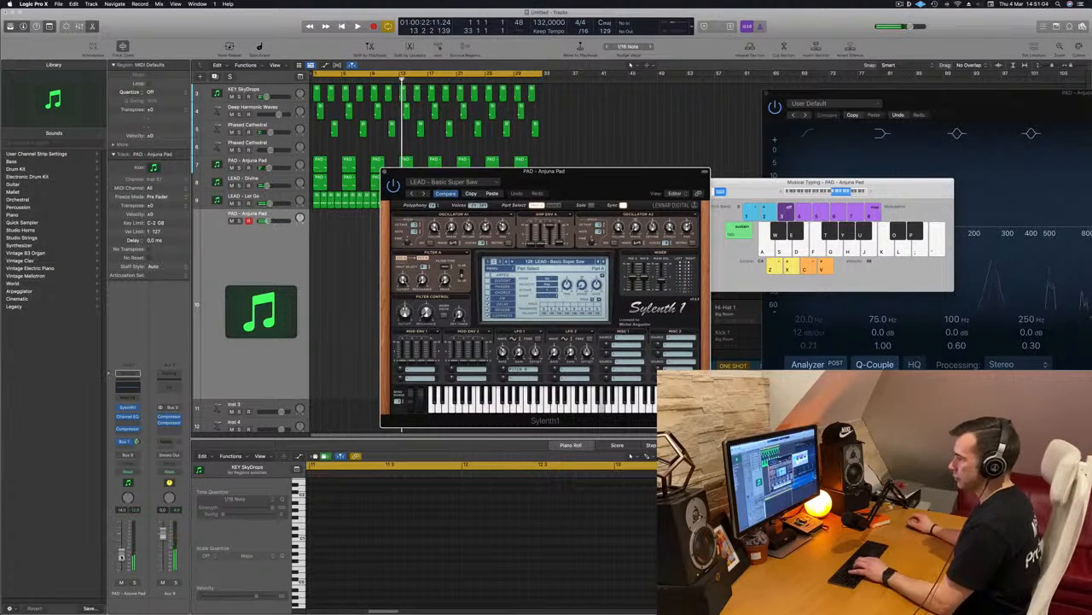
{"action": "key", "text": "space"}
{"action": "key", "text": "f"}
{"action": "left_click", "coordinate": [771, 267]}
{"action": "key", "text": "f"}
{"action": "key", "text": "g"}
{"action": "left_click_drag", "start_coordinate": [569, 187], "coordinate": [474, 163]}
{"action": "key", "text": "h"}
Advance through the Sylenth1 lead presets from LEAD - Bass Lead to LEAD - Brass, playing notes on them.
{"action": "left_click", "coordinate": [509, 238]}
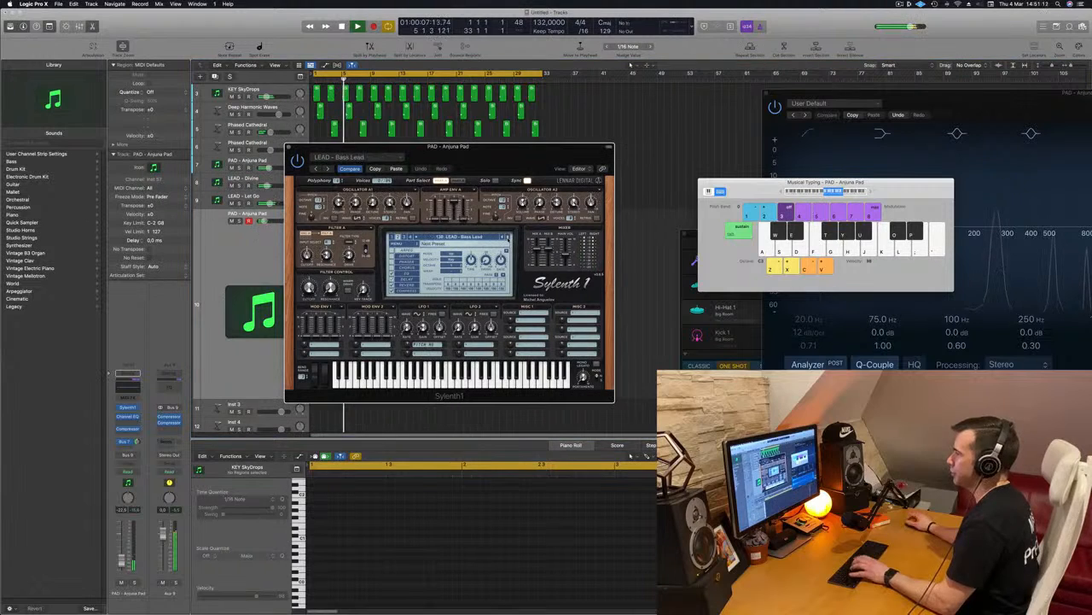
{"action": "key", "text": "g"}
{"action": "left_click", "coordinate": [509, 238]}
{"action": "key", "text": "h"}
{"action": "key", "text": "f"}
Load the LEAD - 80's Cop preset and adjust its filter control cutoff and channel volume.
{"action": "left_click", "coordinate": [459, 238]}
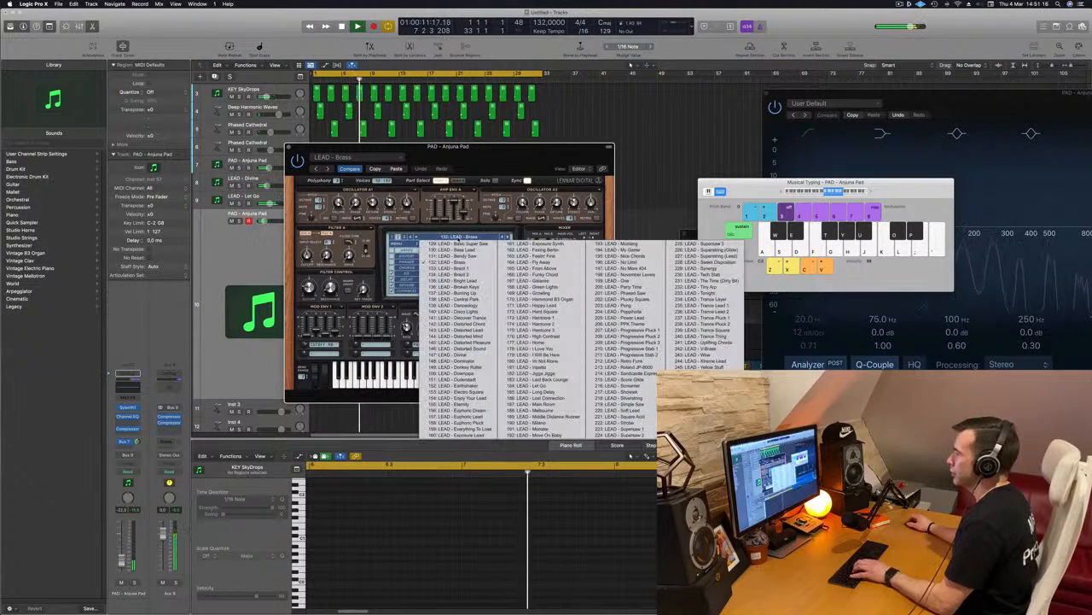
{"action": "left_click", "coordinate": [393, 238]}
{"action": "left_click", "coordinate": [444, 239]}
{"action": "left_click", "coordinate": [400, 237]}
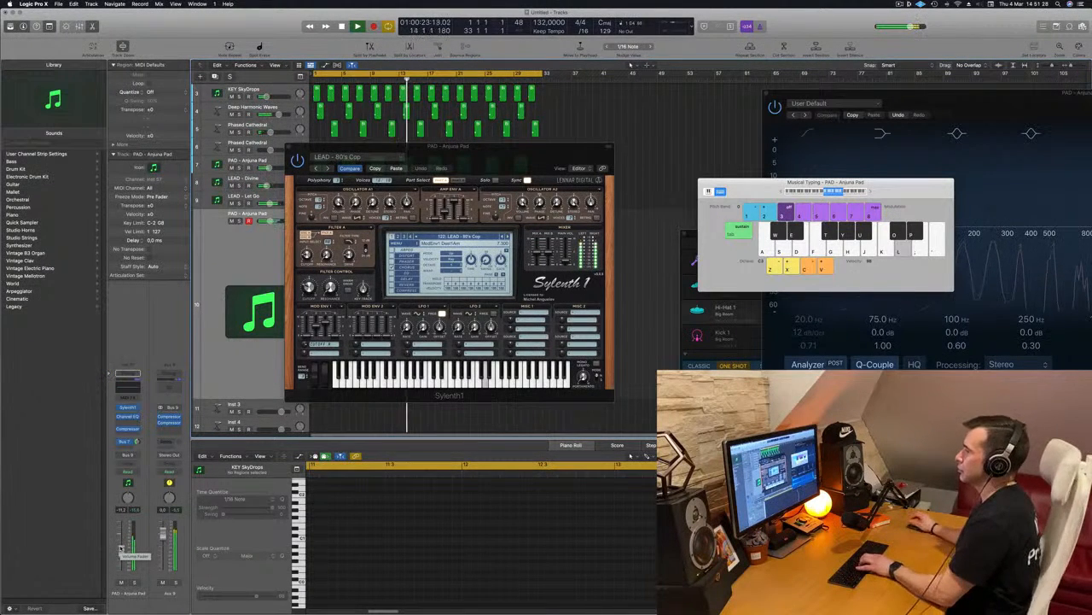
{"action": "left_click", "coordinate": [293, 289]}
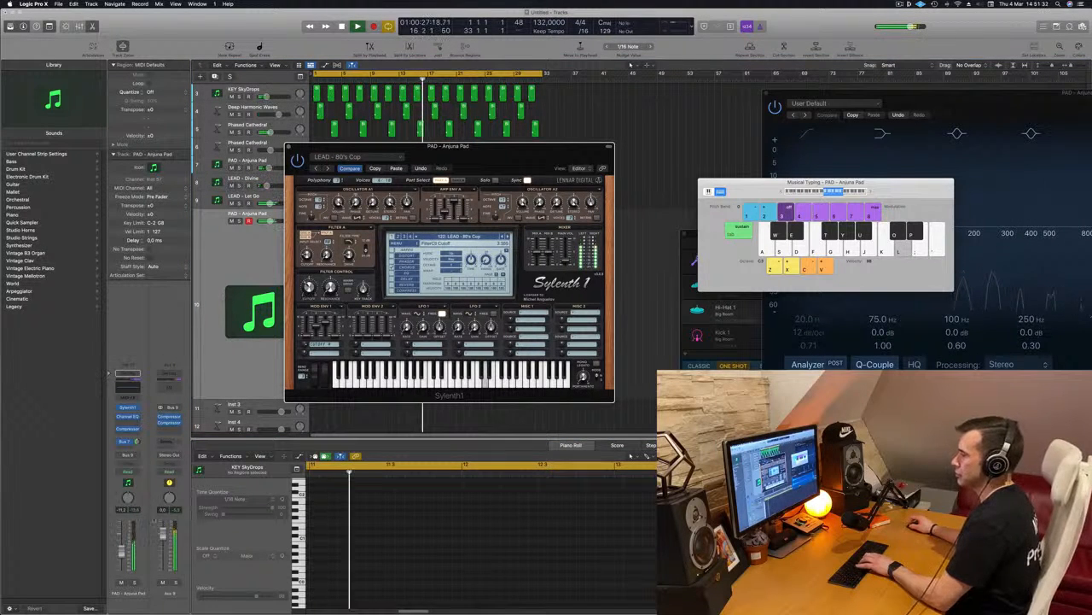
{"action": "left_click", "coordinate": [124, 561]}
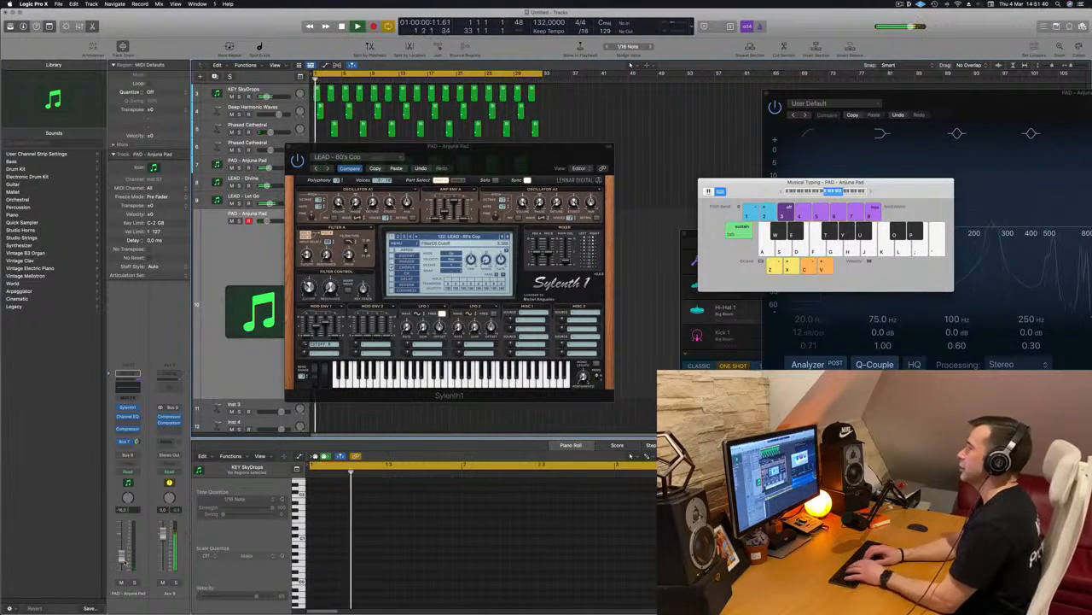
Mute the LEAD - Divine track and the PAD - Anjuna Pad track above it, and play test notes on LEAD - 80's Cop.
{"action": "key", "text": "k"}
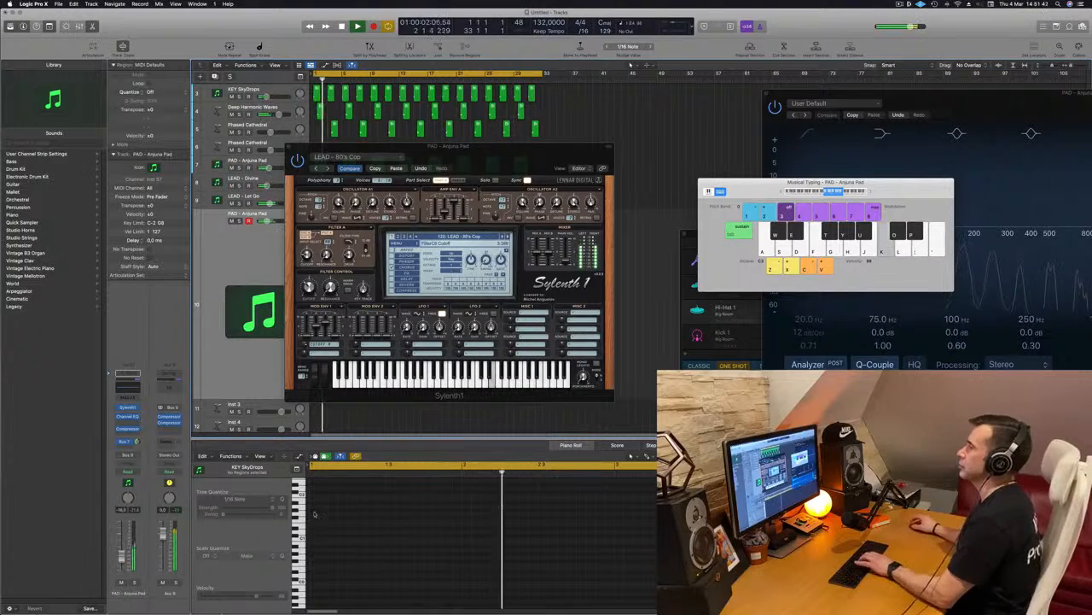
{"action": "left_click_drag", "start_coordinate": [384, 147], "coordinate": [603, 175]}
{"action": "key", "text": "k"}
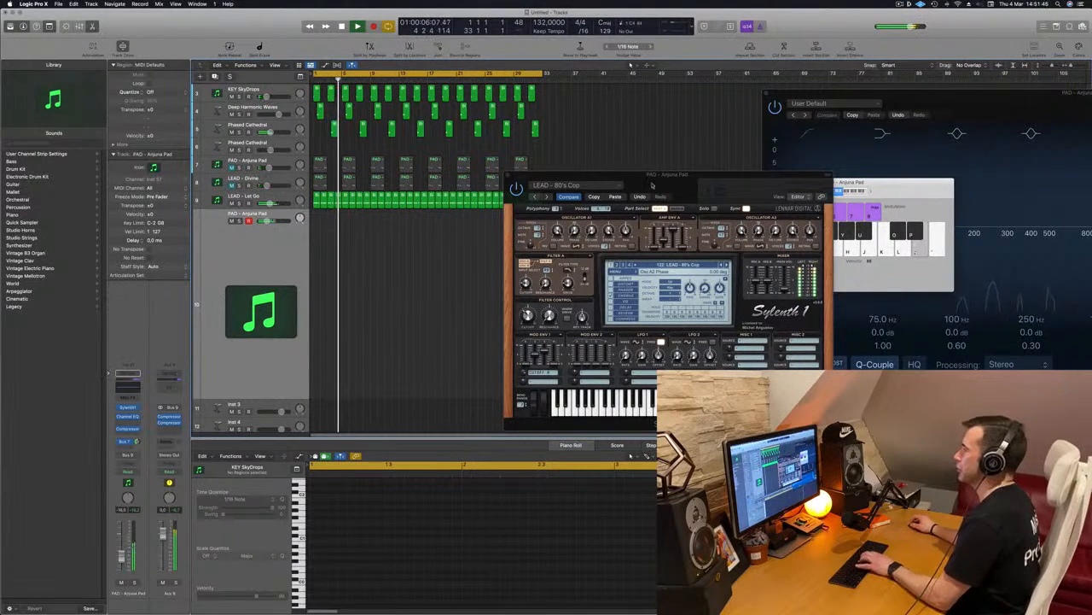
Play notes on LEAD - 80's Cop, load the following preset LEAD - 80's Lead in Sylenth1, and play notes on it.
{"action": "left_click_drag", "start_coordinate": [671, 185], "coordinate": [590, 181]}
{"action": "key", "text": "k"}
{"action": "key", "text": "l"}
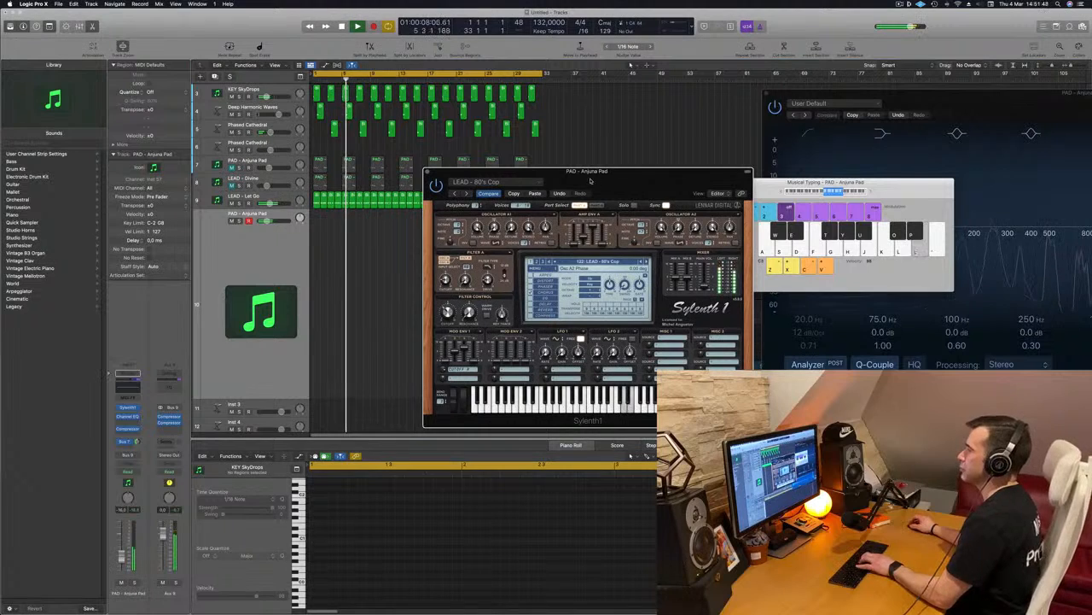
{"action": "key", "text": "k"}
{"action": "key", "text": "l"}
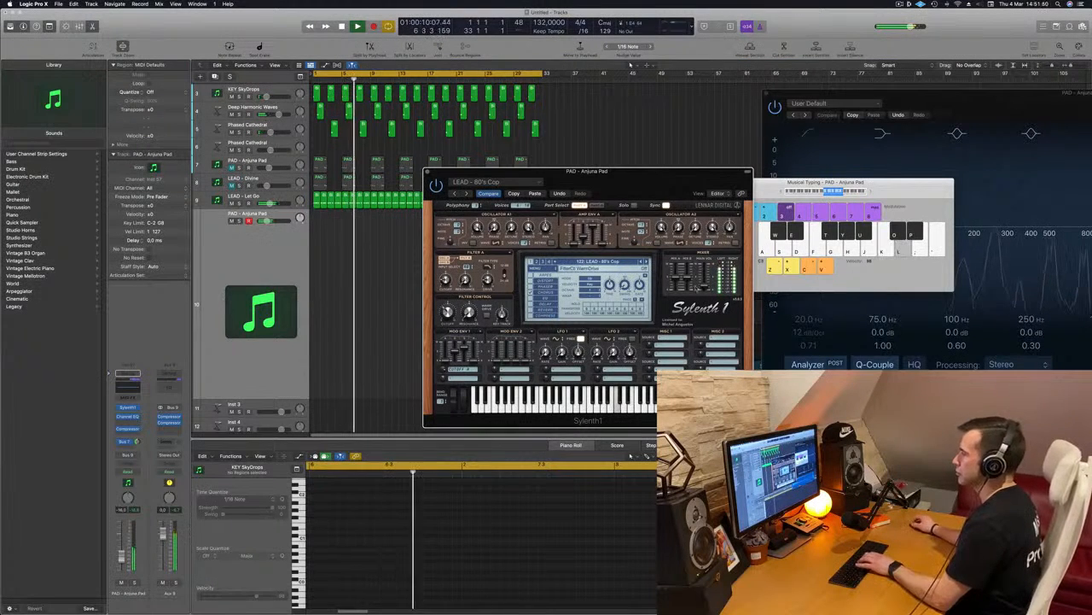
{"action": "left_click", "coordinate": [646, 263]}
{"action": "key", "text": "k"}
{"action": "key", "text": "l"}
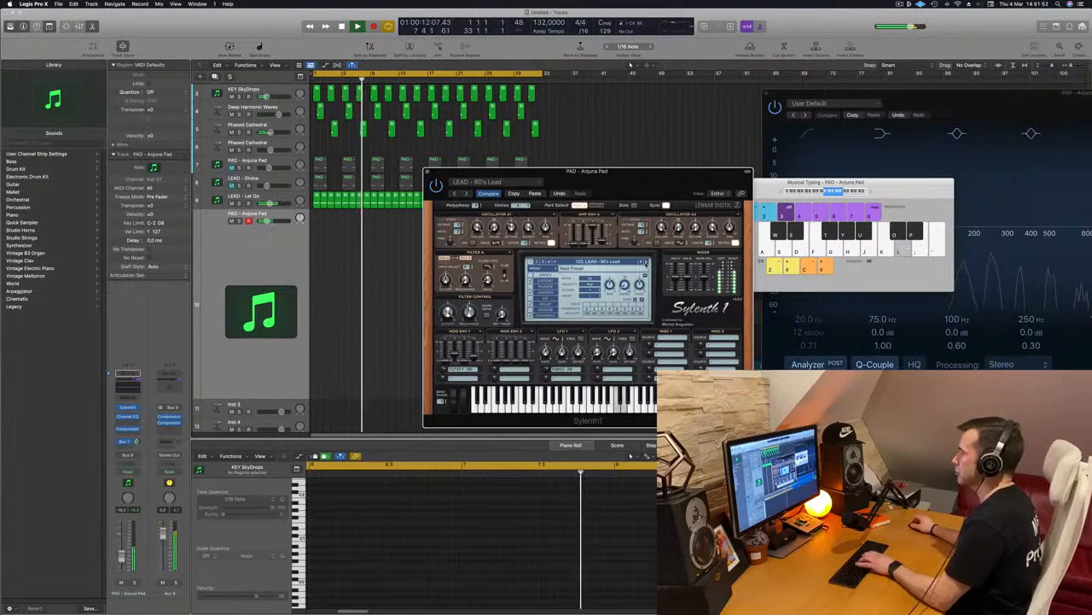
Lower the channel volume of the LEAD - 80's Lead sound and rehearse a melody on it over the playing arrangement.
{"action": "left_click_drag", "start_coordinate": [614, 174], "coordinate": [629, 118]}
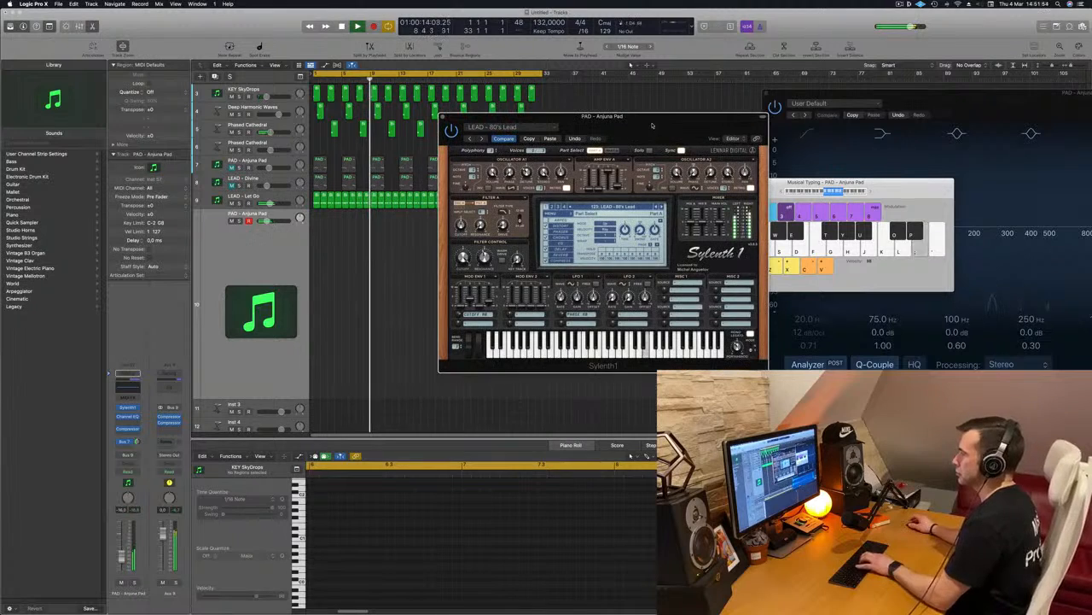
{"action": "left_click_drag", "start_coordinate": [581, 146], "coordinate": [512, 172]}
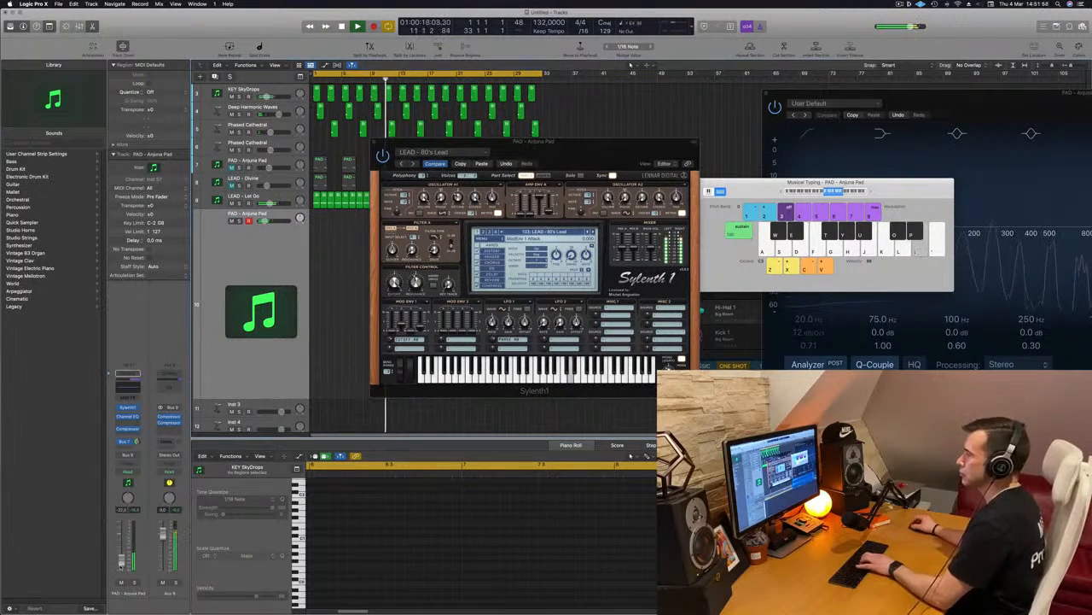
{"action": "key", "text": "k"}
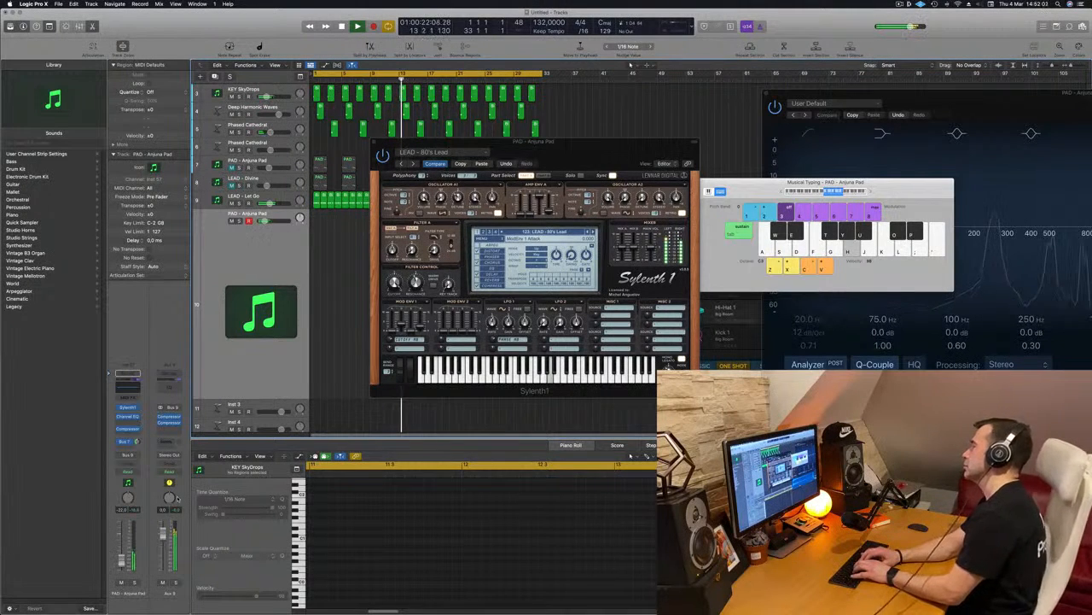
{"action": "key", "text": "h"}
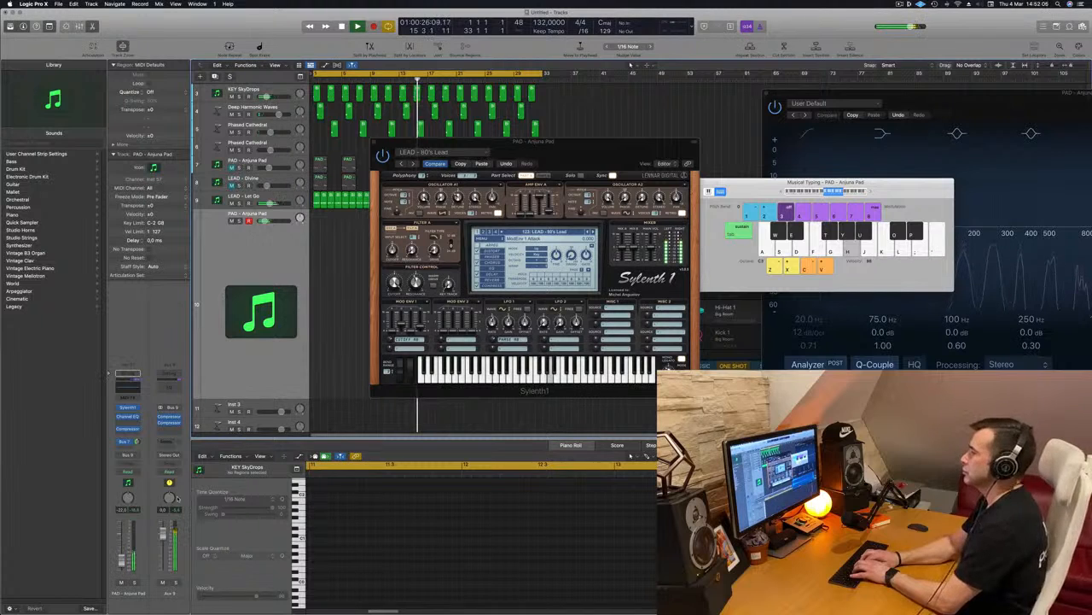
{"action": "key", "text": "k"}
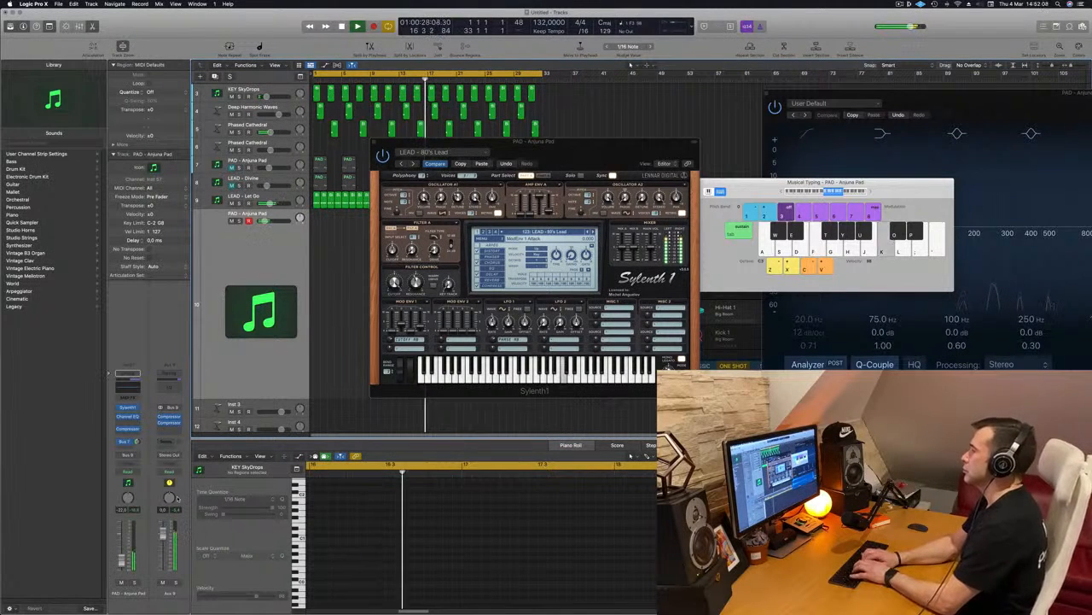
{"action": "key", "text": "k"}
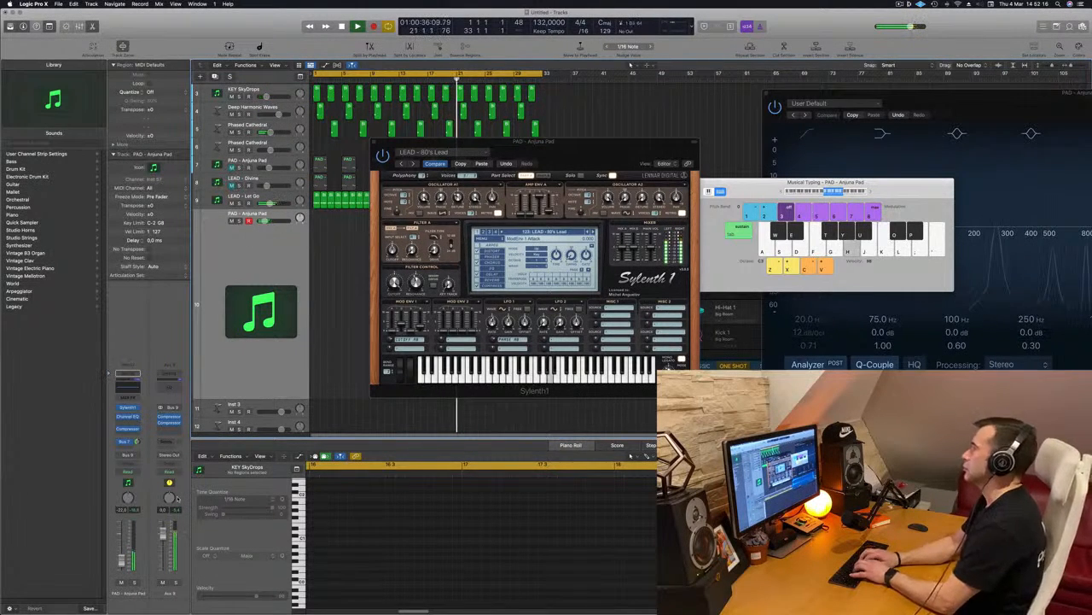
{"action": "key", "text": "k"}
{"action": "key", "text": "h"}
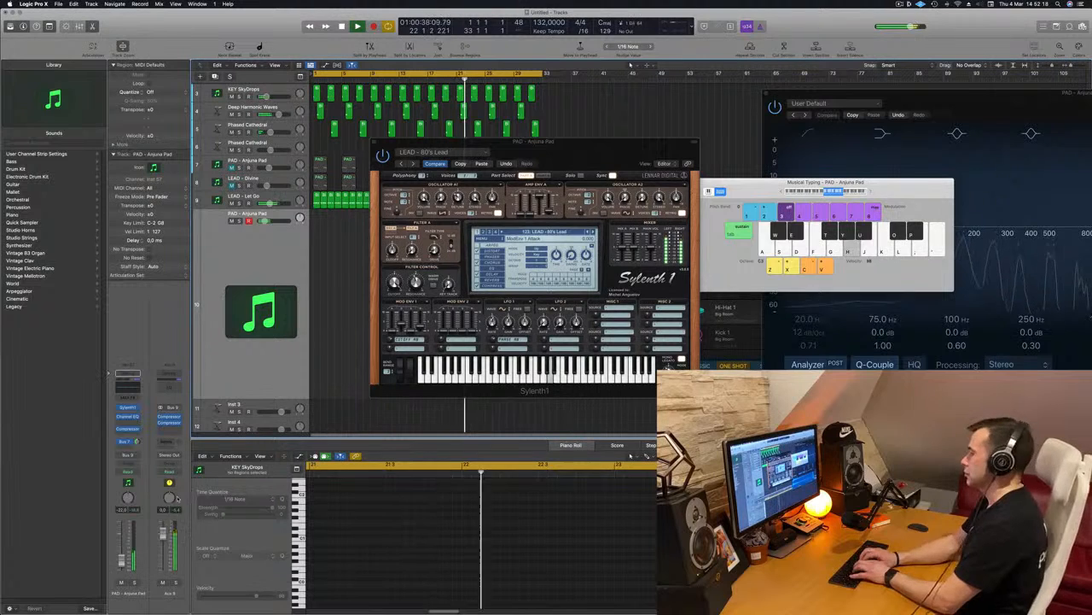
Record the descending lead melody with Musical Typing on the armed PAD - Anjuna Pad track, from bar 25 to the end of the cycle.
{"action": "key", "text": "r"}
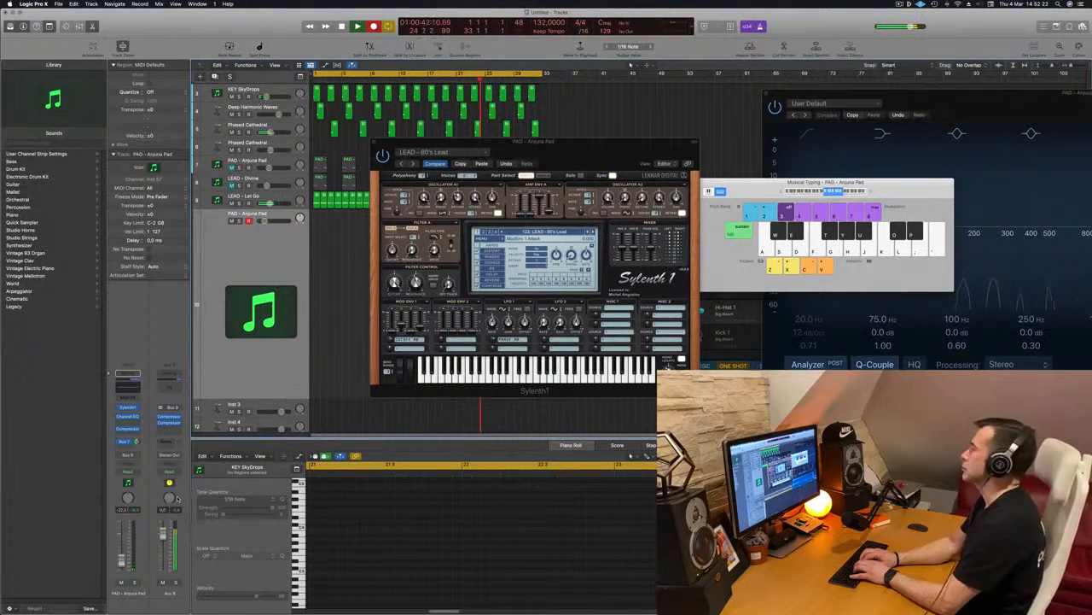
{"action": "key", "text": "l"}
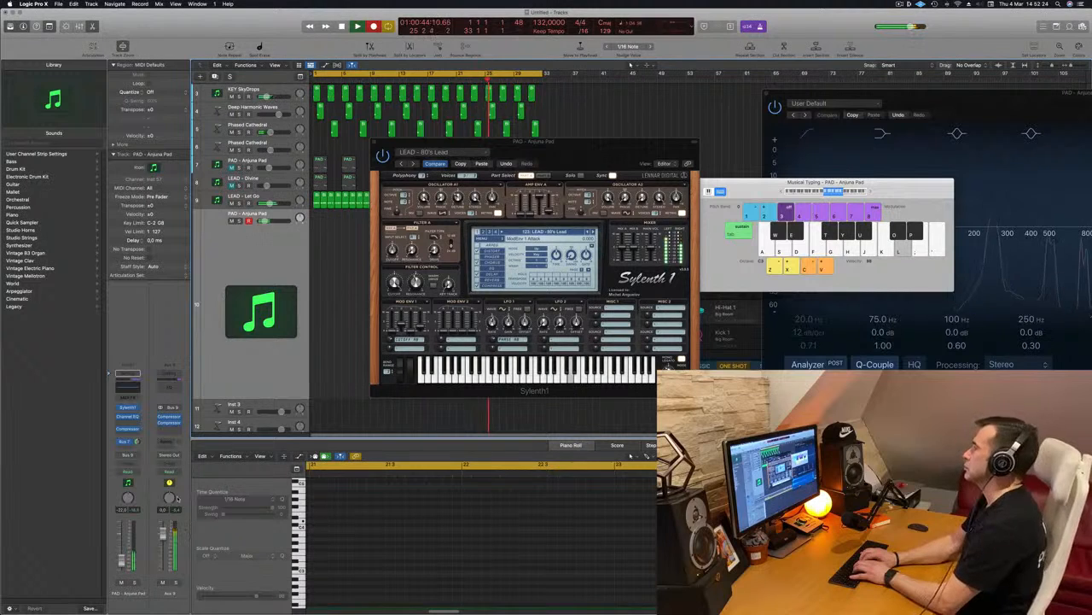
{"action": "key", "text": "k"}
{"action": "key", "text": "j"}
{"action": "key", "text": "h"}
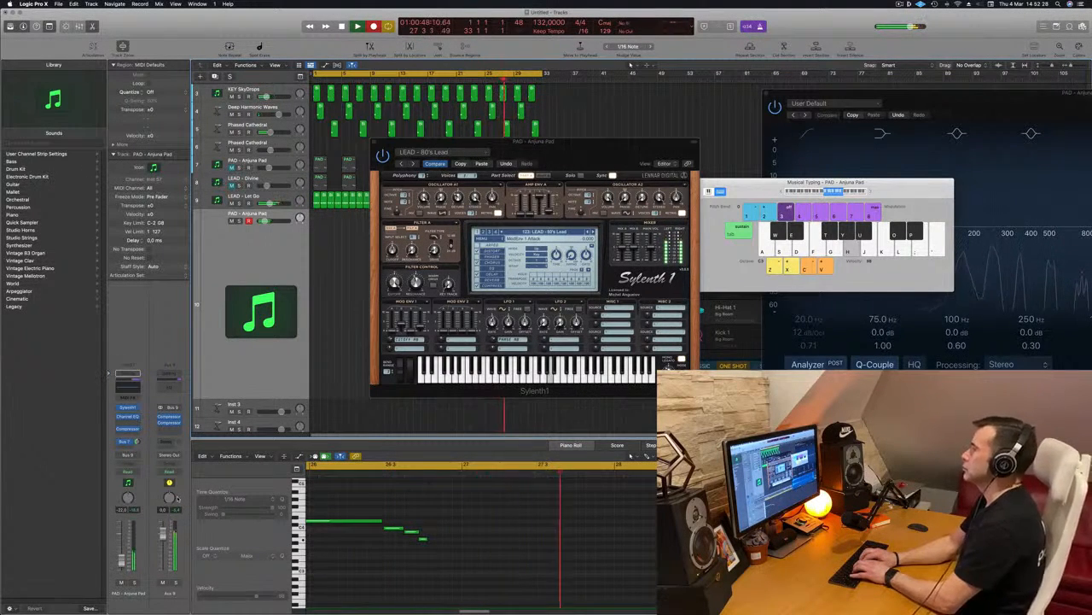
{"action": "key", "text": "f"}
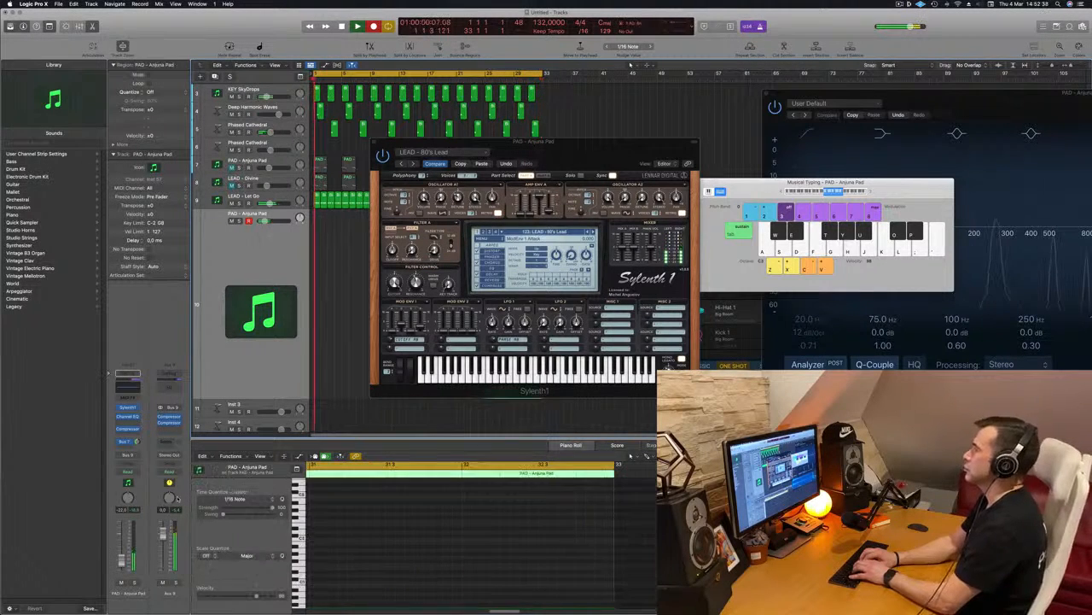
{"action": "left_click_drag", "start_coordinate": [576, 143], "coordinate": [834, 135]}
{"action": "key", "text": "space"}
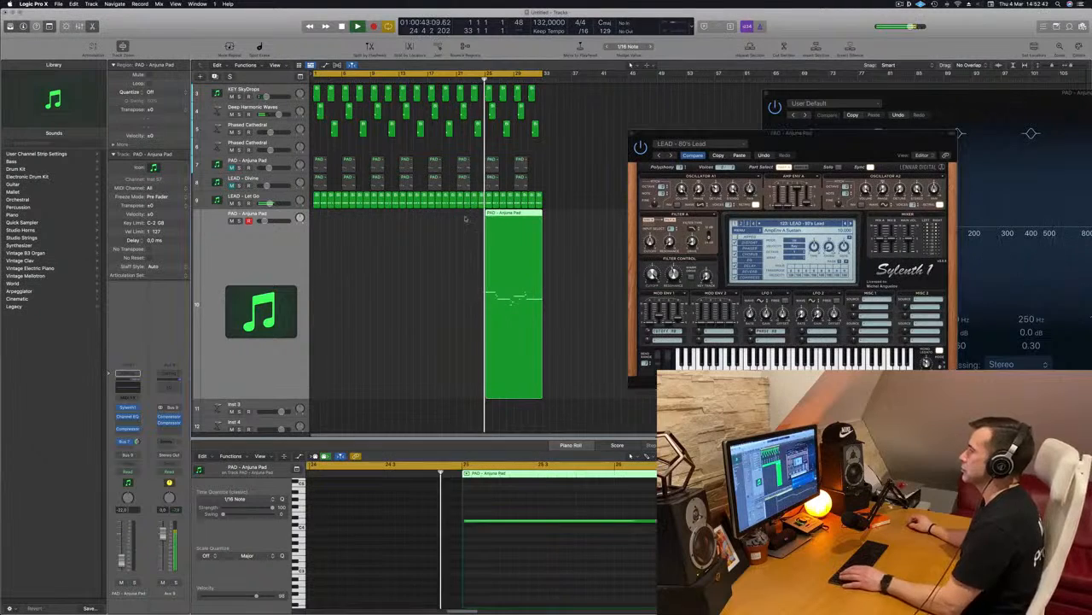
Move the recorded PAD - Anjuna Pad region to bar 1 and open it in the Piano Roll during playback.
{"action": "left_click_drag", "start_coordinate": [530, 226], "coordinate": [356, 226]}
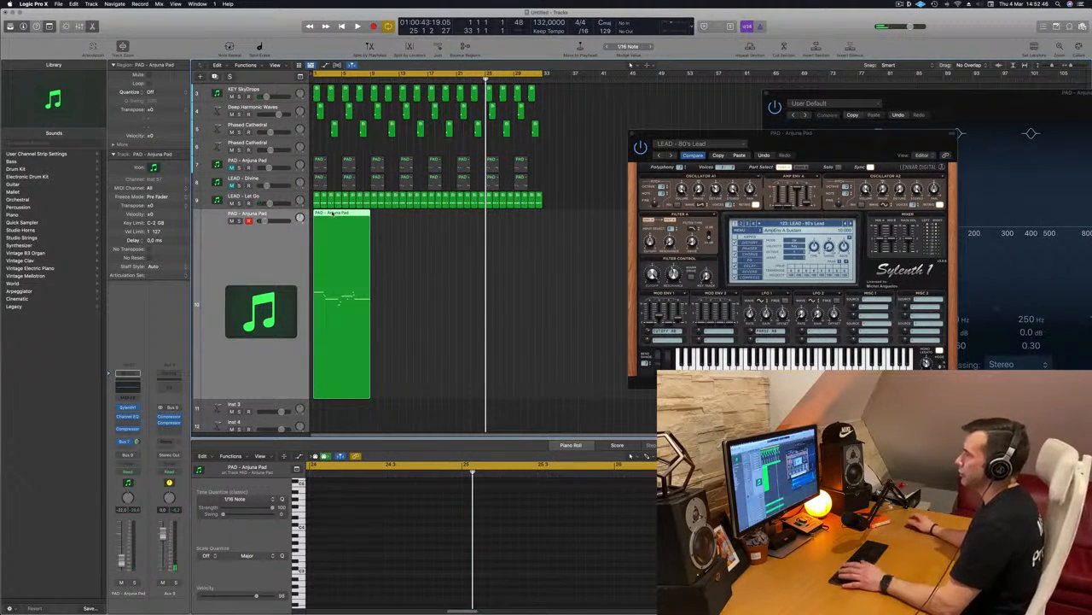
{"action": "double_click", "coordinate": [333, 213]}
{"action": "key", "text": "space"}
{"action": "key", "text": "super+Right"}
{"action": "key", "text": "super+Right"}
{"action": "key", "text": "super+Right"}
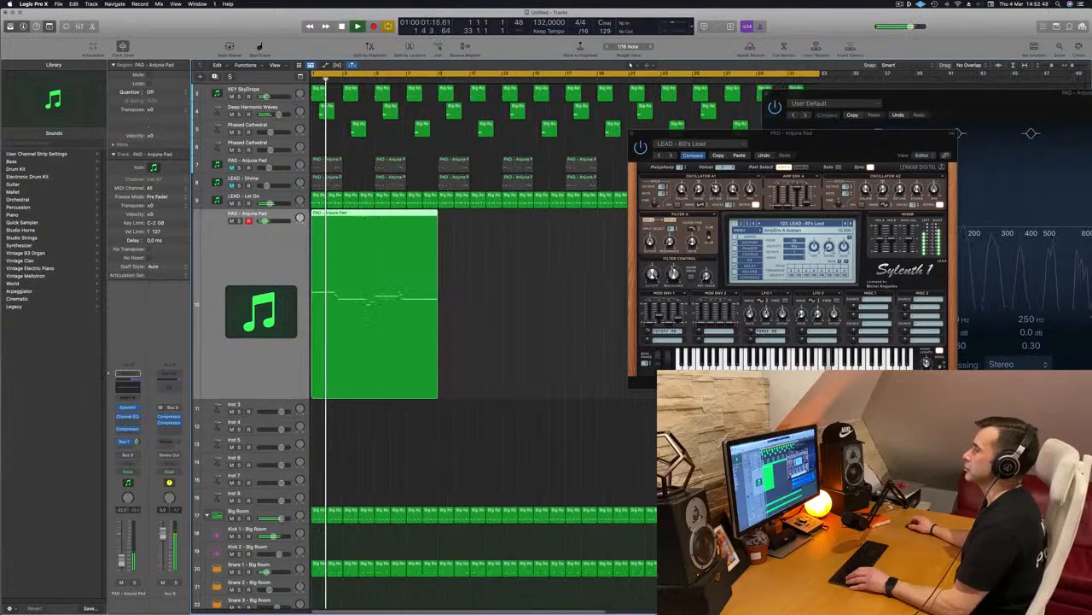
{"action": "double_click", "coordinate": [368, 213]}
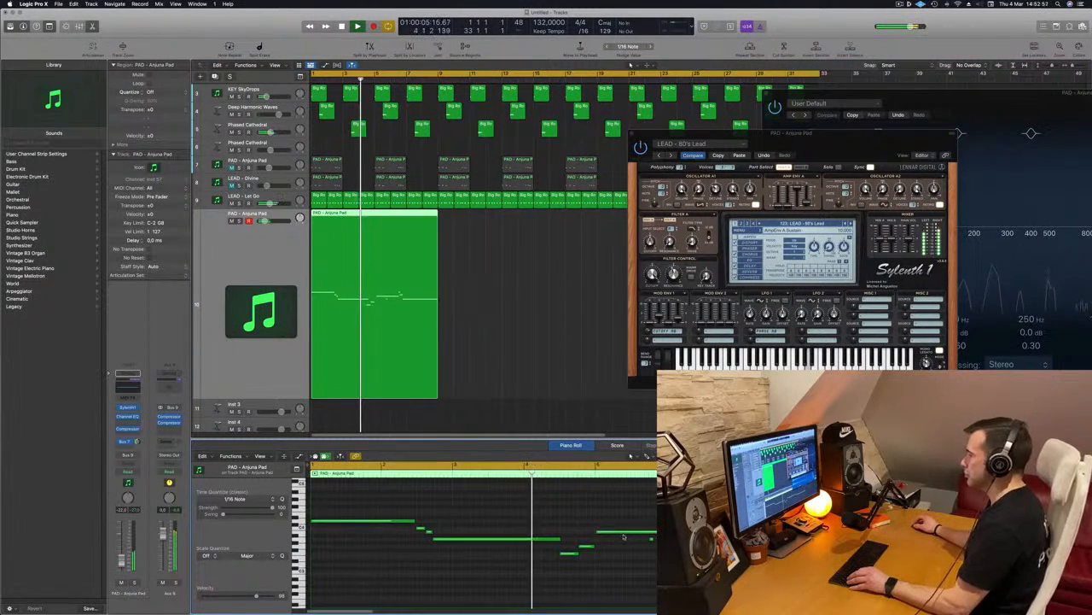
Remove the notes from bar 5 onward, copy the first six-note phrase to bar 5, and play the result.
{"action": "key", "text": "space"}
{"action": "left_click_drag", "start_coordinate": [556, 513], "coordinate": [625, 531]}
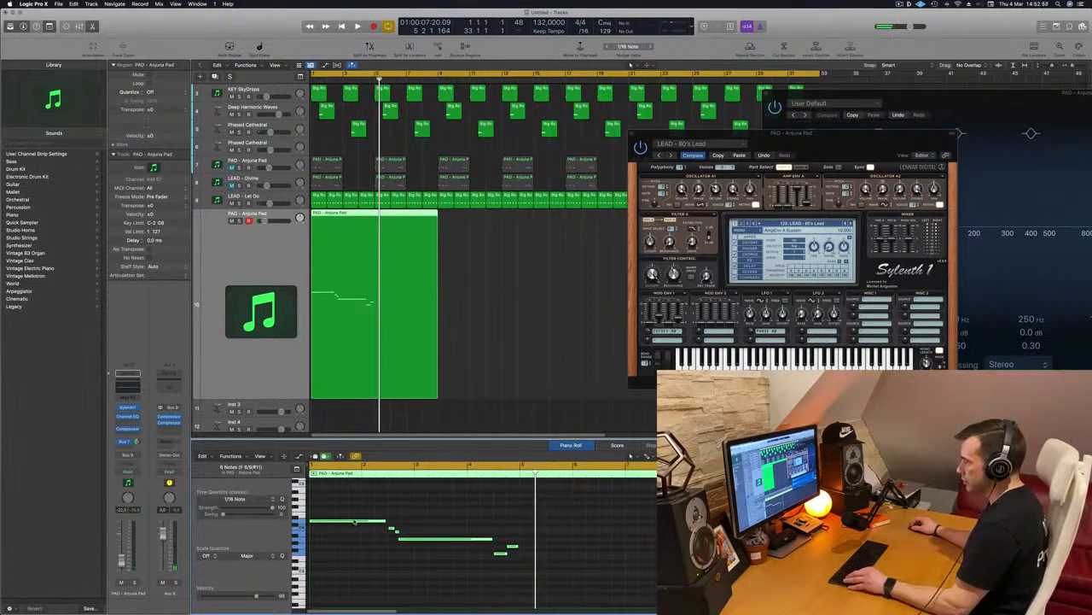
{"action": "left_click_drag", "start_coordinate": [416, 525], "coordinate": [565, 526]}
{"action": "key", "text": "space"}
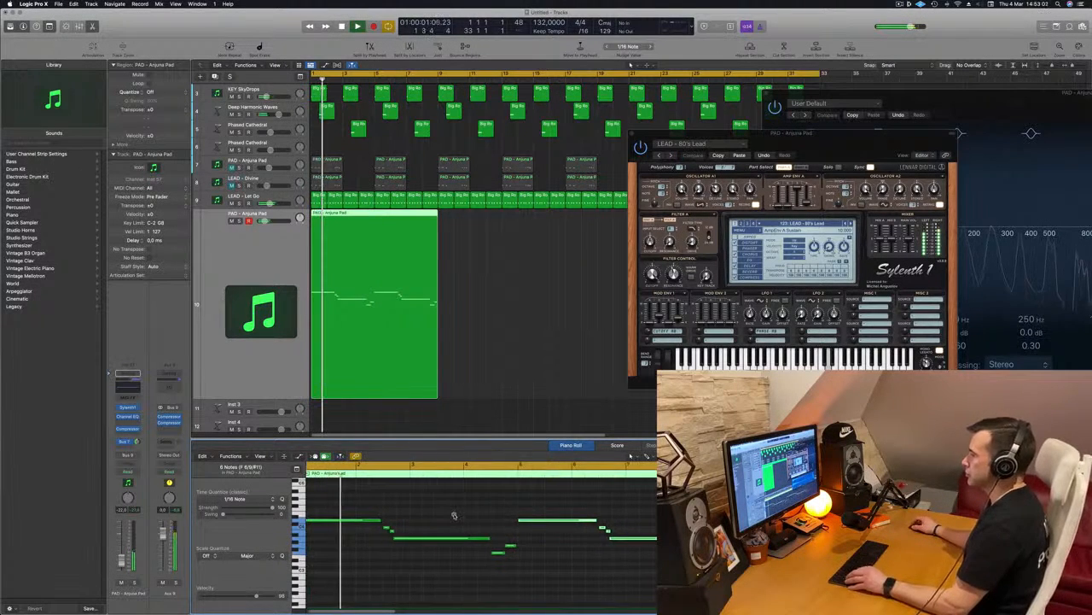
{"action": "scroll", "coordinate": [454, 515], "scroll_direction": "up", "scroll_amount": 5}
{"action": "scroll", "coordinate": [456, 515], "scroll_direction": "down", "scroll_amount": 2}
{"action": "scroll", "coordinate": [457, 513], "scroll_direction": "left", "scroll_amount": 3}
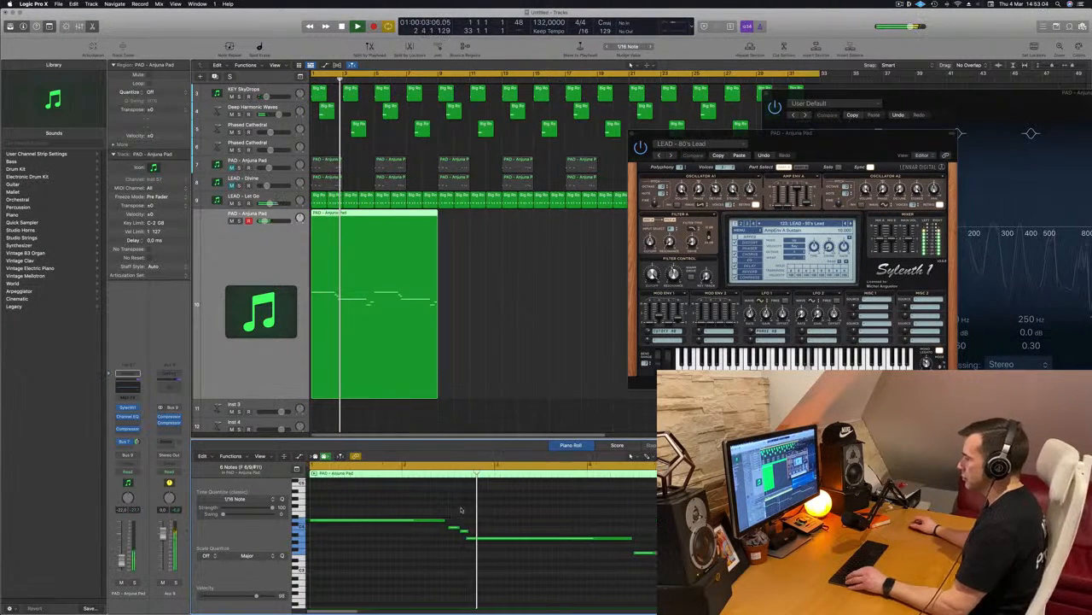
Restart playback and move the first phrase's lower long note slightly later.
{"action": "key", "text": "space"}
{"action": "key", "text": "space"}
{"action": "scroll", "coordinate": [543, 546], "scroll_direction": "up", "scroll_amount": 3}
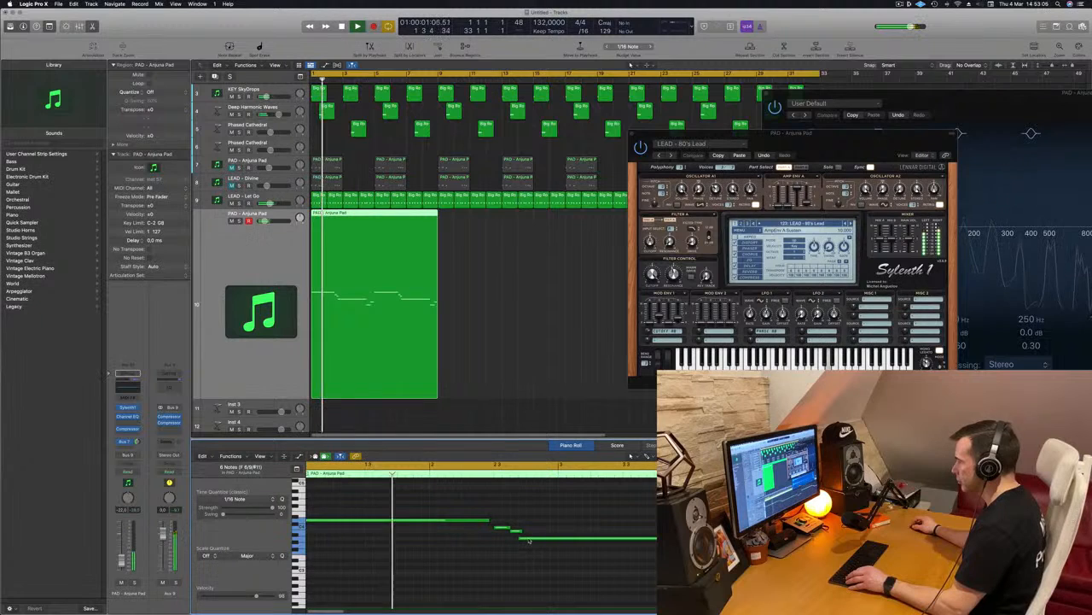
{"action": "left_click_drag", "start_coordinate": [529, 540], "coordinate": [538, 539]}
{"action": "scroll", "coordinate": [484, 553], "scroll_direction": "down", "scroll_amount": 2}
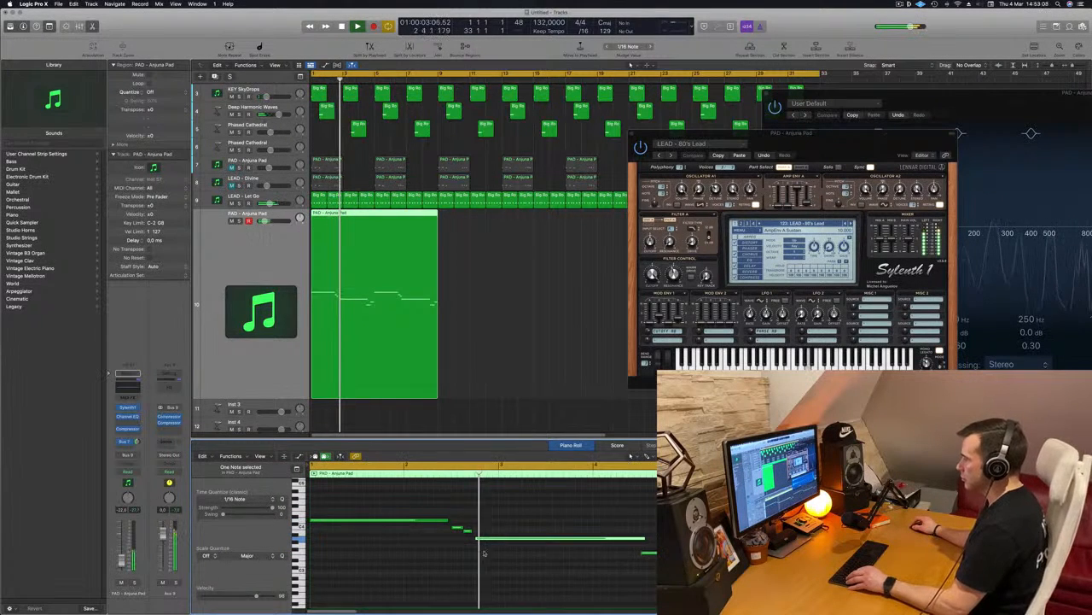
Shift the two short notes before the lower long note slightly later to meet it, and play the phrase back.
{"action": "key", "text": "space"}
{"action": "key", "text": "space"}
{"action": "left_click_drag", "start_coordinate": [471, 531], "coordinate": [453, 521]}
{"action": "key", "text": "space"}
{"action": "key", "text": "space"}
{"action": "scroll", "coordinate": [417, 547], "scroll_direction": "down", "scroll_amount": 2}
{"action": "scroll", "coordinate": [407, 553], "scroll_direction": "down", "scroll_amount": 2}
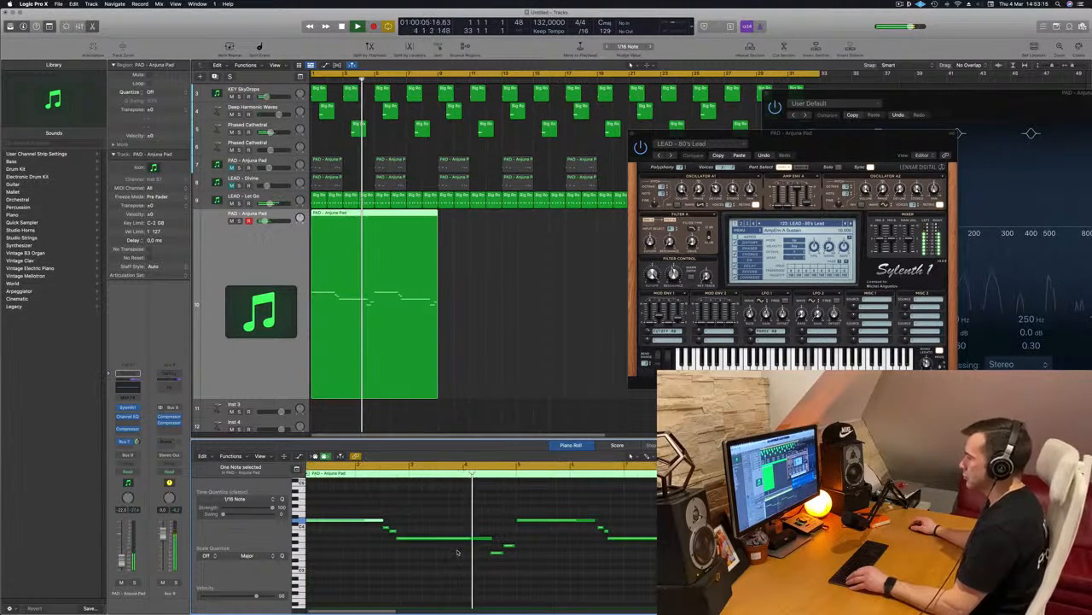
{"action": "scroll", "coordinate": [497, 542], "scroll_direction": "down", "scroll_amount": 2}
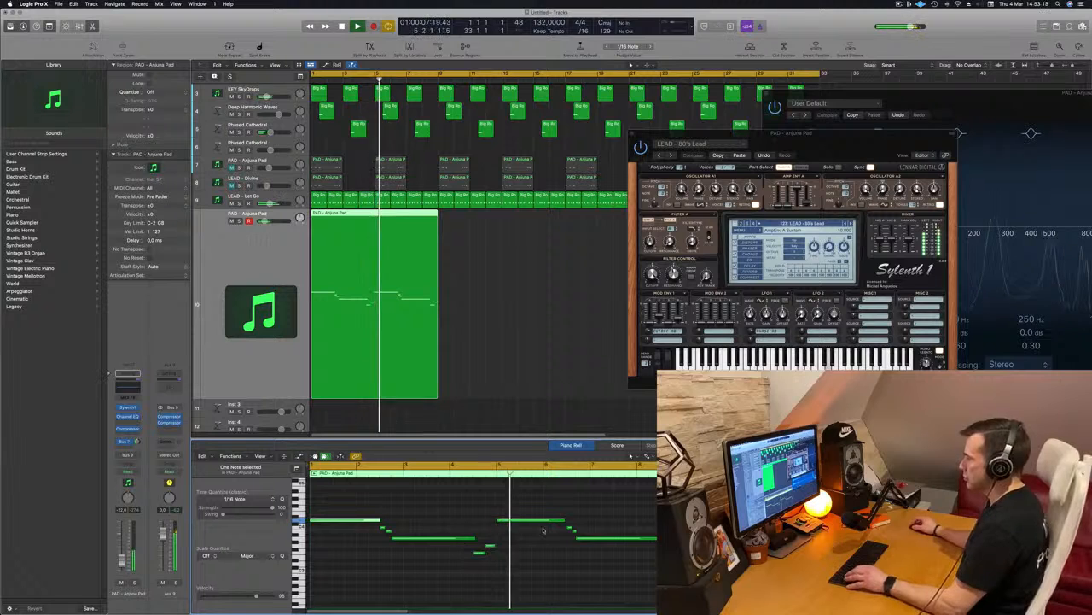
Lower the pitch of the long note at bar 5 below the preceding short notes and listen to the change.
{"action": "key", "text": "Return"}
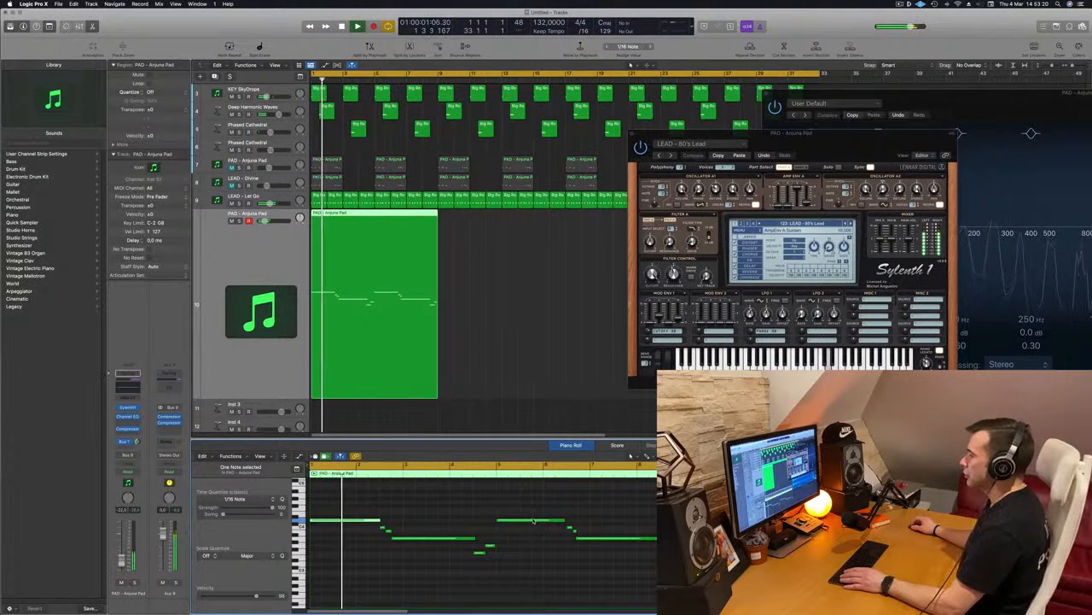
{"action": "left_click_drag", "start_coordinate": [533, 519], "coordinate": [531, 566]}
{"action": "scroll", "coordinate": [466, 519], "scroll_direction": "down", "scroll_amount": 2}
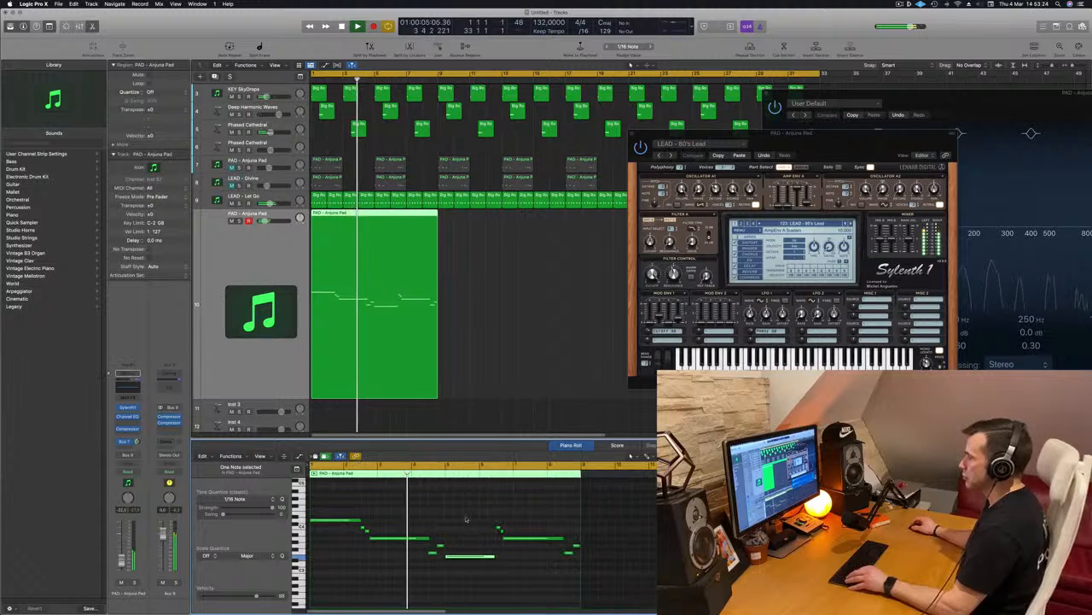
{"action": "scroll", "coordinate": [466, 519], "scroll_direction": "down", "scroll_amount": 1}
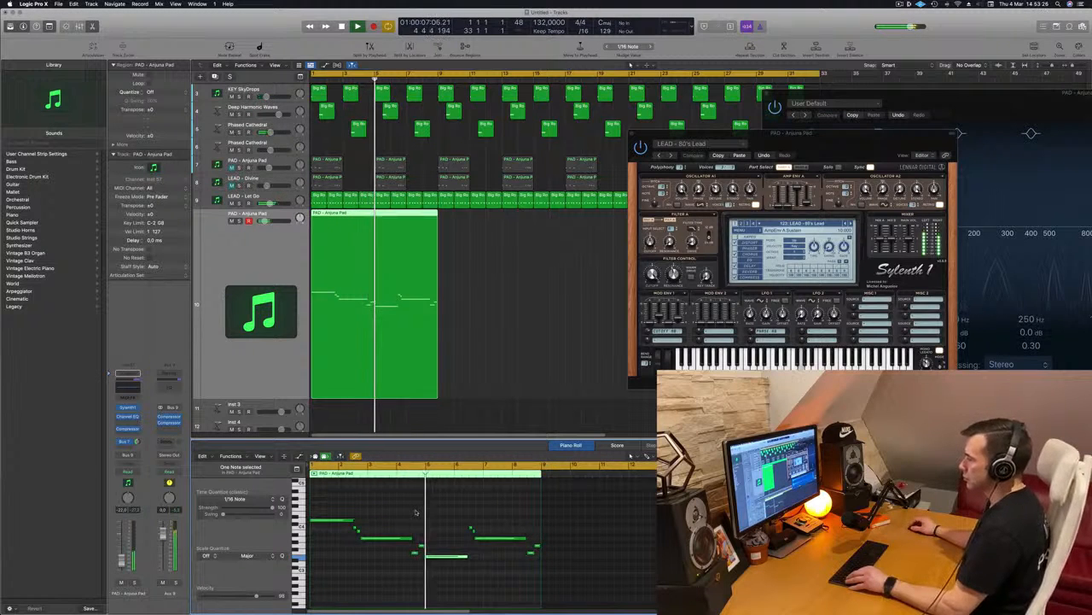
{"action": "scroll", "coordinate": [418, 512], "scroll_direction": "up", "scroll_amount": 2}
{"action": "scroll", "coordinate": [422, 512], "scroll_direction": "up", "scroll_amount": 2}
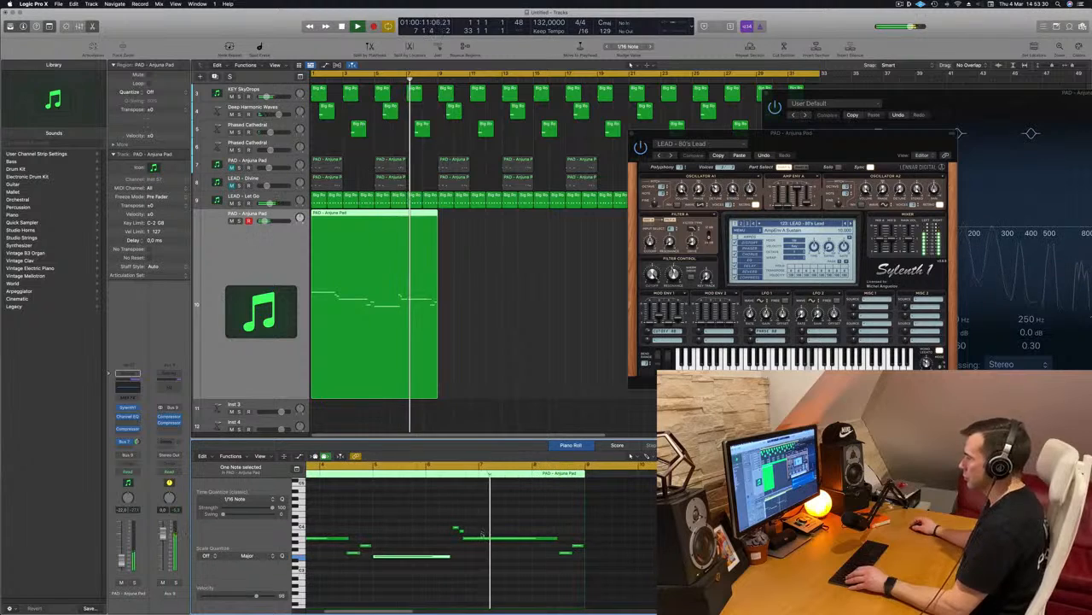
Copy the two short notes before bar 5 to the end of the low note, and delete the second phrase's original short pair.
{"action": "scroll", "coordinate": [546, 529], "scroll_direction": "up", "scroll_amount": 2}
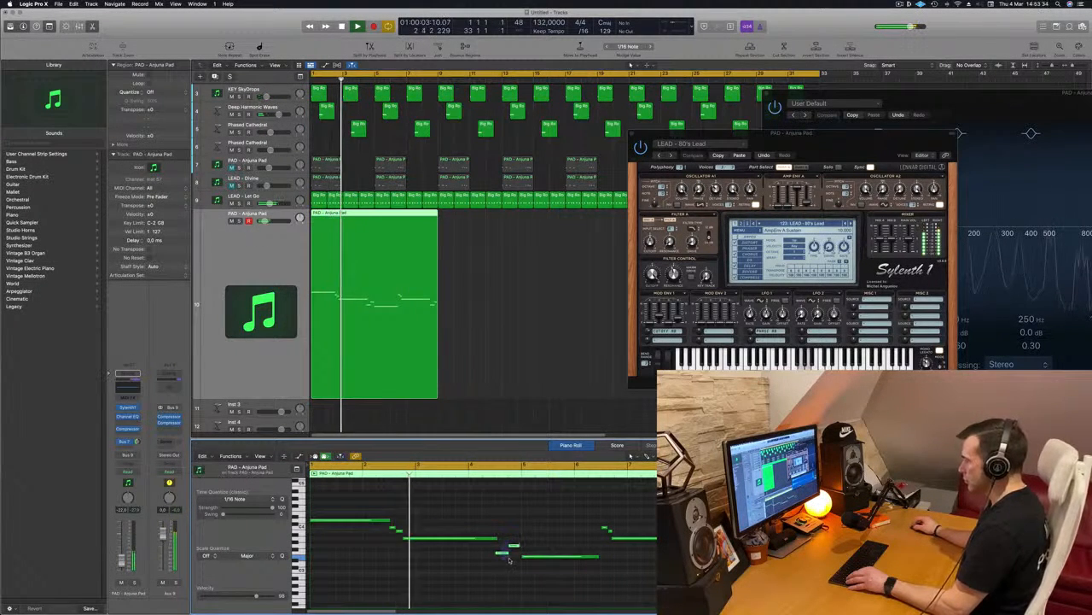
{"action": "left_click_drag", "start_coordinate": [510, 554], "coordinate": [613, 555]}
{"action": "key", "text": "super+Left"}
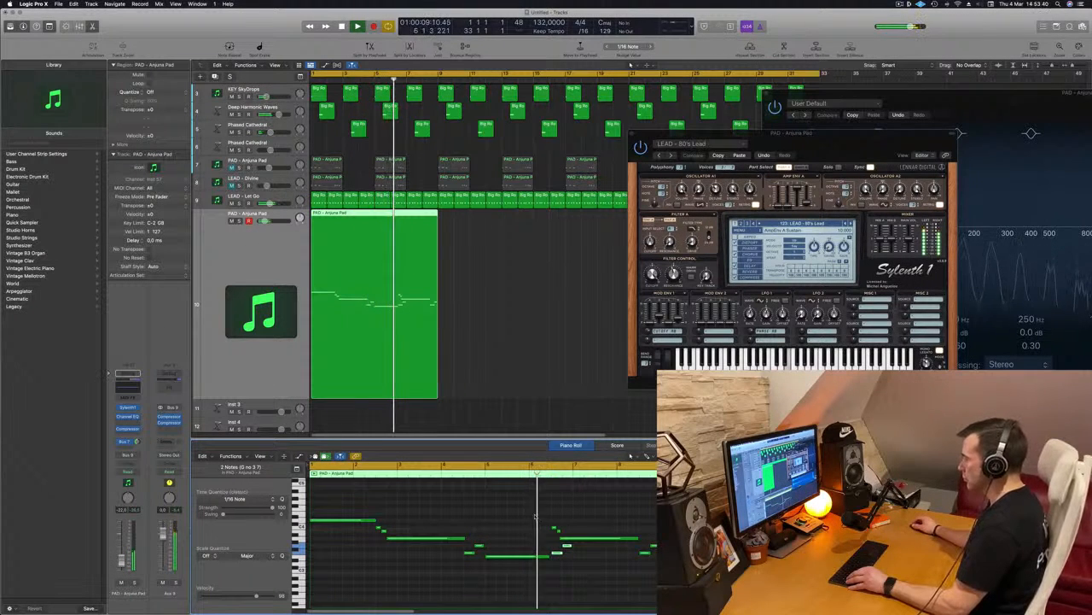
{"action": "left_click_drag", "start_coordinate": [531, 519], "coordinate": [559, 530]}
{"action": "key", "text": "Delete"}
{"action": "key", "text": "Return"}
Play back the edited melody and move the start of the second phrase's last long note later, to bar 7.
{"action": "key", "text": "super+Left"}
{"action": "scroll", "coordinate": [471, 523], "scroll_direction": "down", "scroll_amount": 2}
{"action": "scroll", "coordinate": [471, 523], "scroll_direction": "up", "scroll_amount": 4}
{"action": "scroll", "coordinate": [470, 524], "scroll_direction": "down", "scroll_amount": 1}
{"action": "key", "text": "Return"}
{"action": "scroll", "coordinate": [442, 524], "scroll_direction": "up", "scroll_amount": 4}
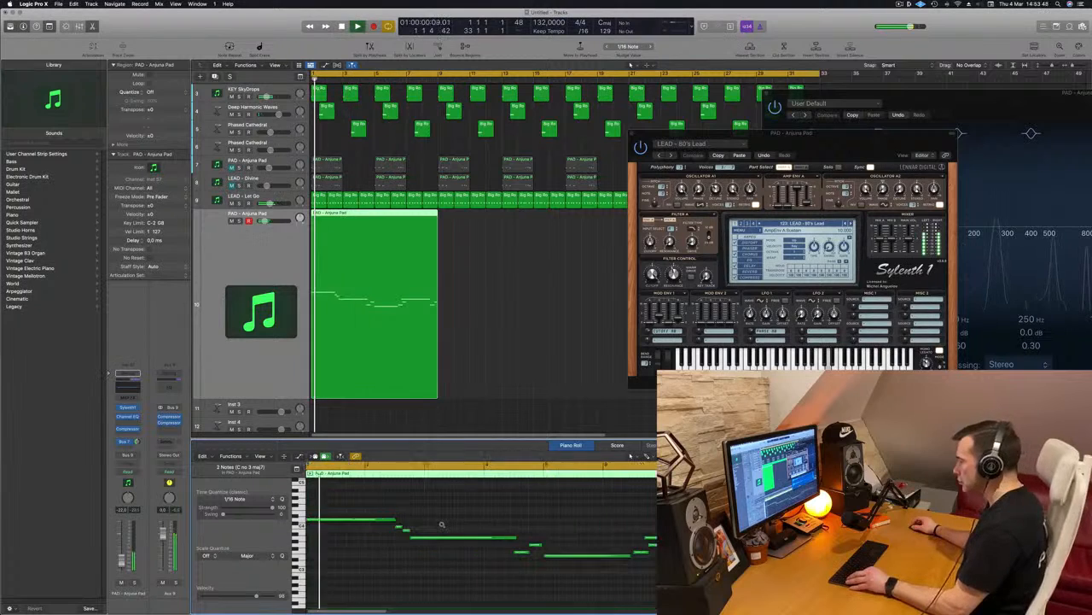
{"action": "scroll", "coordinate": [500, 502], "scroll_direction": "up", "scroll_amount": 3}
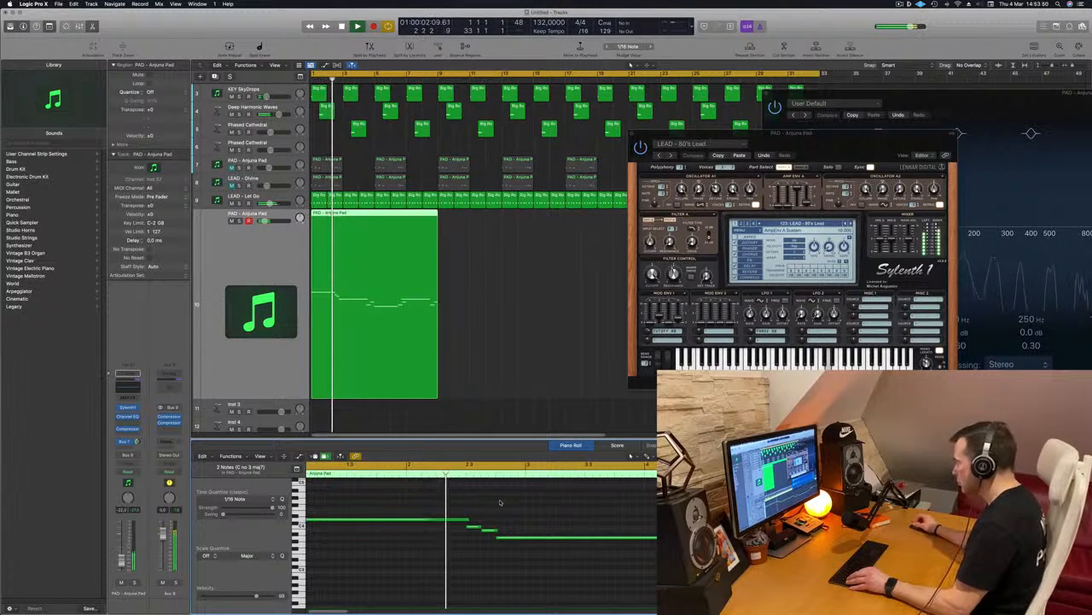
{"action": "scroll", "coordinate": [512, 502], "scroll_direction": "down", "scroll_amount": 1}
{"action": "scroll", "coordinate": [517, 503], "scroll_direction": "down", "scroll_amount": 1}
{"action": "scroll", "coordinate": [486, 507], "scroll_direction": "down", "scroll_amount": 1}
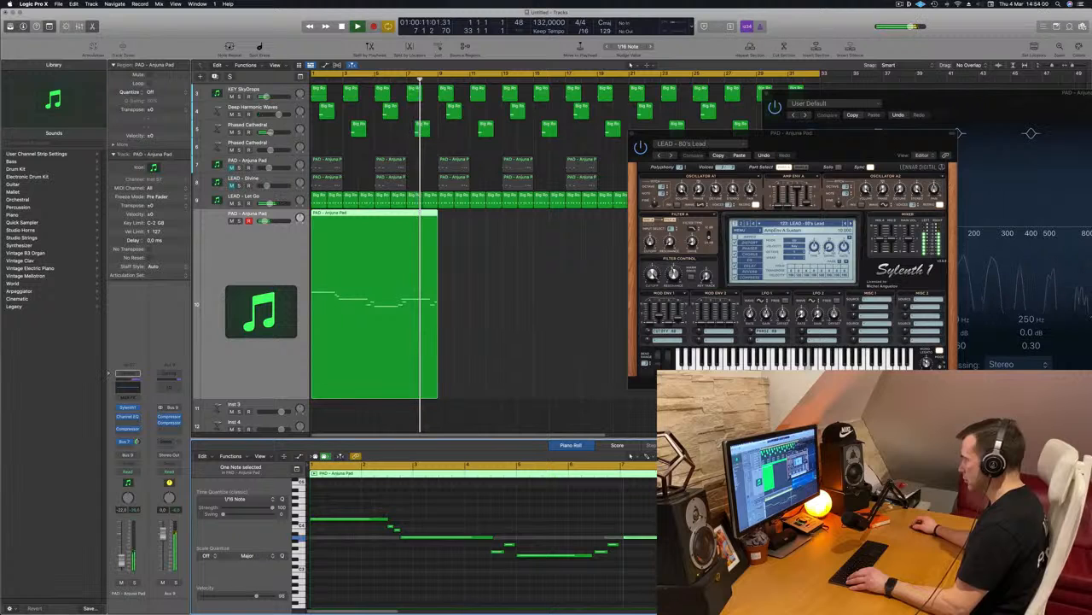
{"action": "key", "text": "Return"}
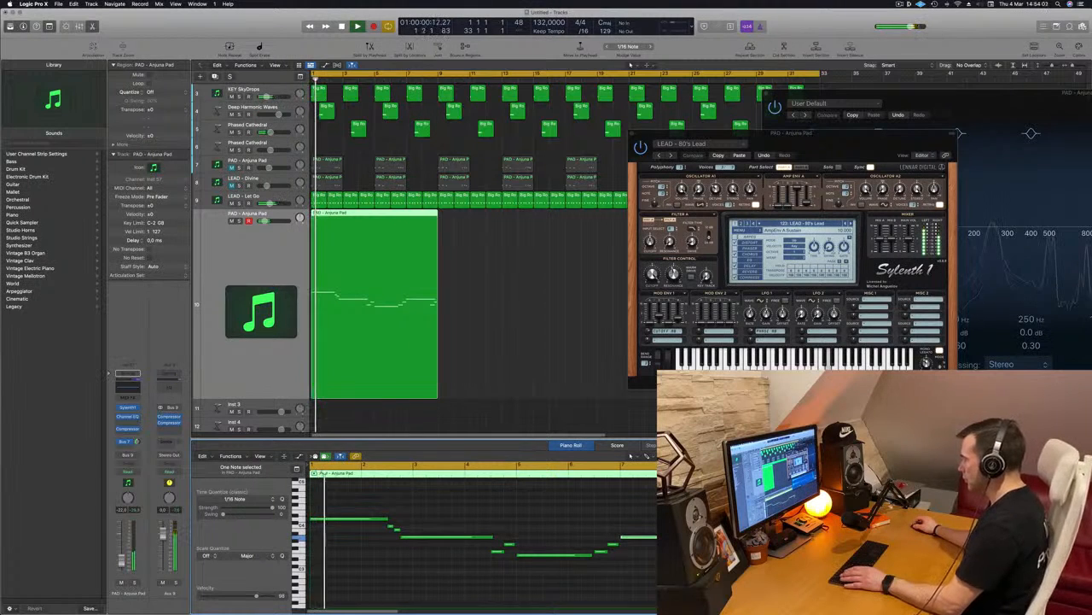
Play the edited melody from the start, adjusting Sylenth1's amp envelope A release, and move the synth window aside.
{"action": "scroll", "coordinate": [539, 532], "scroll_direction": "down", "scroll_amount": 2}
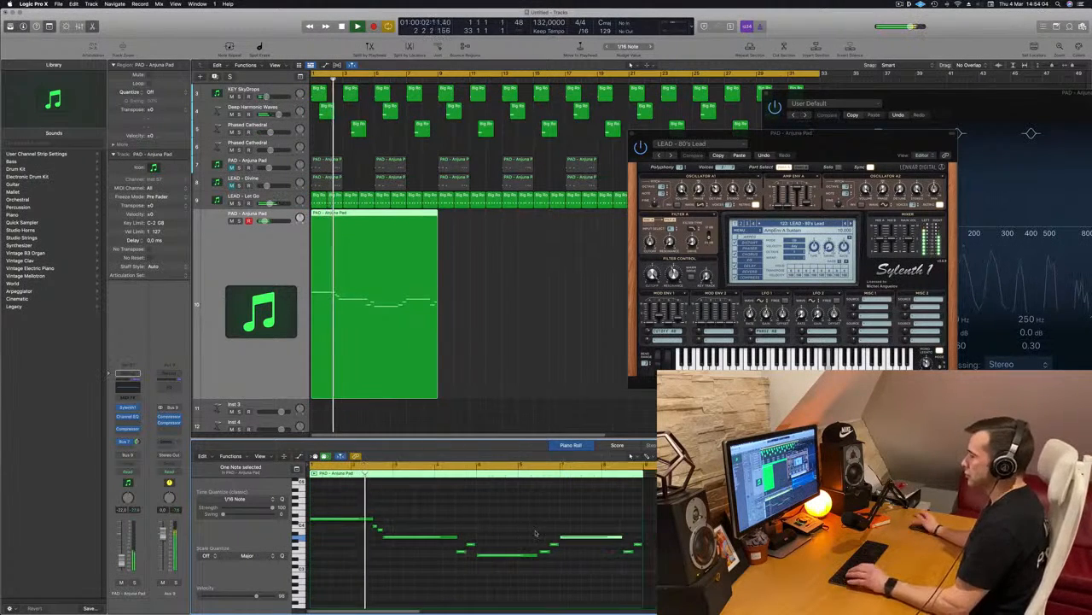
{"action": "key", "text": "Return"}
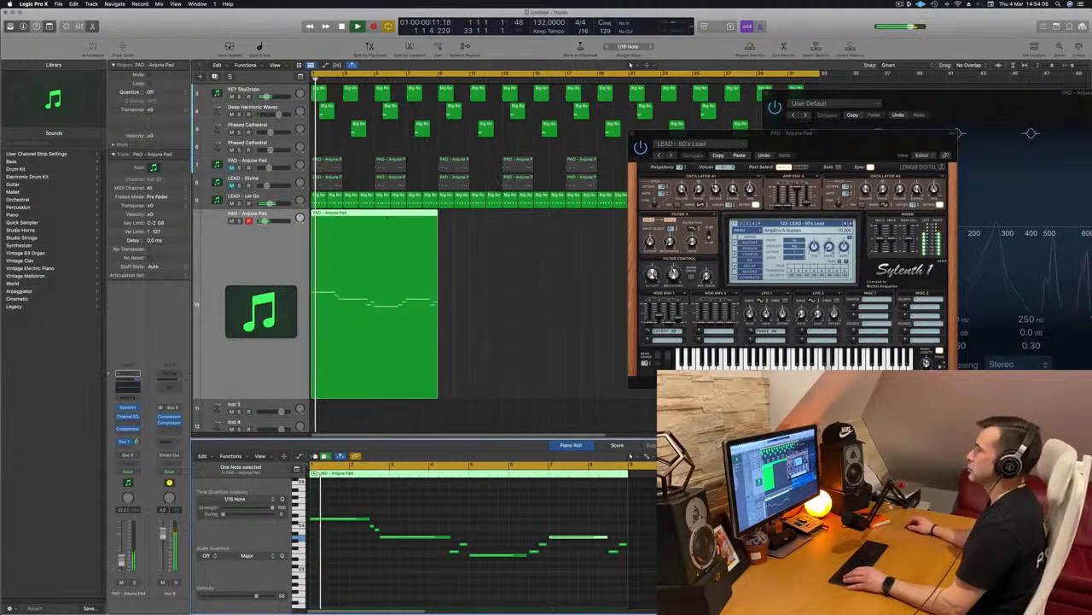
{"action": "left_click_drag", "start_coordinate": [794, 134], "coordinate": [720, 139]}
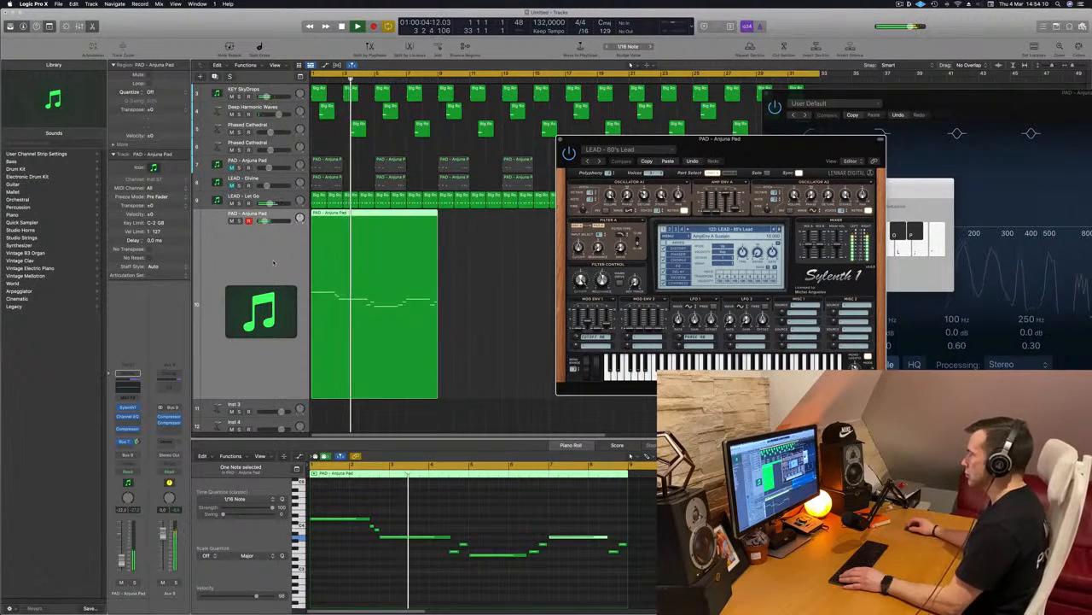
{"action": "left_click_drag", "start_coordinate": [762, 190], "coordinate": [834, 194]}
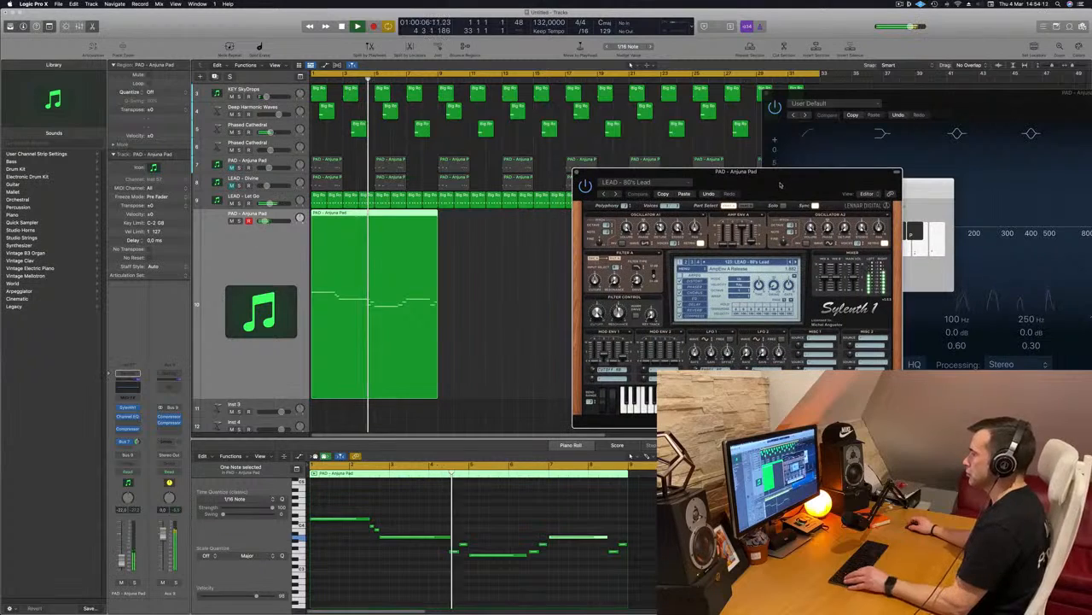
{"action": "mouse_move", "coordinate": [706, 186]}
{"action": "left_mouse_down"}
{"action": "mouse_move", "coordinate": [656, 182]}
{"action": "mouse_move", "coordinate": [727, 166]}
{"action": "mouse_move", "coordinate": [669, 200]}
{"action": "mouse_move", "coordinate": [706, 202]}
{"action": "left_mouse_up"}
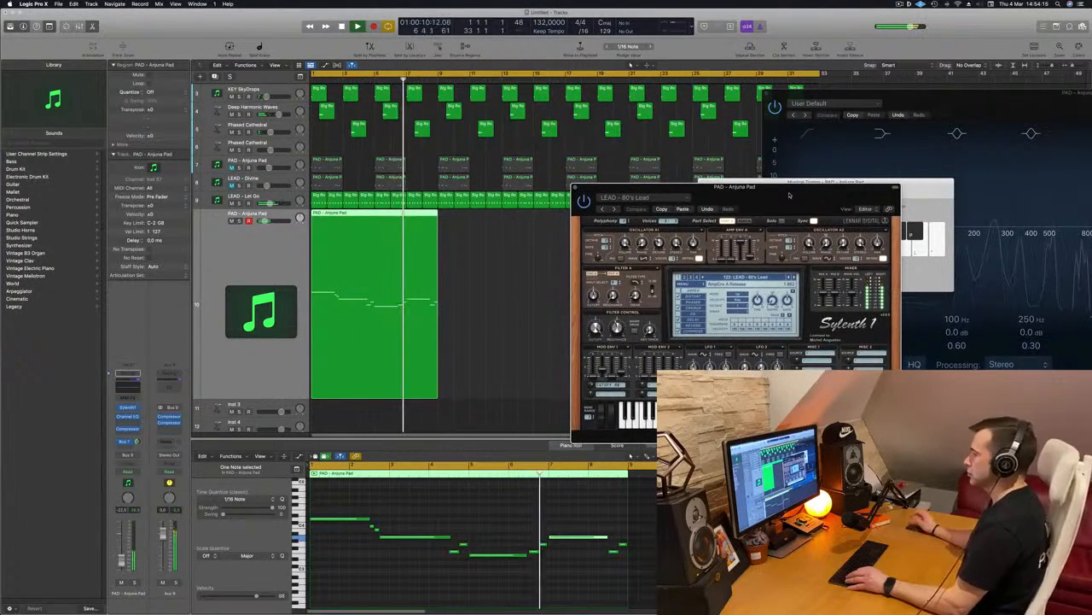
{"action": "left_click_drag", "start_coordinate": [790, 194], "coordinate": [779, 201]}
{"action": "left_click_drag", "start_coordinate": [1031, 195], "coordinate": [1091, 197]}
{"action": "key", "text": "space"}
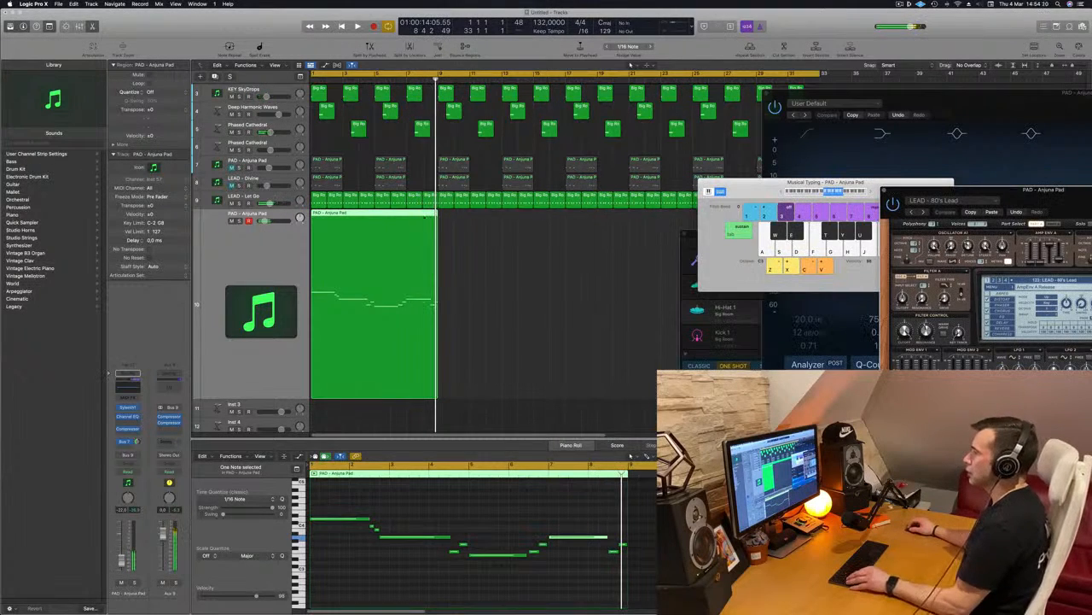
Copy the melody region directly after the original, starting at bar 9, and play from the beginning.
{"action": "left_click_drag", "start_coordinate": [402, 224], "coordinate": [532, 226], "text": "alt"}
{"action": "key", "text": "space"}
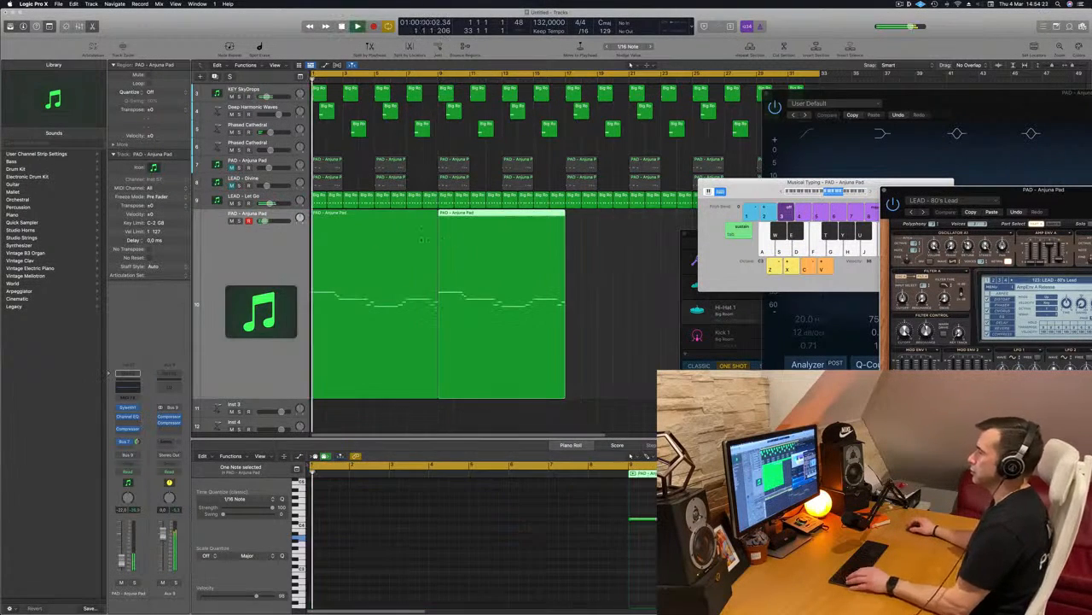
{"action": "scroll", "coordinate": [289, 247], "scroll_direction": "down", "scroll_amount": 5}
Lower the filter control cutoff of the 80's Lead sound in Sylenth1 and listen to the melody from the start.
{"action": "left_click_drag", "start_coordinate": [1091, 200], "coordinate": [590, 205]}
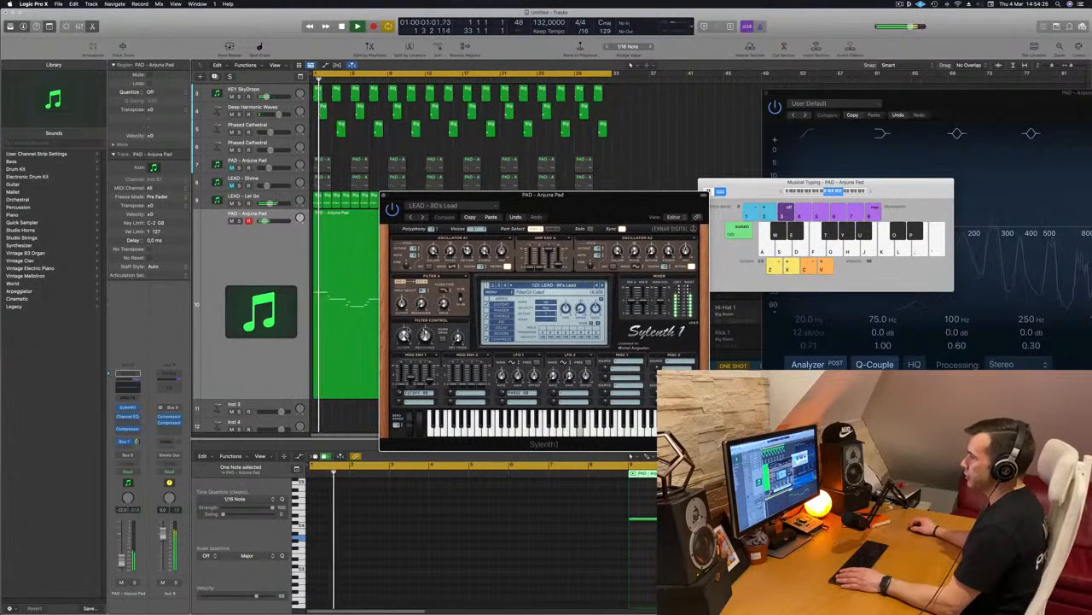
{"action": "left_click_drag", "start_coordinate": [403, 360], "coordinate": [403, 391]}
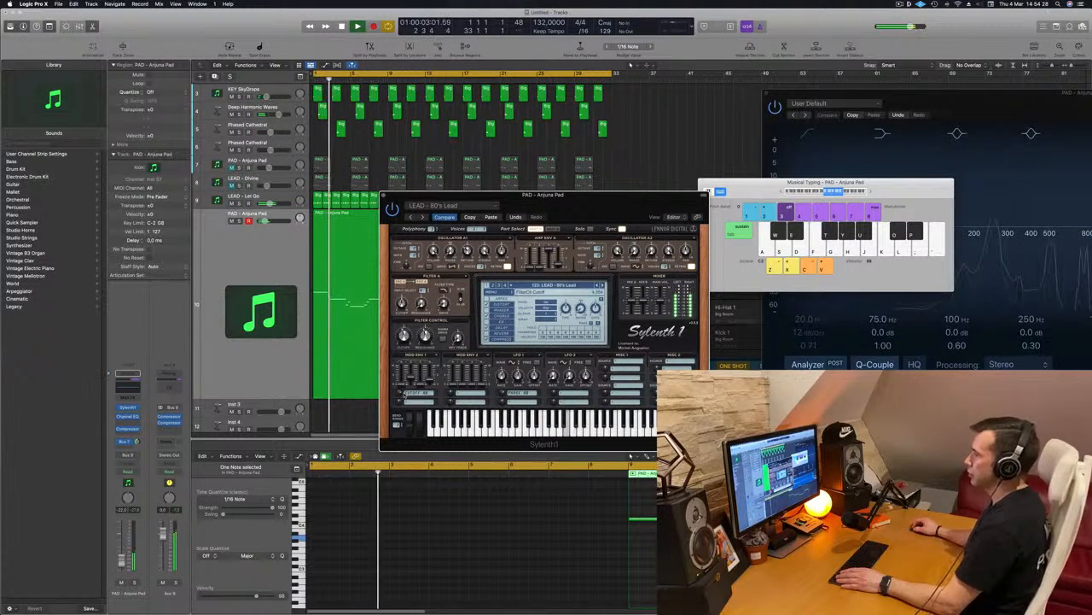
{"action": "key", "text": "Return"}
{"action": "left_click_drag", "start_coordinate": [574, 198], "coordinate": [664, 182]}
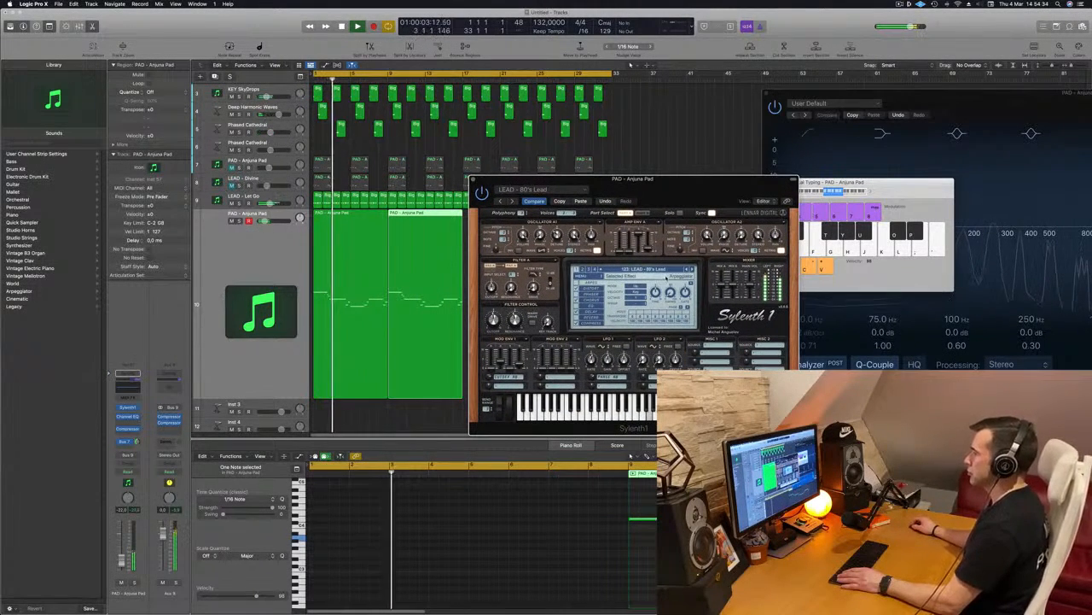
Audition the Sylenth1 presets LEAD - Acid and LEAD - Altra 1 on the melody, returning to LEAD - Acid.
{"action": "key", "text": "Return"}
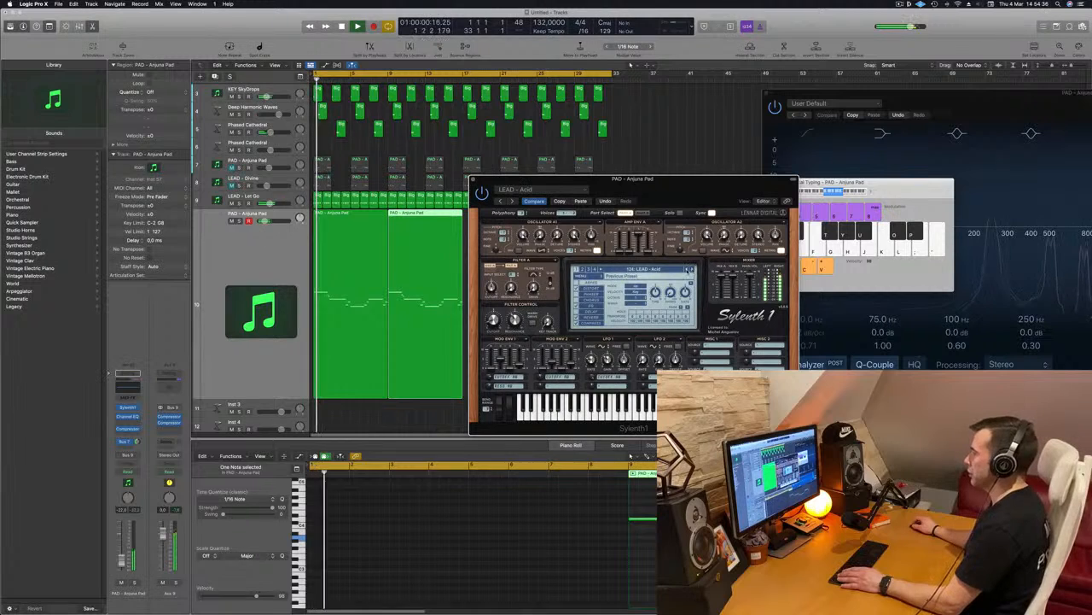
{"action": "key", "text": "Return"}
{"action": "key", "text": "Return"}
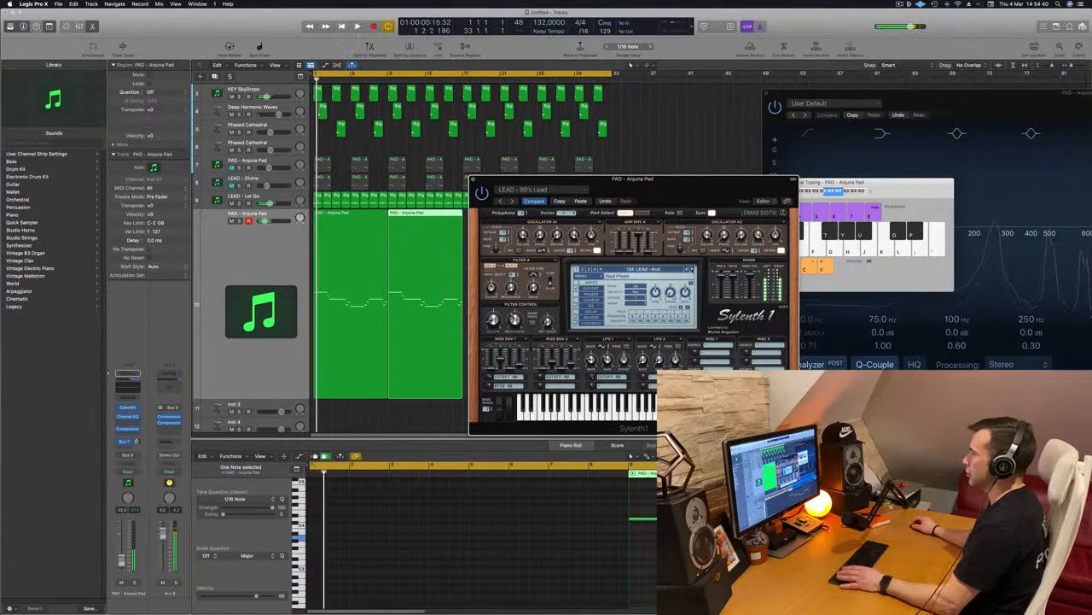
{"action": "left_click", "coordinate": [693, 269]}
{"action": "key", "text": "space"}
{"action": "left_click", "coordinate": [693, 270]}
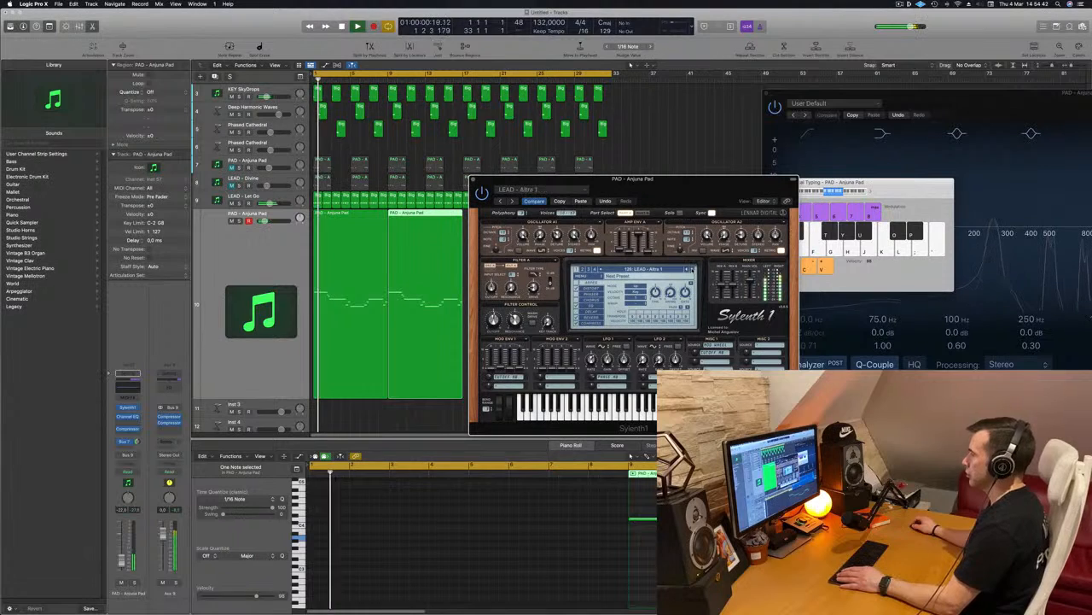
{"action": "left_click", "coordinate": [692, 269]}
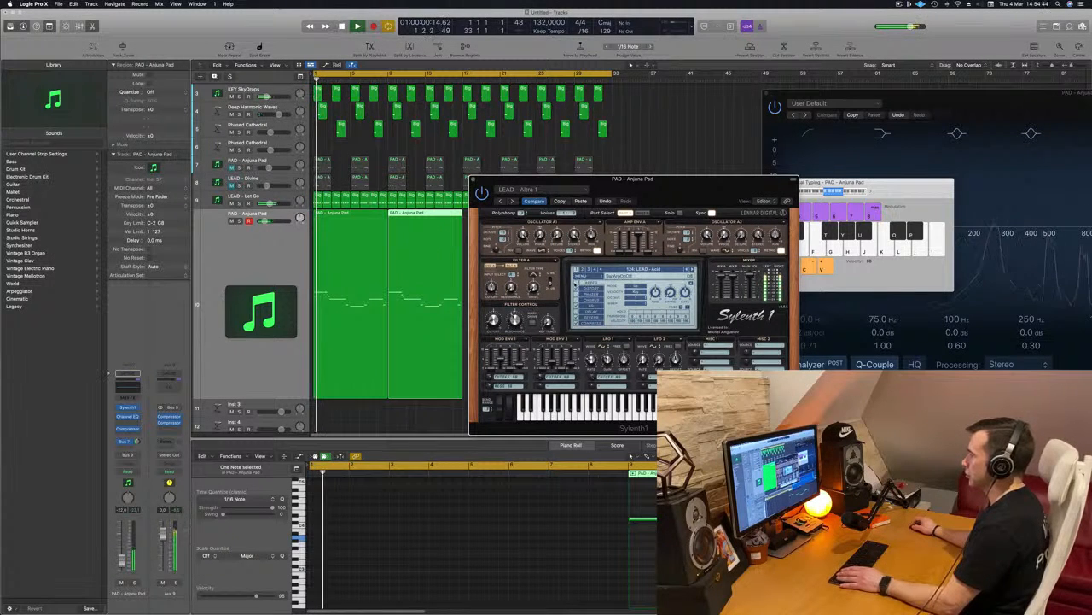
{"action": "left_click_drag", "start_coordinate": [663, 186], "coordinate": [576, 272]}
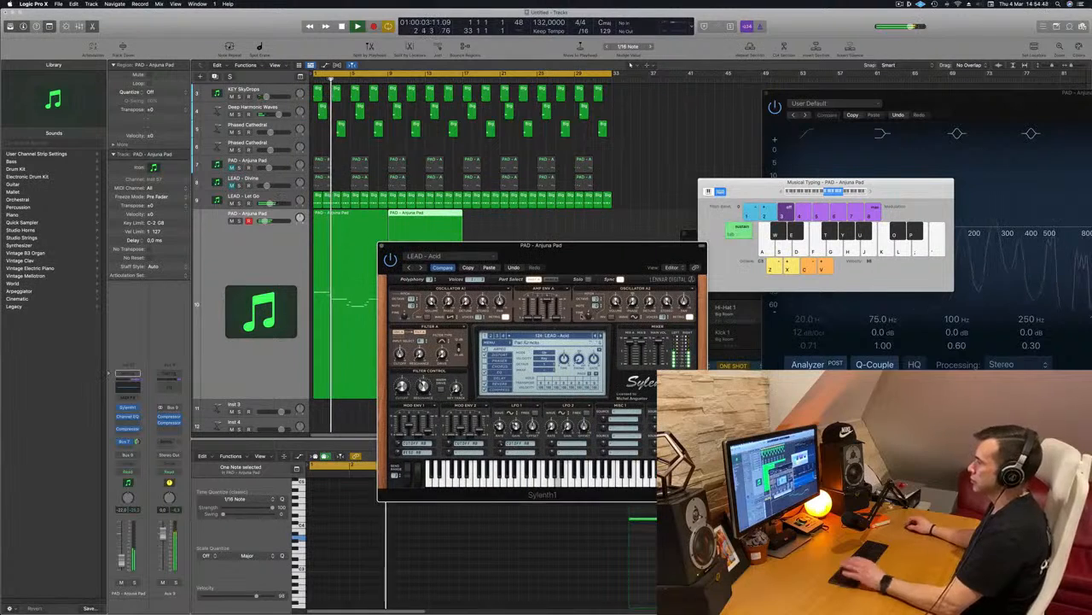
Audition successive Sylenth1 lead presets from LEAD - Airy Guitar through Altra 2, Bass Lead and Brass to LEAD - Bright Lead.
{"action": "left_click", "coordinate": [600, 335]}
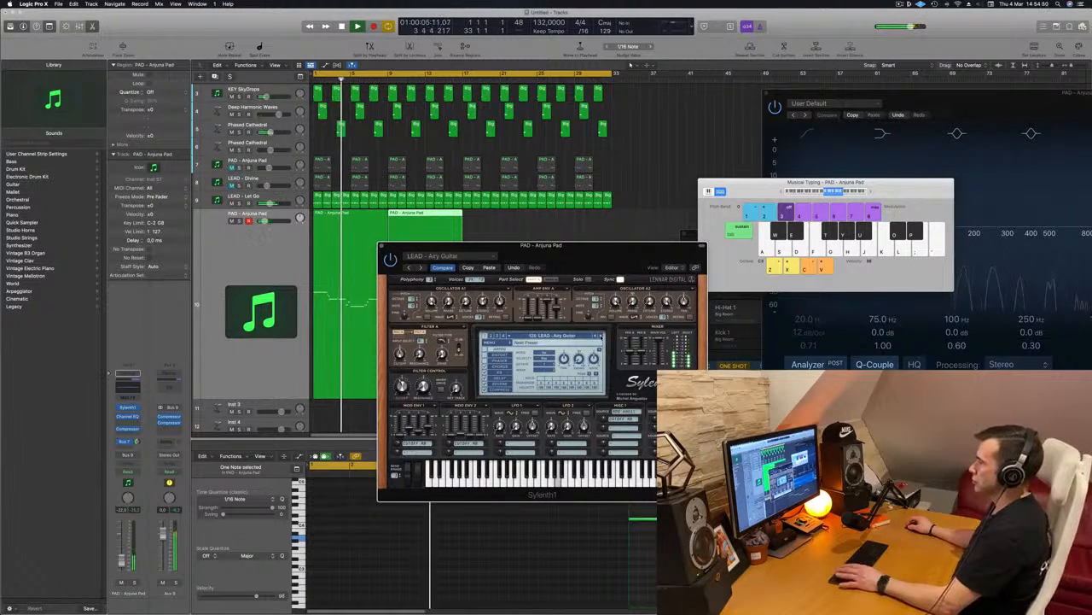
{"action": "left_click", "coordinate": [600, 335]}
{"action": "key", "text": "space"}
{"action": "left_click", "coordinate": [600, 335]}
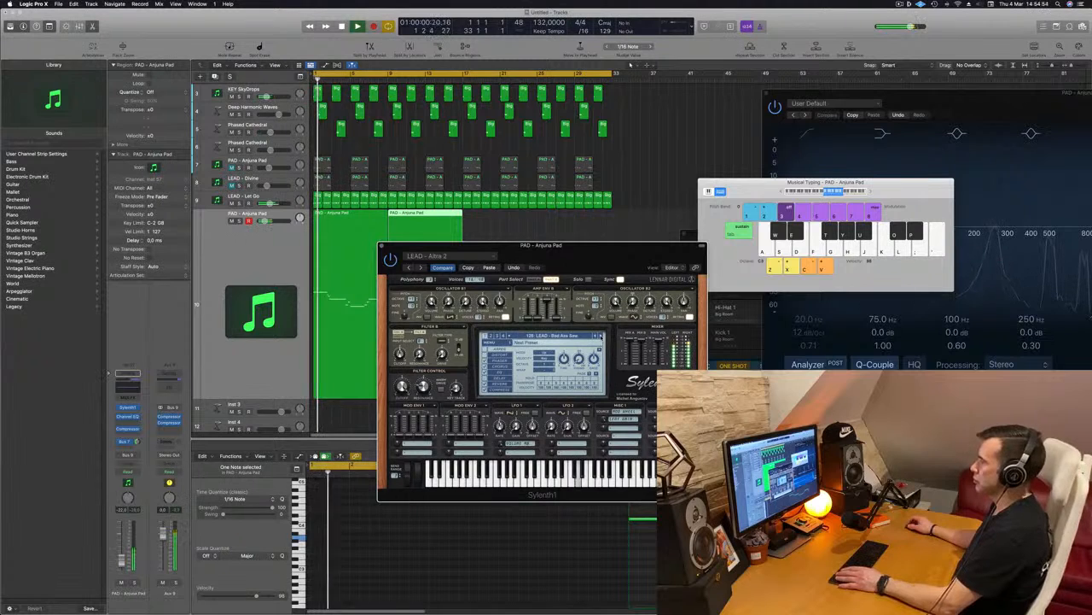
{"action": "key", "text": "space"}
{"action": "left_click", "coordinate": [601, 335]}
{"action": "key", "text": "space"}
{"action": "left_click", "coordinate": [600, 336]}
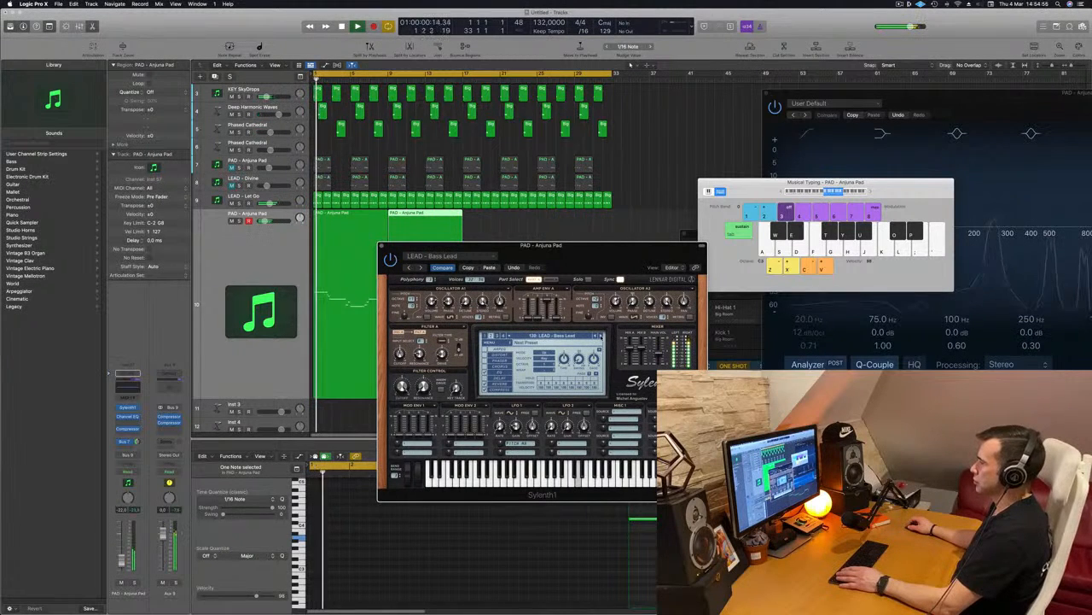
{"action": "left_click", "coordinate": [600, 335]}
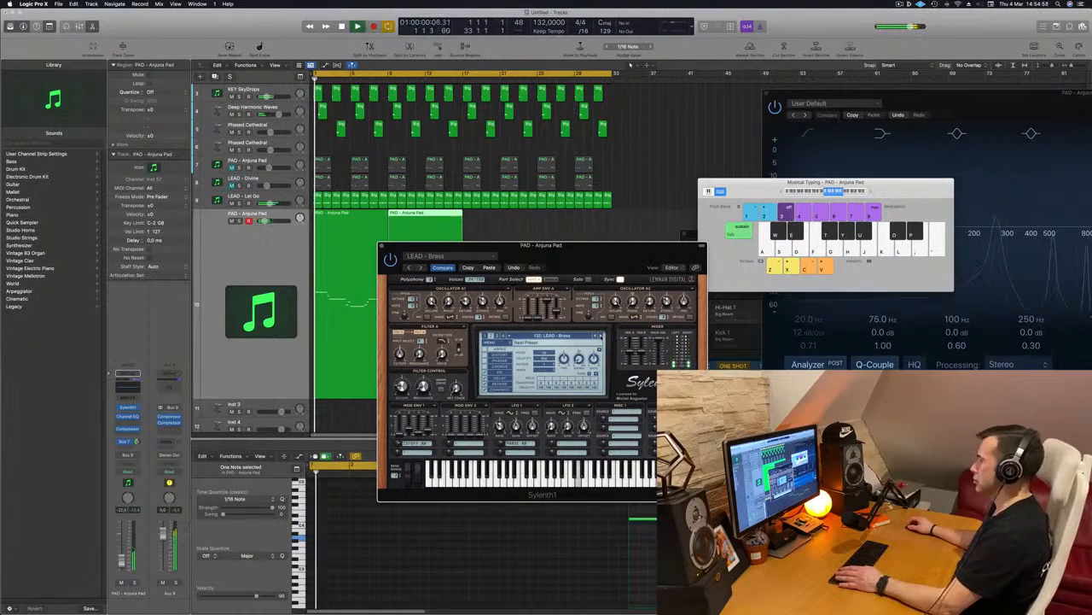
{"action": "left_click", "coordinate": [600, 335]}
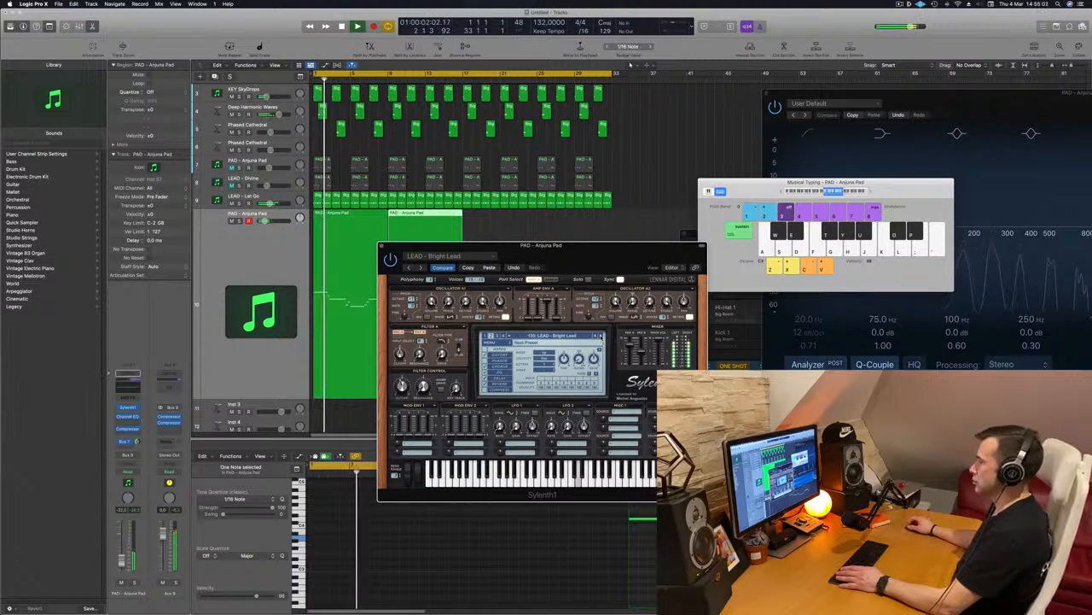
Load the Sylenth1 preset LEAD - Supersaw 1 and play the melody with it.
{"action": "left_click", "coordinate": [569, 336]}
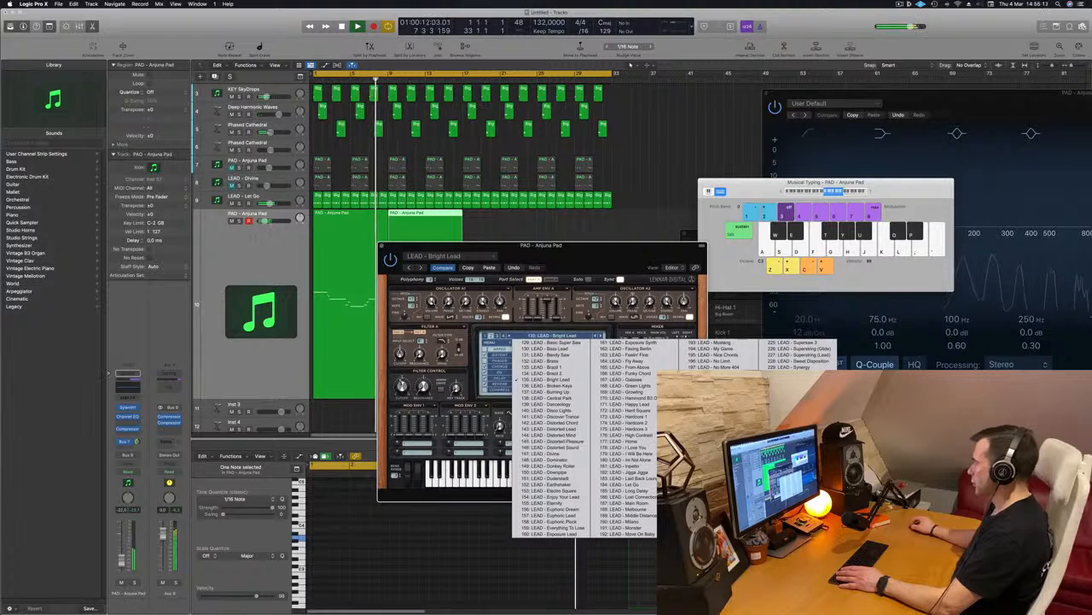
{"action": "left_click", "coordinate": [710, 527]}
{"action": "key", "text": "space"}
{"action": "key", "text": "space"}
{"action": "left_click_drag", "start_coordinate": [619, 251], "coordinate": [647, 240]}
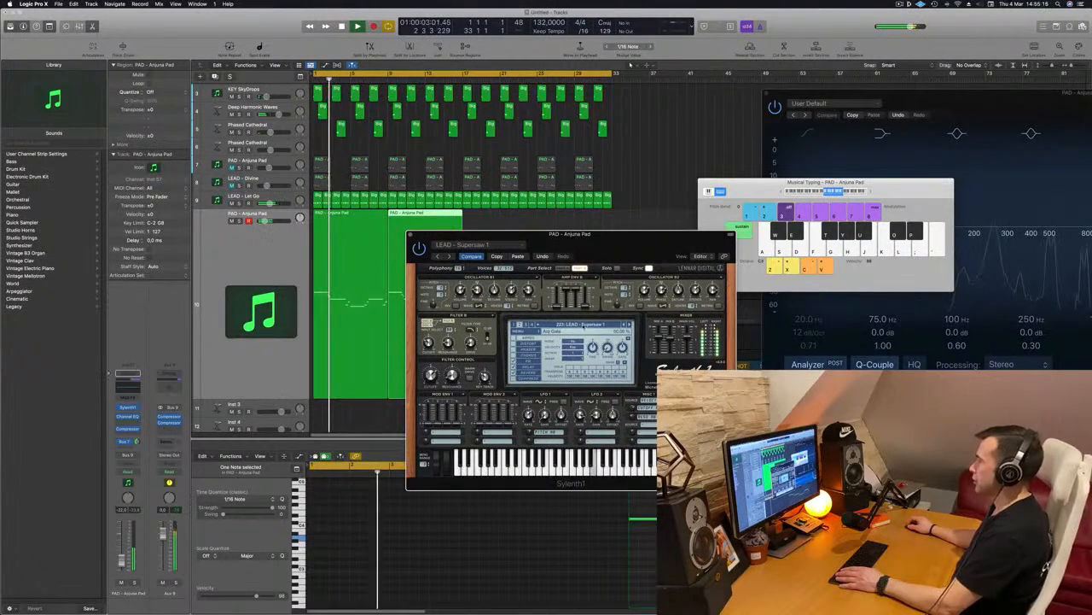
Load the Sylenth1 preset LEAD - Uplifting Chords and play the melody from the start.
{"action": "left_click", "coordinate": [581, 325]}
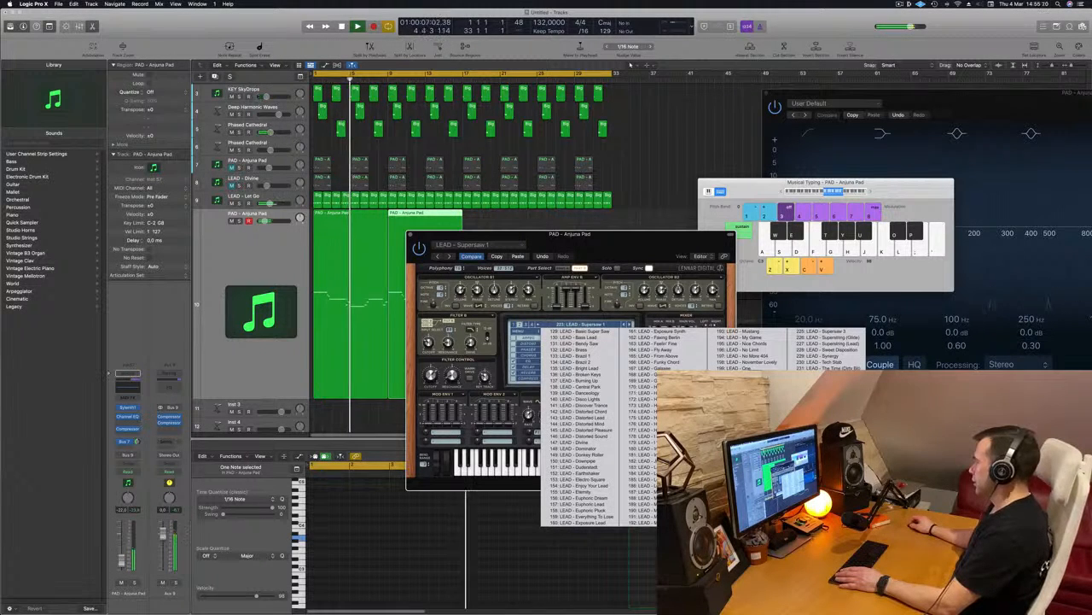
{"action": "left_click", "coordinate": [820, 442]}
{"action": "key", "text": "Return"}
{"action": "left_click_drag", "start_coordinate": [653, 234], "coordinate": [750, 244]}
{"action": "key", "text": "Return"}
Audition the preceding Sylenth1 presets, from LEAD - Trance Square through Trance Pluck 2 and Trance Lead 1 back to LEAD - Tonight.
{"action": "left_click", "coordinate": [536, 265]}
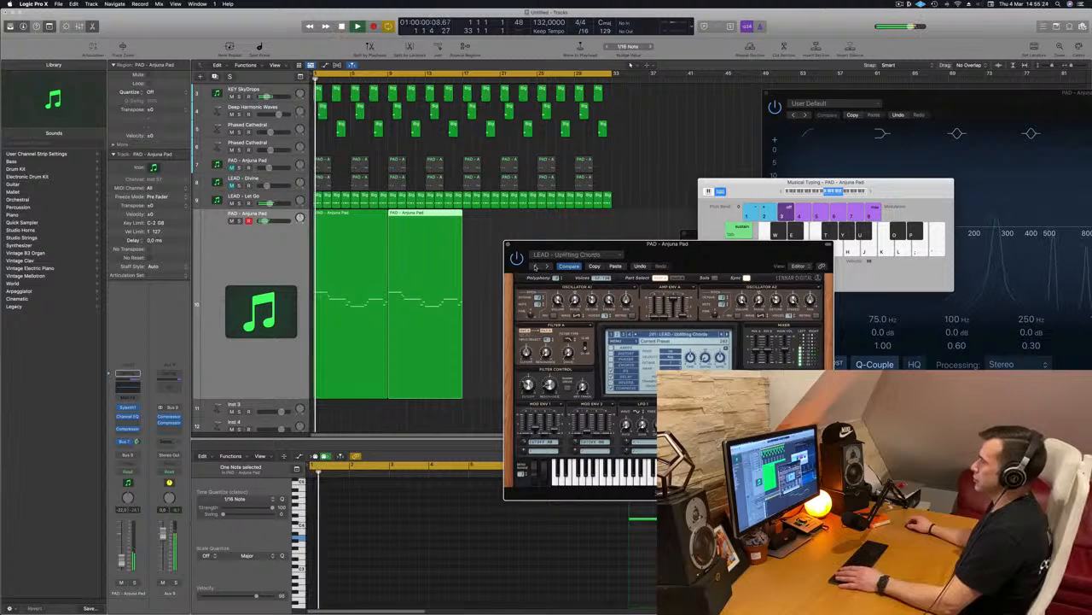
{"action": "left_click", "coordinate": [536, 266]}
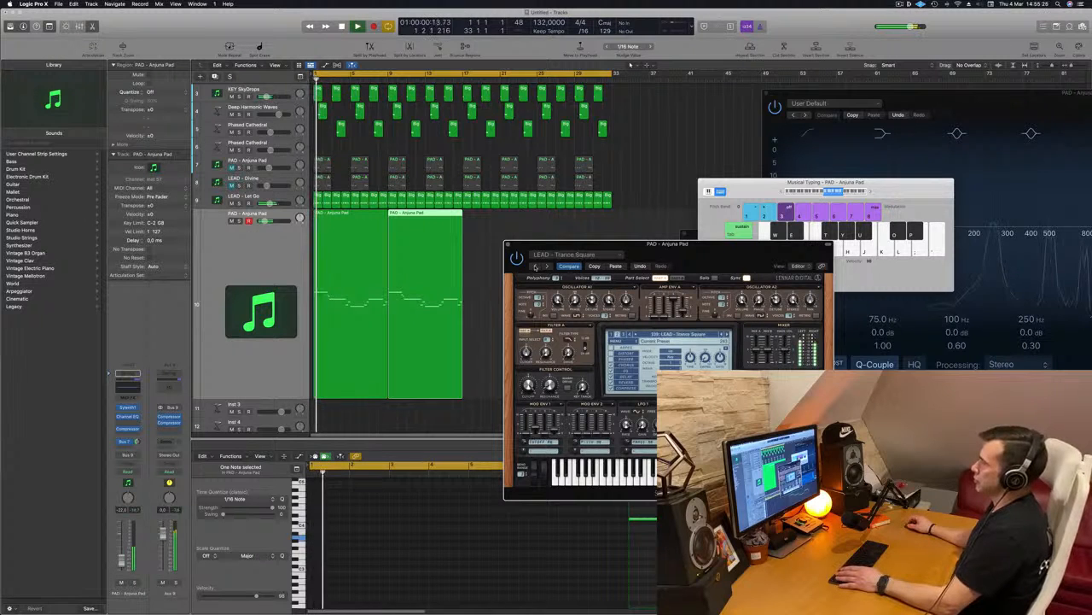
{"action": "left_click_drag", "start_coordinate": [658, 265], "coordinate": [510, 261]}
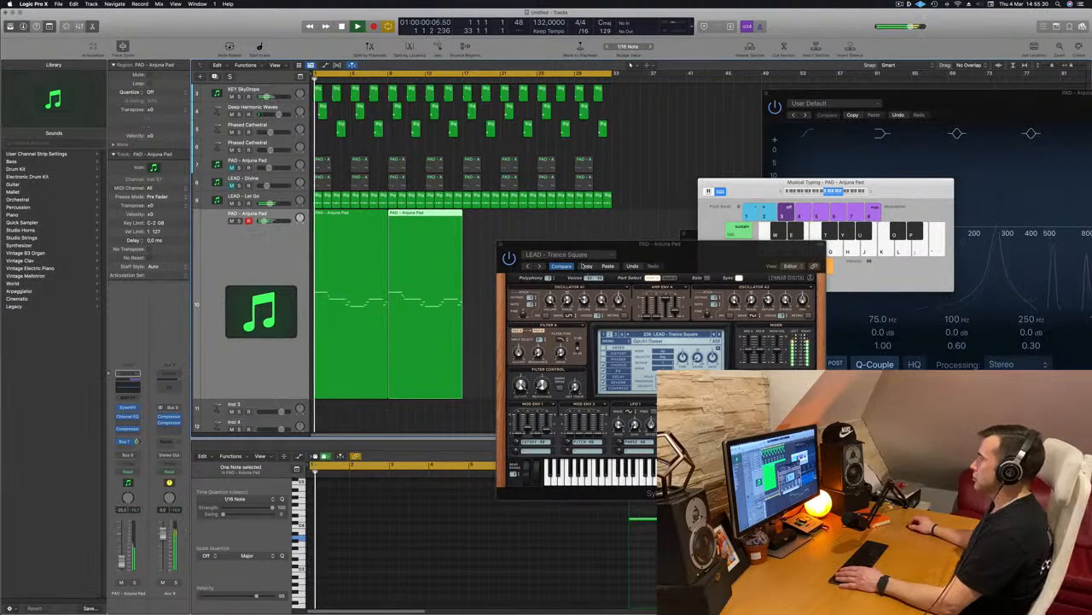
{"action": "left_click", "coordinate": [530, 267]}
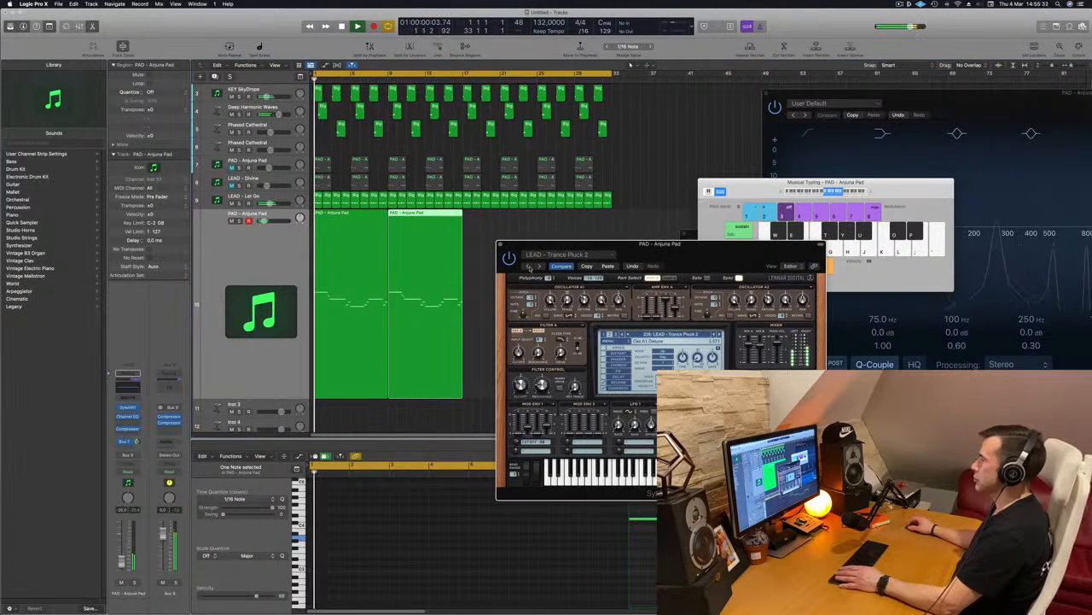
{"action": "left_click", "coordinate": [530, 267]}
{"action": "key", "text": "space"}
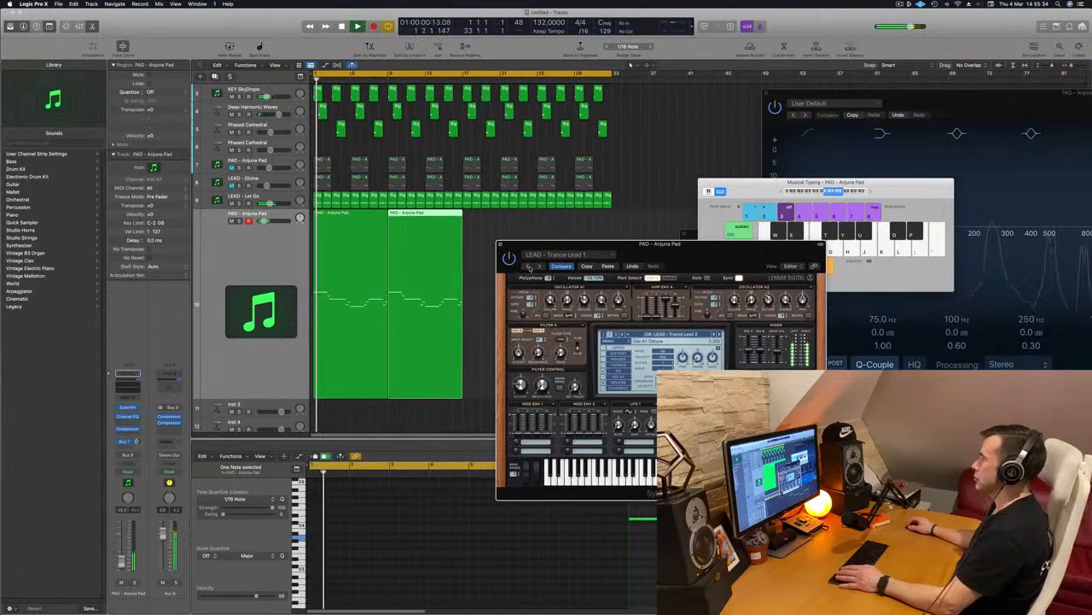
{"action": "left_click", "coordinate": [530, 266]}
{"action": "key", "text": "space"}
{"action": "left_click_drag", "start_coordinate": [627, 259], "coordinate": [611, 182]}
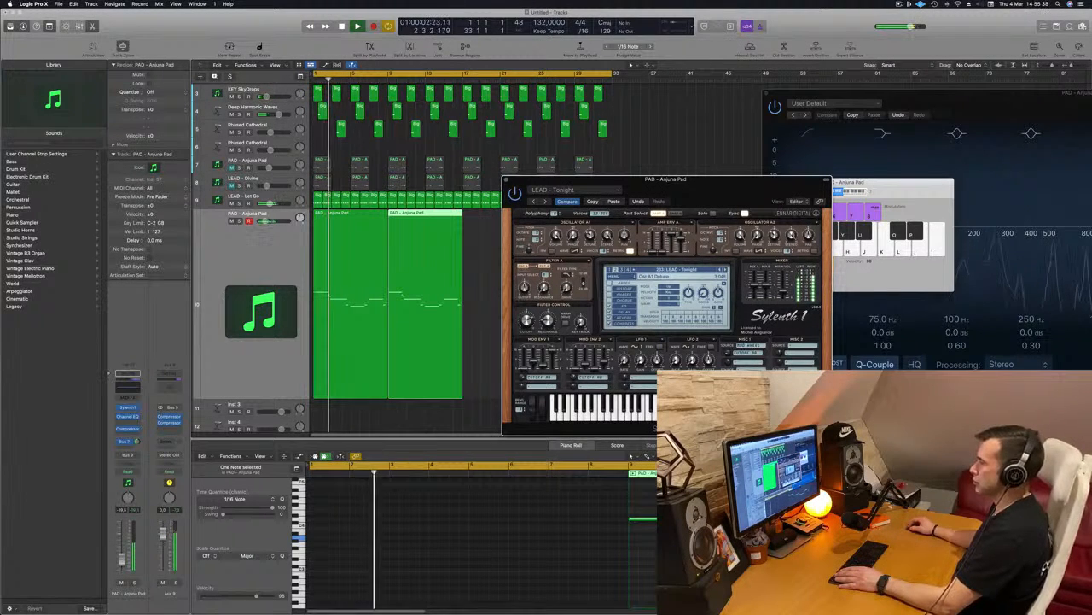
Try all notes of both melody regions one octave lower, and audition the preset LEAD - Tiny Arp.
{"action": "key", "text": "Return"}
{"action": "left_click", "coordinate": [641, 547]}
{"action": "key", "text": "Return"}
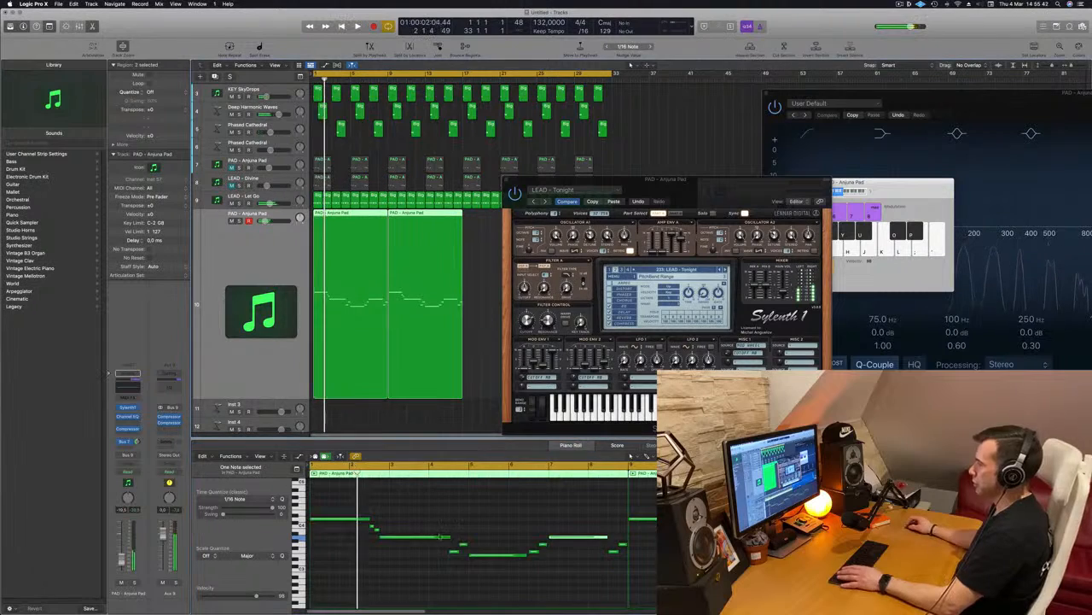
{"action": "key", "text": "super+a"}
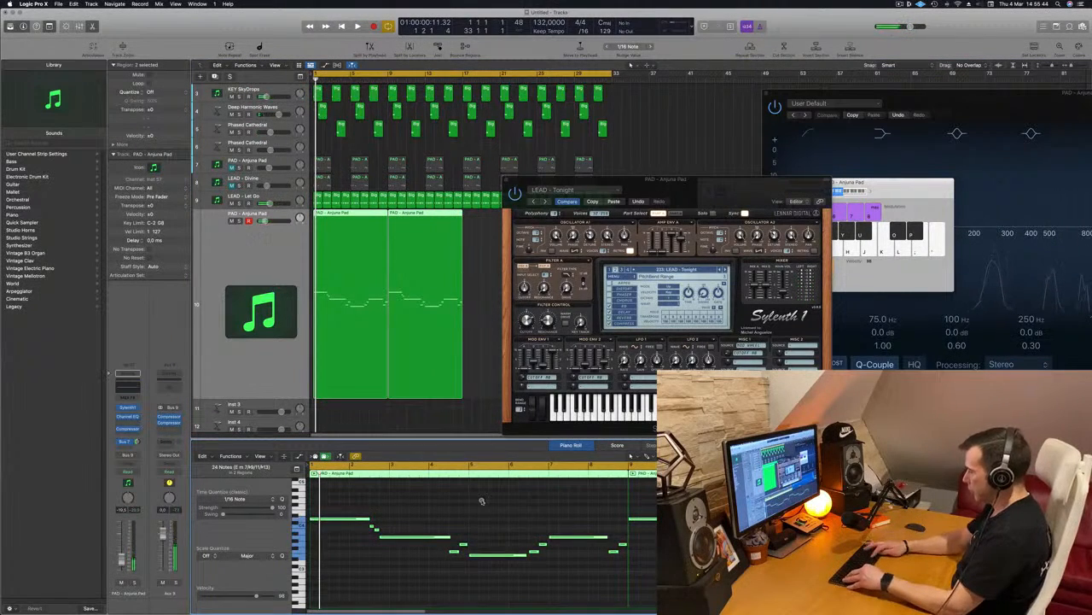
{"action": "scroll", "coordinate": [481, 500], "scroll_direction": "up", "scroll_amount": 3}
{"action": "key", "text": "space"}
{"action": "left_click_drag", "start_coordinate": [743, 183], "coordinate": [758, 132]}
{"action": "left_click_drag", "start_coordinate": [827, 111], "coordinate": [734, 176]}
{"action": "key", "text": "Return"}
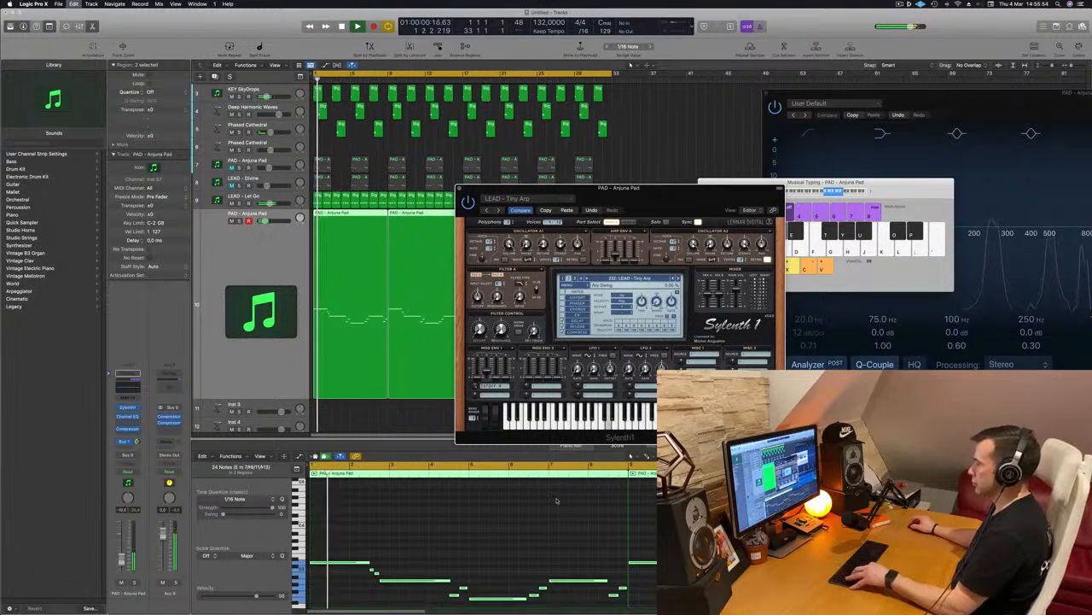
Restore the melody notes to their original octave and audition earlier Sylenth1 presets back to LEAD - Tech Stab.
{"action": "scroll", "coordinate": [556, 501], "scroll_direction": "down", "scroll_amount": 3}
{"action": "left_click", "coordinate": [673, 279]}
{"action": "key", "text": "space"}
{"action": "key", "text": "space"}
{"action": "left_click", "coordinate": [673, 279]}
{"action": "key", "text": "space"}
{"action": "left_click", "coordinate": [672, 279]}
{"action": "left_click", "coordinate": [679, 278]}
{"action": "key", "text": "space"}
{"action": "key", "text": "space"}
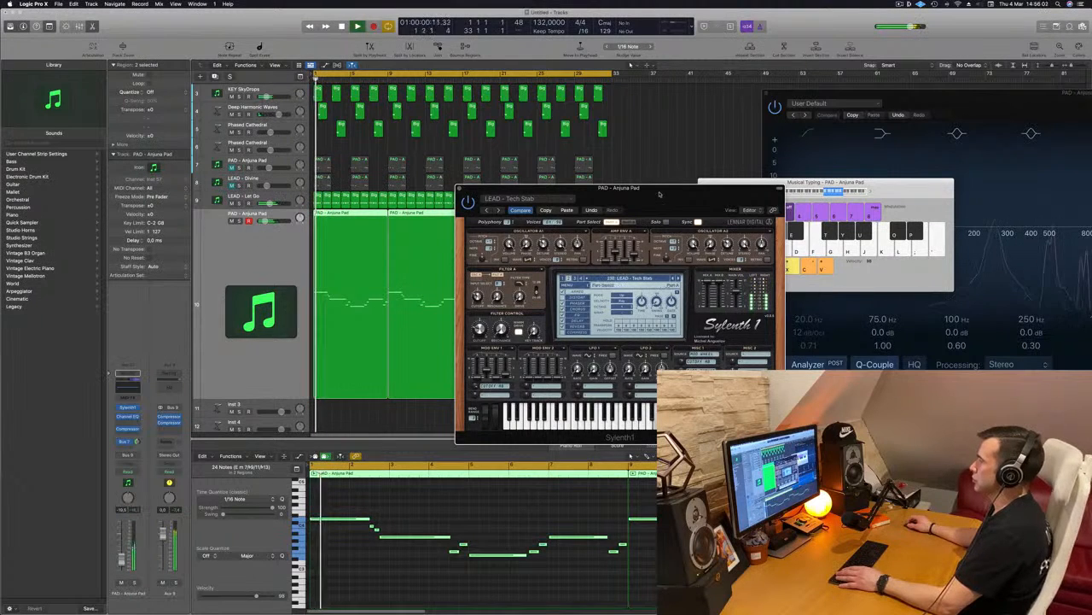
Go back to the Sylenth1 preset LEAD - Sweet Disposition and listen to the melody with it.
{"action": "left_click_drag", "start_coordinate": [659, 194], "coordinate": [681, 182]}
{"action": "left_click", "coordinate": [725, 253]}
{"action": "left_click", "coordinate": [725, 254]}
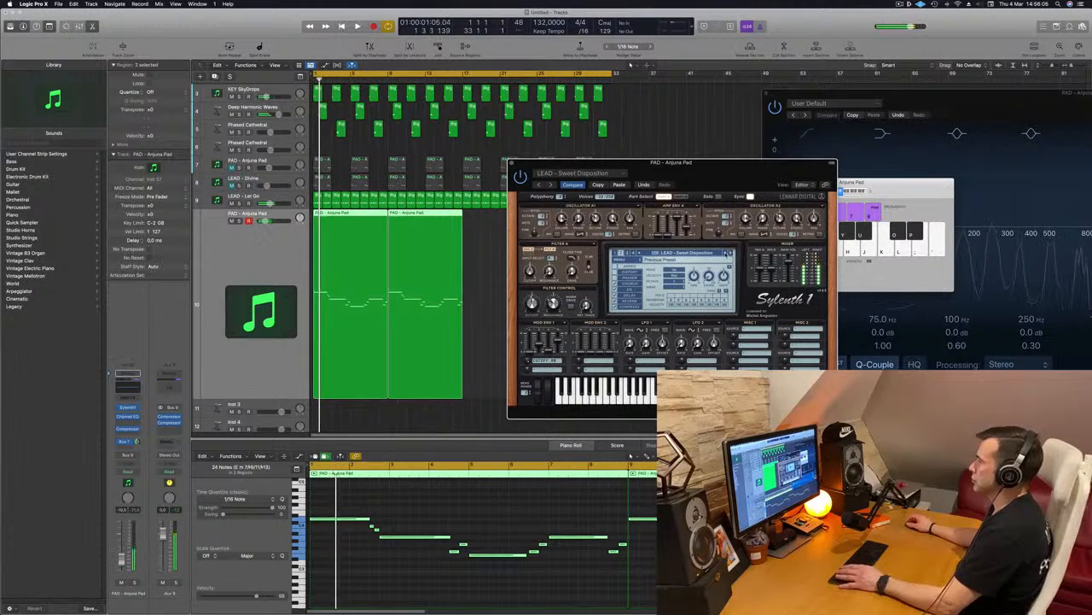
{"action": "left_click_drag", "start_coordinate": [721, 162], "coordinate": [600, 186]}
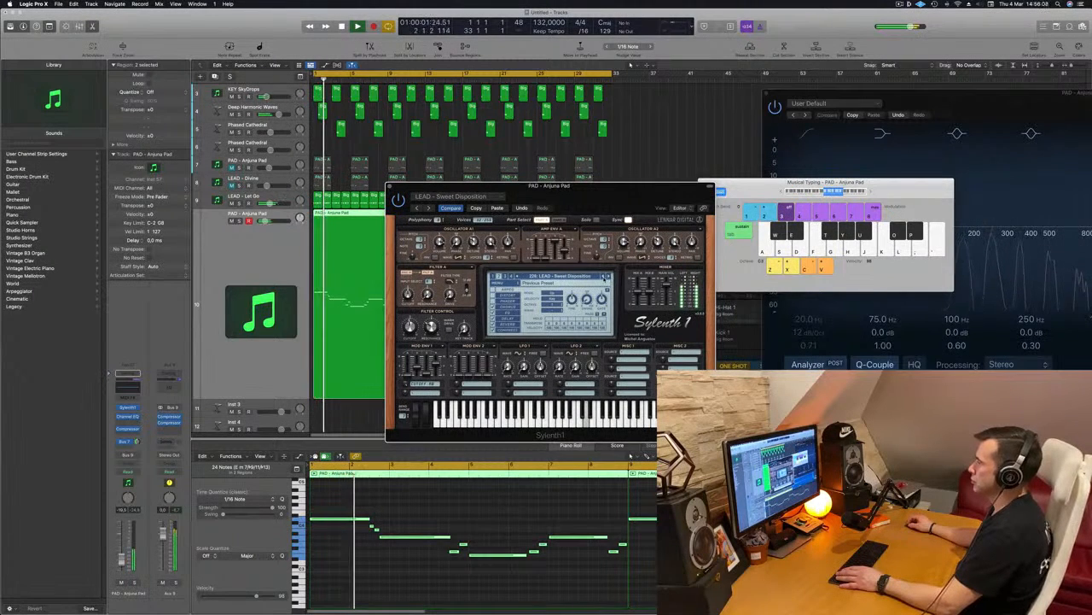
Audition the preceding Sylenth1 presets with the melody, from LEAD - Superstring (Glide) back to LEAD - Supersaw 1.
{"action": "left_click", "coordinate": [605, 276]}
{"action": "key", "text": "space"}
{"action": "key", "text": "space"}
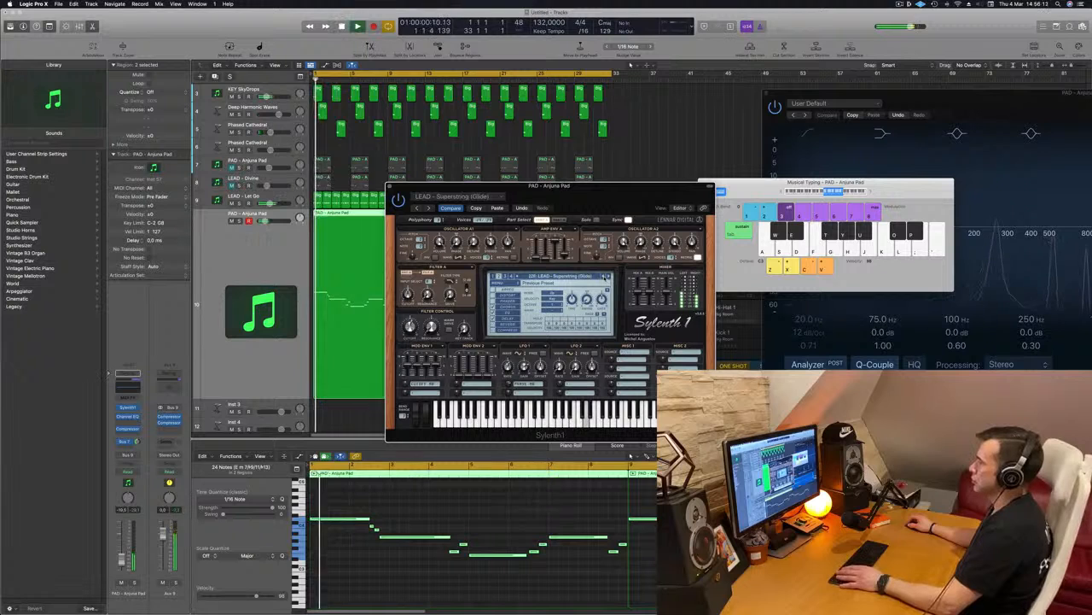
{"action": "key", "text": "space"}
{"action": "key", "text": "space"}
{"action": "left_click", "coordinate": [604, 276]}
{"action": "key", "text": "space"}
{"action": "key", "text": "space"}
{"action": "left_click", "coordinate": [604, 277]}
{"action": "key", "text": "space"}
{"action": "key", "text": "space"}
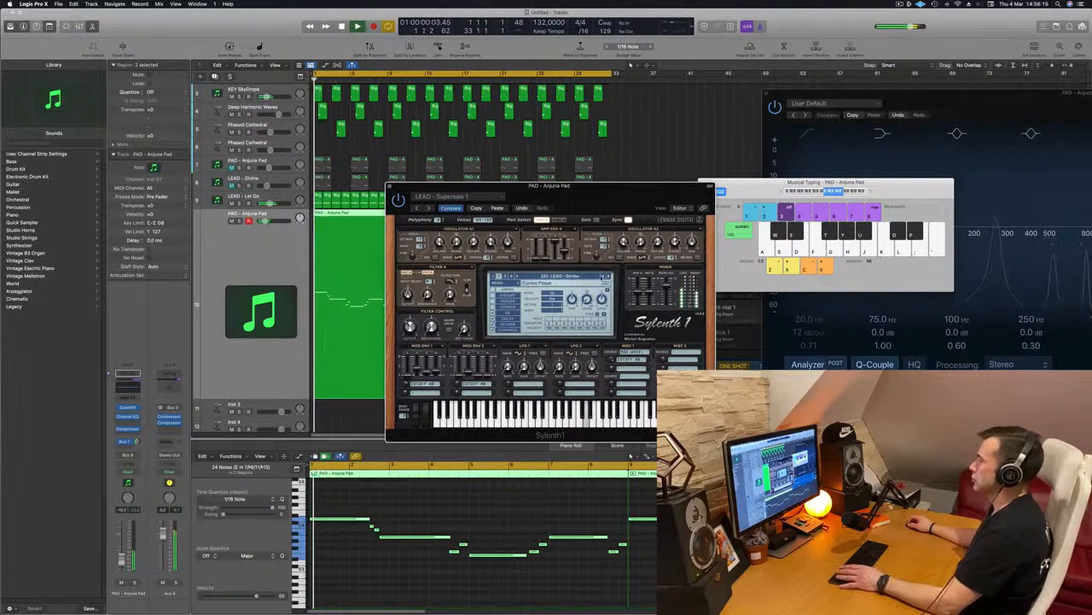
Audition further preceding Sylenth1 presets, passing LEAD - Square Acid and going back to LEAD - Silverstring.
{"action": "left_click", "coordinate": [603, 277]}
{"action": "key", "text": "space"}
{"action": "key", "text": "space"}
{"action": "left_click", "coordinate": [602, 277]}
{"action": "left_click", "coordinate": [602, 277]}
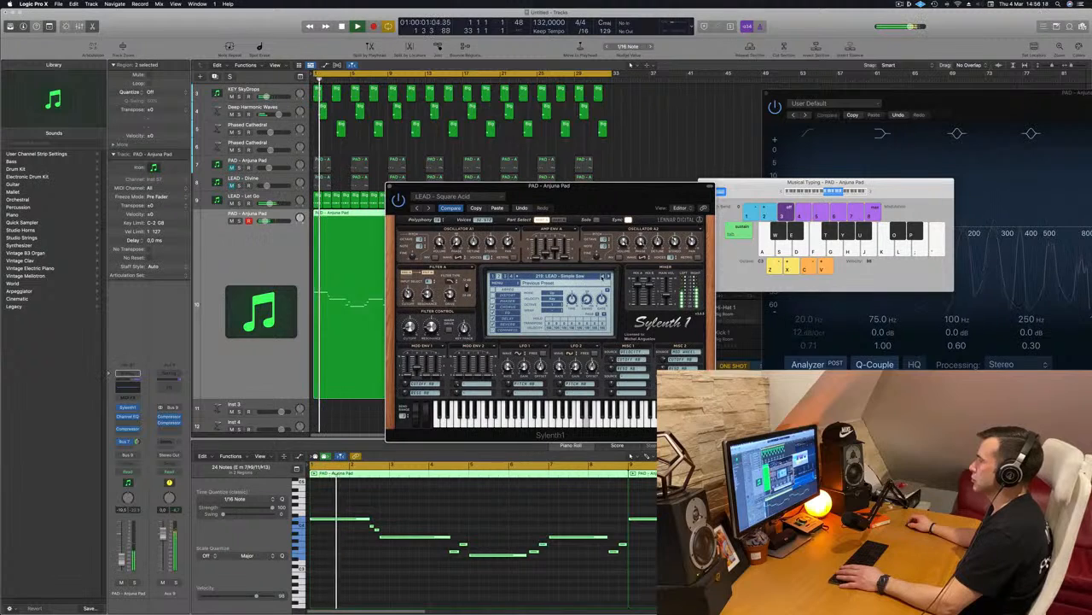
{"action": "key", "text": "space"}
{"action": "key", "text": "space"}
{"action": "left_click", "coordinate": [603, 277]}
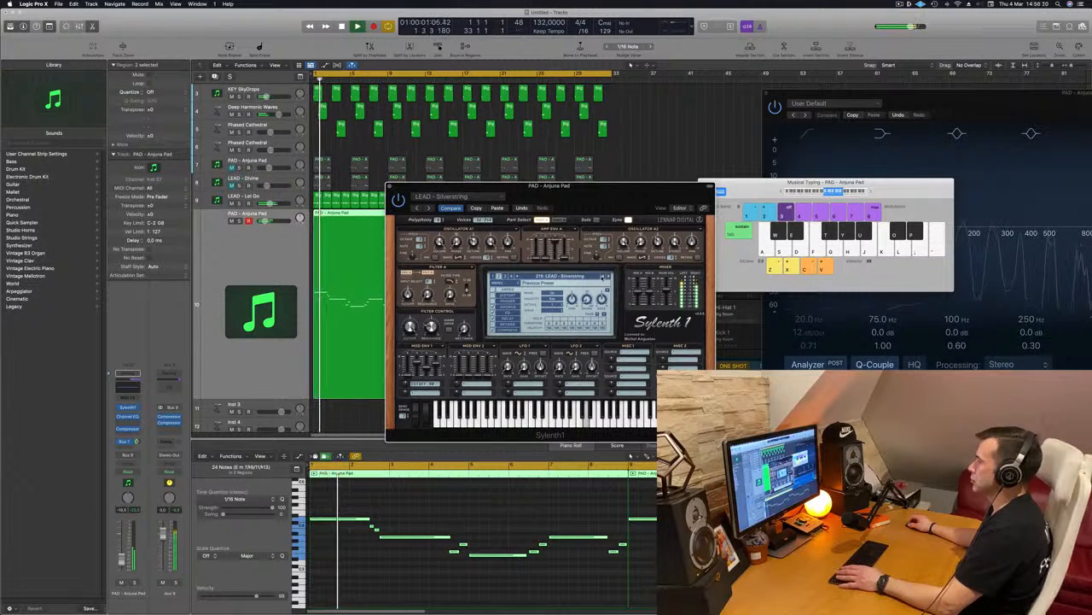
Play the melody with LEAD - Silverstring and lower the volume of the selected PAD - Anjuna Pad track slightly.
{"action": "left_click_drag", "start_coordinate": [592, 198], "coordinate": [688, 166]}
{"action": "key", "text": "space"}
{"action": "key", "text": "space"}
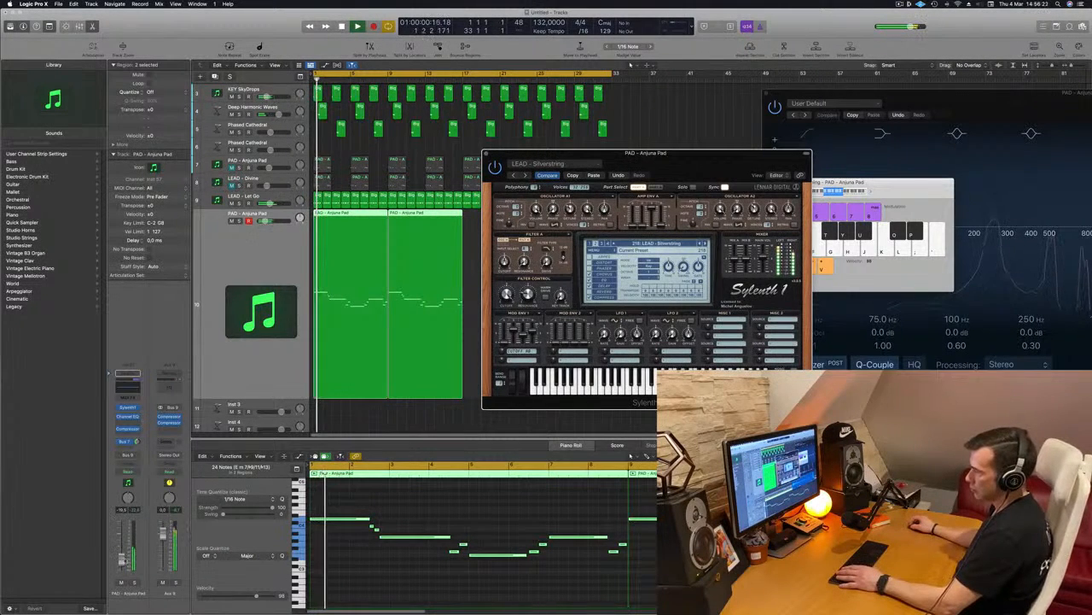
{"action": "left_click_drag", "start_coordinate": [123, 563], "coordinate": [123, 565]}
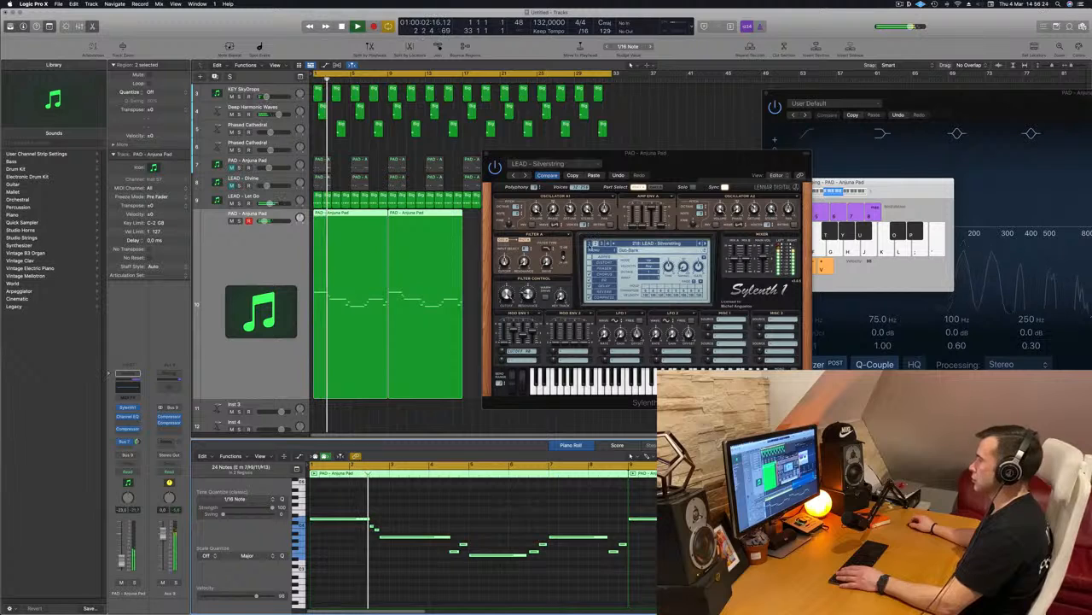
Browse the Sylenth1 preset list to the 80's leads, settle on LEAD - 80's Lead and close the synth window.
{"action": "left_click", "coordinate": [653, 244]}
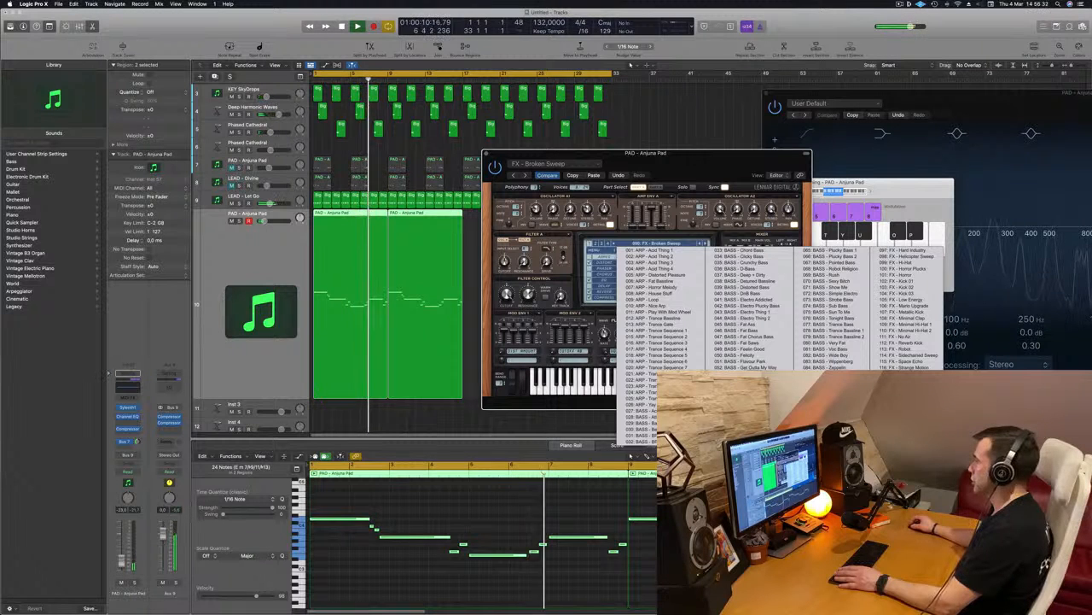
{"action": "left_click", "coordinate": [909, 405]}
{"action": "left_click_drag", "start_coordinate": [708, 163], "coordinate": [675, 171]}
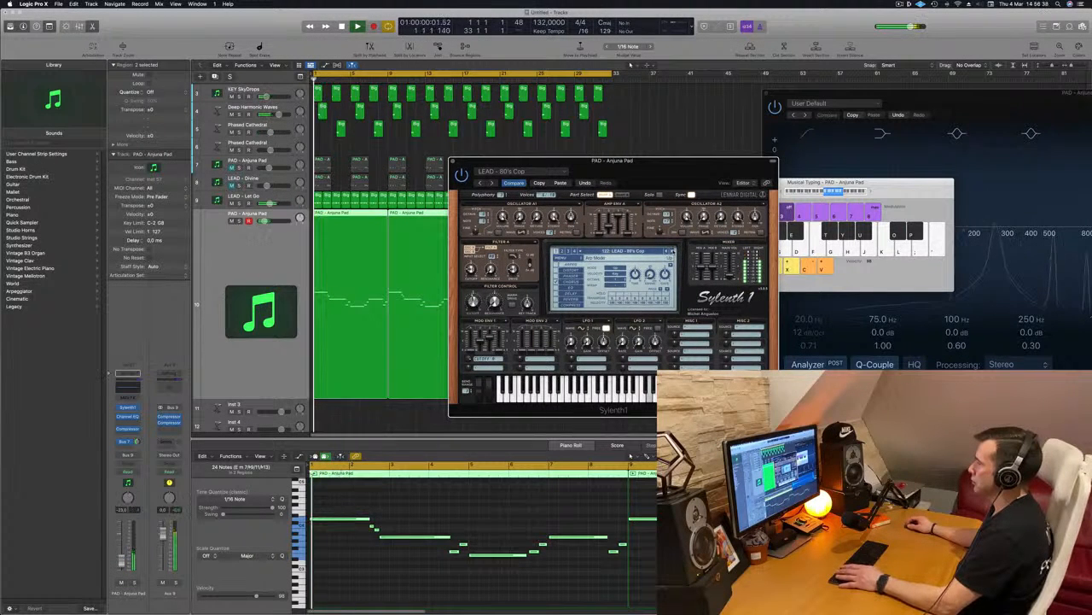
{"action": "left_click_drag", "start_coordinate": [695, 180], "coordinate": [723, 174]}
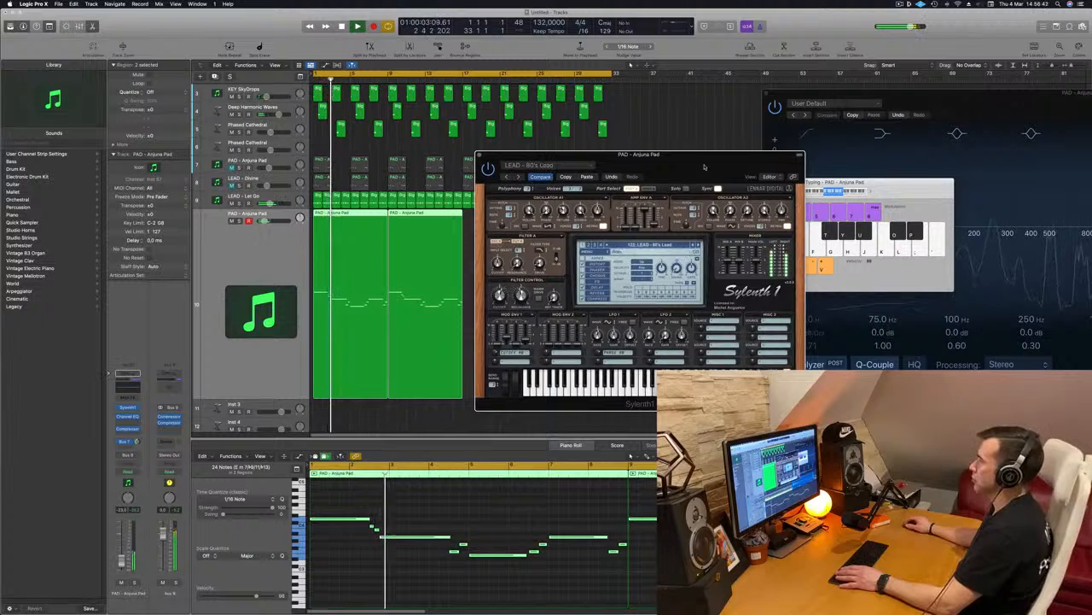
{"action": "left_click_drag", "start_coordinate": [683, 173], "coordinate": [678, 175]}
{"action": "left_click", "coordinate": [475, 157]}
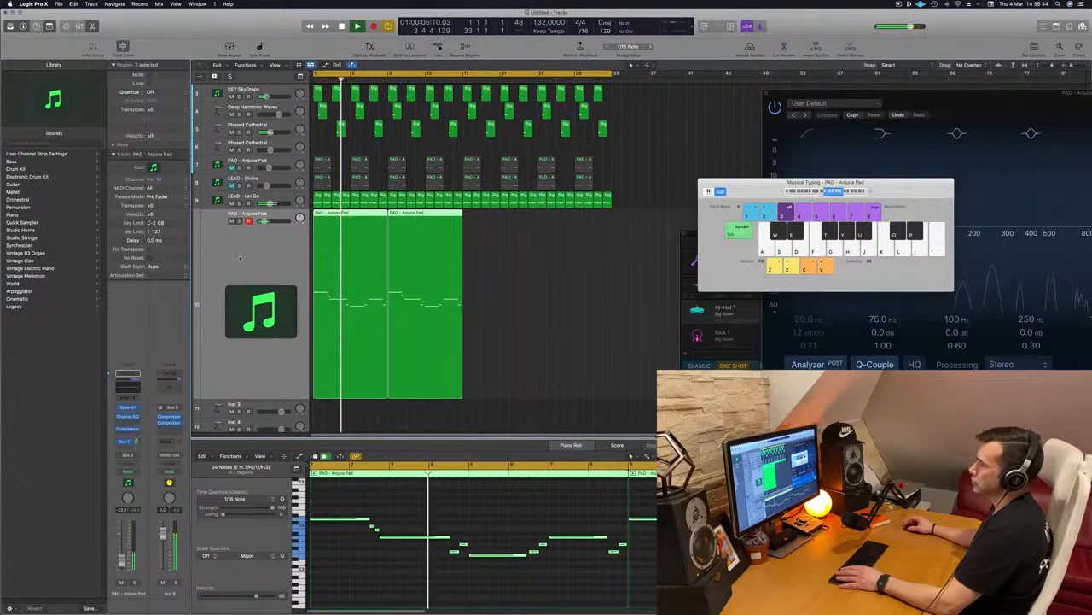
Copy the two melody regions directly after the originals, from bar 17, and play the track from the start.
{"action": "left_click_drag", "start_coordinate": [339, 214], "coordinate": [490, 215]}
{"action": "key", "text": "space"}
{"action": "left_click", "coordinate": [121, 559]}
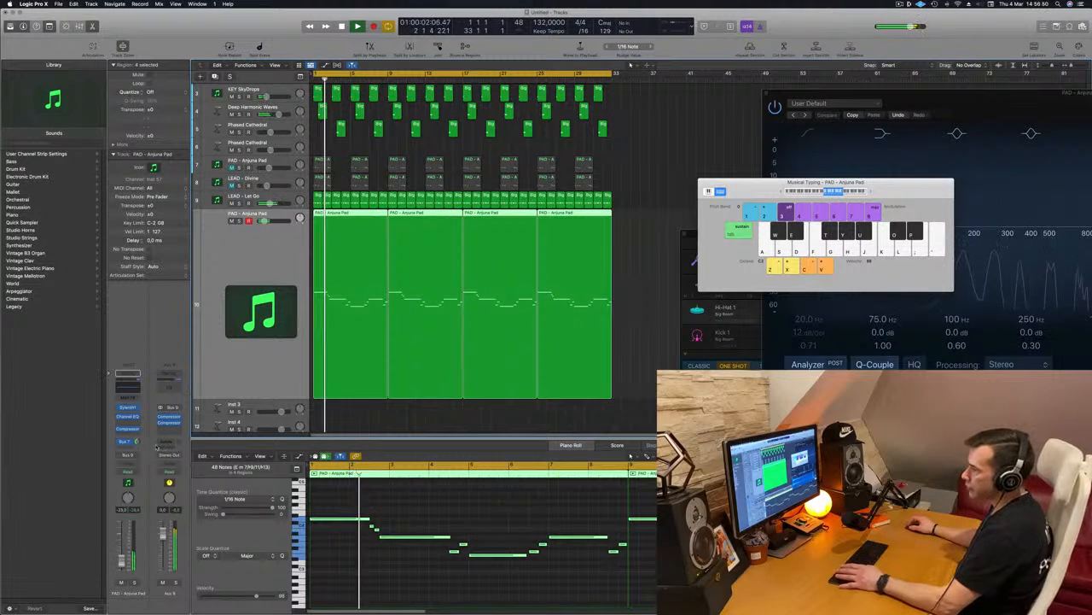
Insert the Step FX multi effect on the melody track's channel strip after the compressor.
{"action": "left_click", "coordinate": [130, 432]}
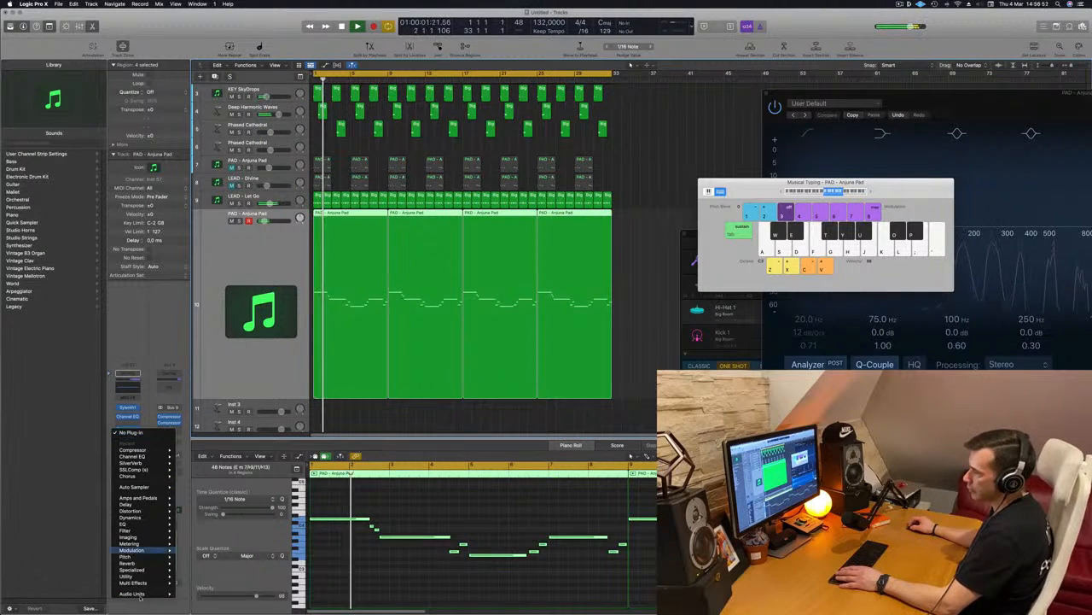
{"action": "mouse_move", "coordinate": [166, 582]}
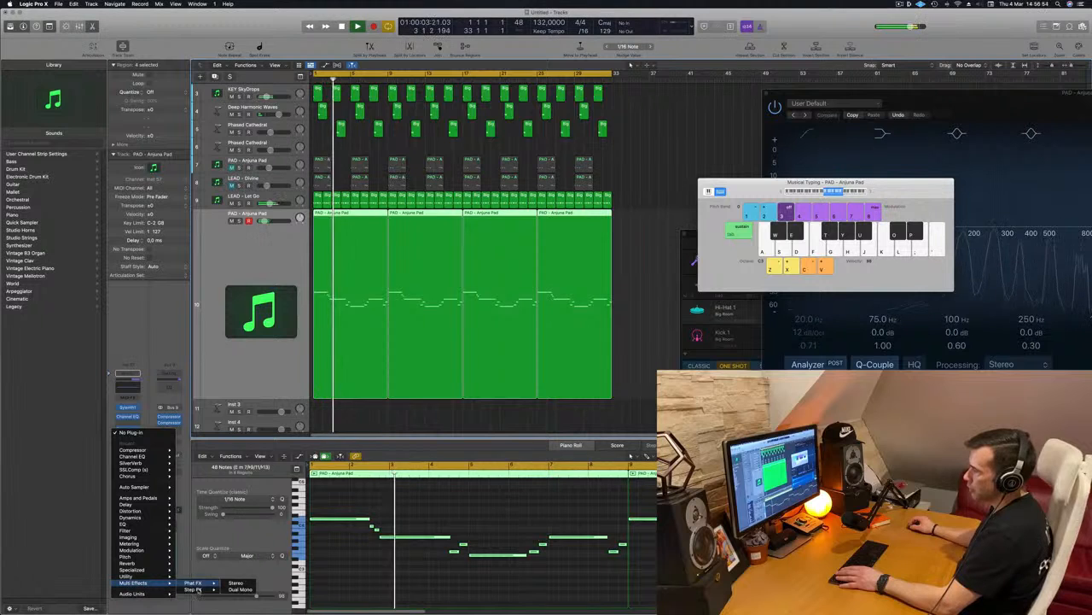
{"action": "left_click", "coordinate": [252, 590]}
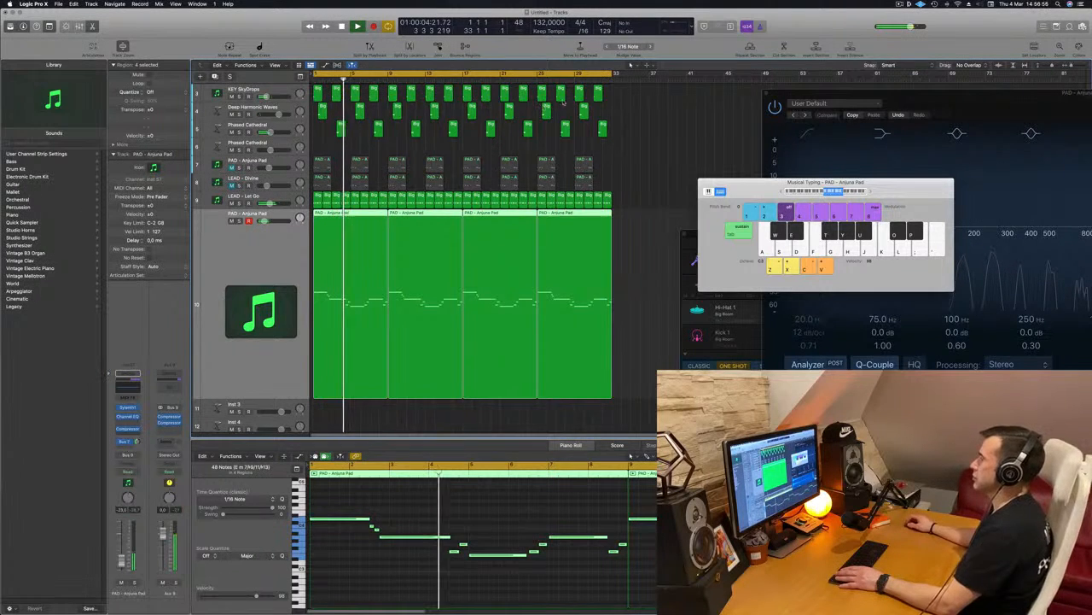
{"action": "left_click_drag", "start_coordinate": [572, 98], "coordinate": [614, 132]}
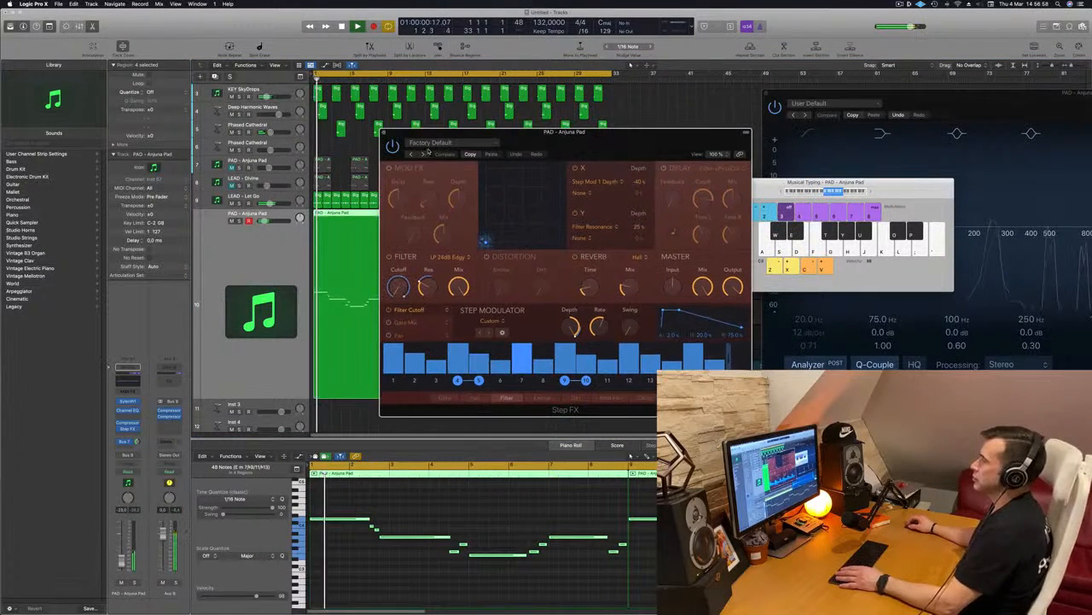
Audition the Step FX presets Brittle Spike, Broken Echoes and Bubbling Shimmer on the melody.
{"action": "left_click", "coordinate": [423, 154]}
{"action": "left_click_drag", "start_coordinate": [520, 145], "coordinate": [499, 144]}
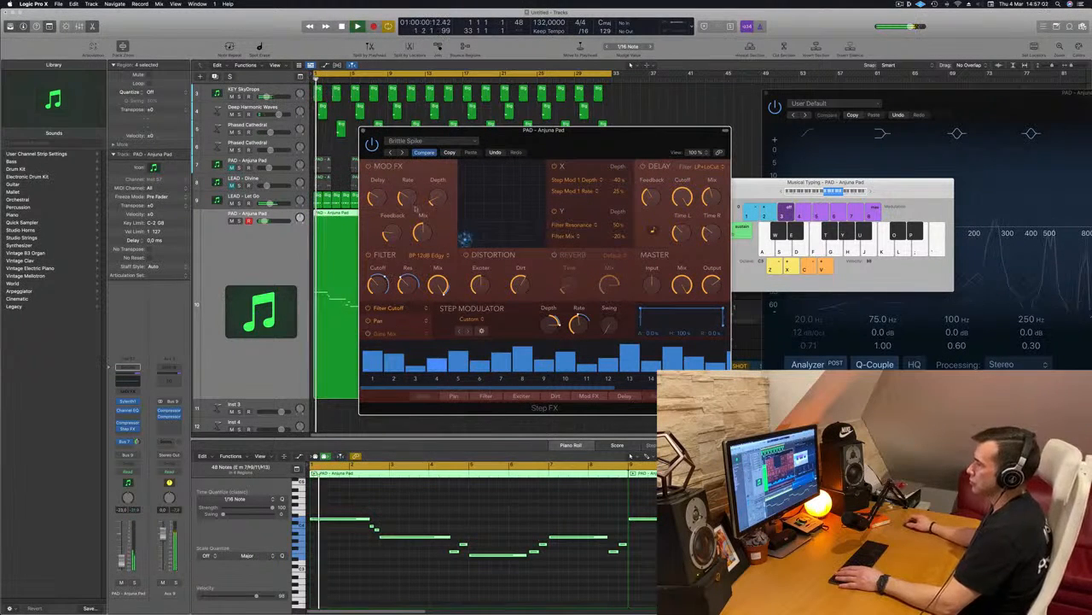
{"action": "left_click", "coordinate": [401, 152]}
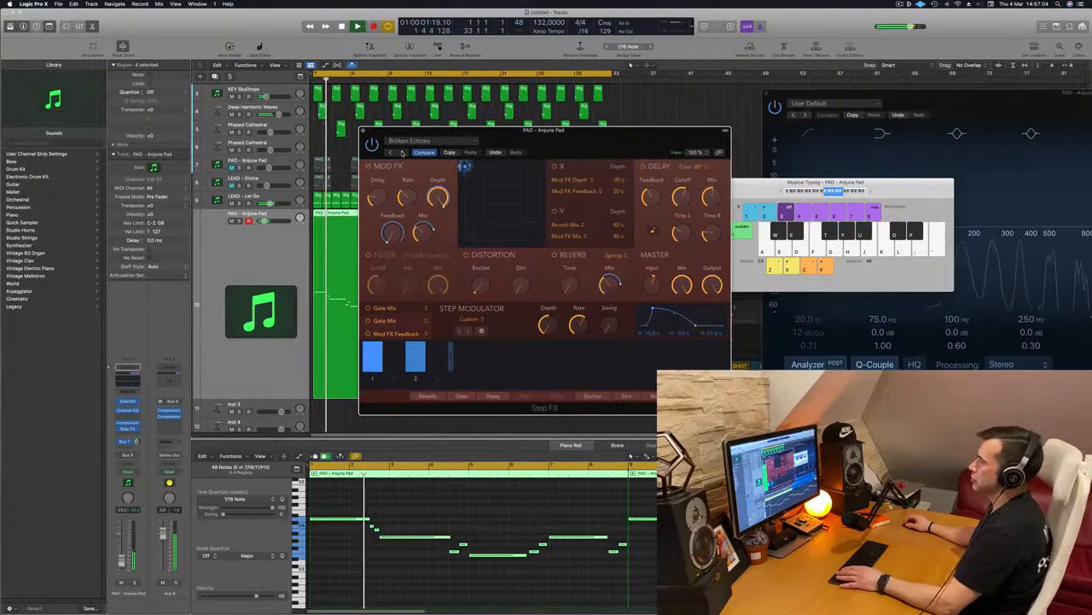
{"action": "left_click", "coordinate": [401, 152]}
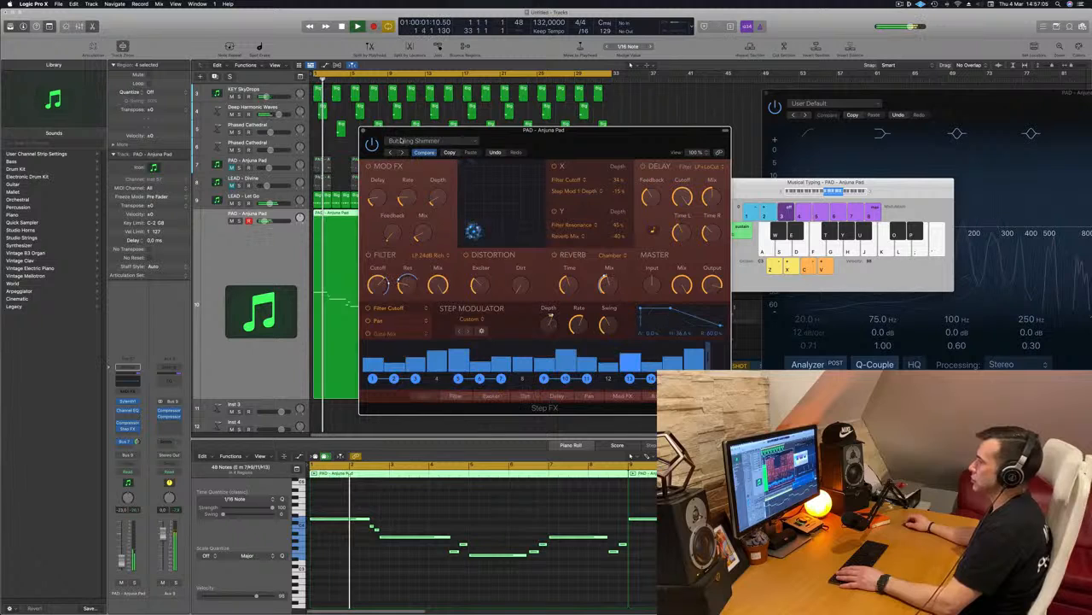
Try the Step FX Ambiences preset Deep Space on the melody with a reduced master mix.
{"action": "left_click", "coordinate": [432, 141]}
{"action": "mouse_move", "coordinate": [465, 287]}
{"action": "mouse_move", "coordinate": [427, 281]}
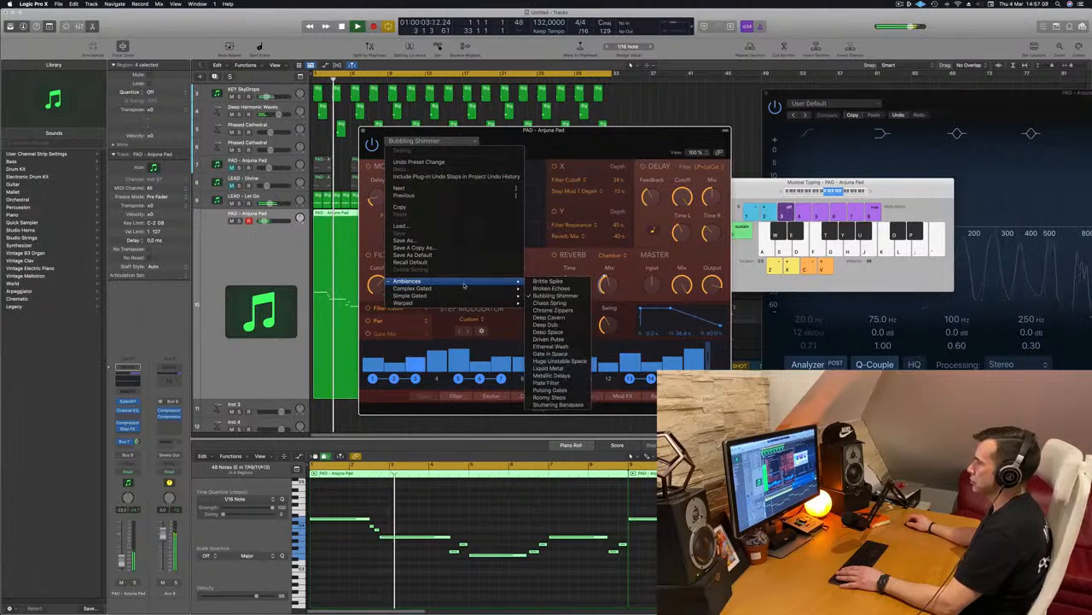
{"action": "left_click", "coordinate": [548, 332]}
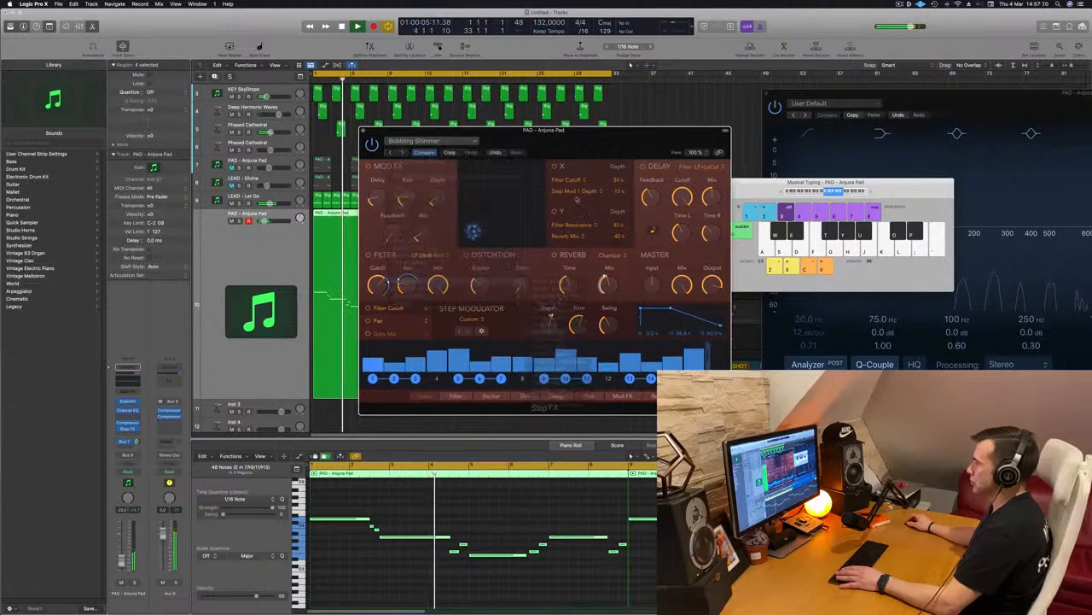
{"action": "mouse_move", "coordinate": [597, 137]}
{"action": "left_mouse_down"}
{"action": "mouse_move", "coordinate": [559, 140]}
{"action": "mouse_move", "coordinate": [611, 134]}
{"action": "left_mouse_up"}
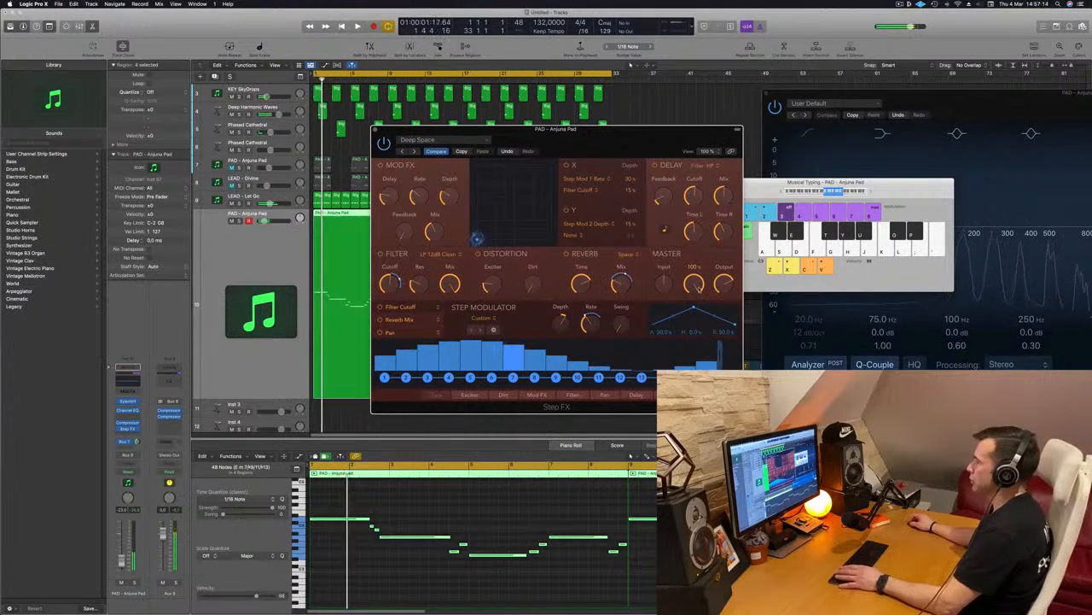
{"action": "left_click_drag", "start_coordinate": [695, 282], "coordinate": [696, 290]}
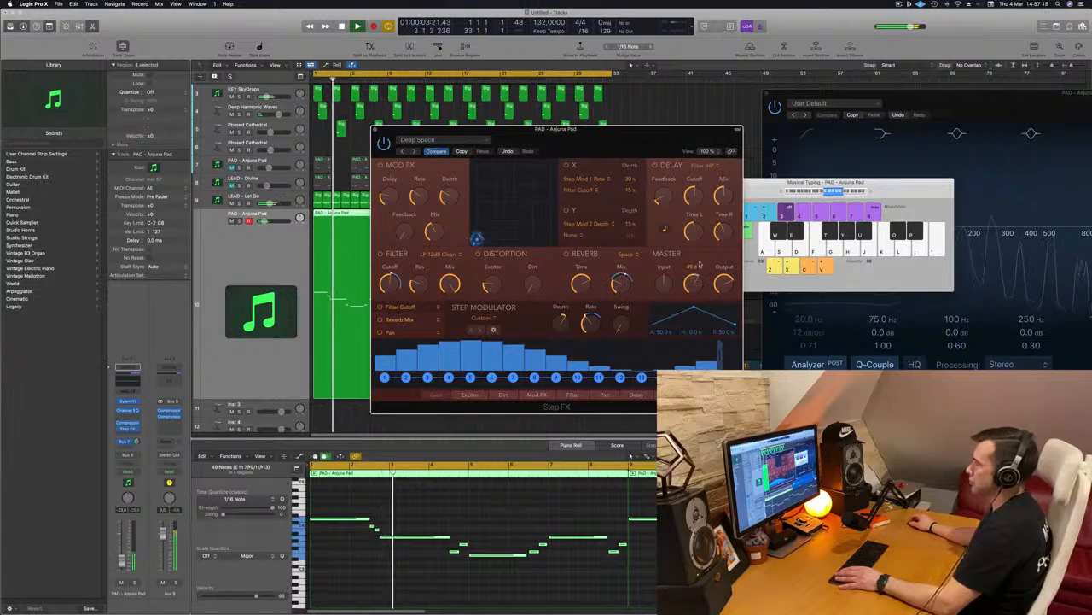
Load the Step FX preset Driven Pulse, raise the melody track's volume slightly and set the effect's master mix to 100%.
{"action": "left_click", "coordinate": [415, 151]}
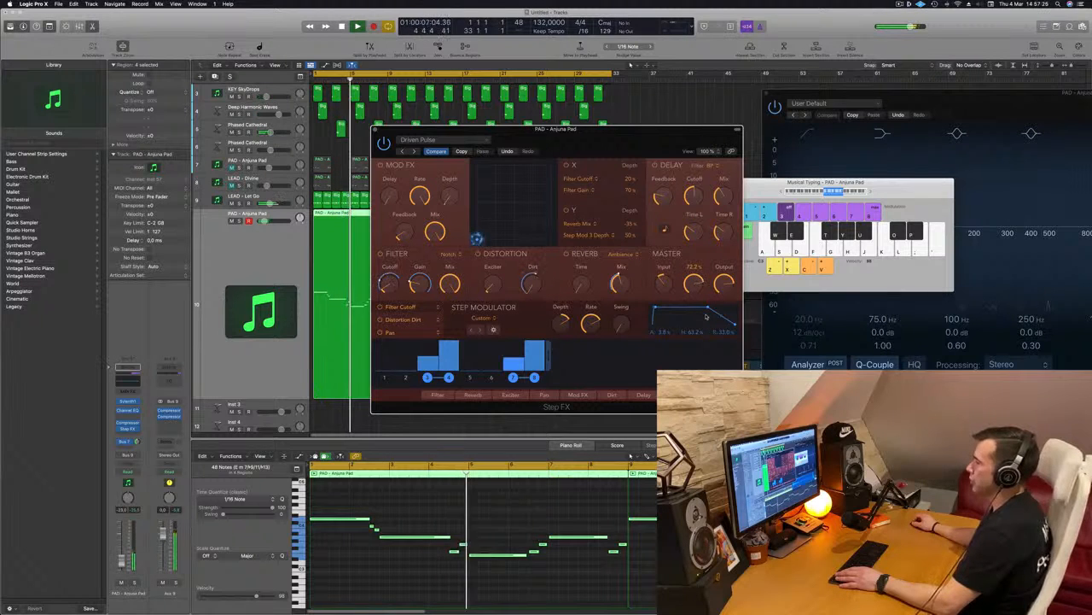
{"action": "left_click_drag", "start_coordinate": [583, 129], "coordinate": [677, 117]}
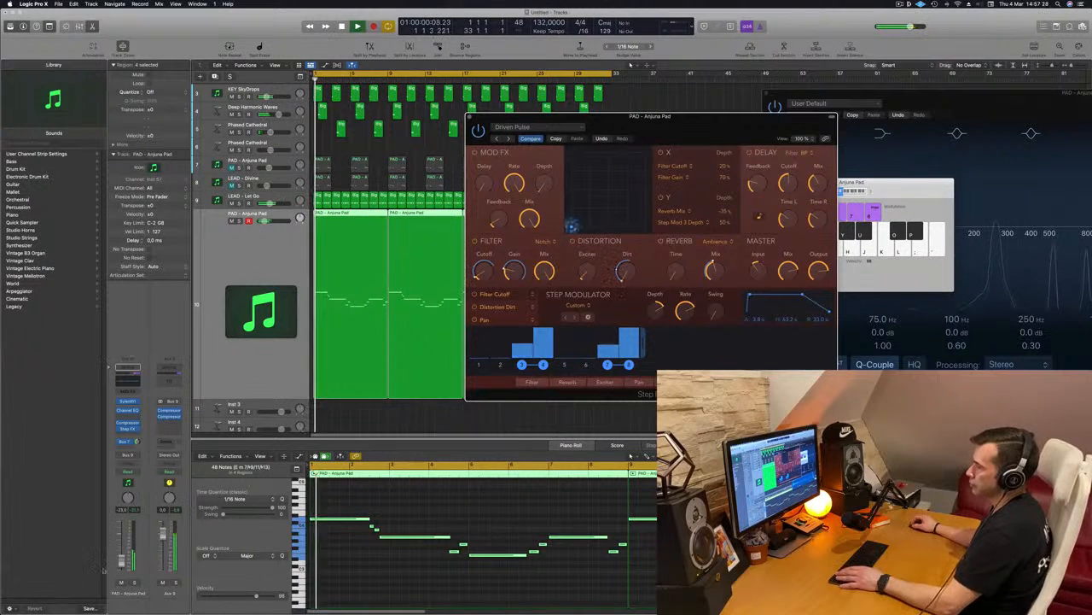
{"action": "left_click_drag", "start_coordinate": [122, 560], "coordinate": [122, 557]}
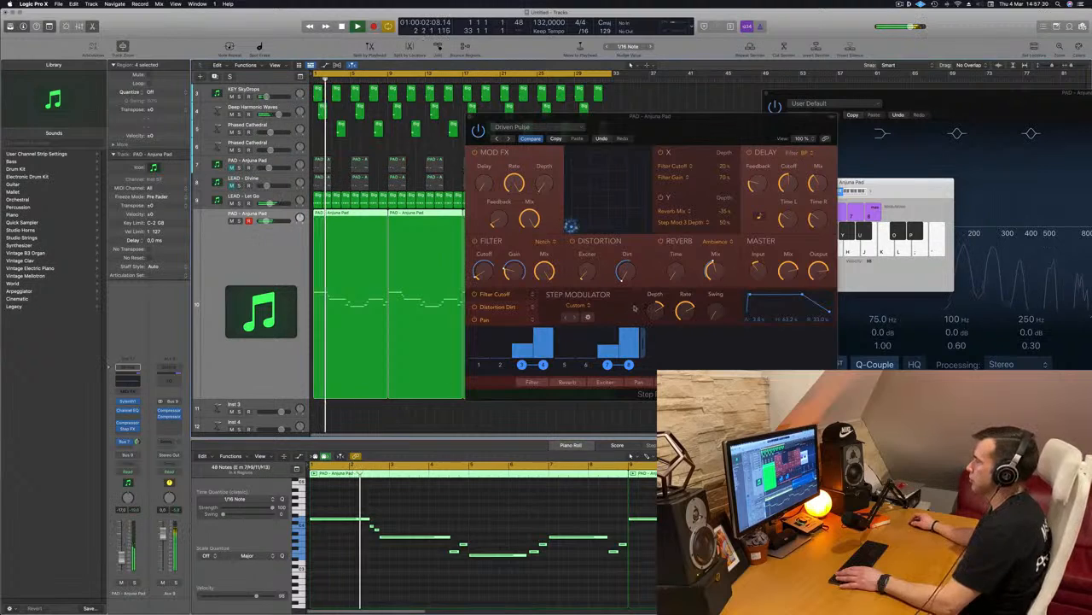
{"action": "left_click", "coordinate": [773, 267]}
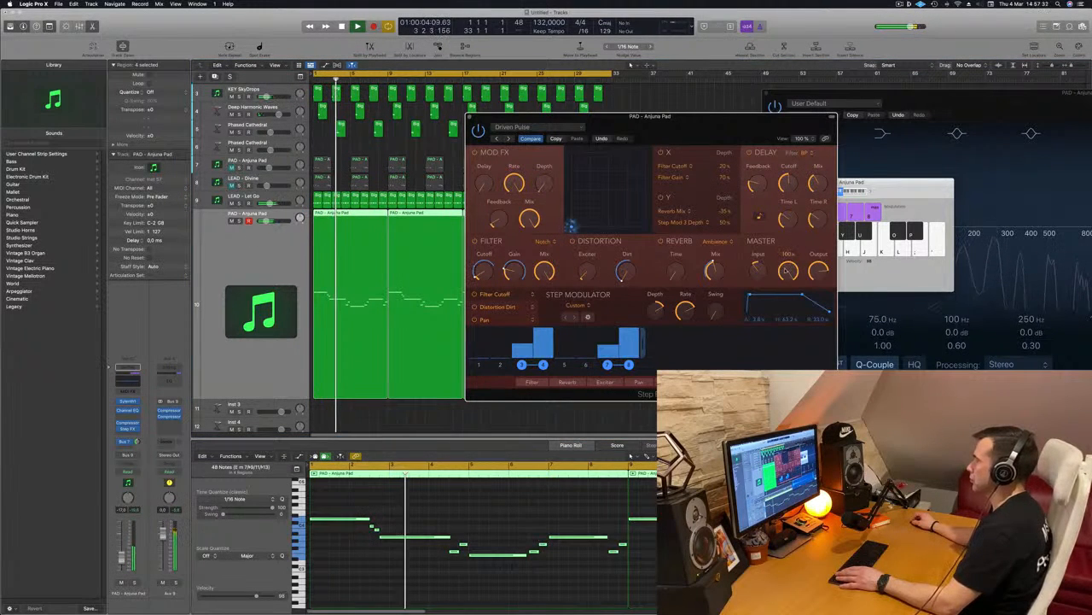
Replay the arrangement from the beginning and lower the melody track's volume slightly.
{"action": "left_click_drag", "start_coordinate": [704, 117], "coordinate": [751, 118]}
{"action": "key", "text": "Return"}
{"action": "key", "text": "Return"}
{"action": "left_click_drag", "start_coordinate": [121, 557], "coordinate": [120, 562]}
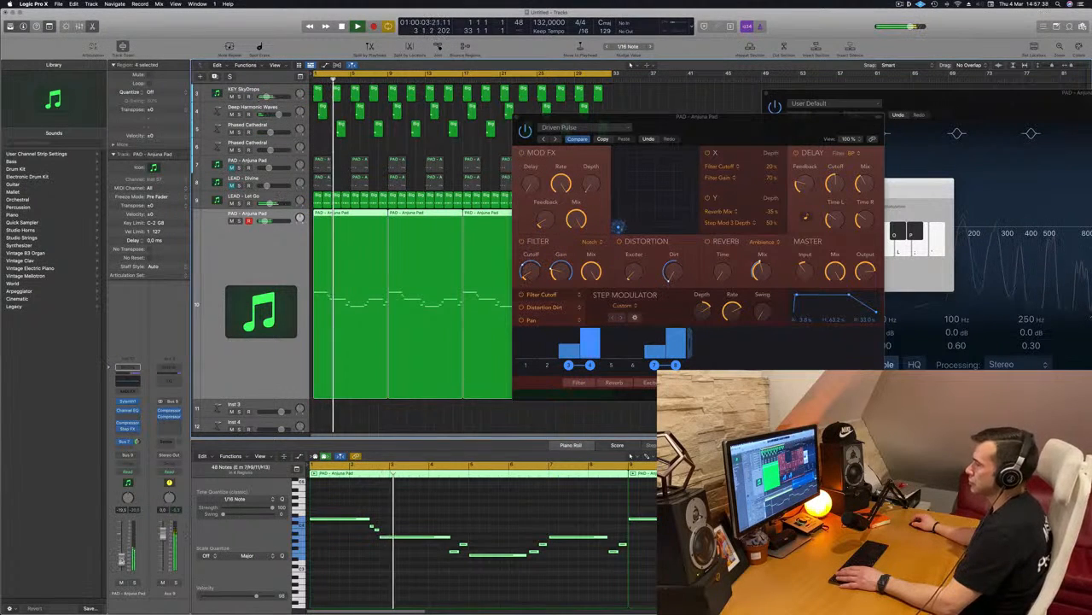
Listen to the melody through the Driven Pulse effect within the full mix, and close the Step FX window.
{"action": "left_click_drag", "start_coordinate": [715, 117], "coordinate": [559, 129]}
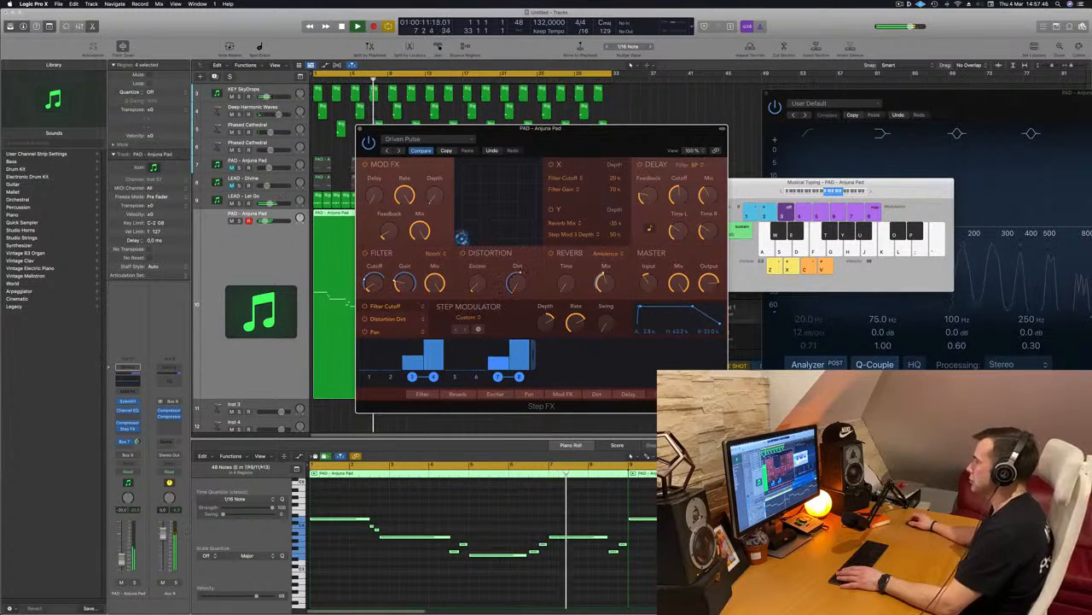
{"action": "left_click_drag", "start_coordinate": [607, 143], "coordinate": [622, 142]}
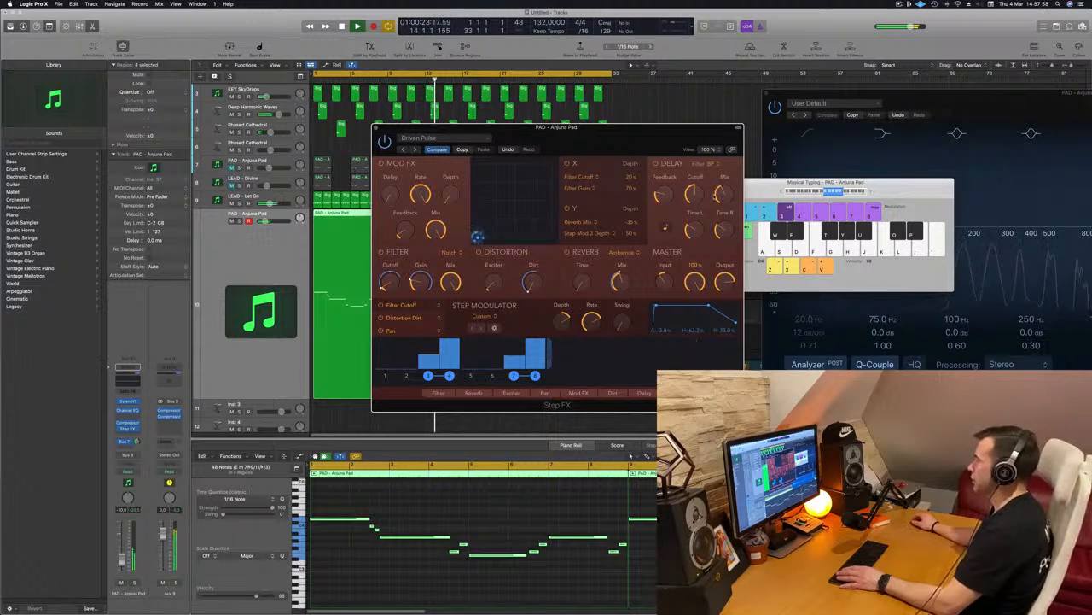
{"action": "left_click_drag", "start_coordinate": [591, 140], "coordinate": [618, 132]}
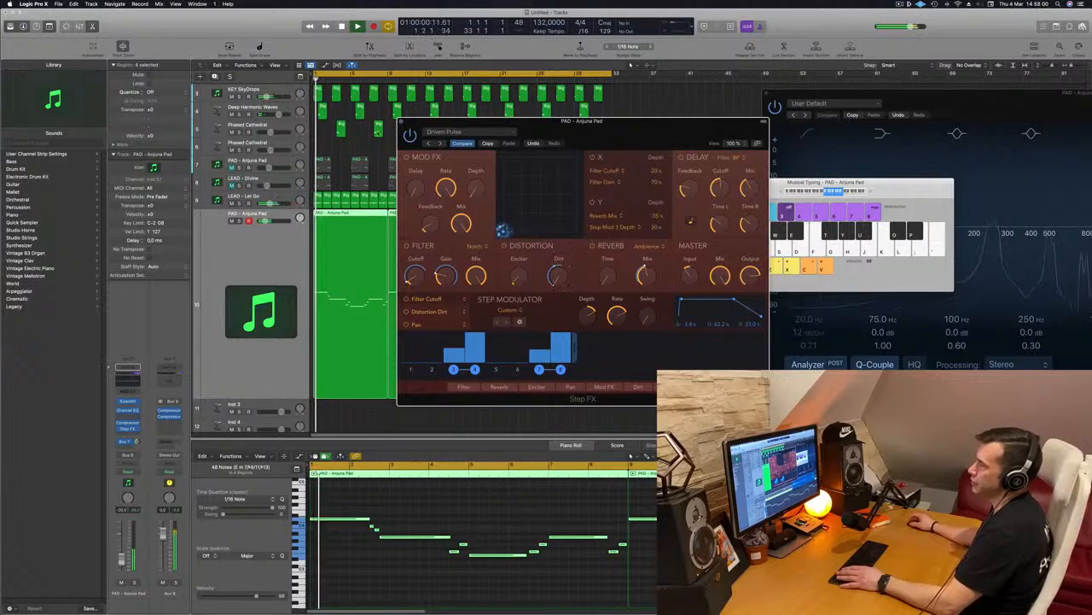
{"action": "left_click", "coordinate": [403, 120]}
Review the whole arrangement across all instrument and drum tracks while it plays.
{"action": "scroll", "coordinate": [255, 269], "scroll_direction": "left", "scroll_amount": 1}
{"action": "scroll", "coordinate": [257, 264], "scroll_direction": "down", "scroll_amount": 3}
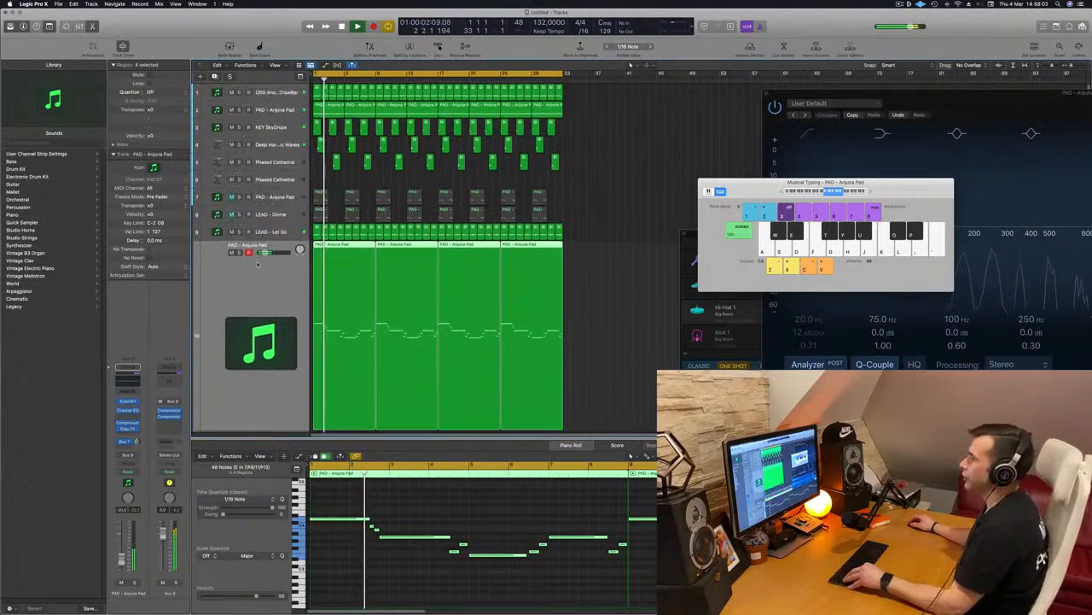
{"action": "scroll", "coordinate": [347, 402], "scroll_direction": "down", "scroll_amount": 5}
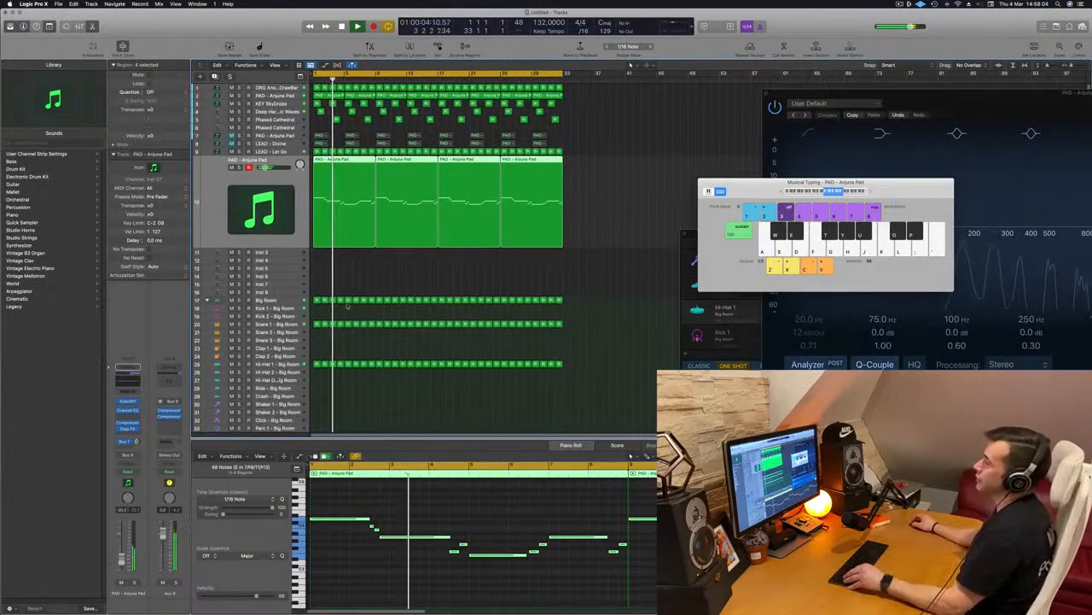
{"action": "scroll", "coordinate": [348, 402], "scroll_direction": "down", "scroll_amount": 5}
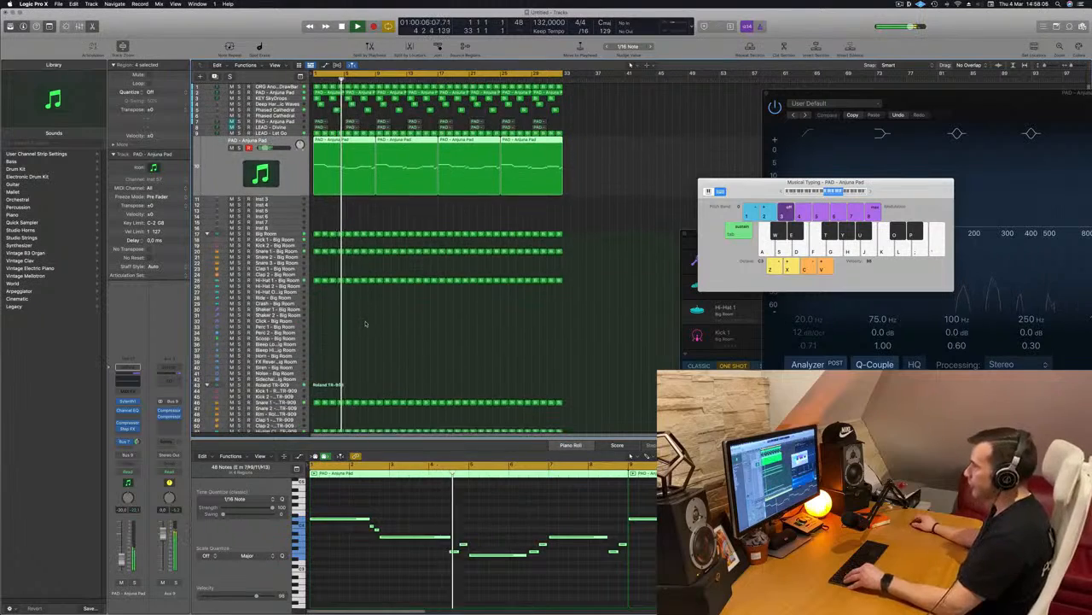
{"action": "scroll", "coordinate": [365, 323], "scroll_direction": "down", "scroll_amount": 3}
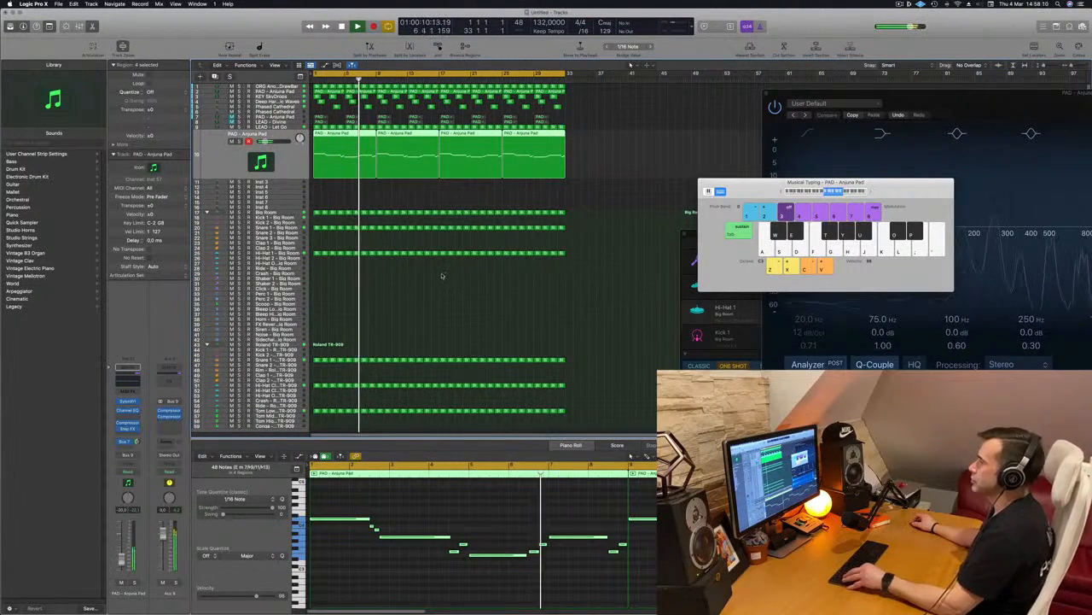
{"action": "scroll", "coordinate": [441, 273], "scroll_direction": "down", "scroll_amount": 2}
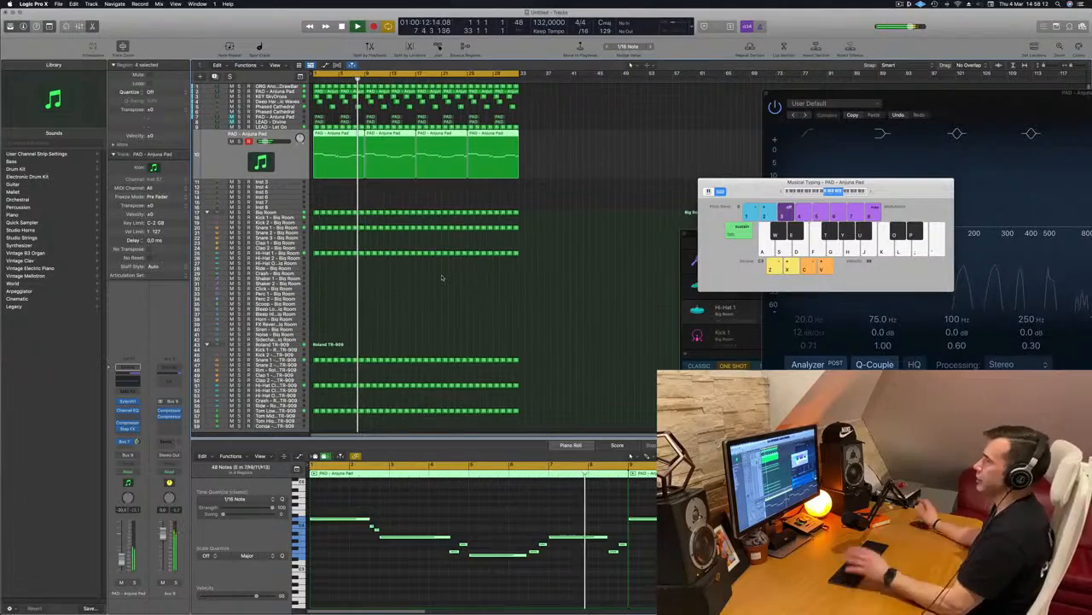